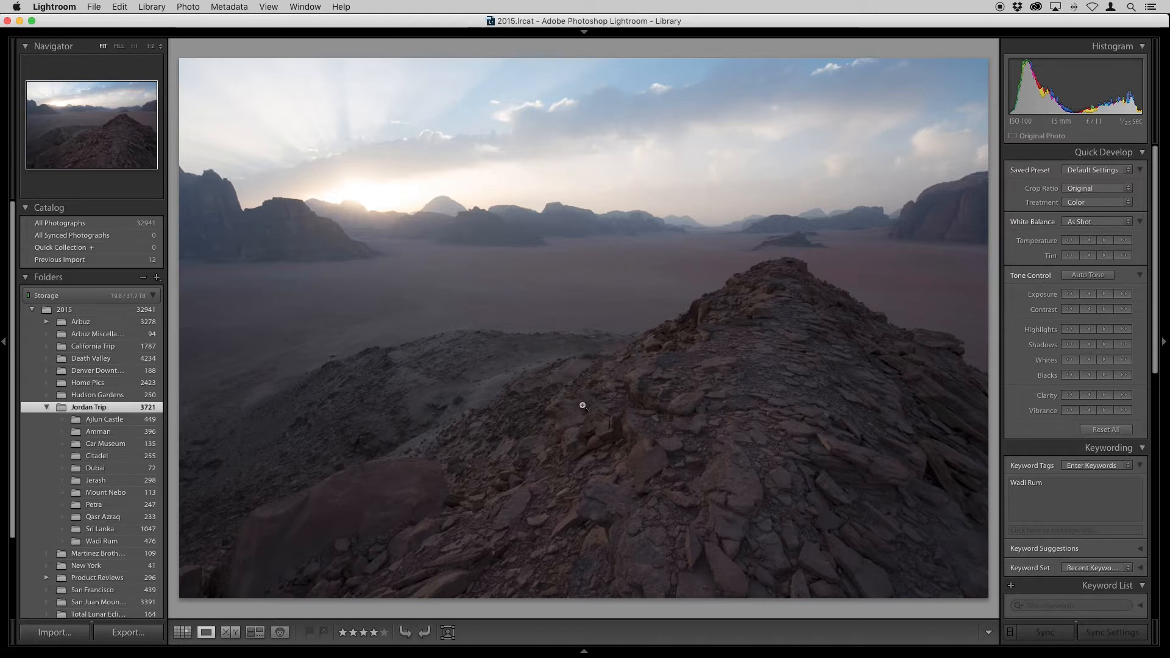
Examine the desert photo close up across the valley and the rocky ridge, and return to the full view.
{"action": "left_click", "coordinate": [311, 360]}
{"action": "left_click_drag", "start_coordinate": [337, 373], "coordinate": [548, 421]}
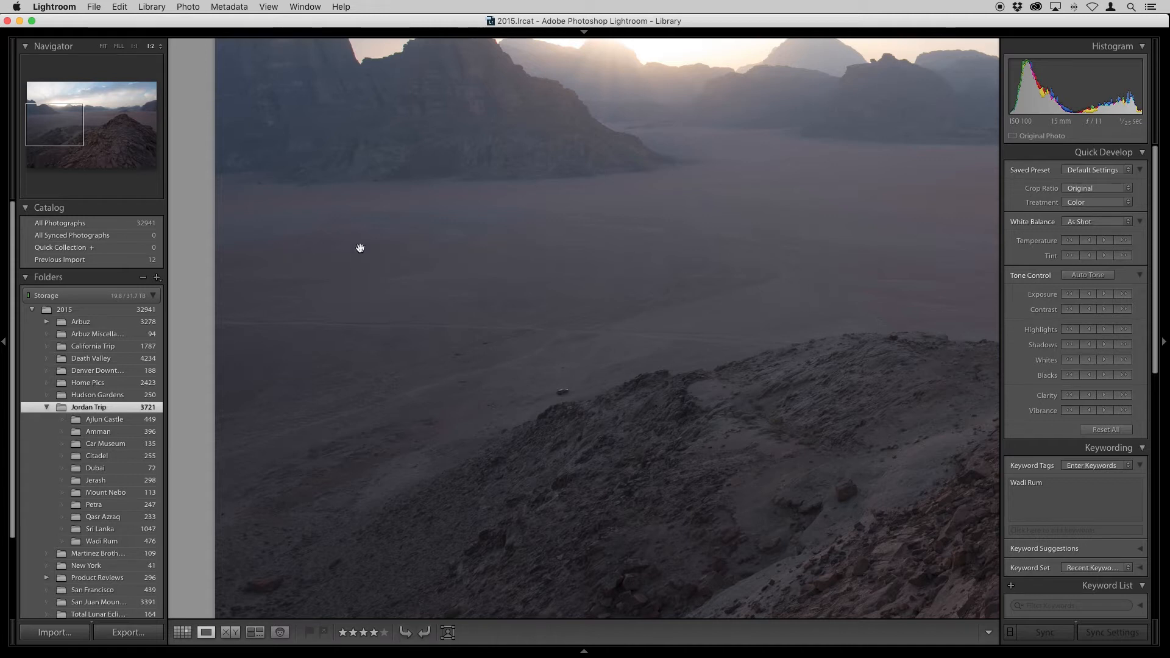
{"action": "left_click_drag", "start_coordinate": [718, 334], "coordinate": [324, 382]}
{"action": "left_click_drag", "start_coordinate": [749, 339], "coordinate": [727, 329]}
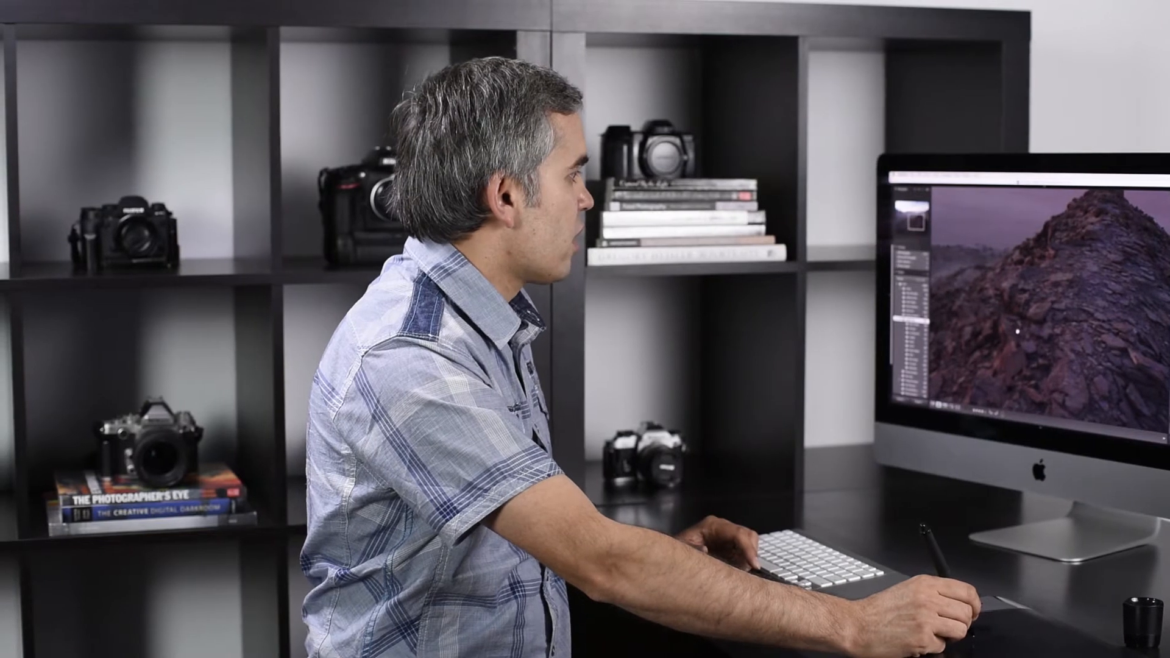
{"action": "left_click", "coordinate": [1005, 334]}
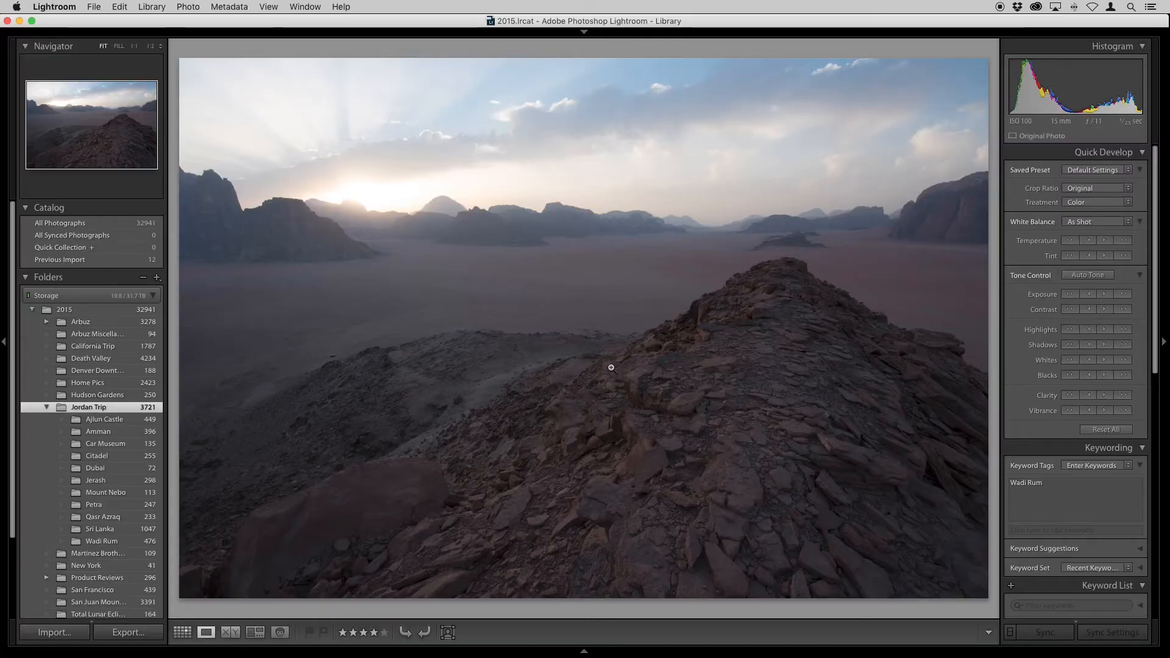
Open the photo for developing and set its camera calibration profile to Camera Standard.
{"action": "key", "text": "d"}
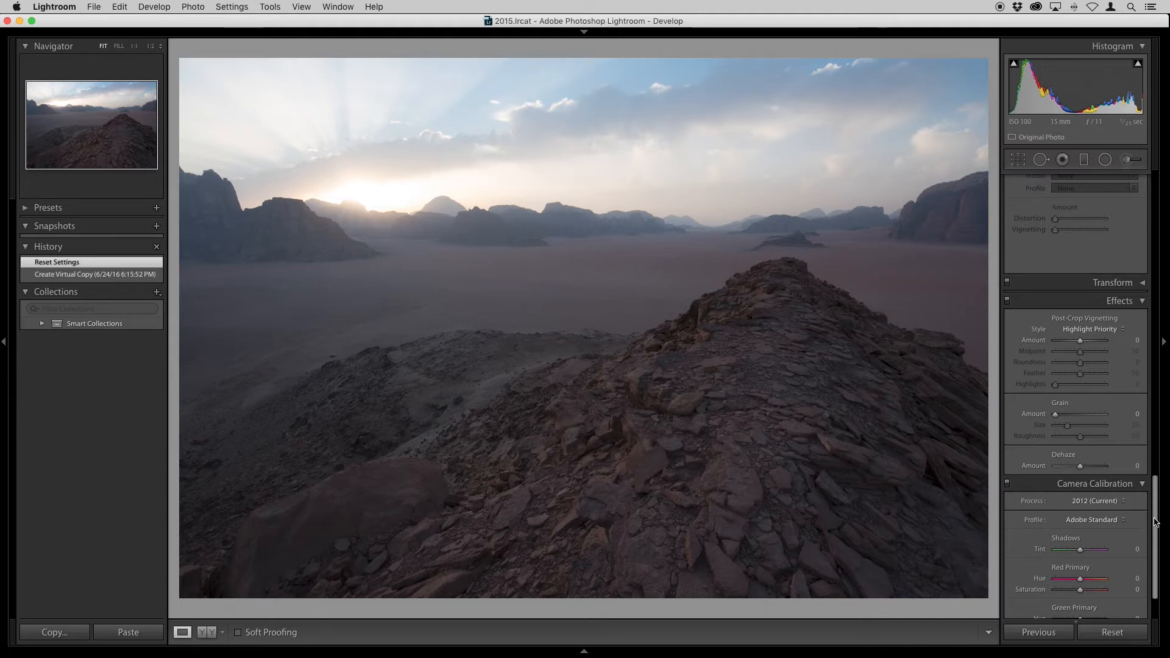
{"action": "left_click_drag", "start_coordinate": [1157, 519], "coordinate": [1149, 555]}
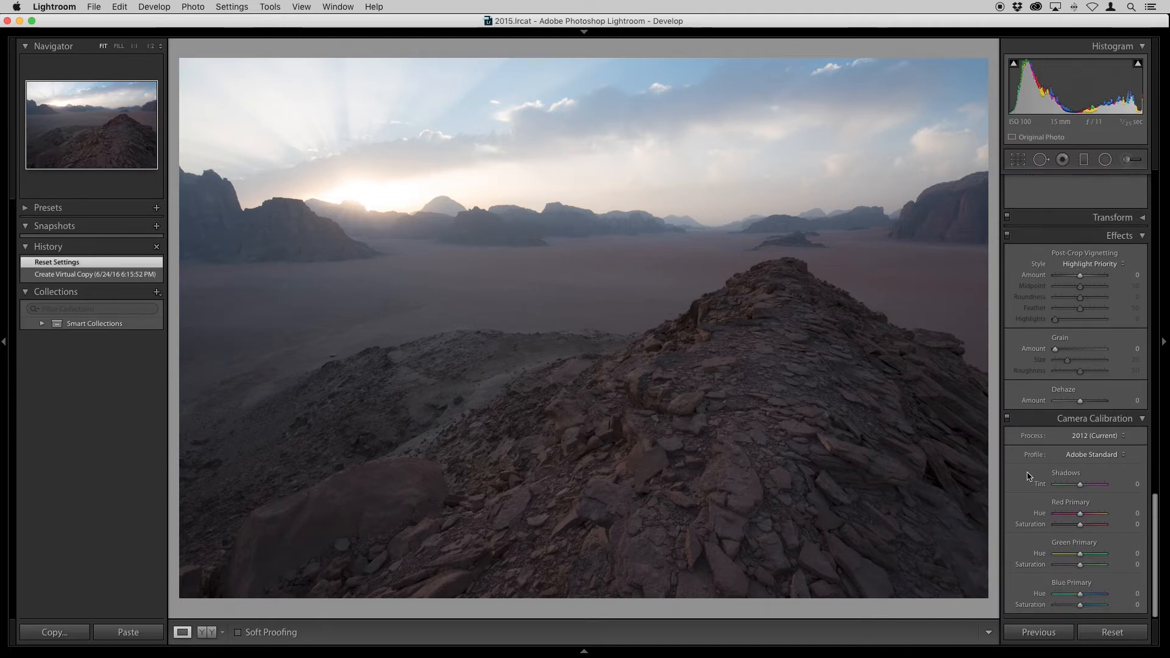
{"action": "left_click", "coordinate": [1080, 454]}
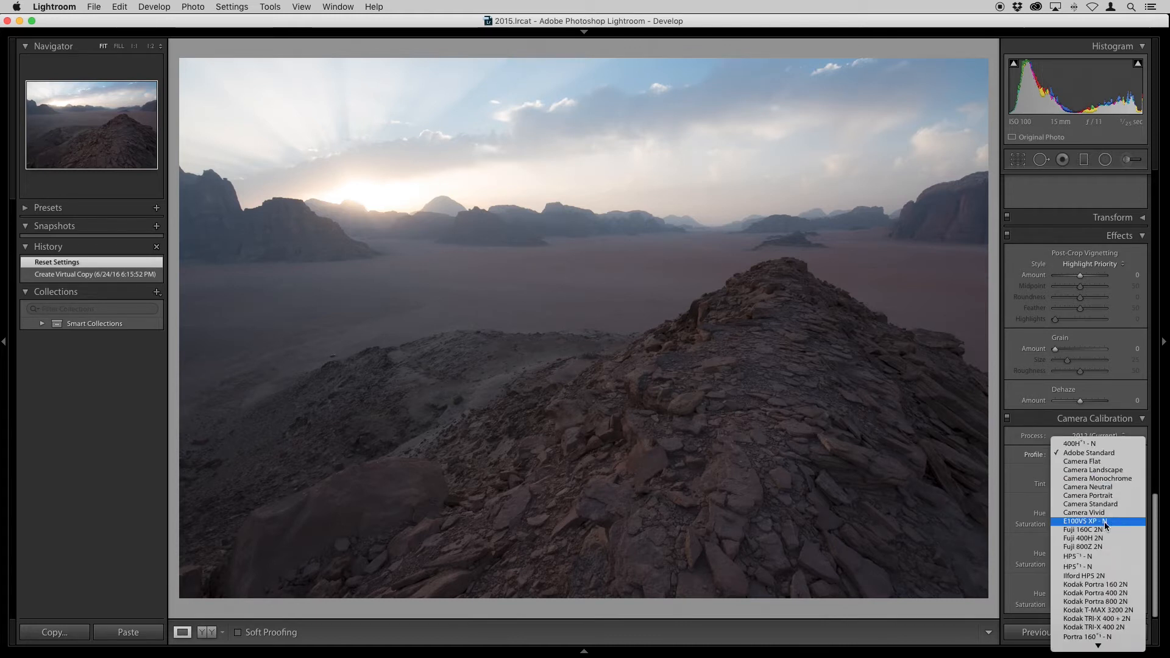
{"action": "left_click", "coordinate": [1088, 505]}
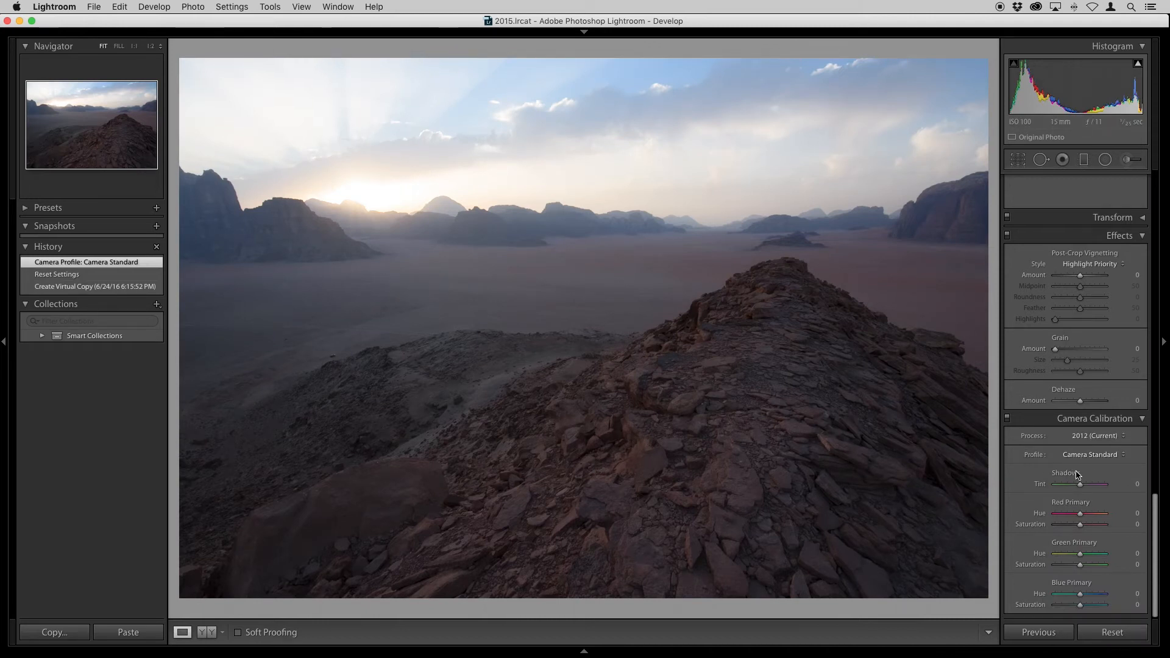
{"action": "left_click", "coordinate": [1090, 454]}
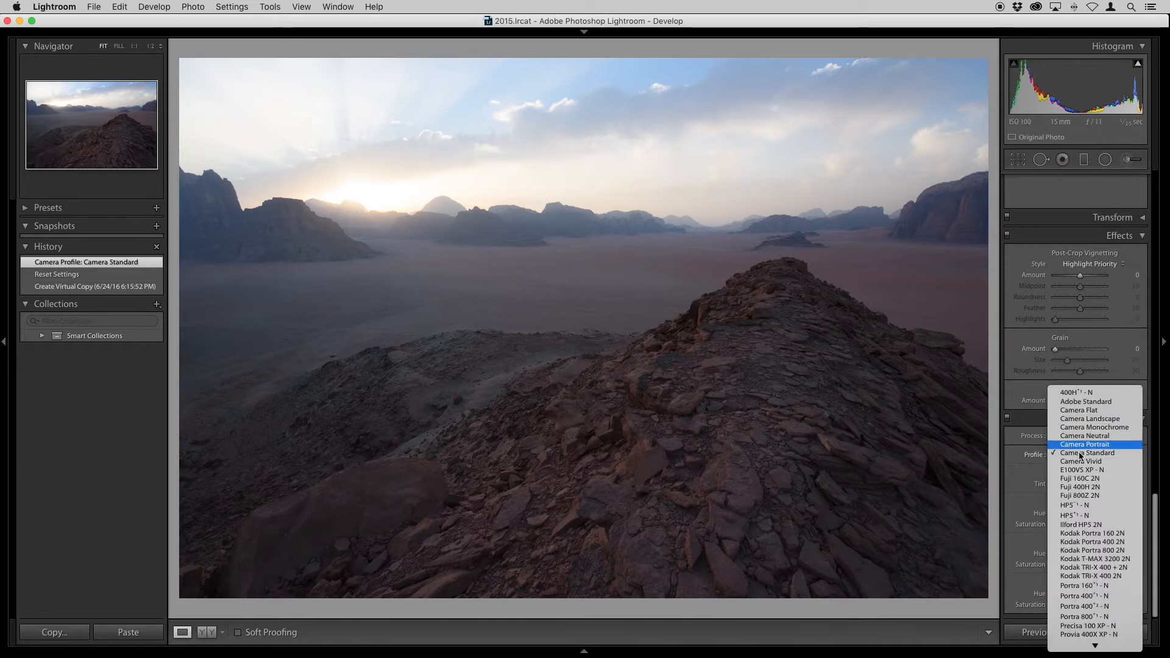
{"action": "left_click", "coordinate": [1033, 472]}
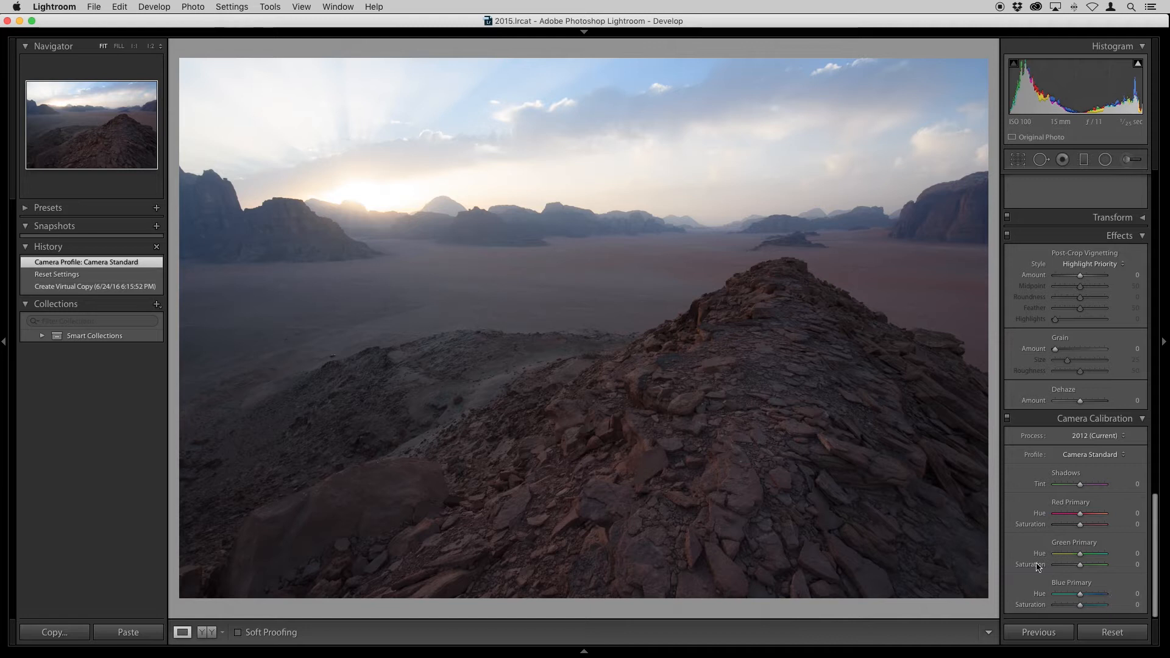
Set the Blue Primary saturation in the camera calibration to +30.
{"action": "left_click", "coordinate": [1130, 604]}
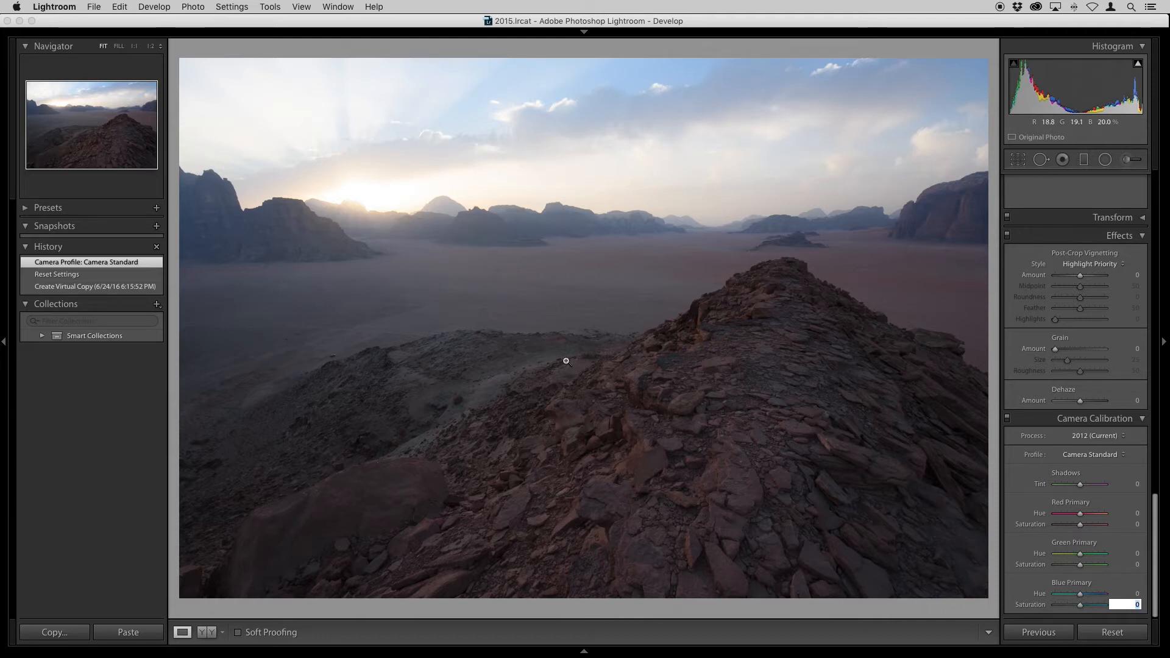
{"action": "type", "text": "0"}
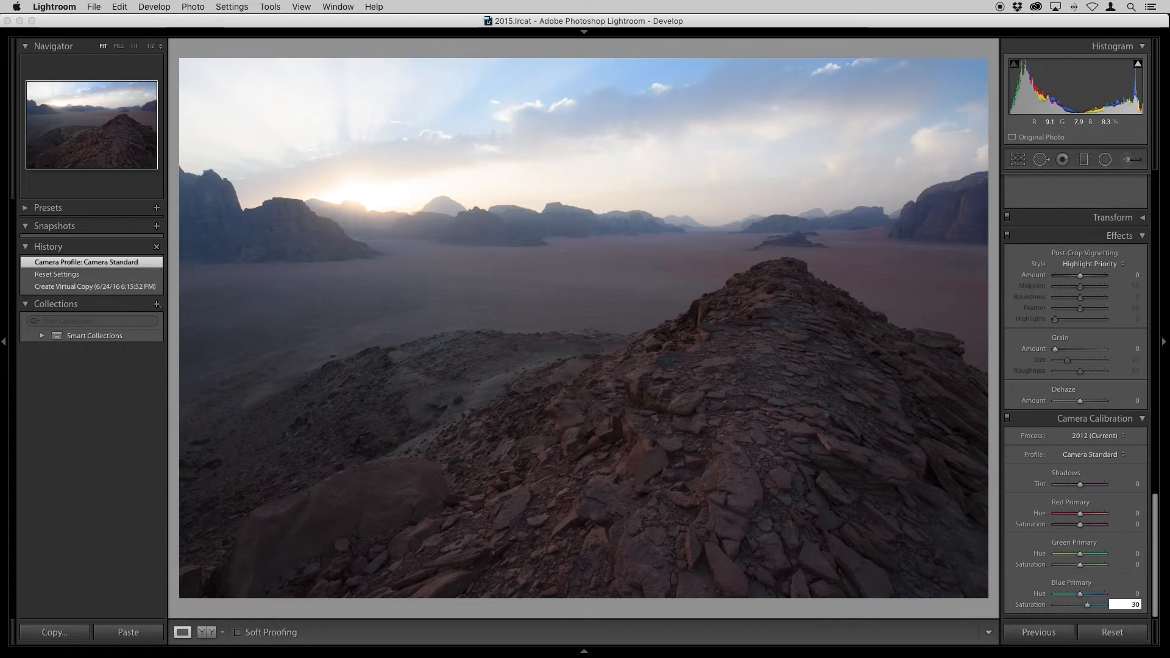
{"action": "key", "text": "Return"}
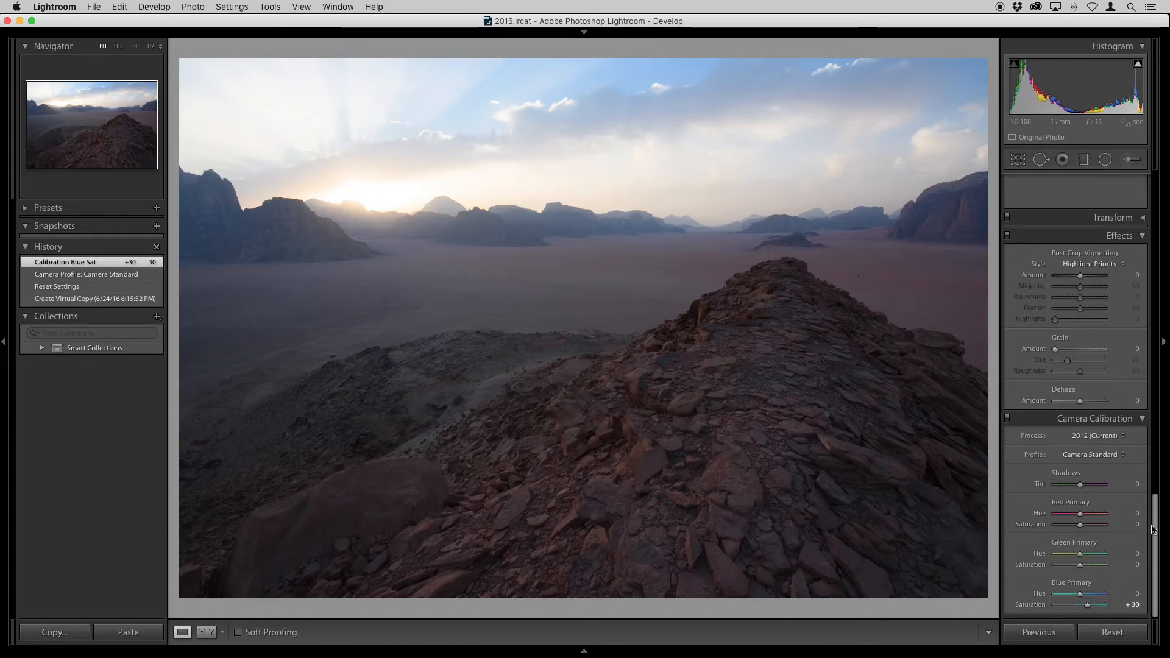
Remove chromatic aberration and enable the lens profile corrections for the photo.
{"action": "left_click_drag", "start_coordinate": [1157, 535], "coordinate": [1164, 421]}
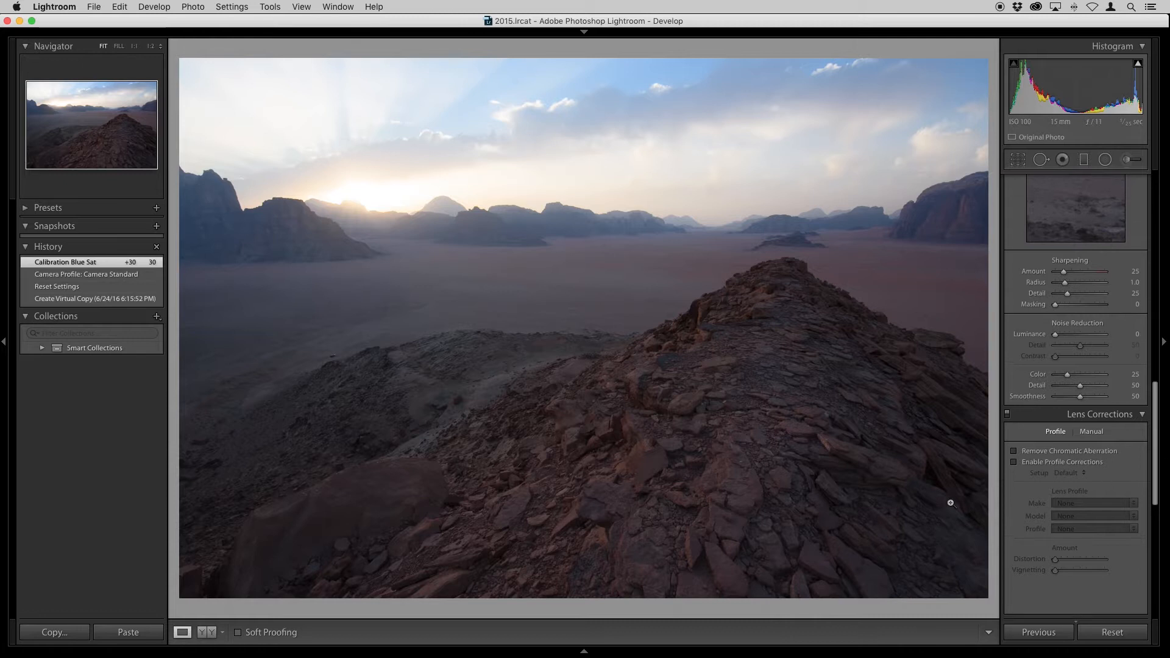
{"action": "left_click", "coordinate": [1014, 452]}
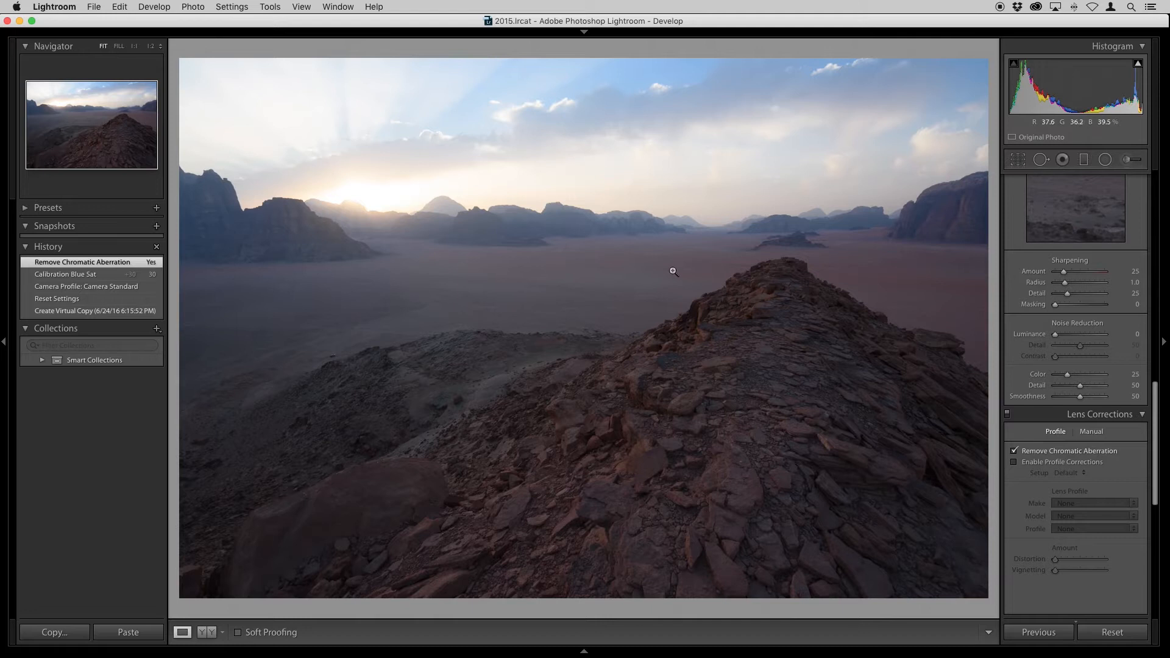
{"action": "left_click", "coordinate": [1015, 463]}
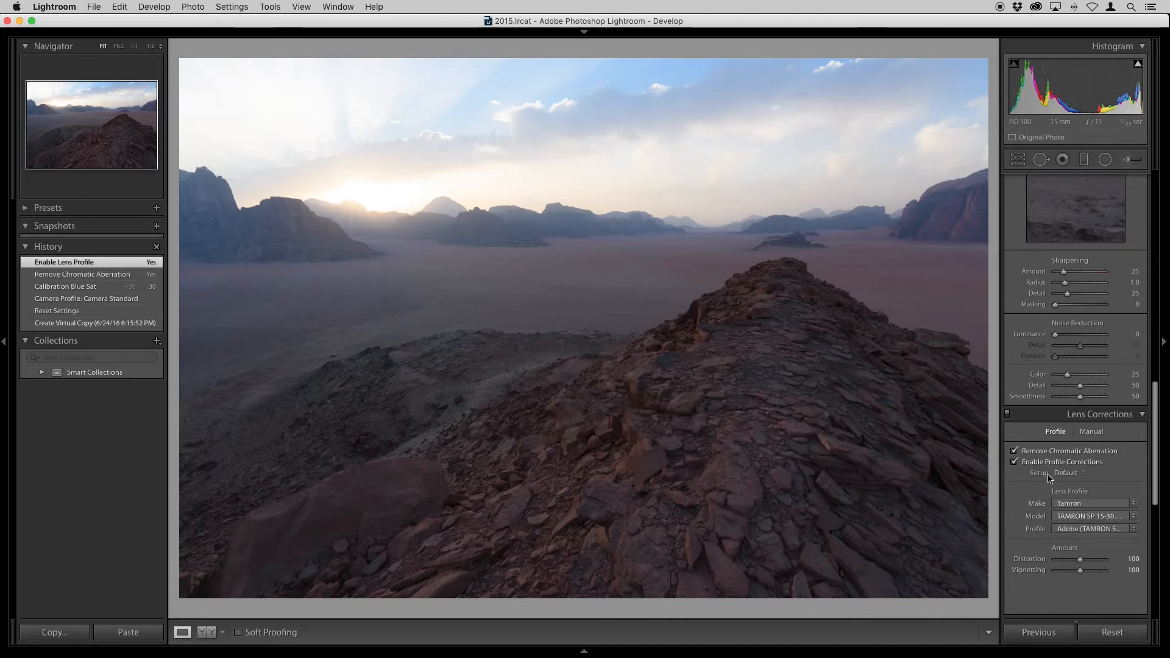
Compare the photo with and without the lens profile corrections, keep them enabled, and set the profile's vignetting amount to 0.
{"action": "left_click", "coordinate": [1015, 463]}
{"action": "left_click", "coordinate": [1014, 463]}
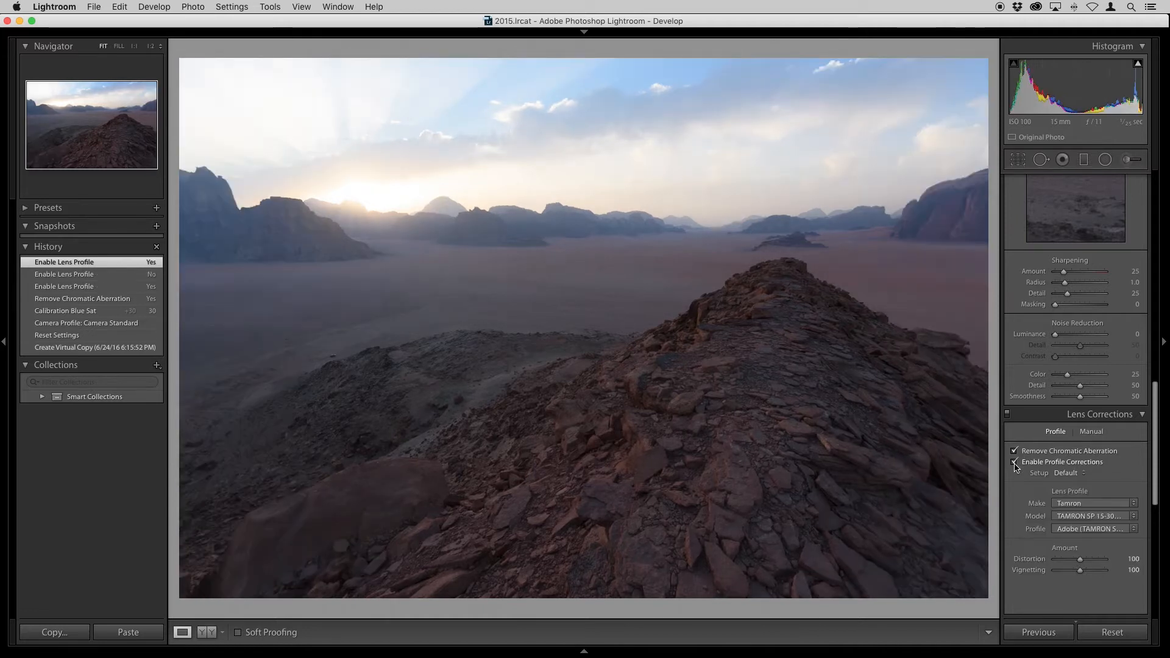
{"action": "left_click", "coordinate": [1015, 462]}
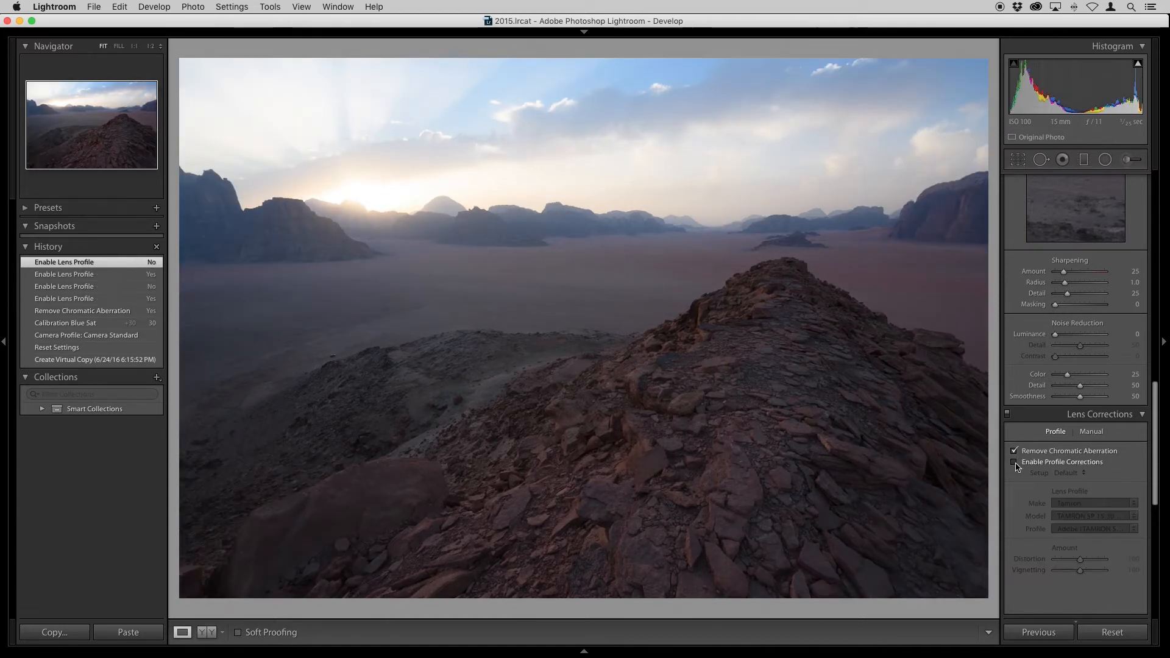
{"action": "left_click", "coordinate": [1015, 462]}
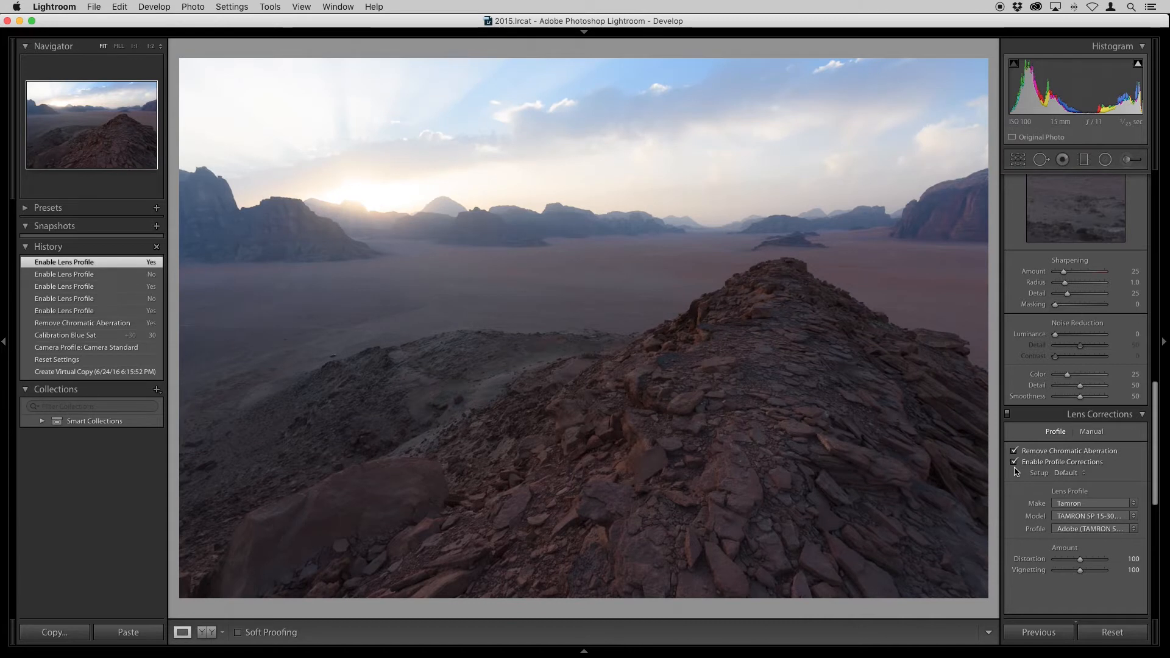
{"action": "left_click", "coordinate": [1015, 463]}
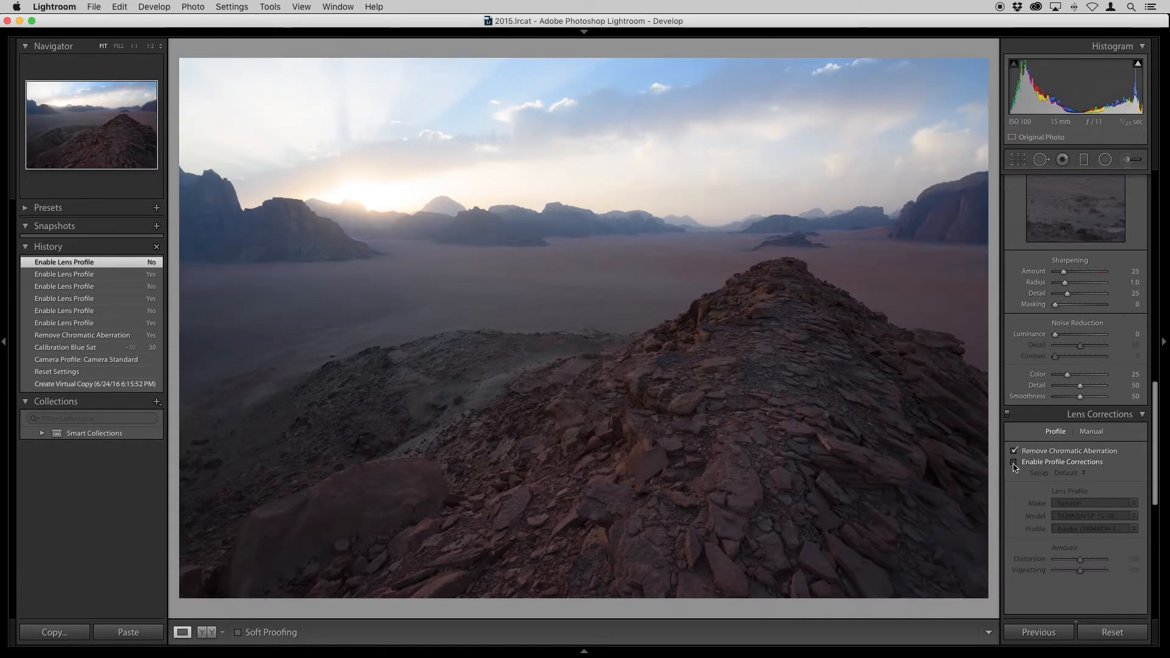
{"action": "left_click", "coordinate": [1015, 462]}
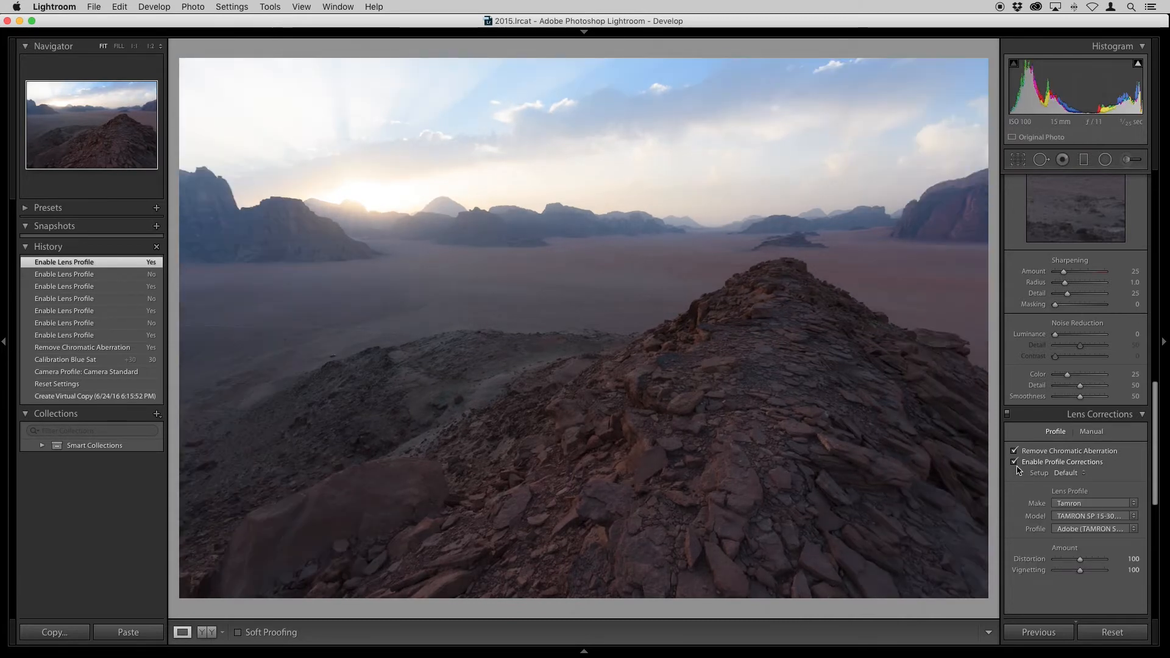
{"action": "left_click_drag", "start_coordinate": [1079, 570], "coordinate": [1047, 574]}
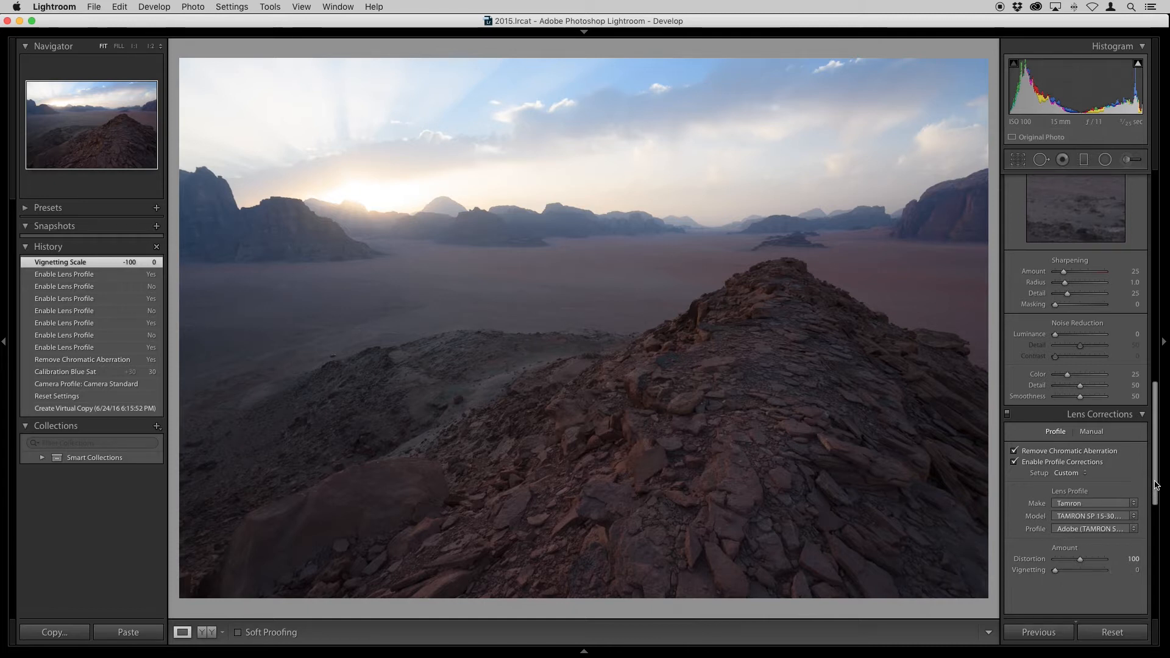
Try the Auto white balance on the photo and return it to As Shot.
{"action": "left_click_drag", "start_coordinate": [1157, 488], "coordinate": [1157, 418]}
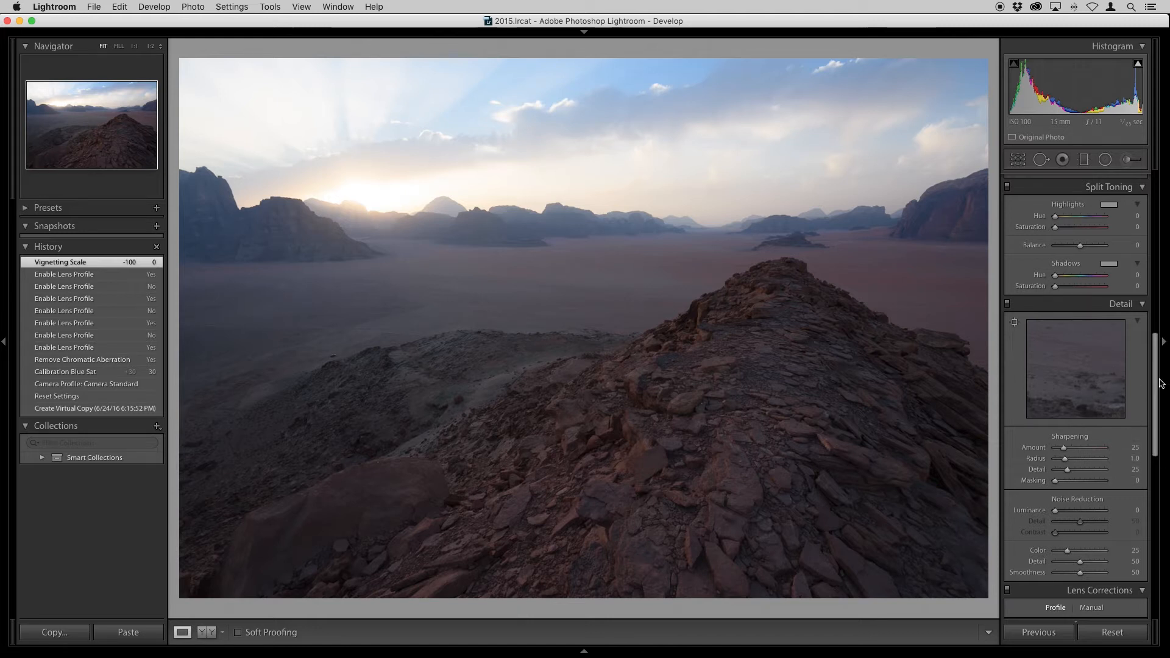
{"action": "left_click_drag", "start_coordinate": [1155, 394], "coordinate": [1156, 216]}
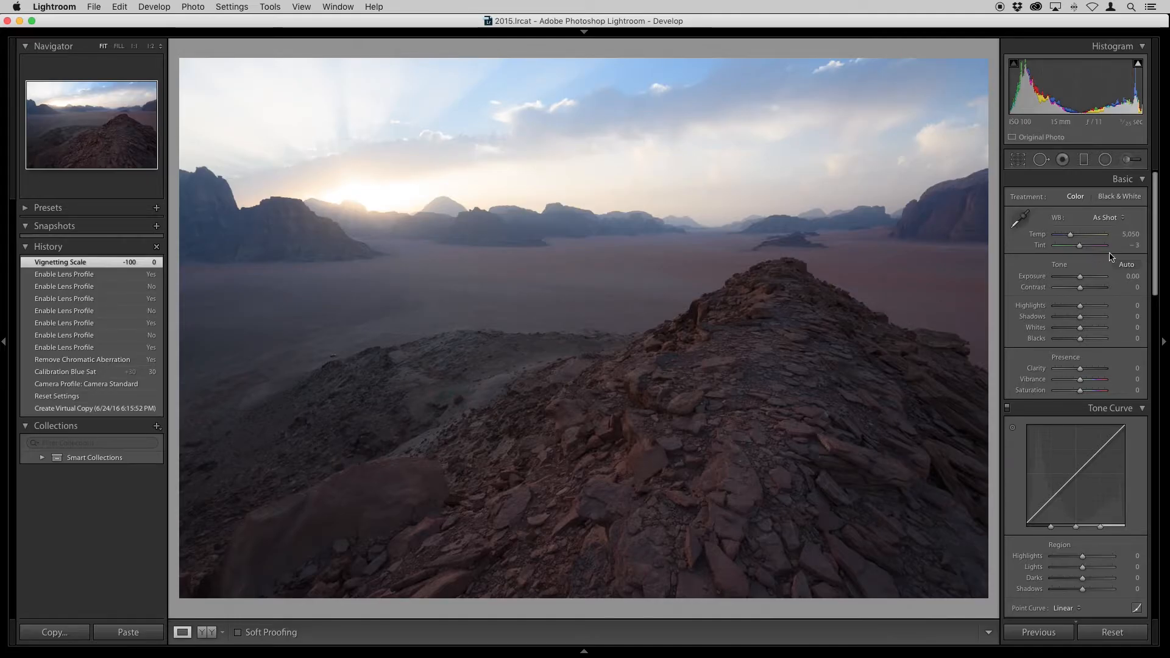
{"action": "left_click", "coordinate": [1106, 218]}
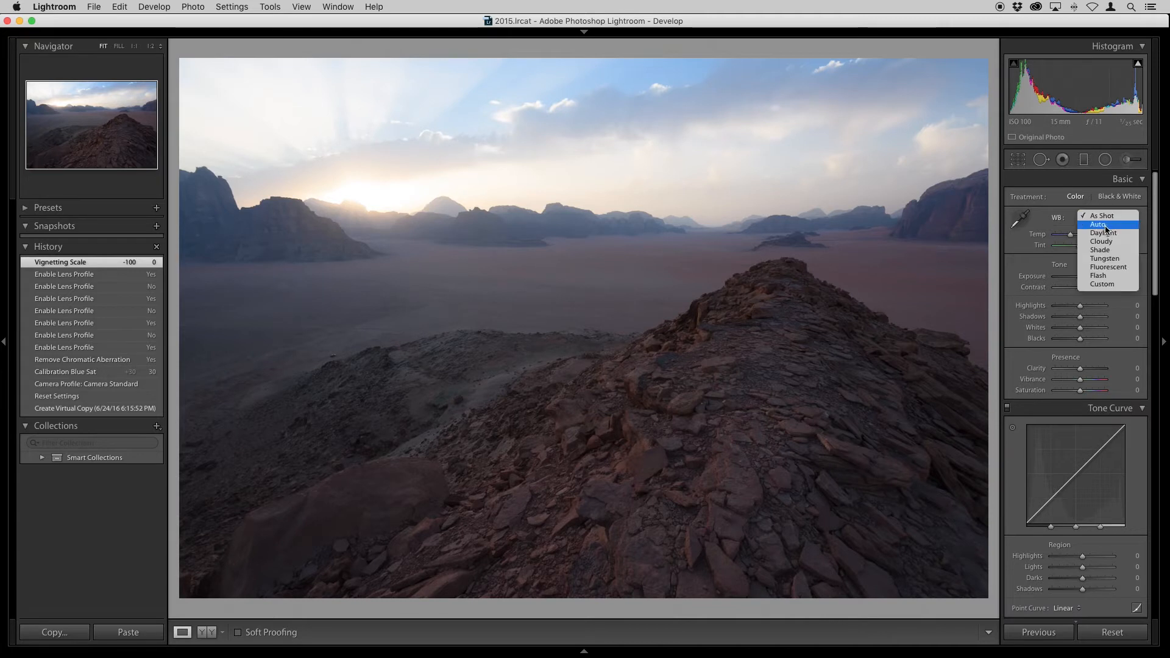
{"action": "left_click", "coordinate": [1097, 225]}
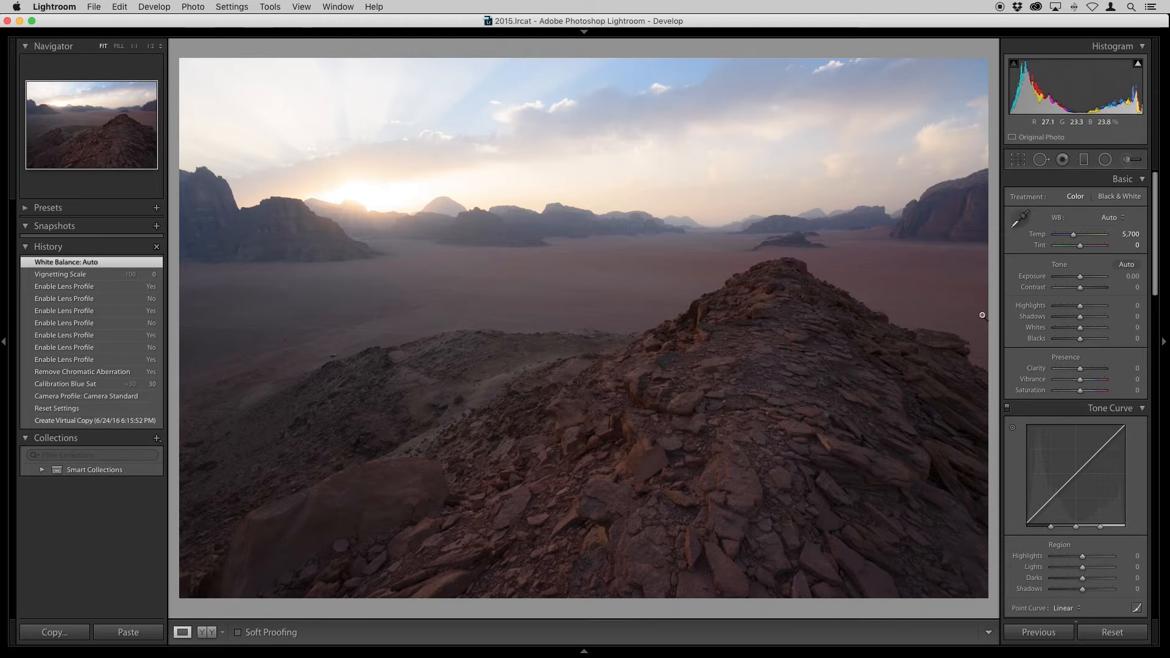
{"action": "left_click", "coordinate": [1110, 217]}
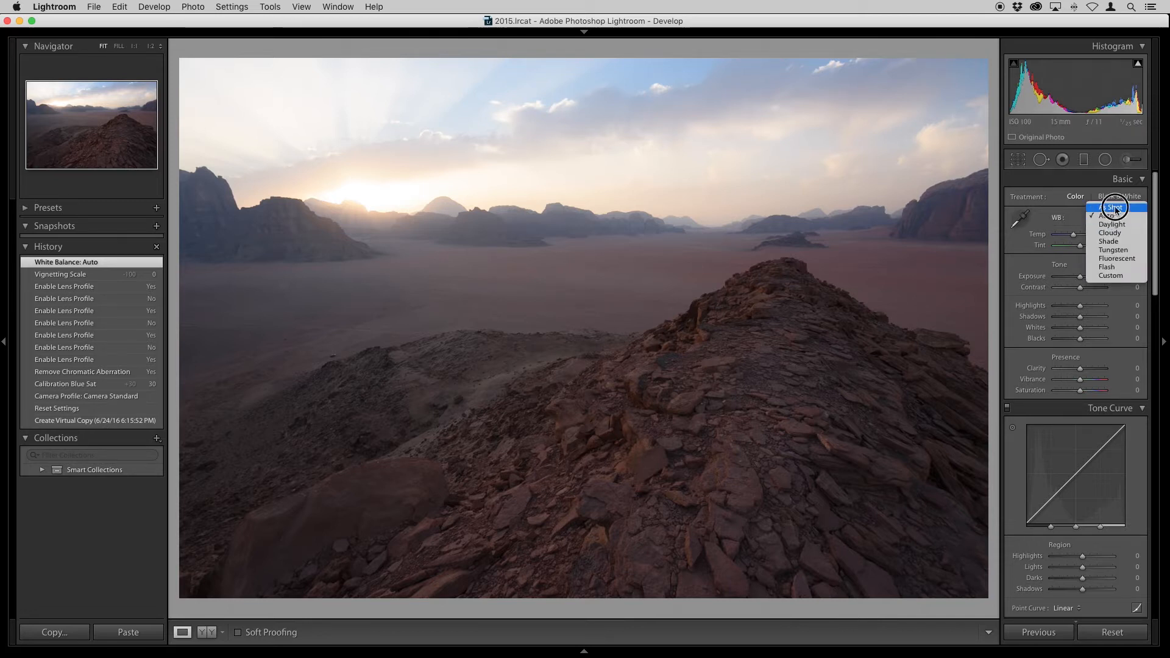
{"action": "left_click", "coordinate": [1113, 208]}
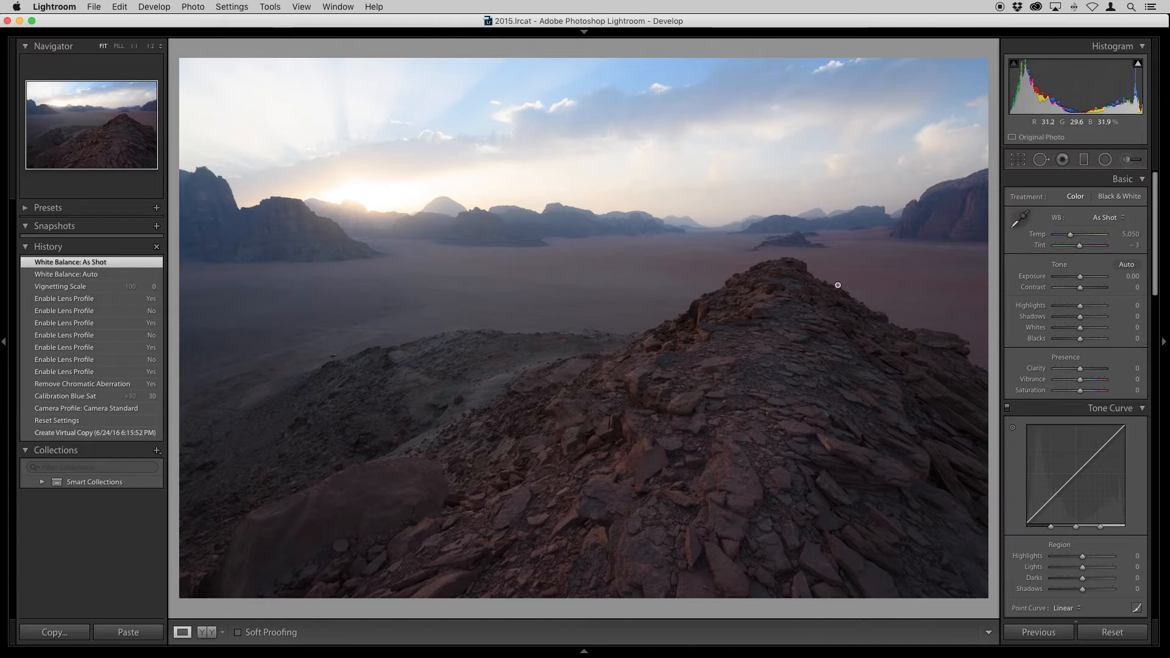
Warm the white balance temperature to 5,238 and lower the highlights to -100.
{"action": "left_click_drag", "start_coordinate": [1071, 237], "coordinate": [1073, 238]}
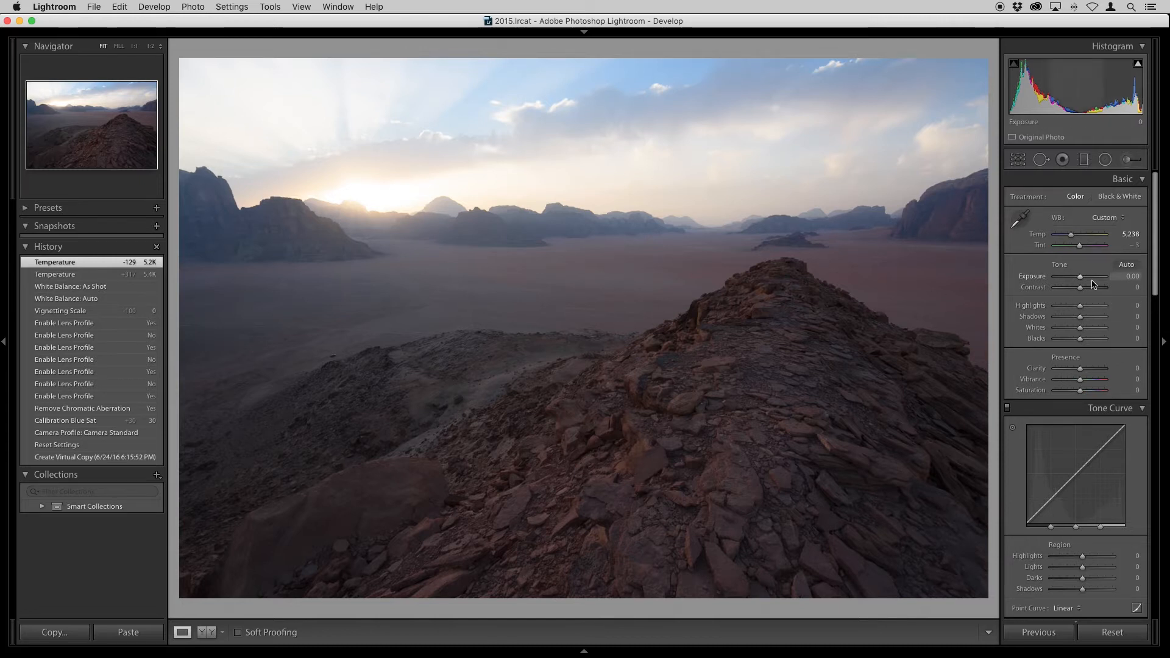
{"action": "left_click_drag", "start_coordinate": [1080, 310], "coordinate": [1041, 306]}
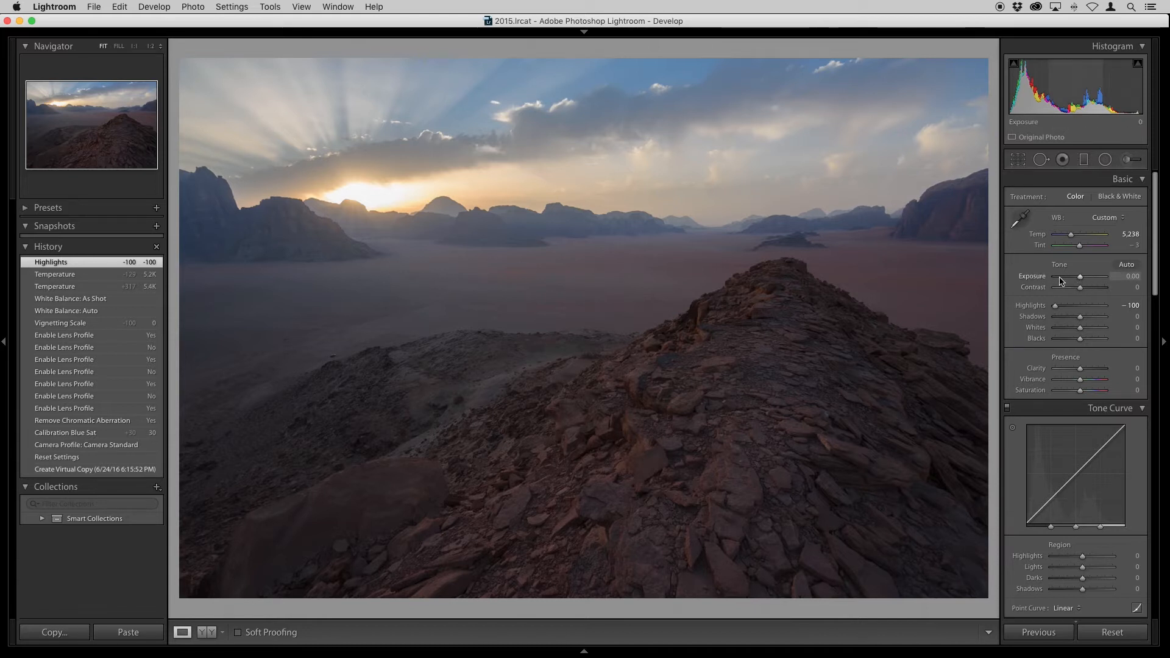
Try an exposure of -0.85 and return the exposure to 0.00.
{"action": "left_click_drag", "start_coordinate": [1081, 279], "coordinate": [1068, 280]}
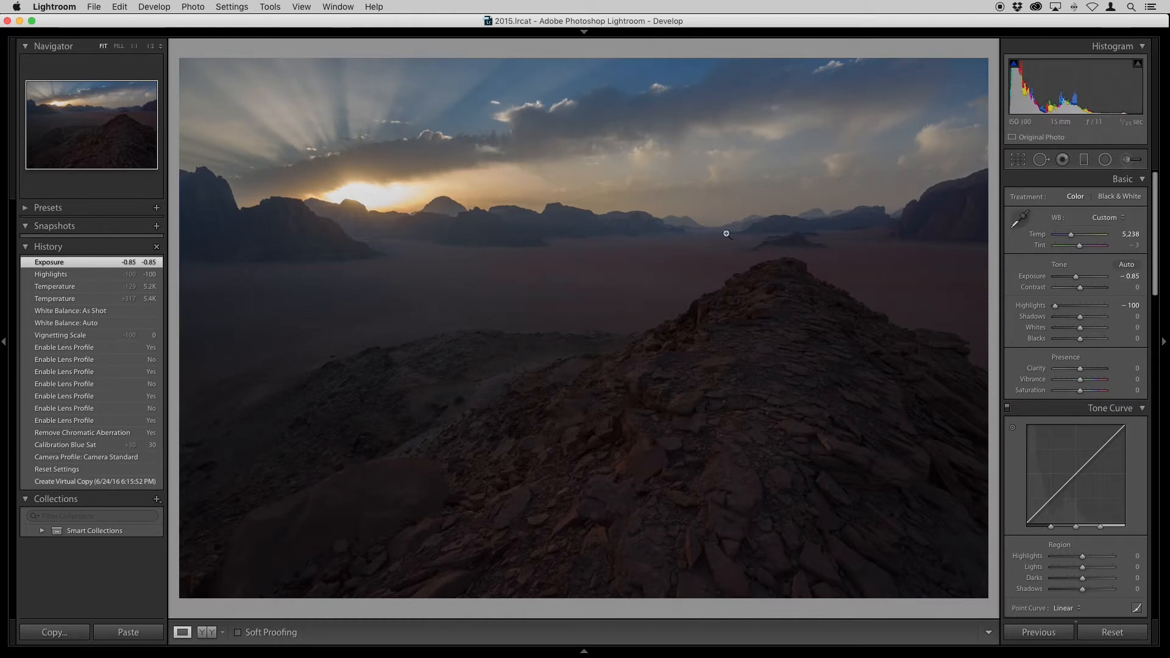
{"action": "left_click_drag", "start_coordinate": [1076, 276], "coordinate": [1081, 280]}
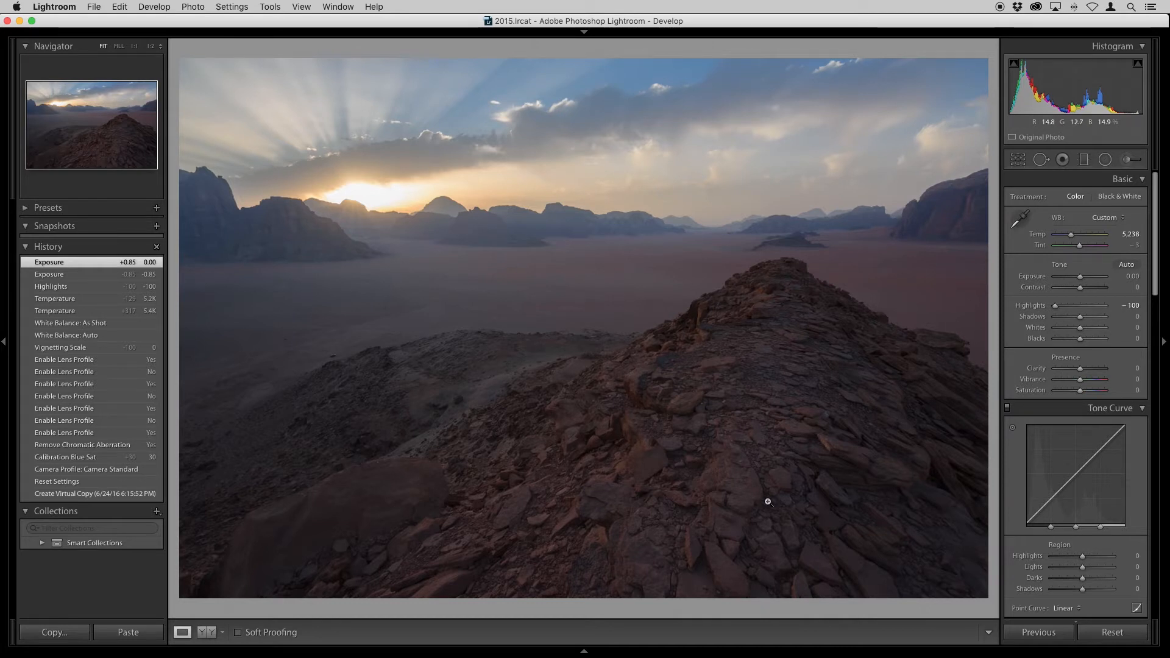
Adjust the tones with shadows at +35, whites at +23 and blacks at -9.
{"action": "left_click_drag", "start_coordinate": [1082, 321], "coordinate": [1088, 321]}
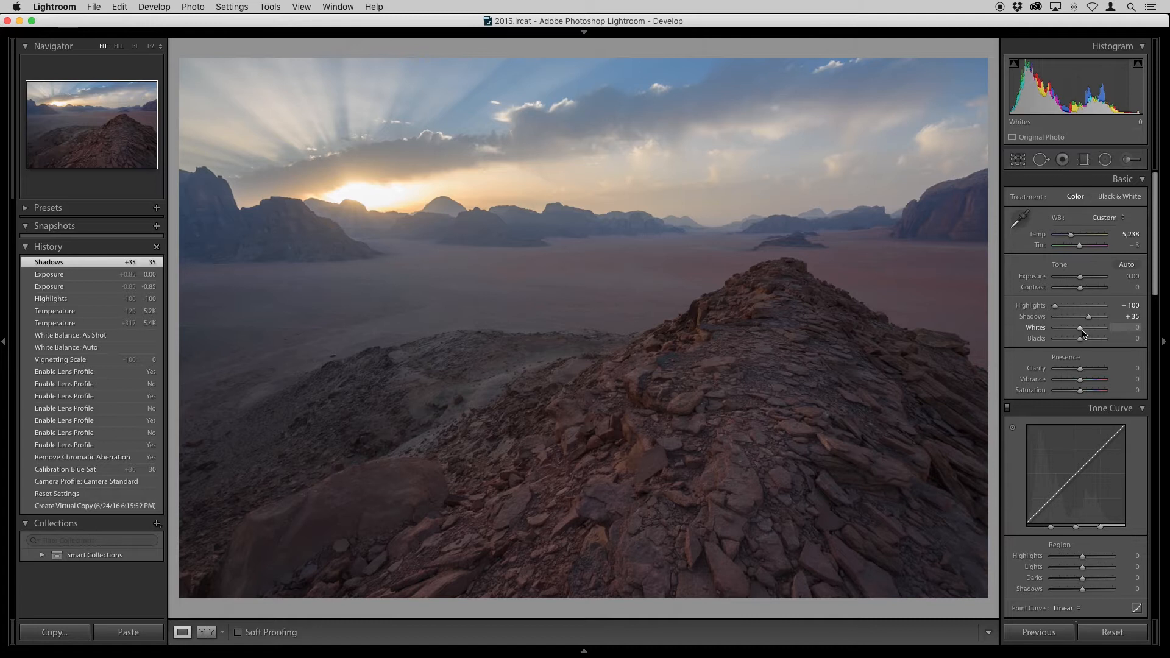
{"action": "left_click_drag", "start_coordinate": [1083, 334], "coordinate": [1089, 332]}
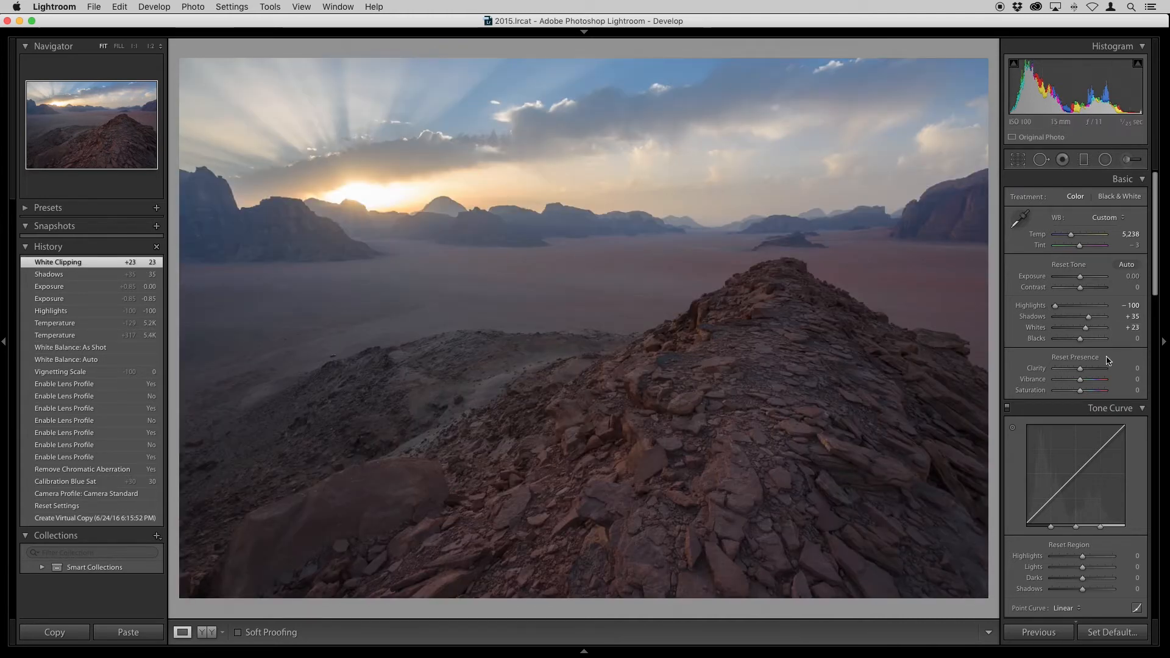
{"action": "left_click_drag", "start_coordinate": [1080, 339], "coordinate": [1078, 339]}
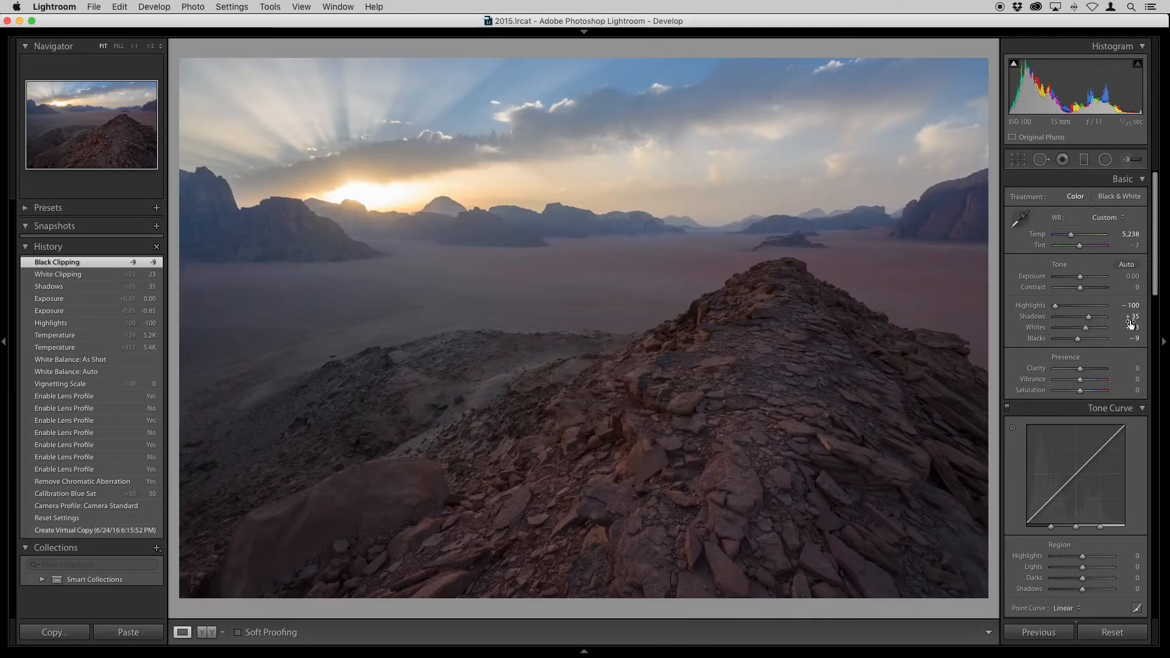
Compare the photo before and after the whites and blacks adjustments using the Shadows and Black Clipping history states.
{"action": "left_click", "coordinate": [84, 289]}
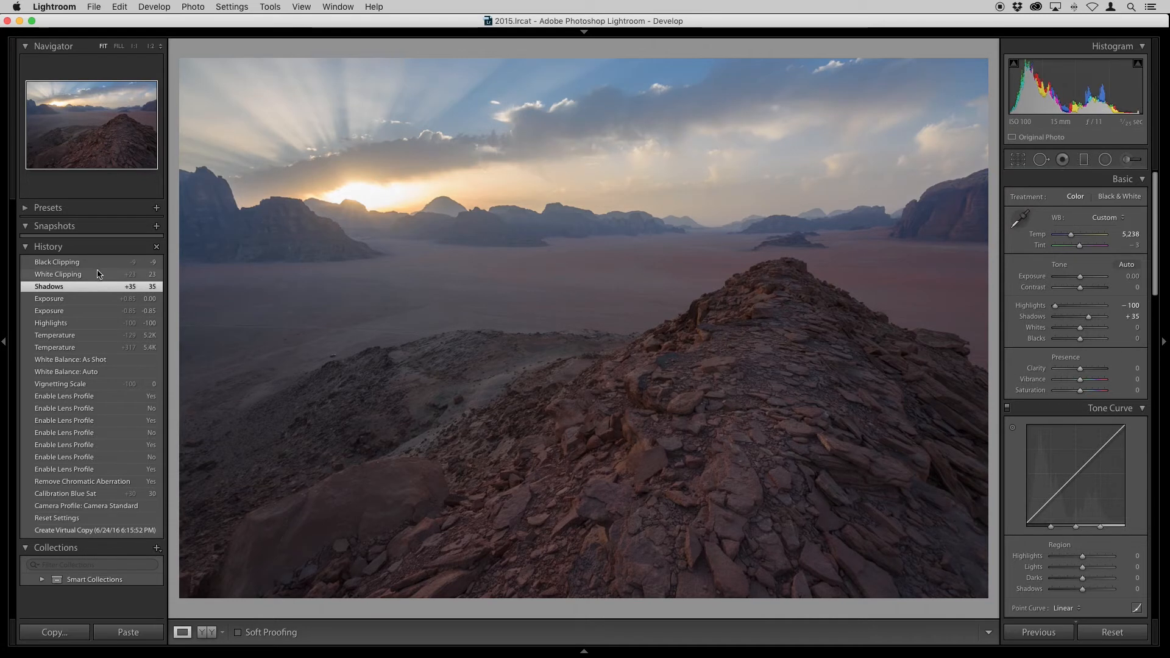
{"action": "left_click", "coordinate": [81, 265]}
{"action": "left_click", "coordinate": [84, 289]}
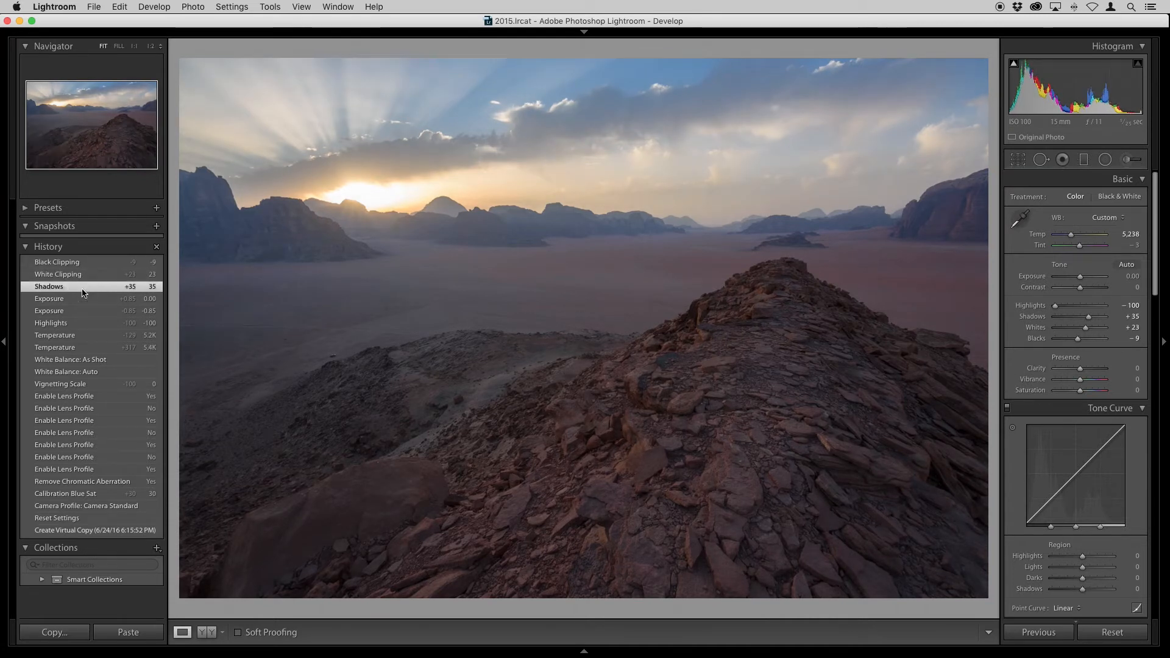
{"action": "left_click", "coordinate": [82, 265]}
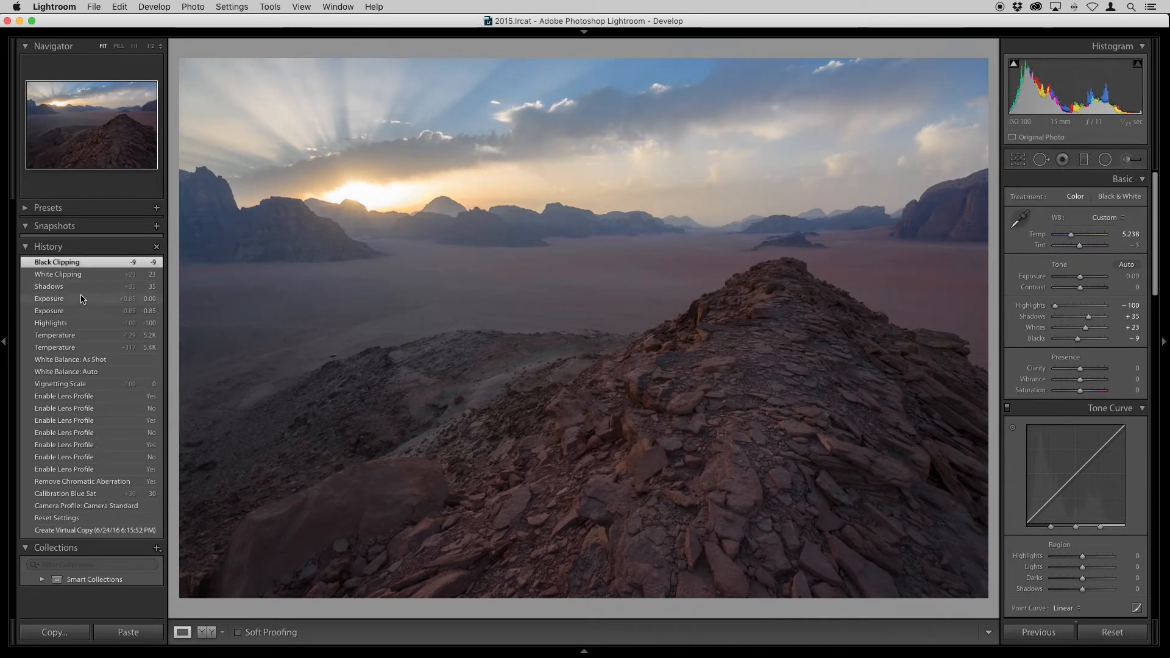
{"action": "left_click", "coordinate": [78, 290]}
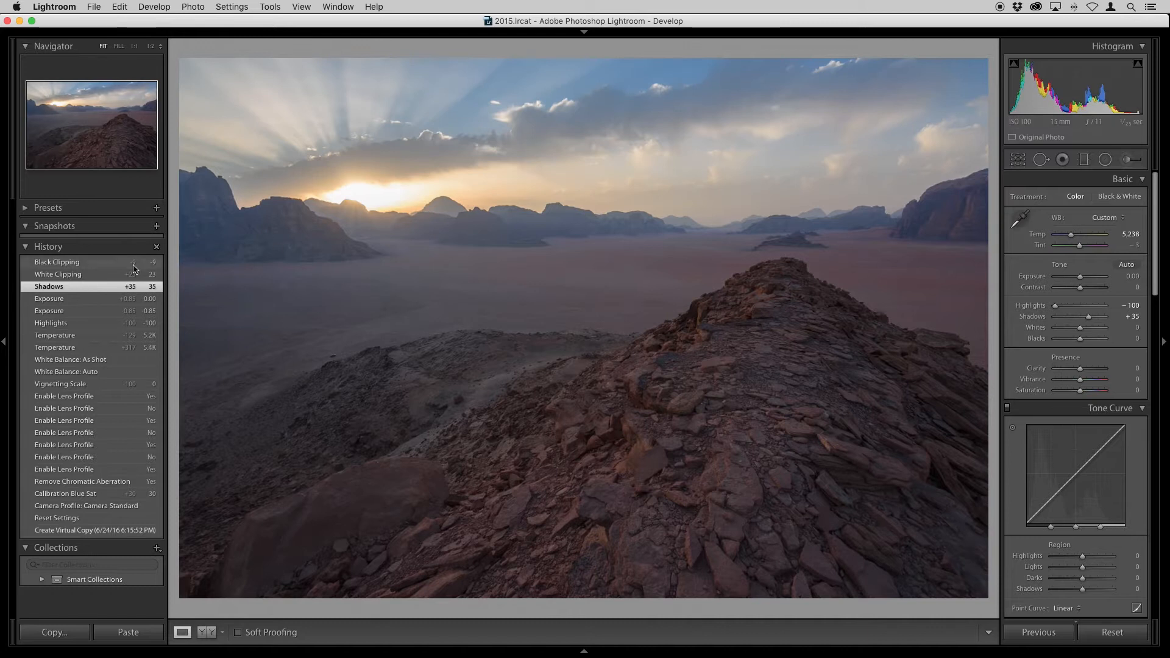
{"action": "left_click", "coordinate": [83, 265]}
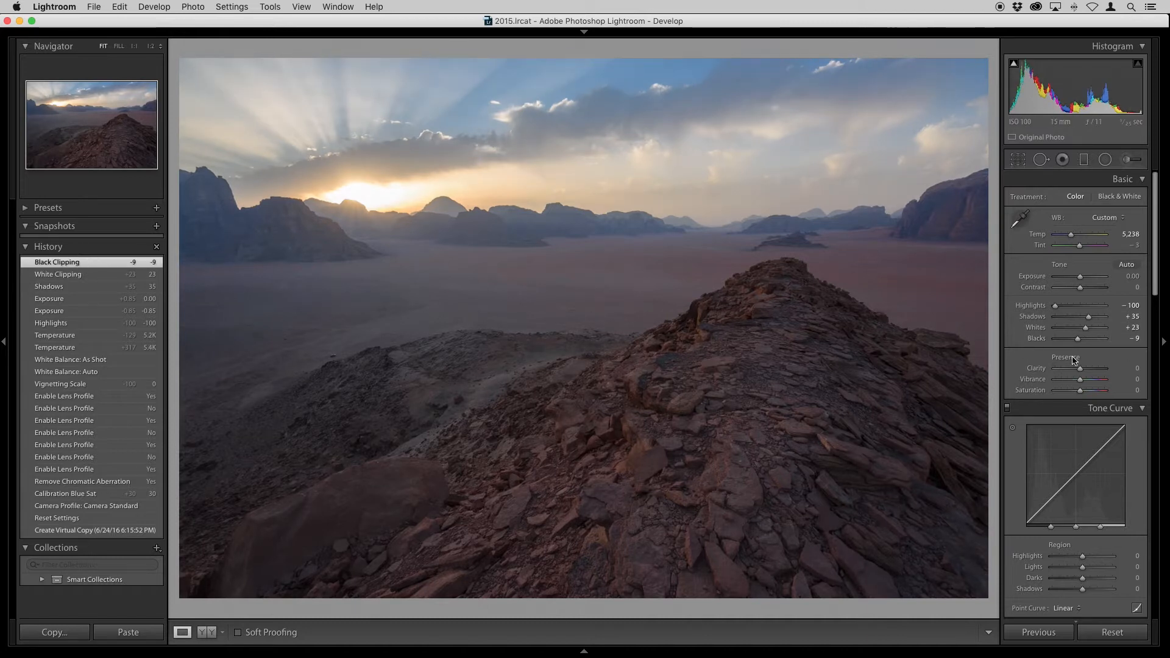
Set the photo's clarity to +15 and its vibrance to +15.
{"action": "mouse_move", "coordinate": [1080, 371]}
{"action": "left_mouse_down"}
{"action": "mouse_move", "coordinate": [1098, 371]}
{"action": "mouse_move", "coordinate": [1082, 369]}
{"action": "left_mouse_up"}
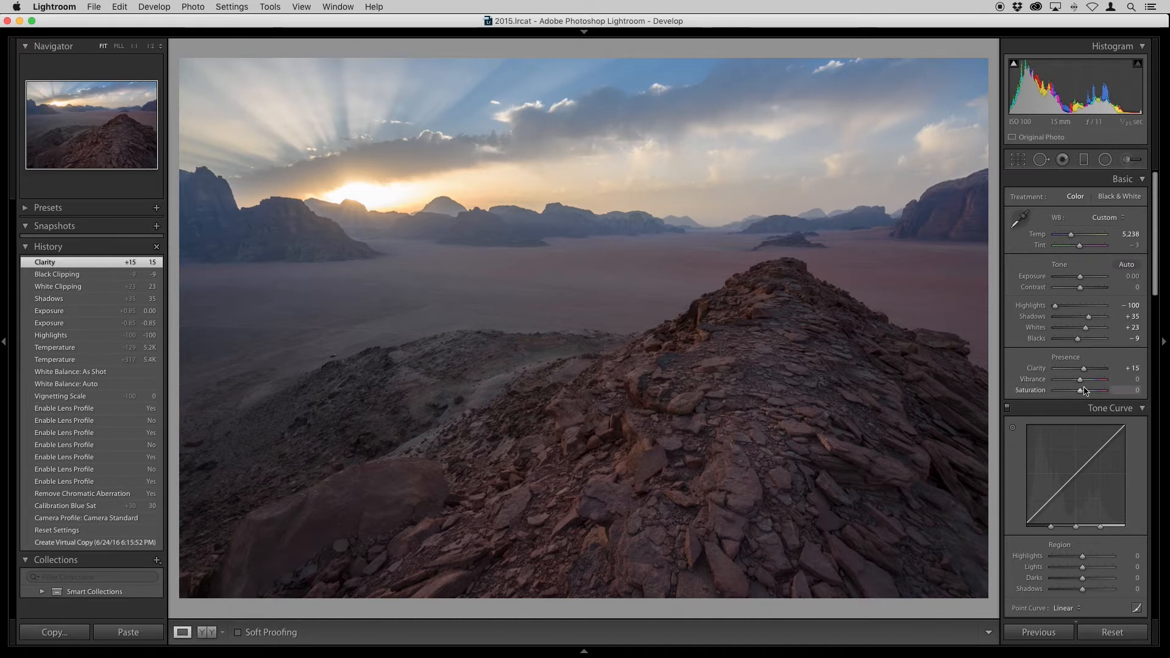
{"action": "left_click_drag", "start_coordinate": [1080, 379], "coordinate": [1106, 384]}
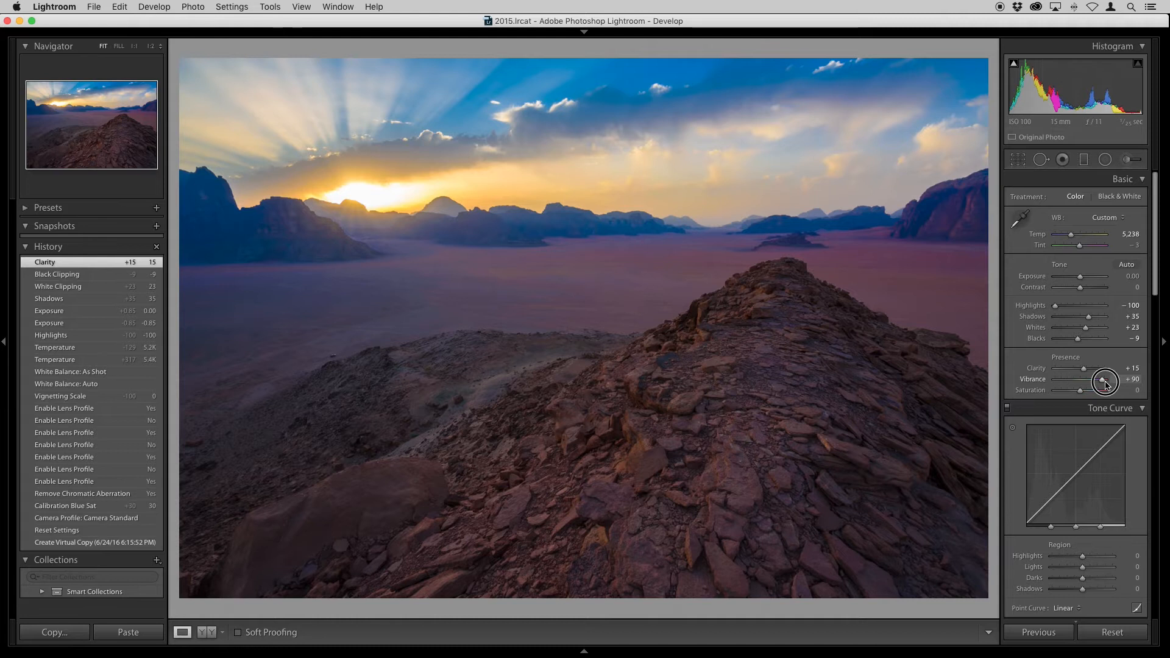
{"action": "left_click_drag", "start_coordinate": [1106, 384], "coordinate": [1087, 385]}
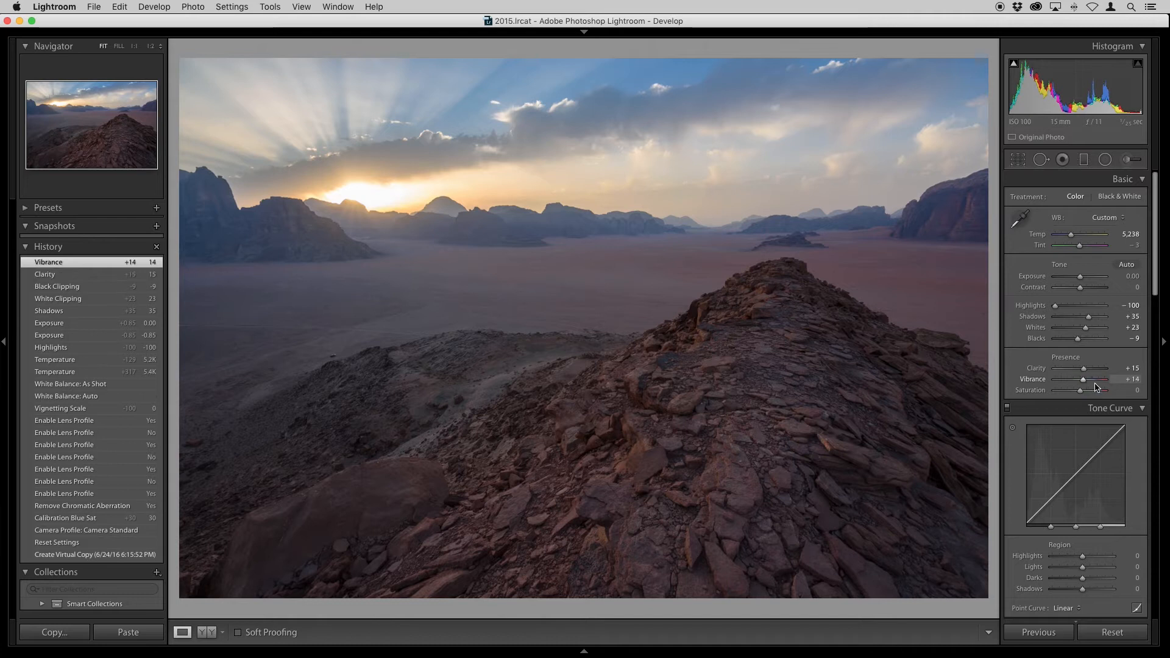
{"action": "left_click", "coordinate": [1132, 380]}
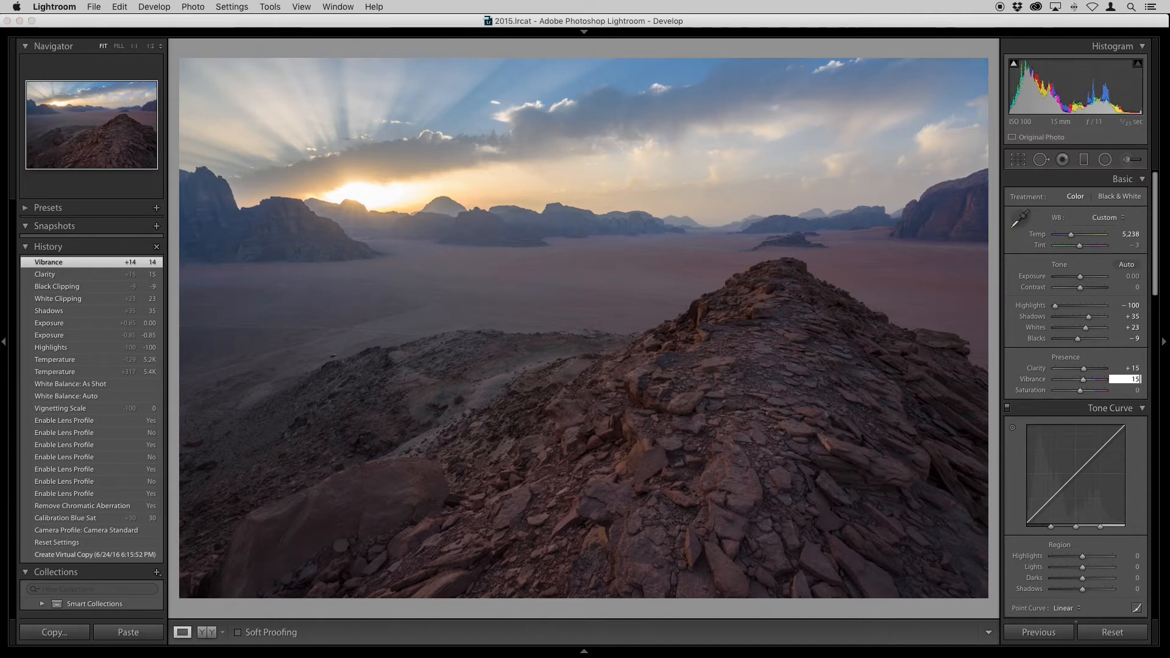
{"action": "key", "text": "Return"}
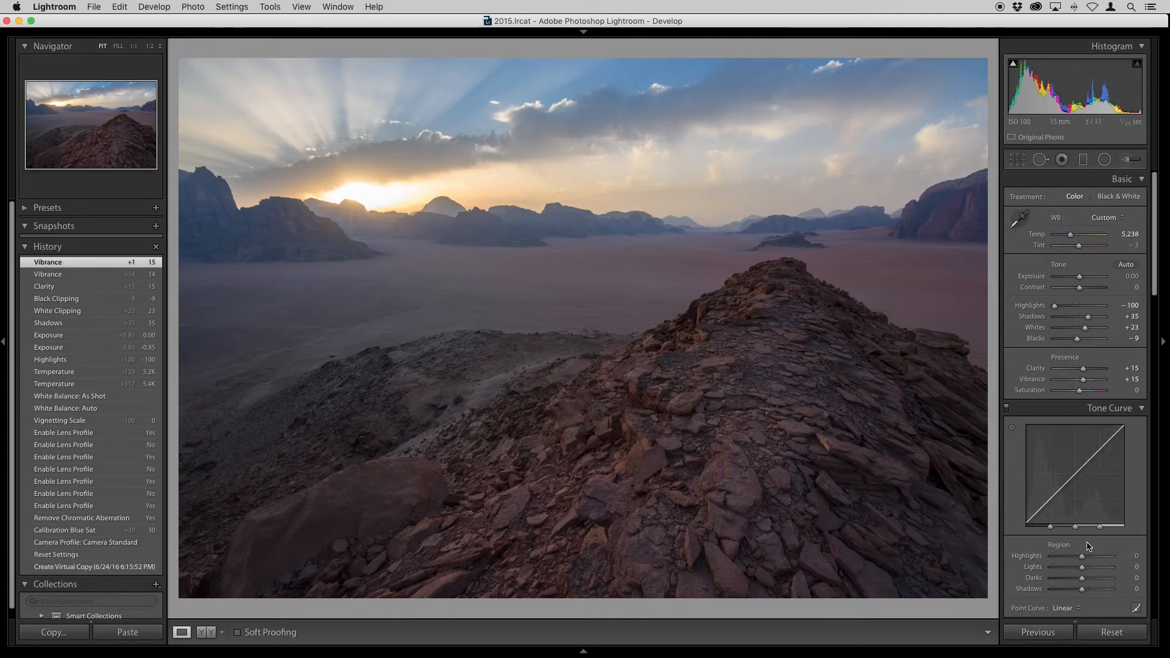
Lower the tone curve's highlights to -24 and compare the photo with the preceding history state.
{"action": "mouse_move", "coordinate": [1081, 559]}
{"action": "left_mouse_down"}
{"action": "mouse_move", "coordinate": [1051, 556]}
{"action": "mouse_move", "coordinate": [1075, 560]}
{"action": "left_mouse_up"}
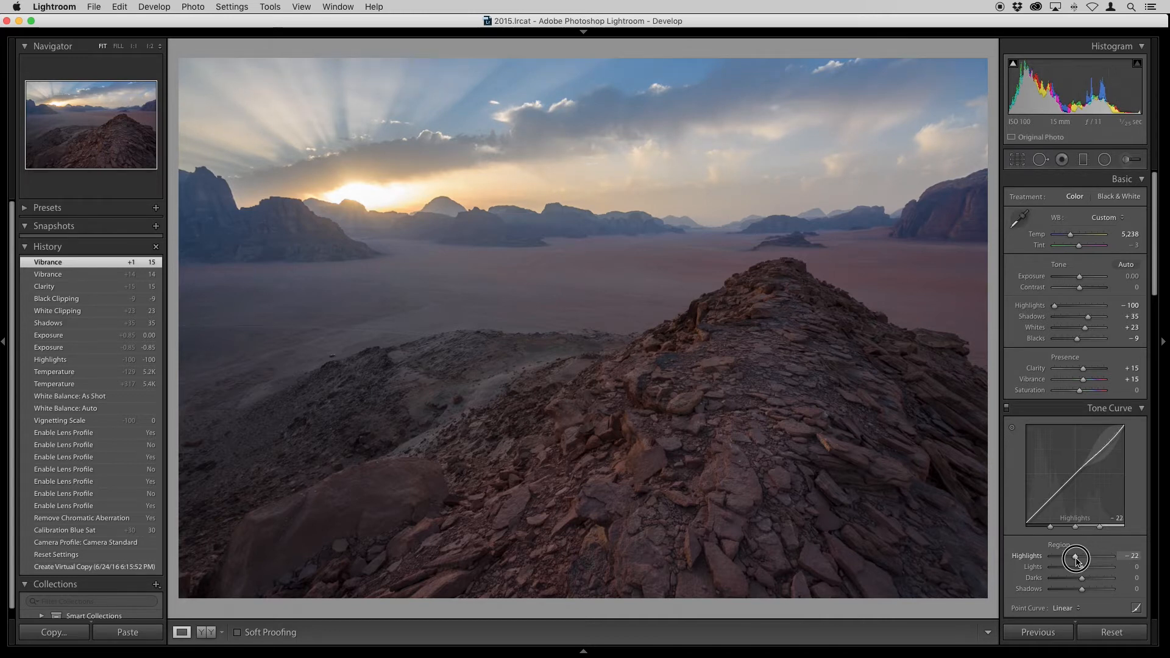
{"action": "left_click_drag", "start_coordinate": [1076, 560], "coordinate": [1074, 559]}
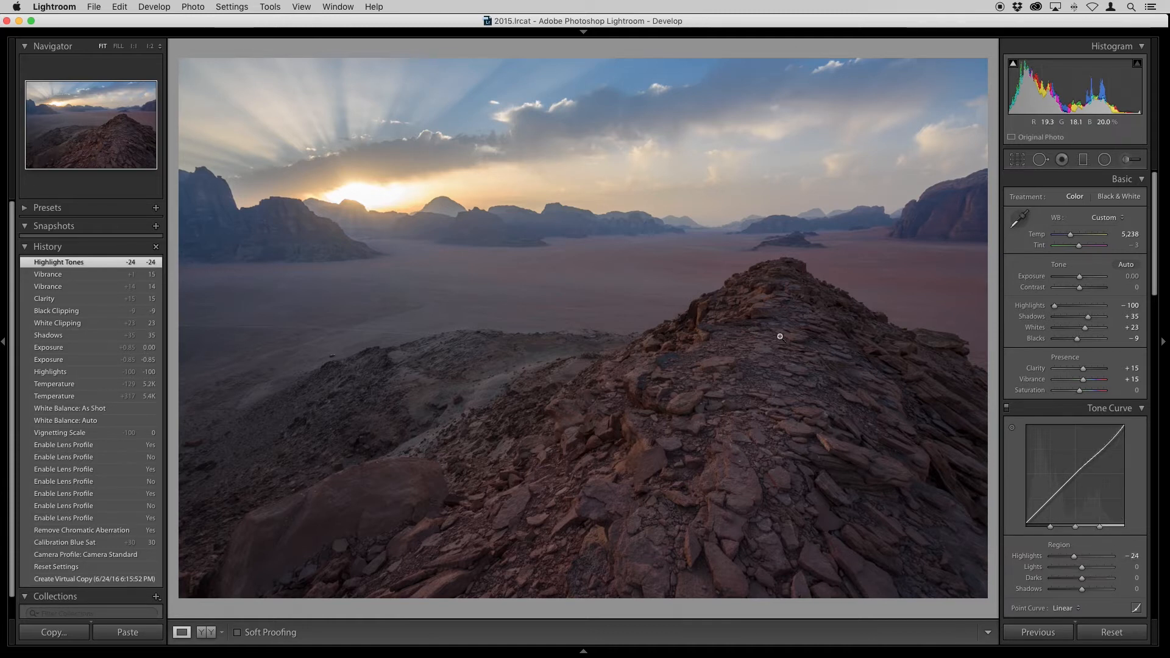
{"action": "left_click", "coordinate": [112, 275]}
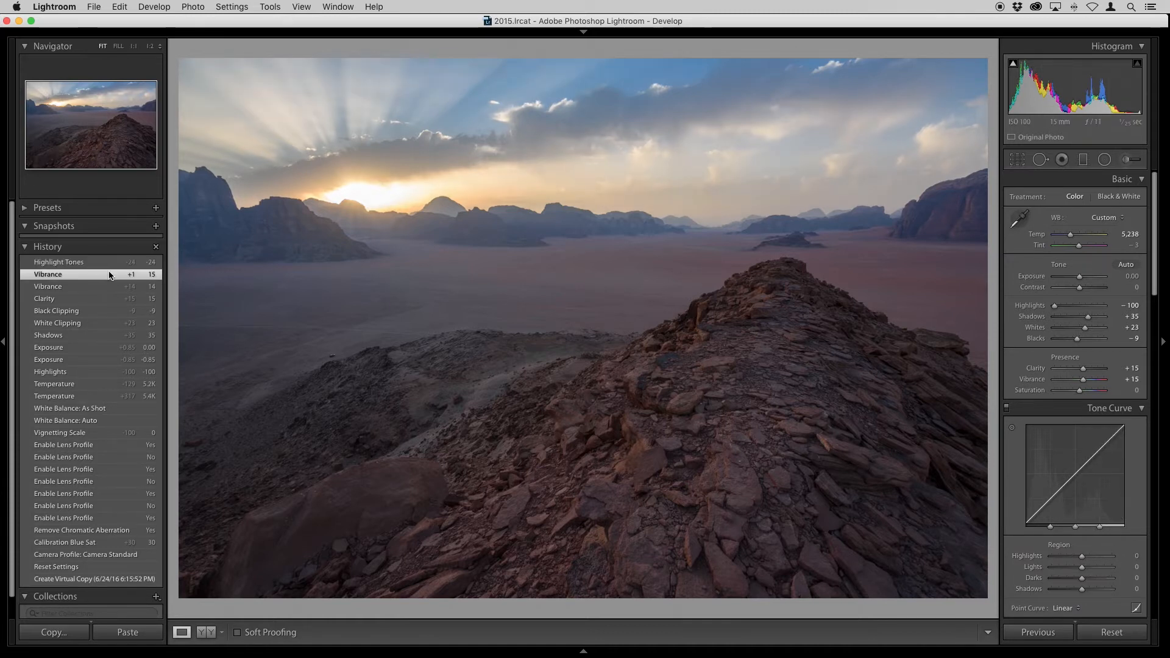
{"action": "left_click", "coordinate": [102, 263]}
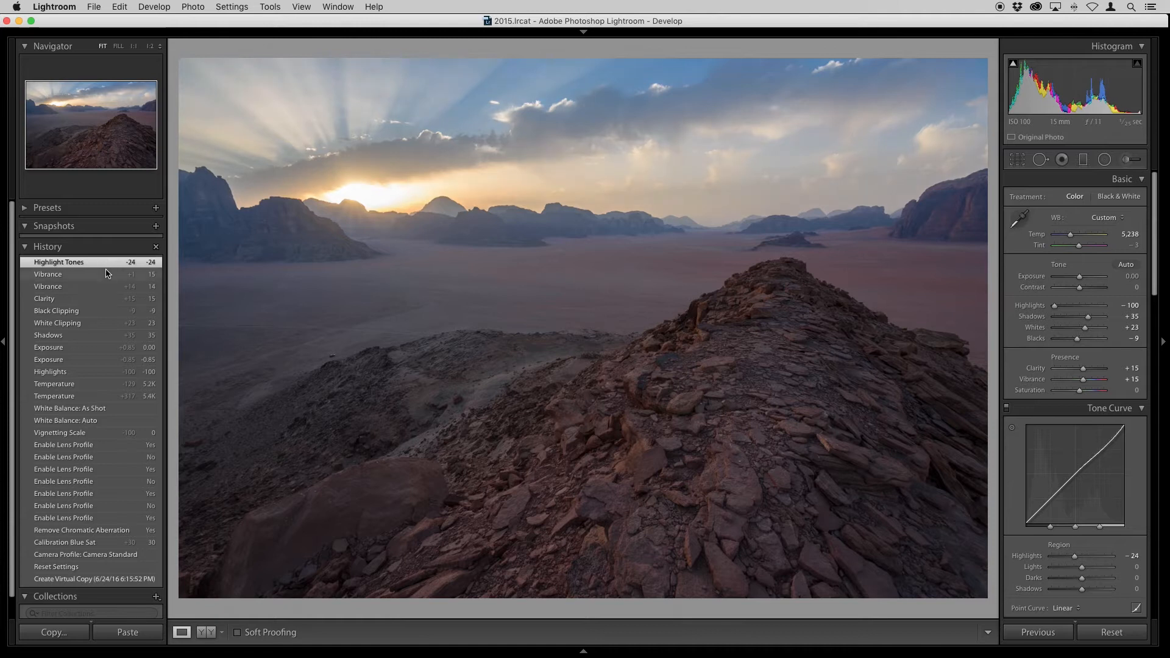
{"action": "left_click", "coordinate": [97, 277]}
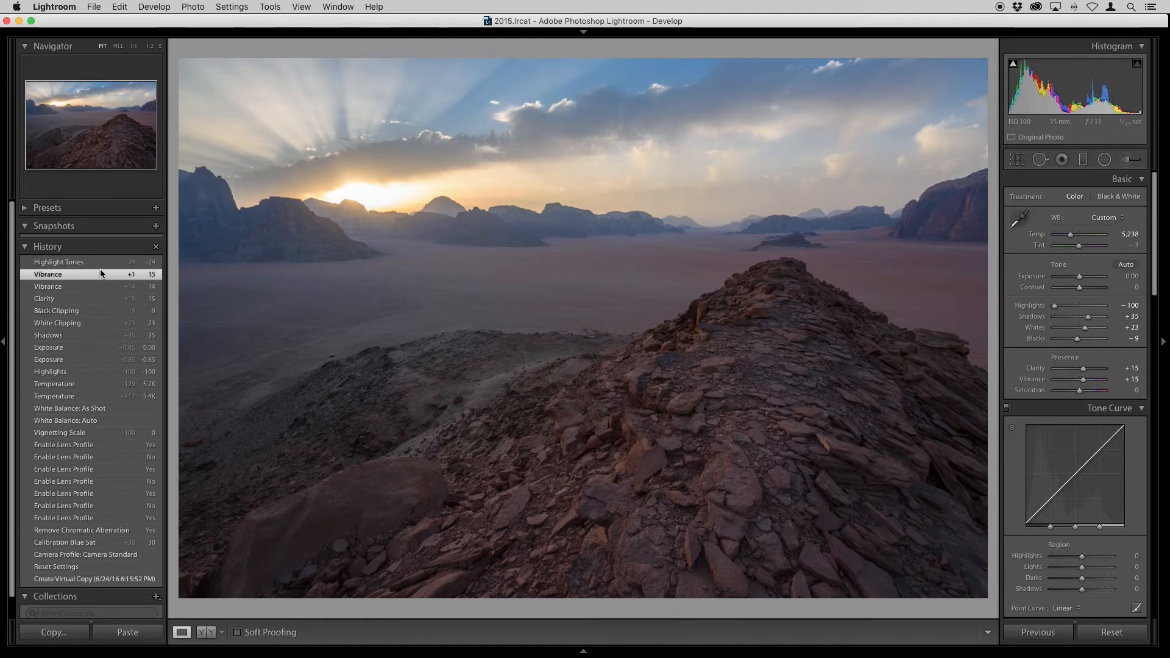
{"action": "left_click", "coordinate": [101, 266]}
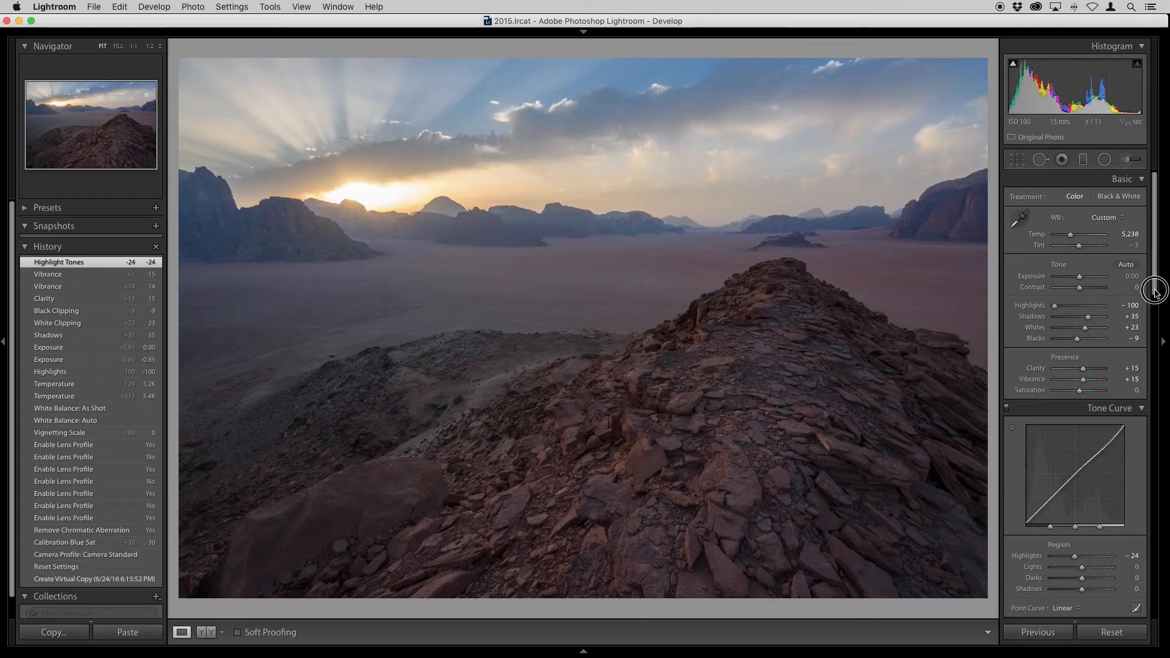
Tint the highlights with split toning at hue 60 and saturation 17.
{"action": "left_click_drag", "start_coordinate": [1155, 292], "coordinate": [1162, 375]}
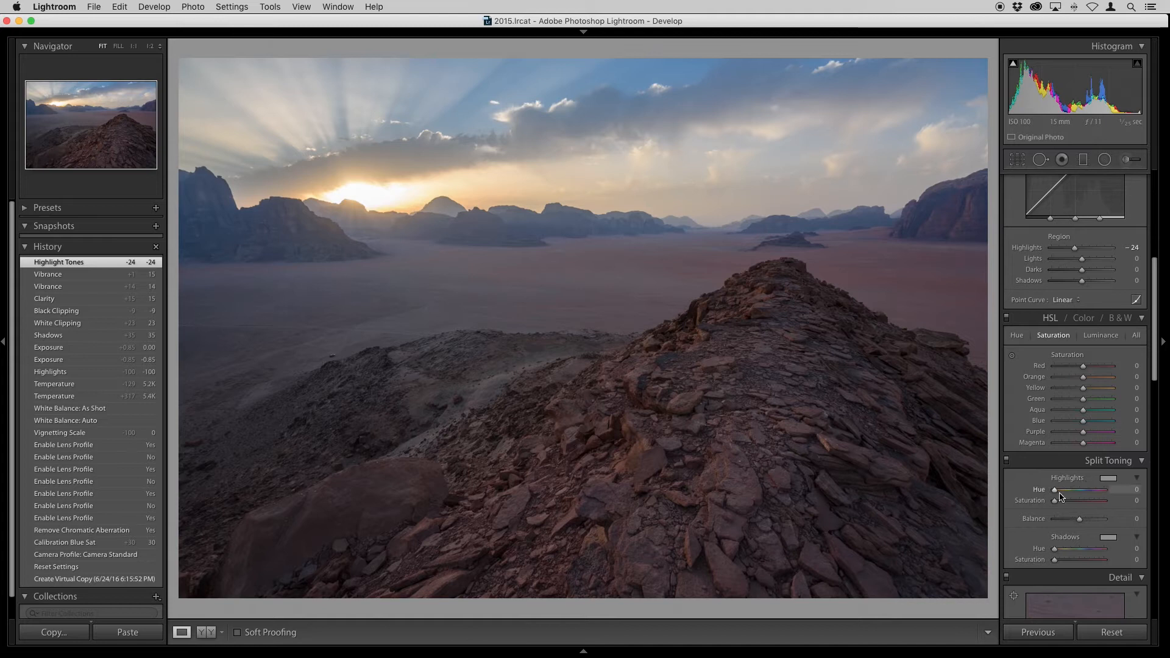
{"action": "mouse_move", "coordinate": [1056, 503]}
{"action": "left_mouse_down"}
{"action": "mouse_move", "coordinate": [1088, 503]}
{"action": "mouse_move", "coordinate": [1062, 490]}
{"action": "mouse_move", "coordinate": [1076, 501]}
{"action": "mouse_move", "coordinate": [1059, 500]}
{"action": "mouse_move", "coordinate": [1083, 500]}
{"action": "mouse_move", "coordinate": [1063, 500]}
{"action": "left_mouse_up"}
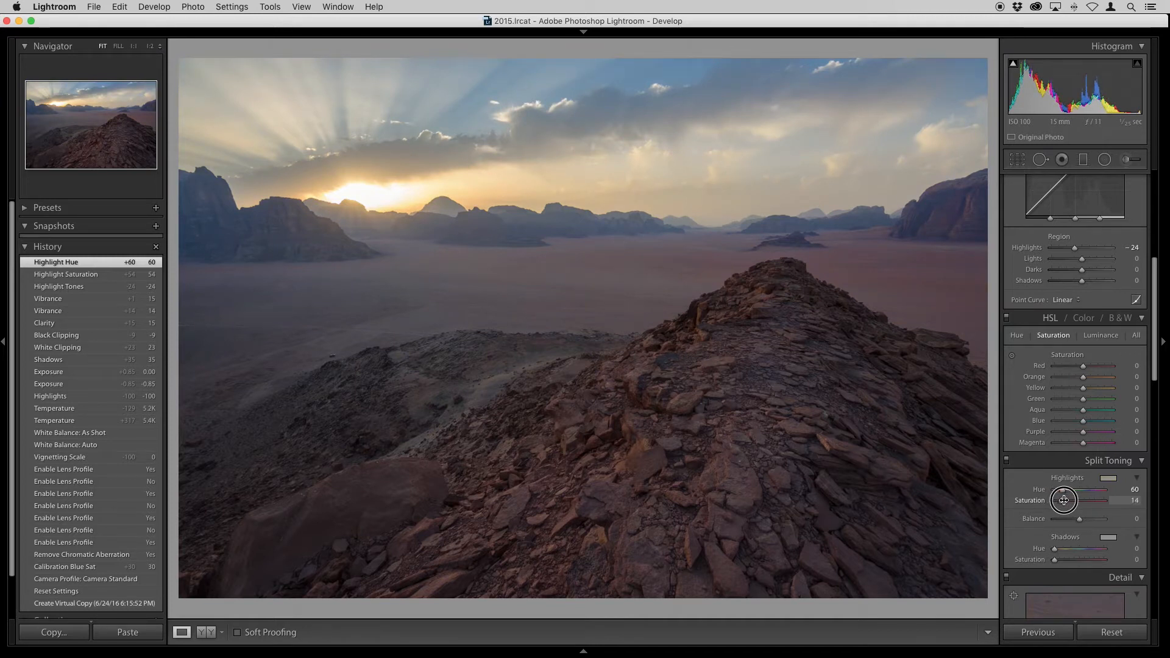
{"action": "left_click_drag", "start_coordinate": [1063, 501], "coordinate": [1065, 500]}
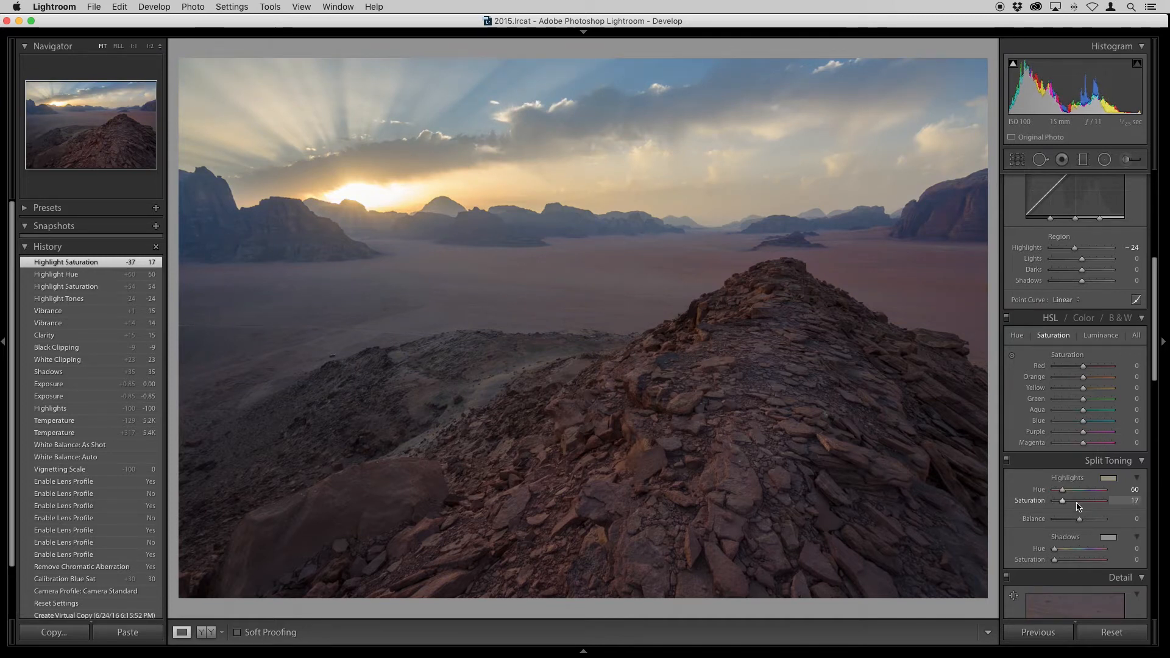
Switch the split toning off and on to compare its effect on the photo.
{"action": "left_click", "coordinate": [1006, 460]}
{"action": "left_click", "coordinate": [1006, 460]}
{"action": "left_click", "coordinate": [1006, 461]}
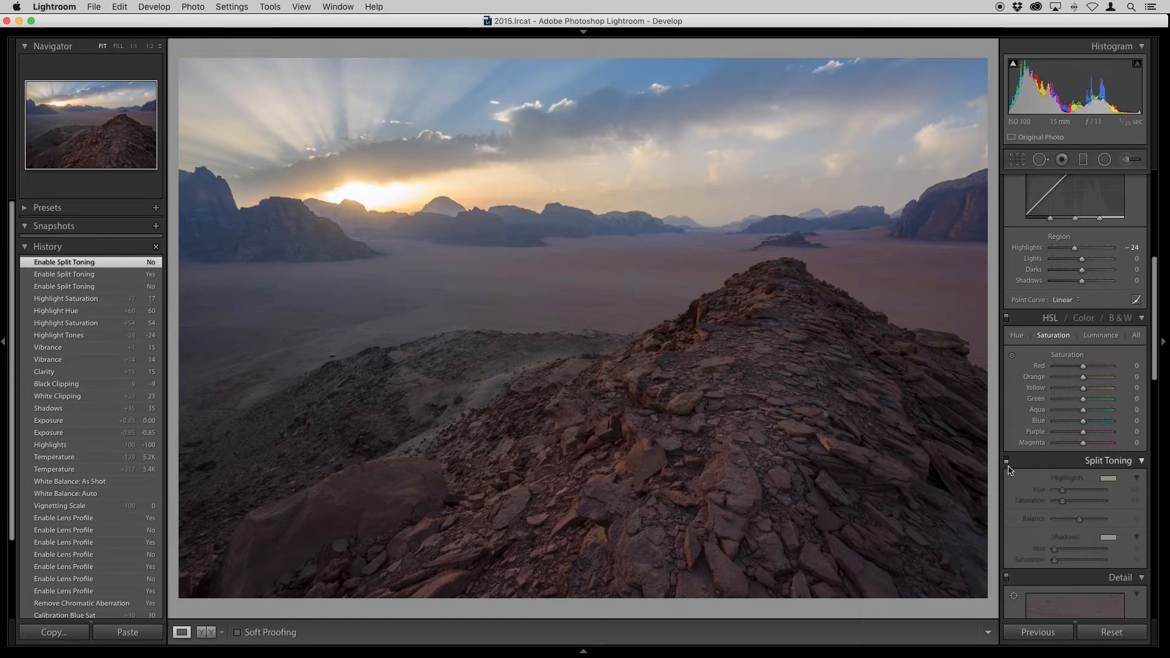
{"action": "left_click", "coordinate": [1006, 460]}
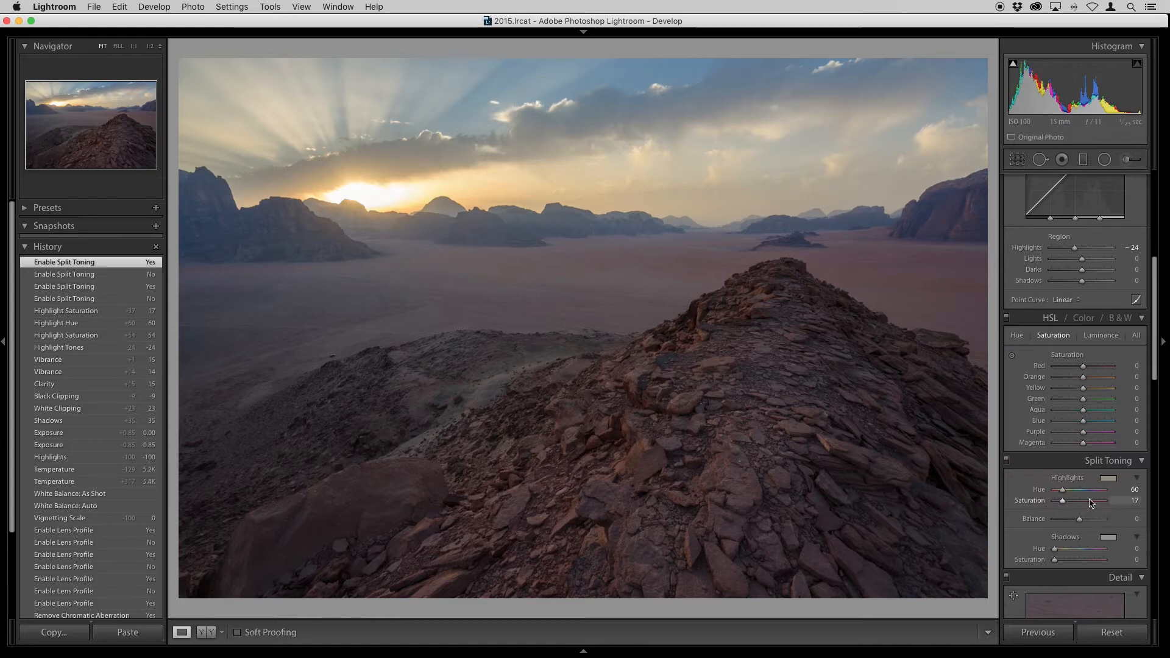
Set the sharpening to amount 18, radius 0.5 and detail 100, judging it on the enlarged foreground rocks.
{"action": "left_click_drag", "start_coordinate": [1155, 377], "coordinate": [1141, 483]}
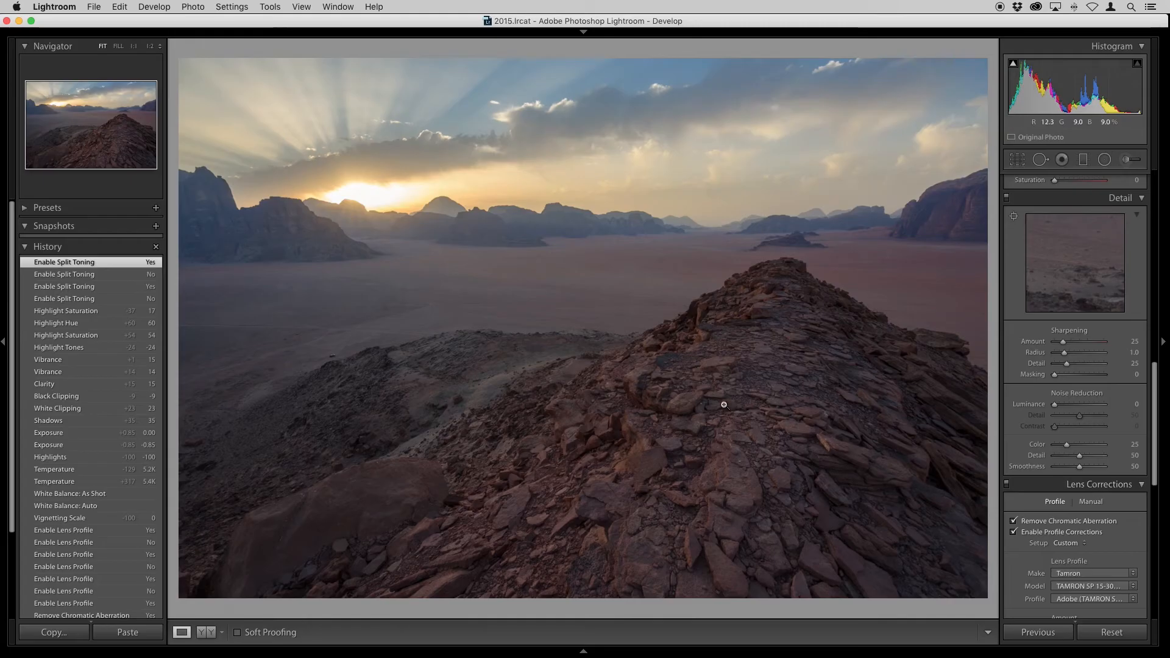
{"action": "left_click_drag", "start_coordinate": [1066, 363], "coordinate": [1038, 343]}
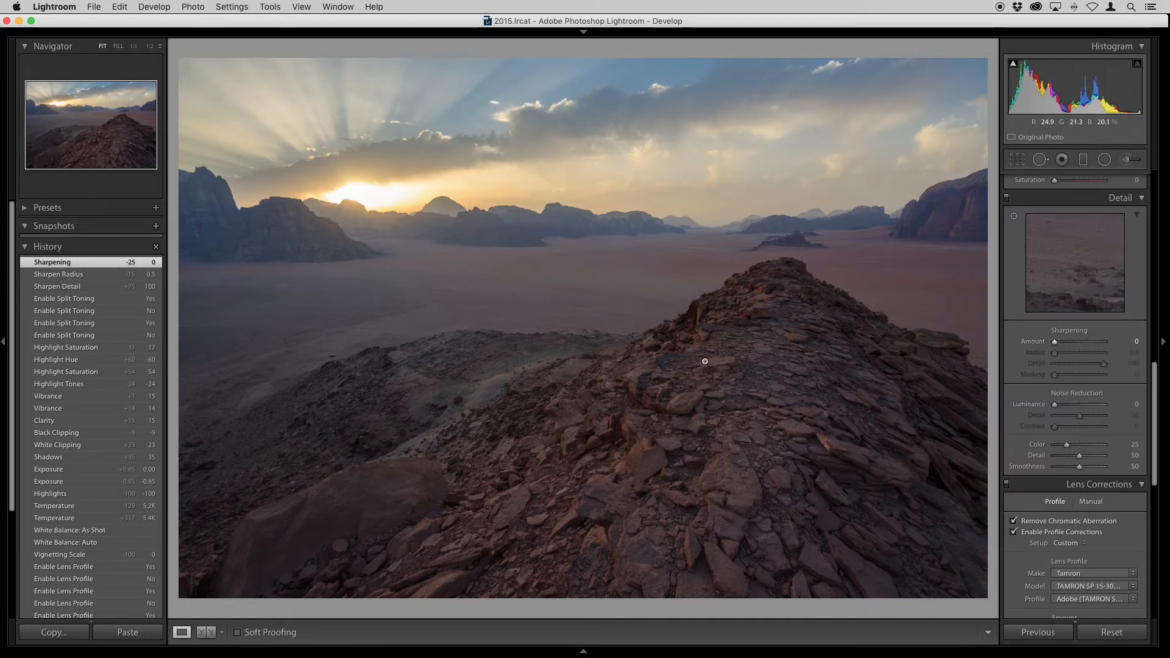
{"action": "left_click", "coordinate": [553, 366]}
{"action": "left_click_drag", "start_coordinate": [598, 421], "coordinate": [556, 279]}
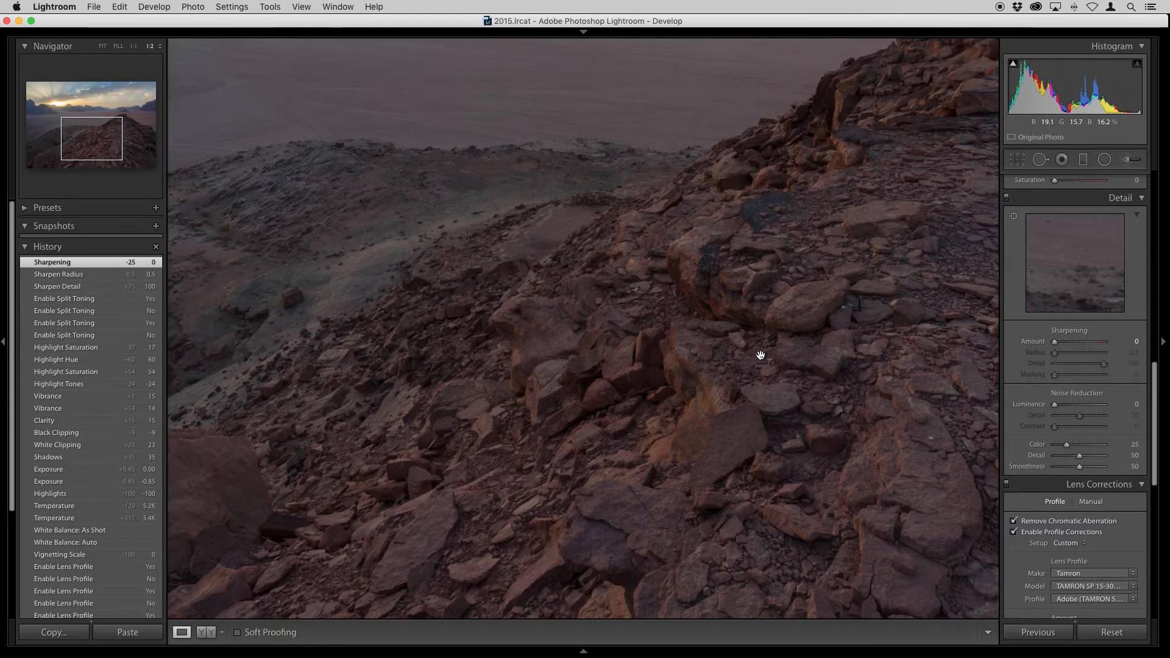
{"action": "left_click_drag", "start_coordinate": [1056, 346], "coordinate": [1060, 345]}
Examine the sharpened rocks across the ridge and foreground at close range and return to the full photo.
{"action": "left_click_drag", "start_coordinate": [808, 394], "coordinate": [581, 280]}
{"action": "left_click_drag", "start_coordinate": [788, 303], "coordinate": [642, 432]}
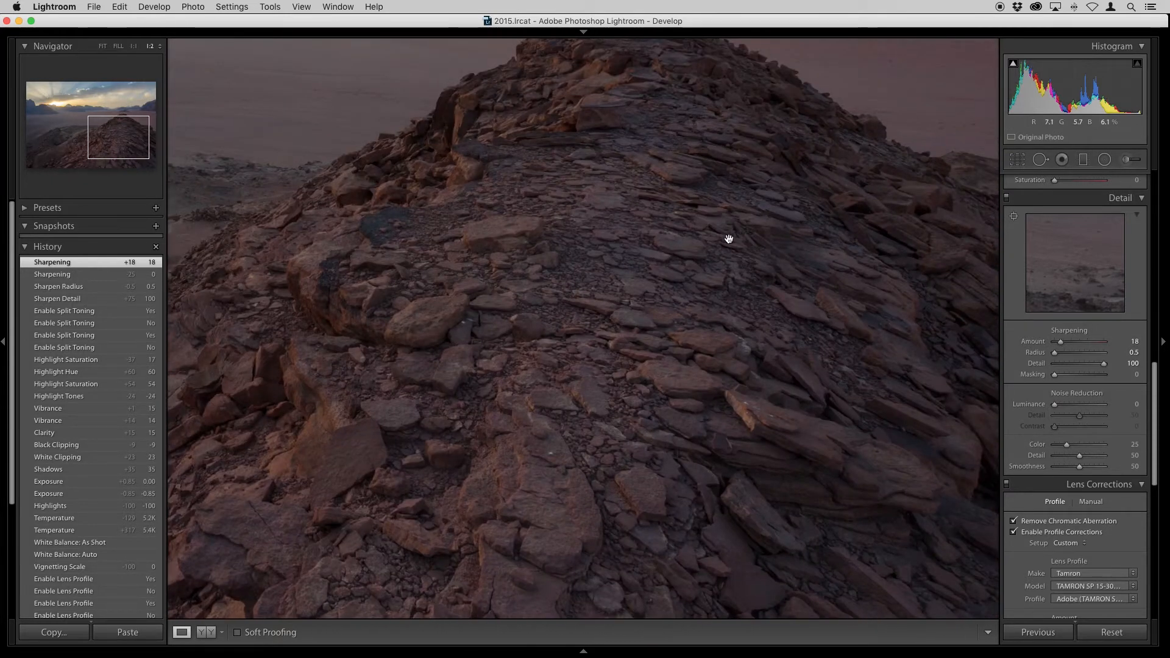
{"action": "left_click_drag", "start_coordinate": [563, 308], "coordinate": [752, 188]}
{"action": "left_click_drag", "start_coordinate": [629, 326], "coordinate": [782, 226]}
{"action": "left_click_drag", "start_coordinate": [710, 346], "coordinate": [712, 469]}
{"action": "left_click_drag", "start_coordinate": [478, 449], "coordinate": [755, 366]}
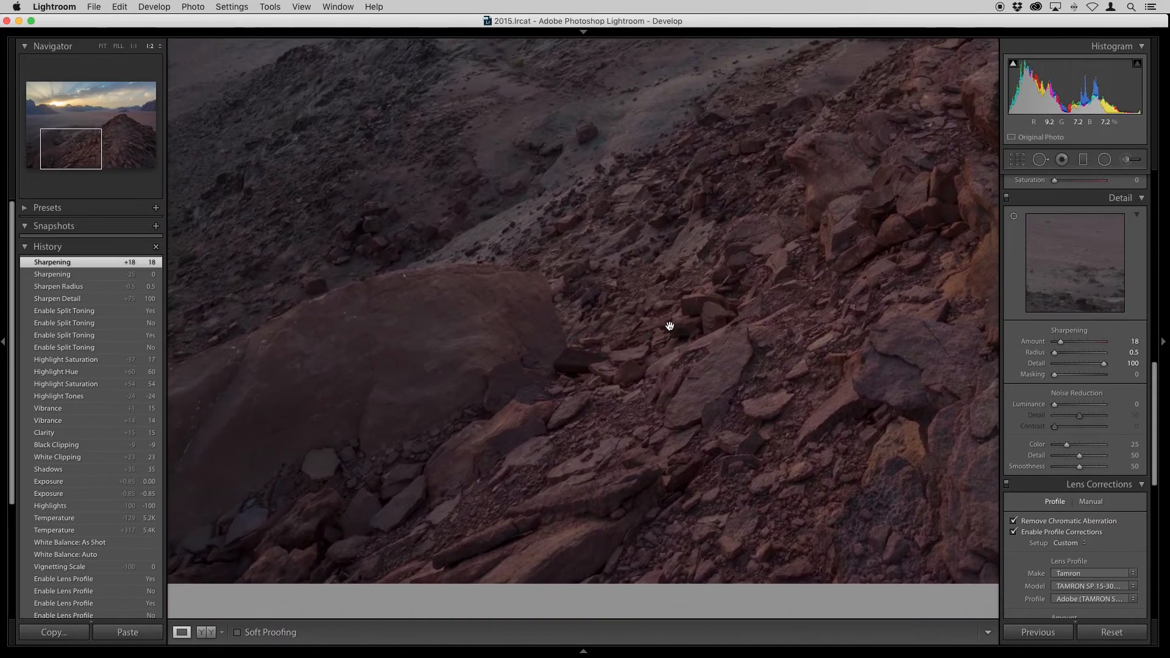
{"action": "left_click", "coordinate": [668, 328]}
{"action": "left_click_drag", "start_coordinate": [1151, 480], "coordinate": [1166, 446]}
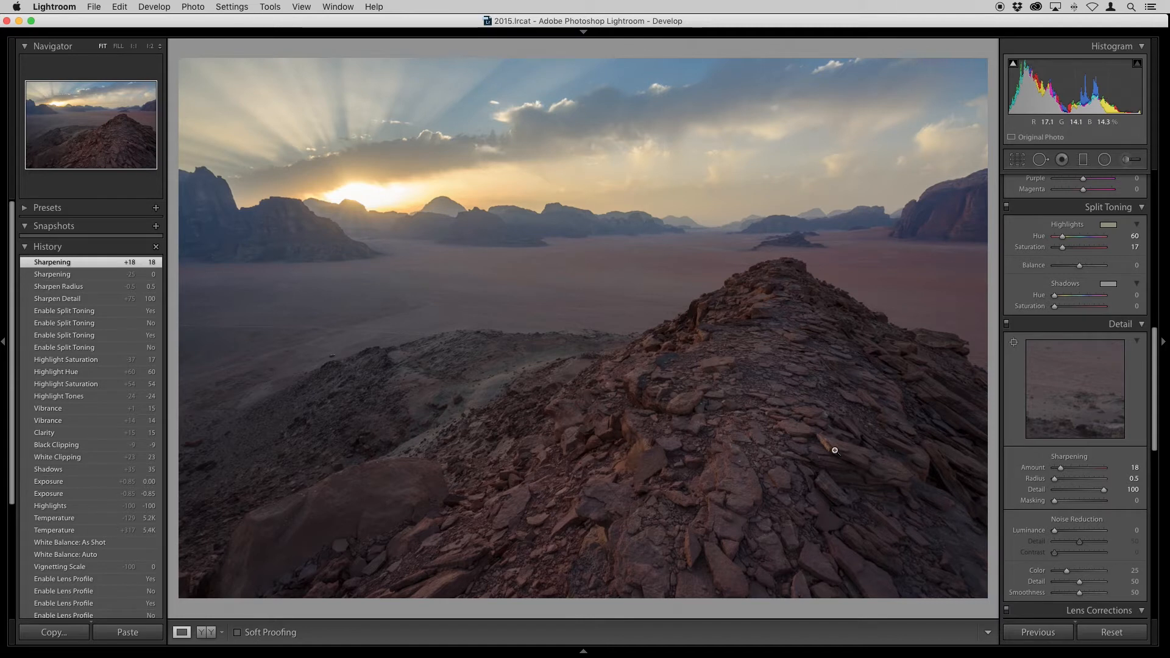
Send the developed photo to Adobe Photoshop CC 2015.5 for editing and enlarge its window to fill the screen.
{"action": "right_click", "coordinate": [644, 337]}
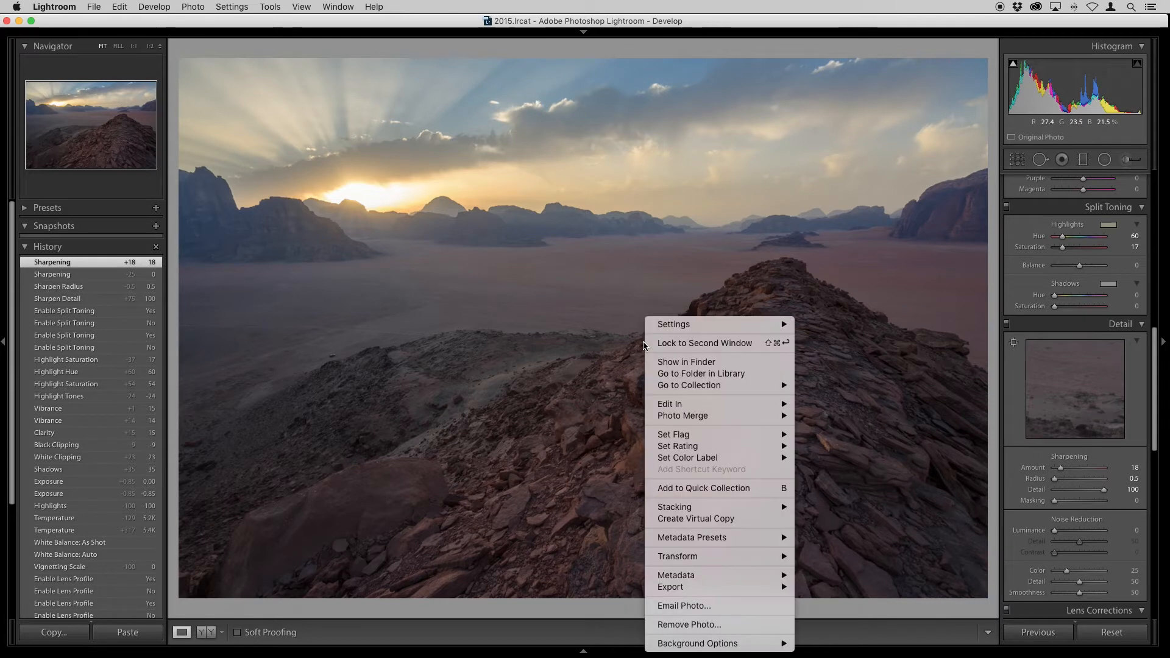
{"action": "mouse_move", "coordinate": [674, 410]}
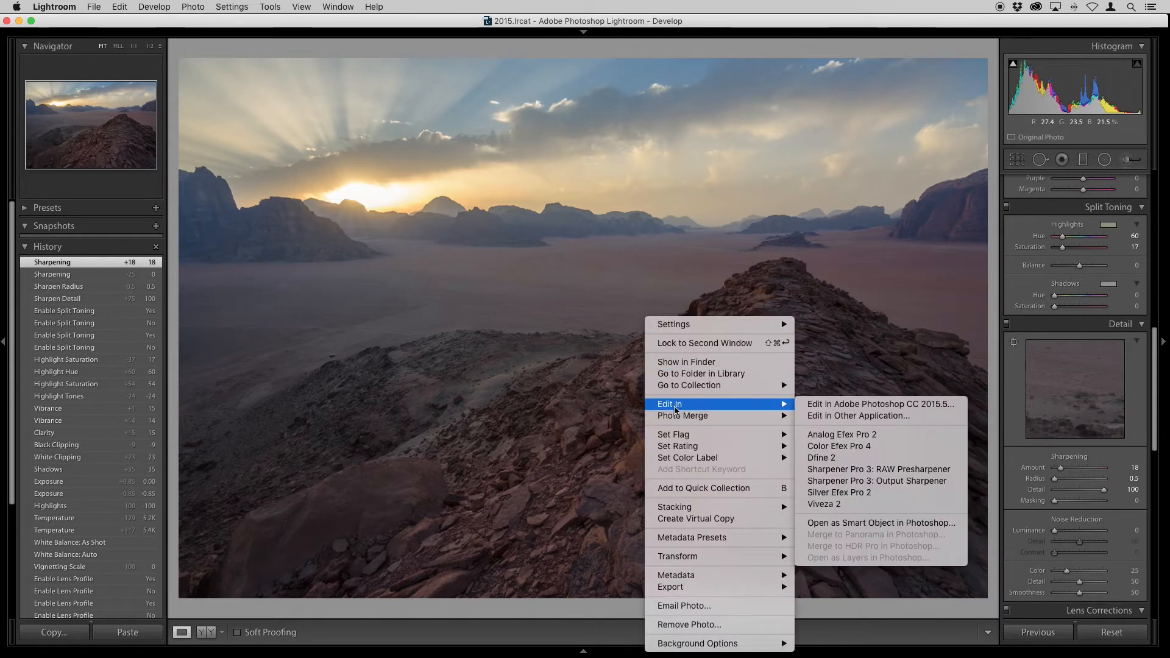
{"action": "left_click", "coordinate": [876, 405]}
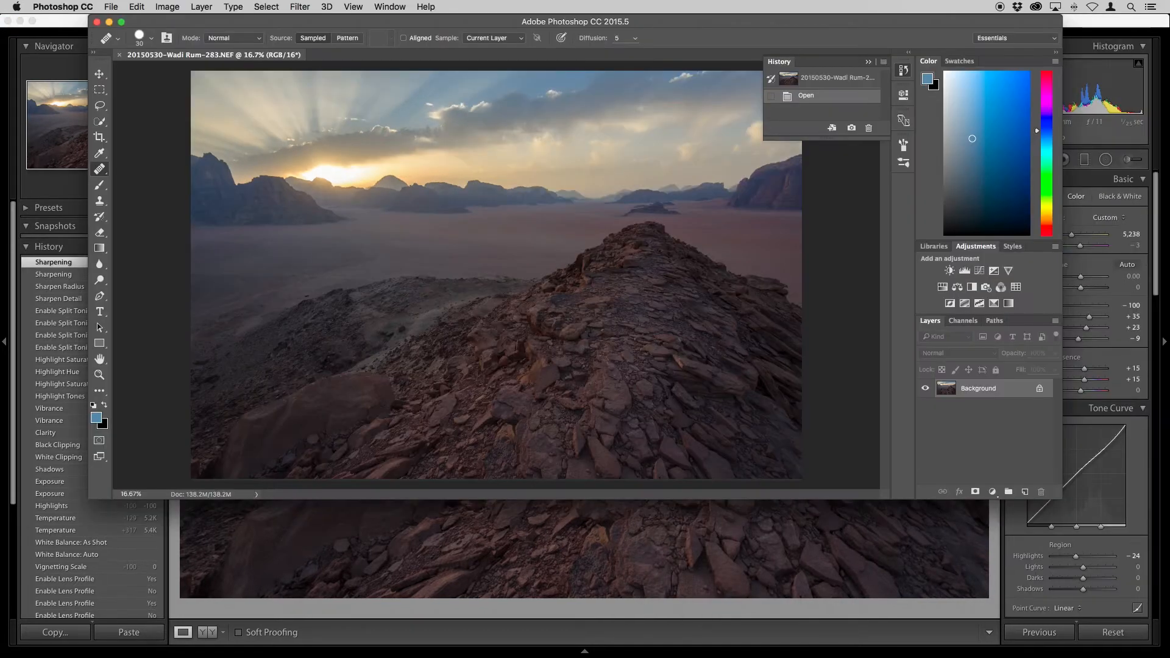
{"action": "left_click", "coordinate": [121, 23]}
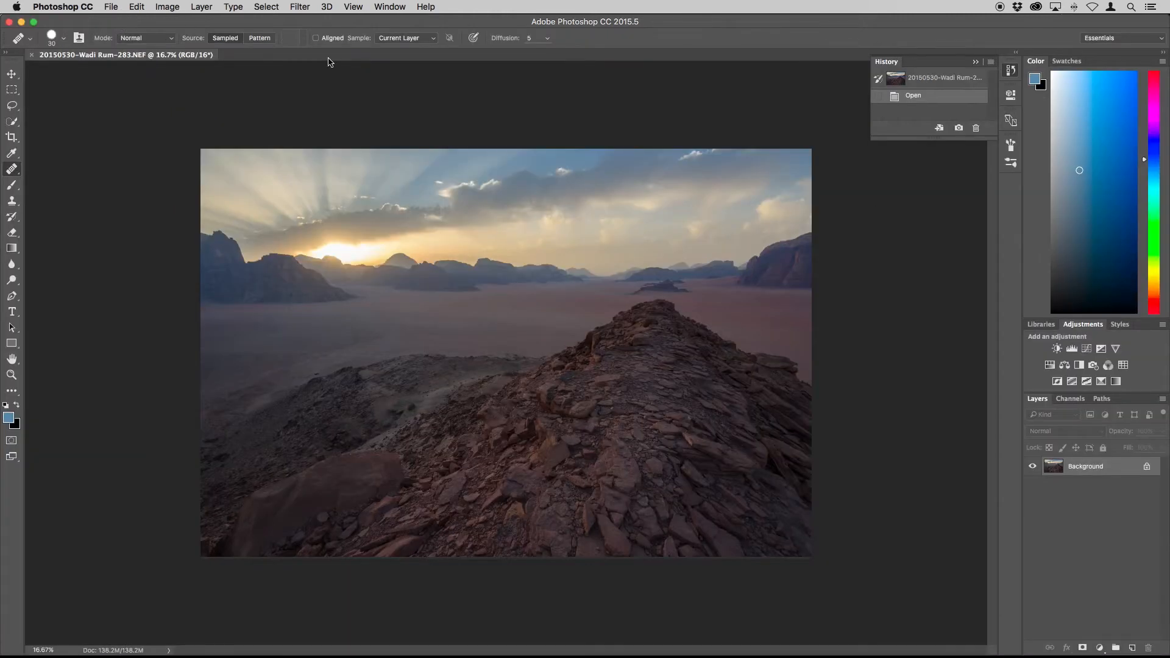
Switch the workspace to Photography.
{"action": "left_click", "coordinate": [391, 8]}
{"action": "mouse_move", "coordinate": [395, 34]}
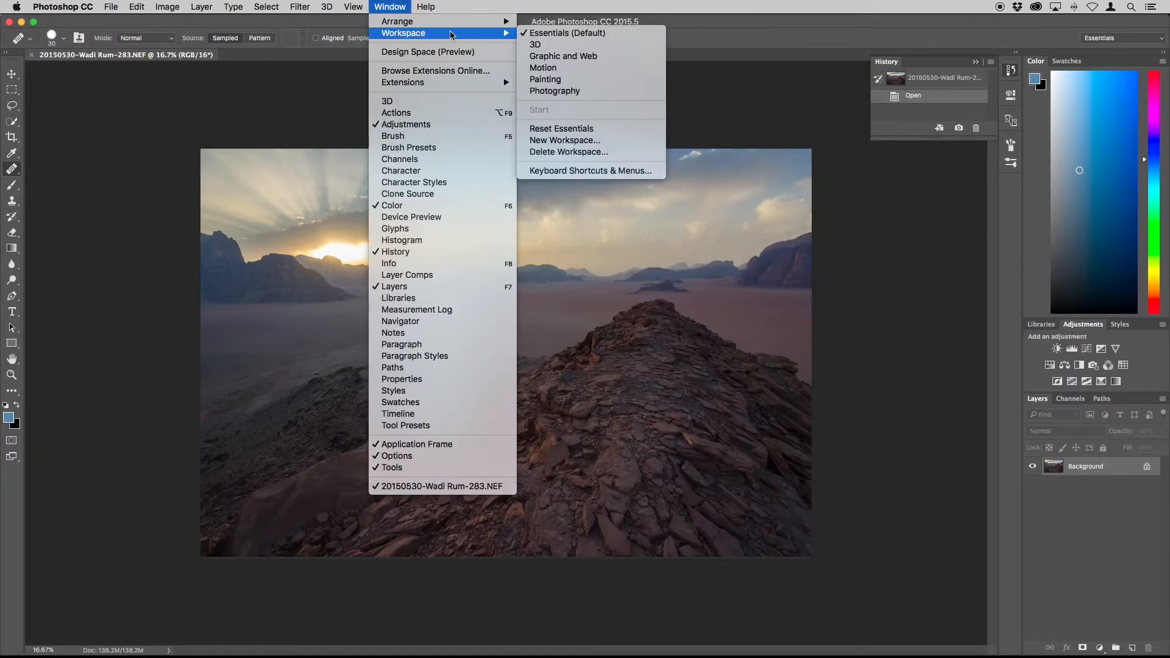
{"action": "left_click", "coordinate": [543, 96]}
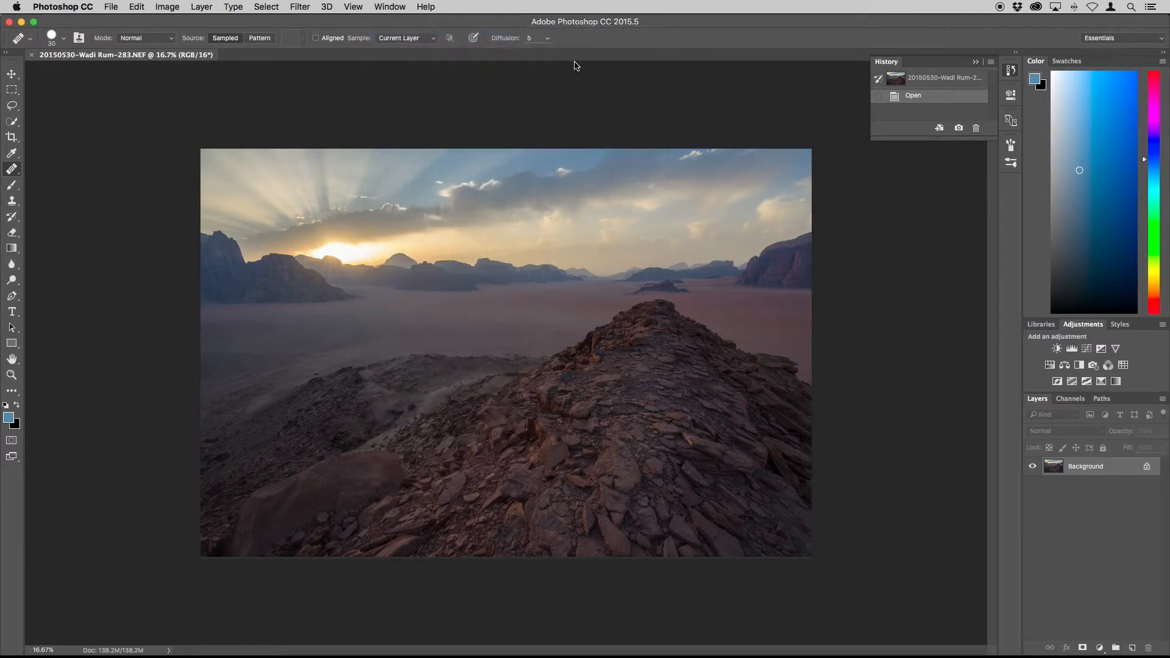
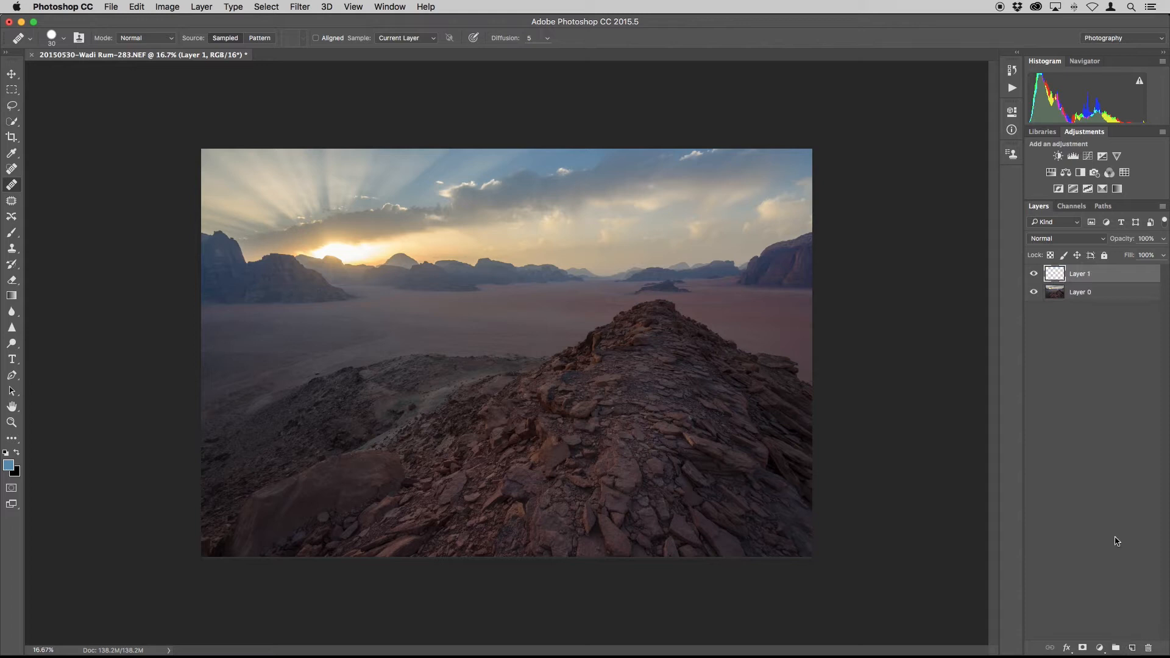
Rename the photo layer as Background and make the empty Layer 1 above it active.
{"action": "left_click", "coordinate": [1082, 296]}
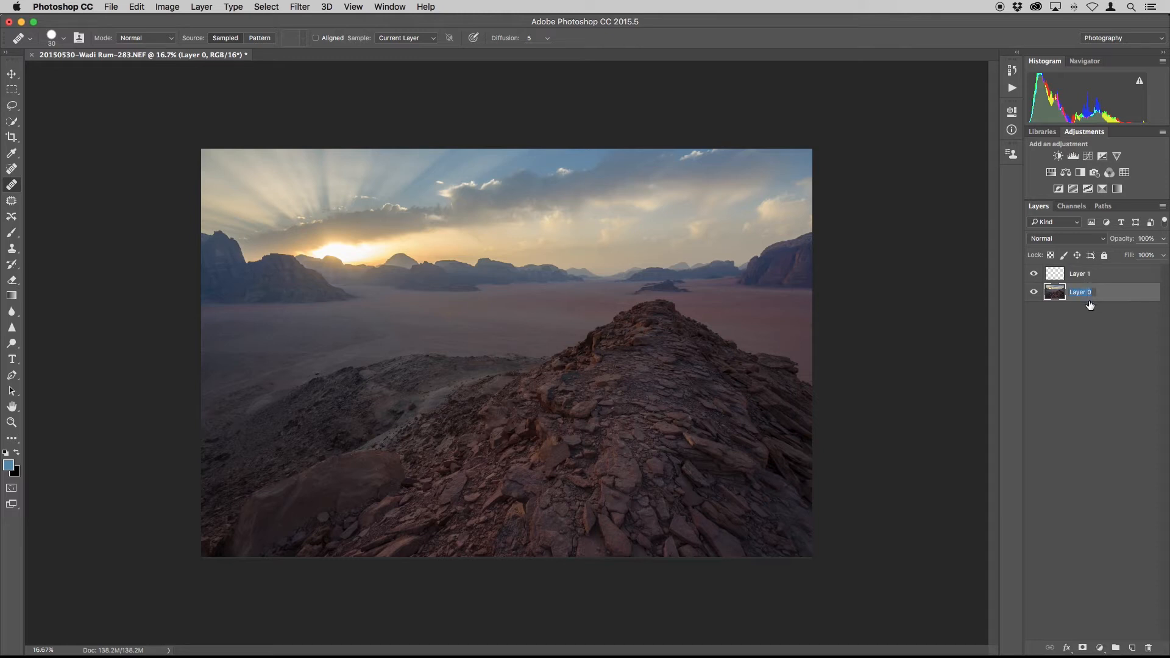
{"action": "type", "text": "Background"}
{"action": "key", "text": "Return"}
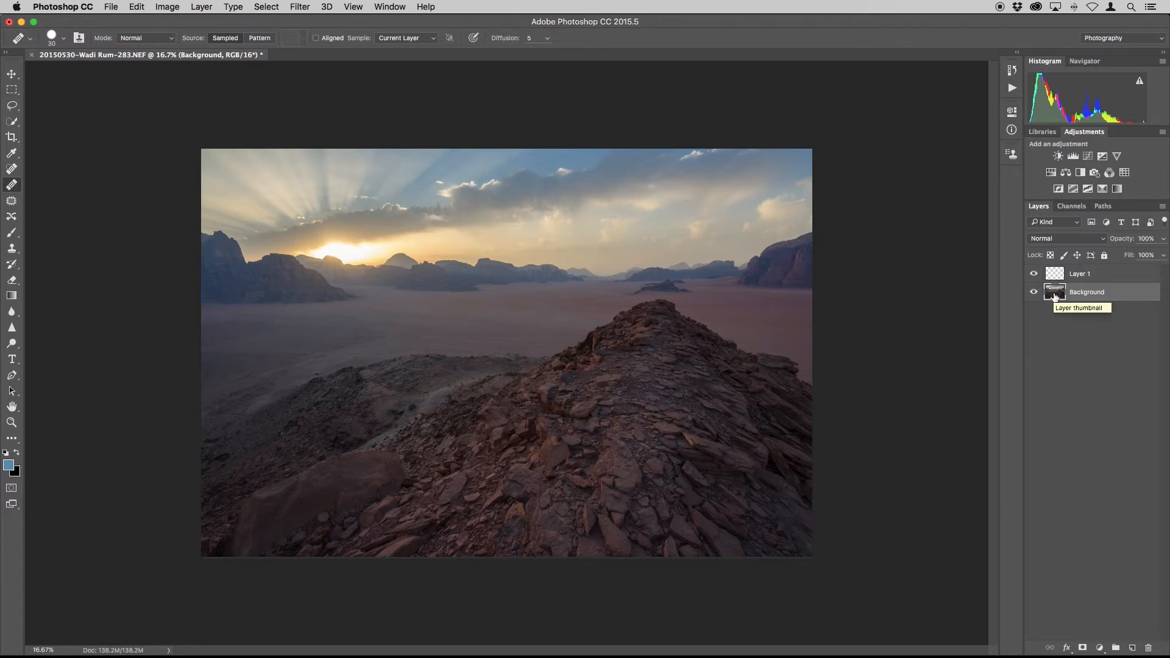
{"action": "left_click", "coordinate": [1080, 277]}
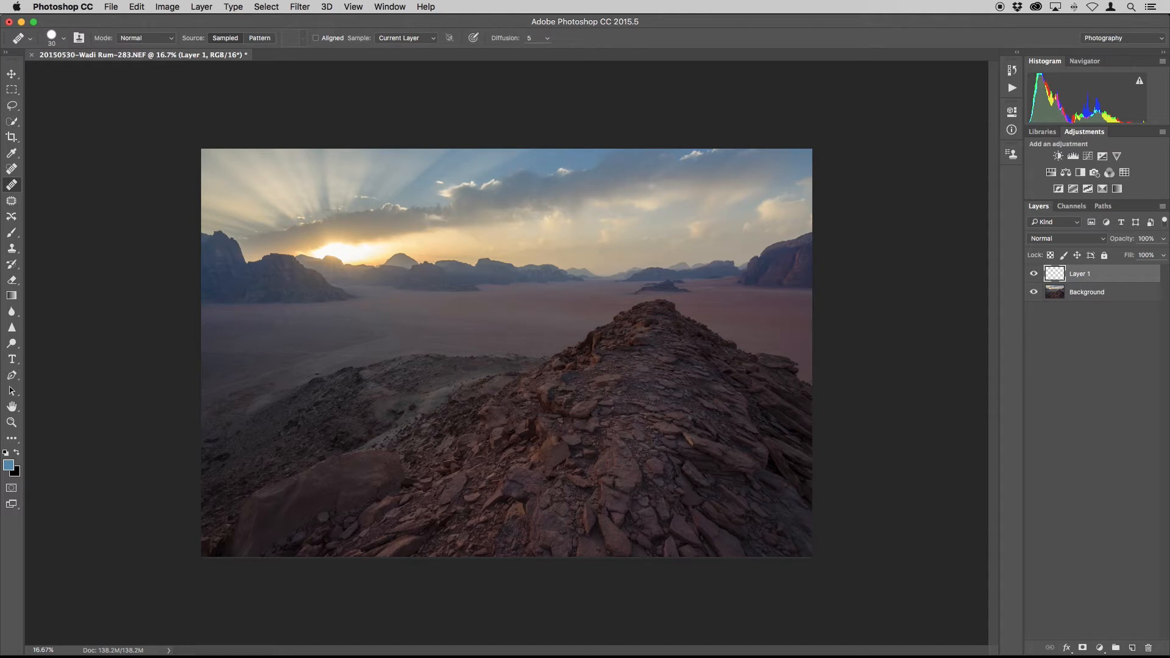
Examine the foreground rocks and the large boulder at 50% zoom for distracting spots.
{"action": "key", "text": "super+equal"}
{"action": "key", "text": "super+equal"}
{"action": "key", "text": "super+equal"}
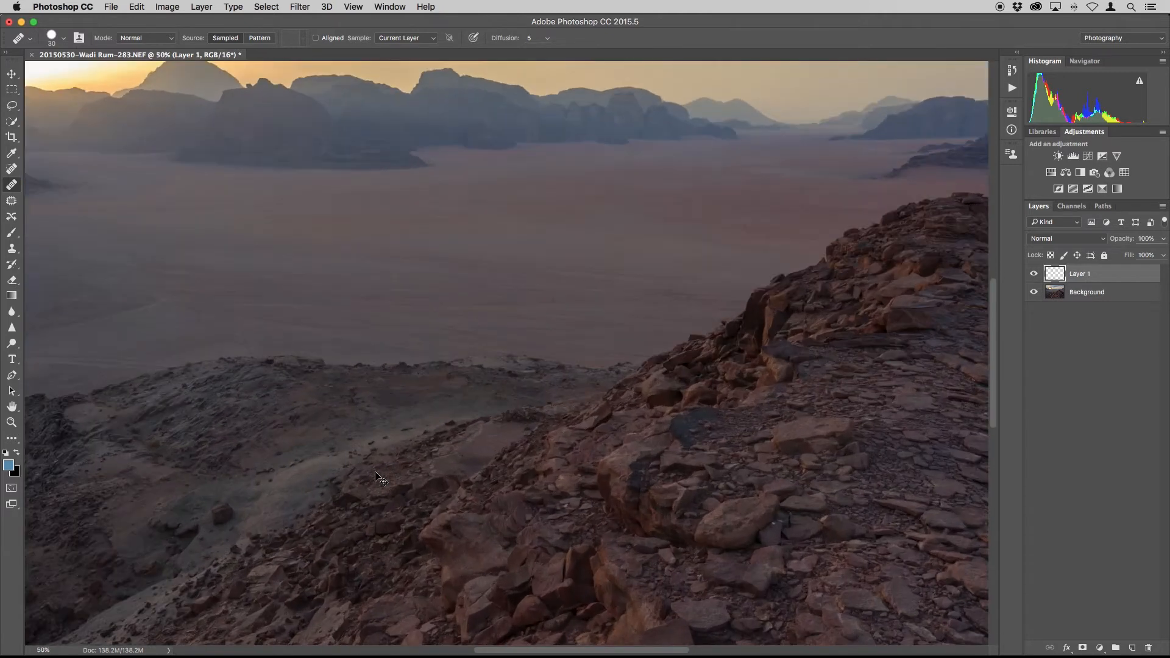
{"action": "left_click_drag", "start_coordinate": [828, 464], "coordinate": [496, 199]}
{"action": "left_click_drag", "start_coordinate": [564, 360], "coordinate": [913, 372]}
{"action": "left_click_drag", "start_coordinate": [486, 362], "coordinate": [731, 386]}
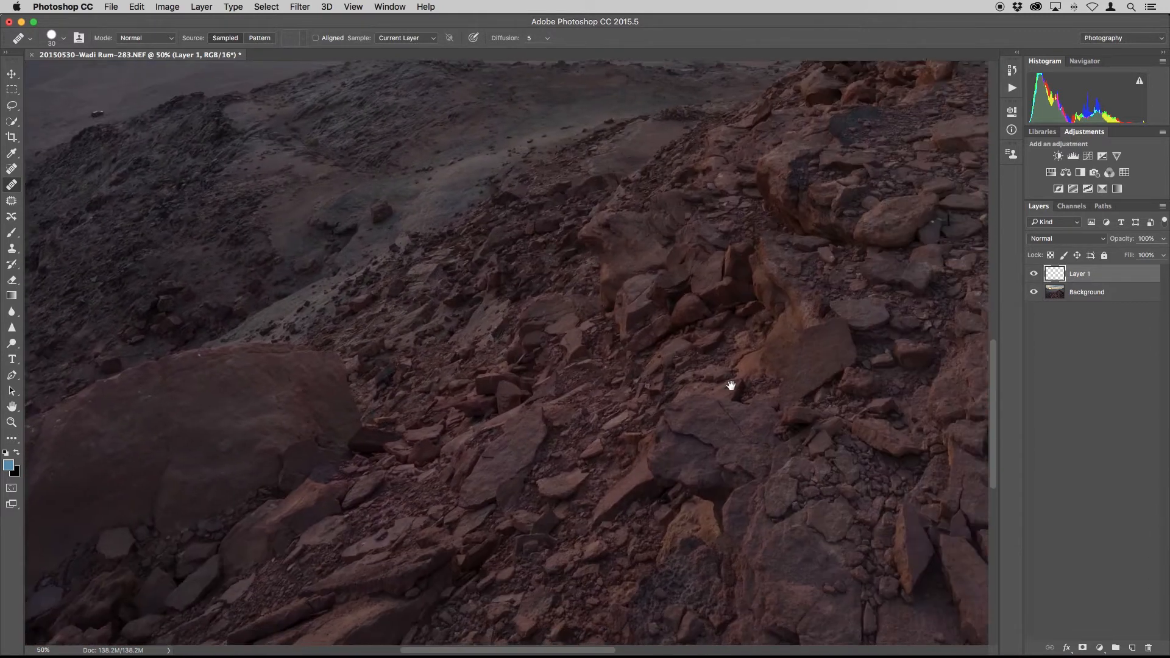
{"action": "left_click_drag", "start_coordinate": [505, 366], "coordinate": [419, 363]}
{"action": "left_click_drag", "start_coordinate": [791, 370], "coordinate": [729, 400]}
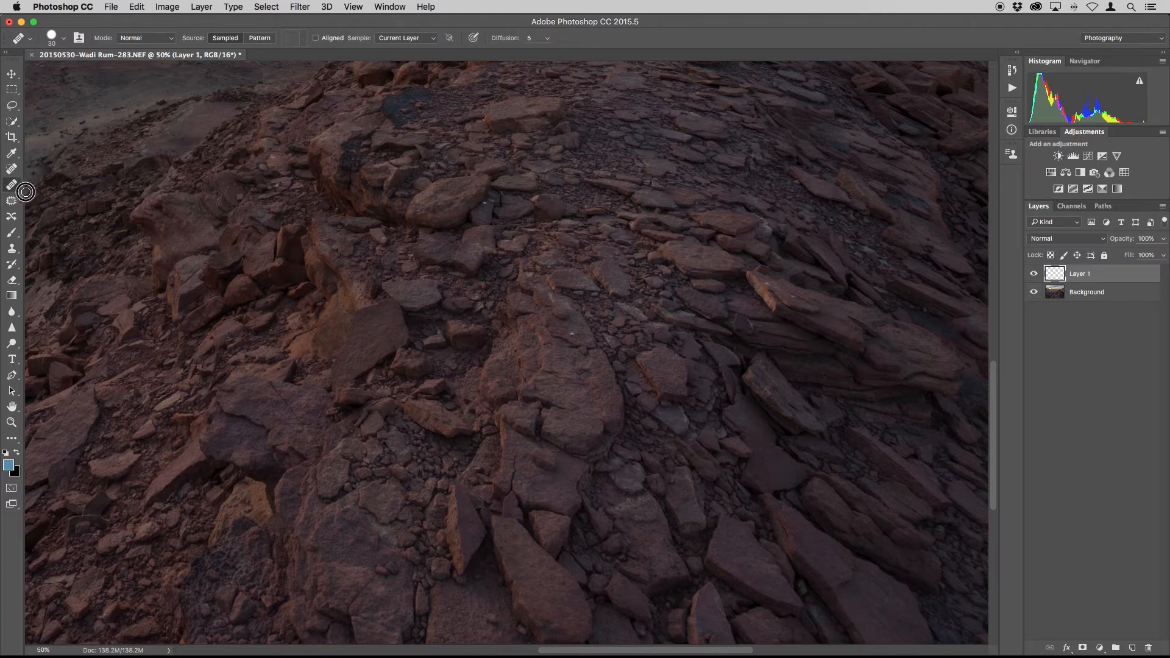
Set up the Spot Healing Brush with Replace mode and sampling of all layers.
{"action": "key", "text": "shift+j"}
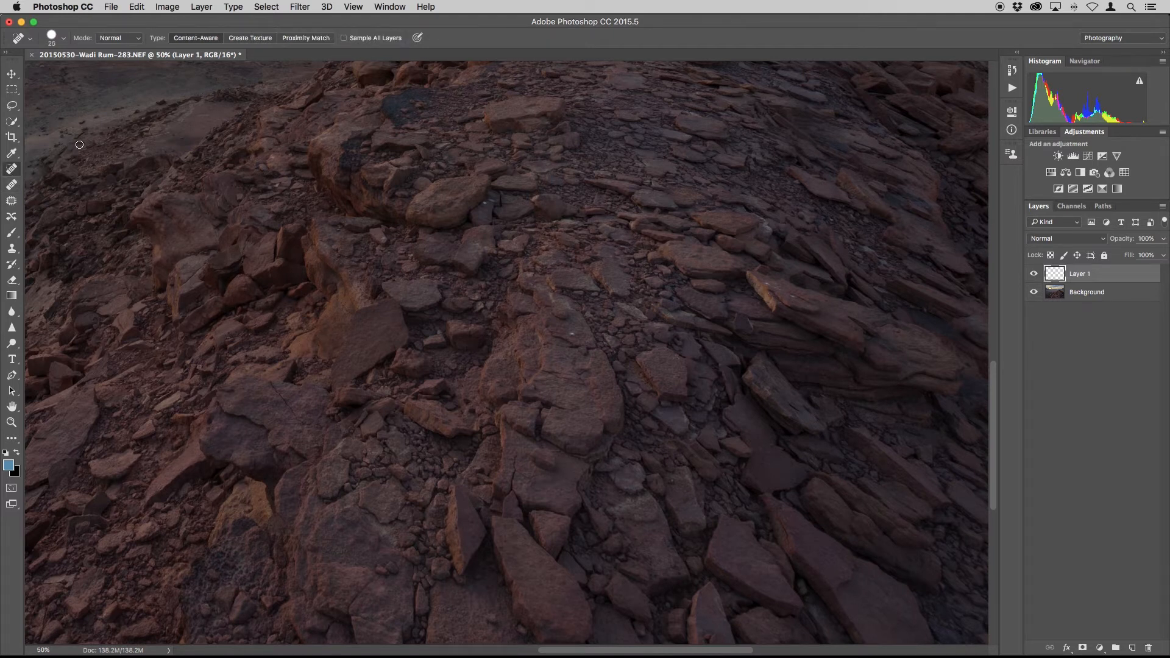
{"action": "left_click", "coordinate": [122, 39]}
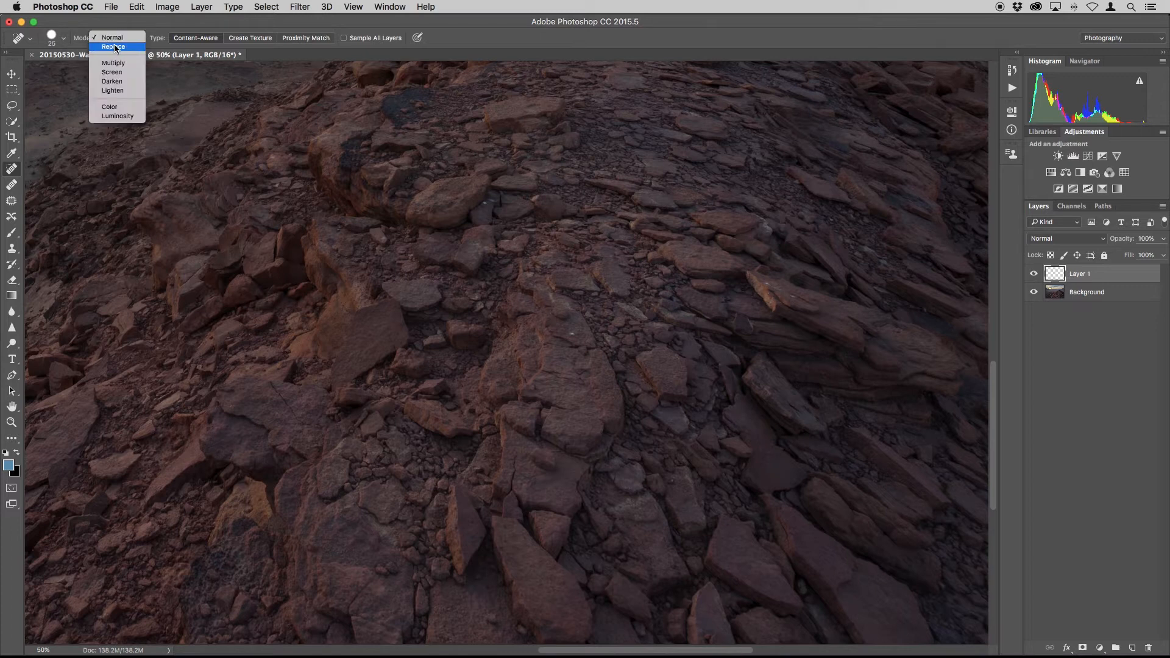
{"action": "left_click", "coordinate": [115, 49]}
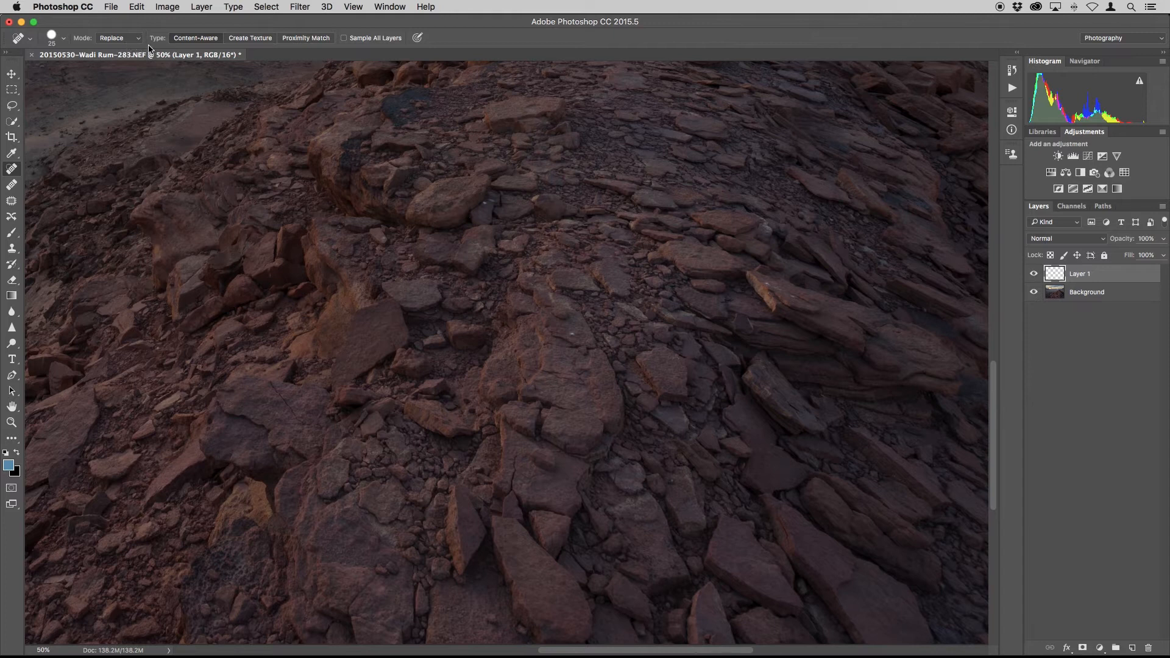
{"action": "left_click", "coordinate": [120, 38]}
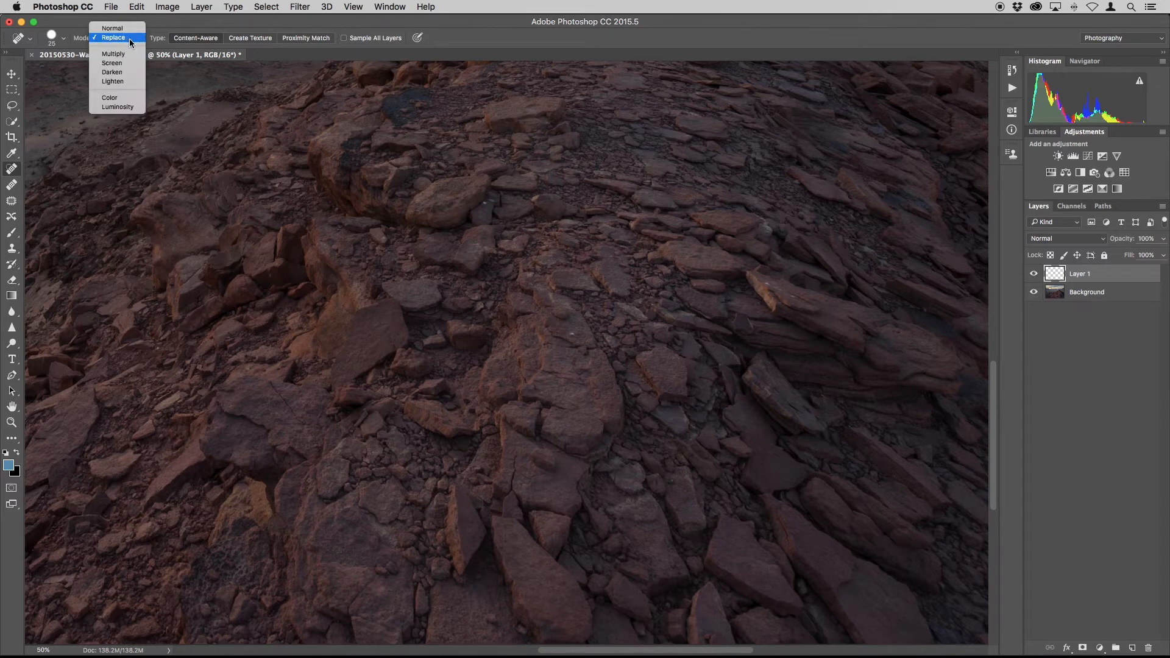
{"action": "left_click", "coordinate": [123, 38]}
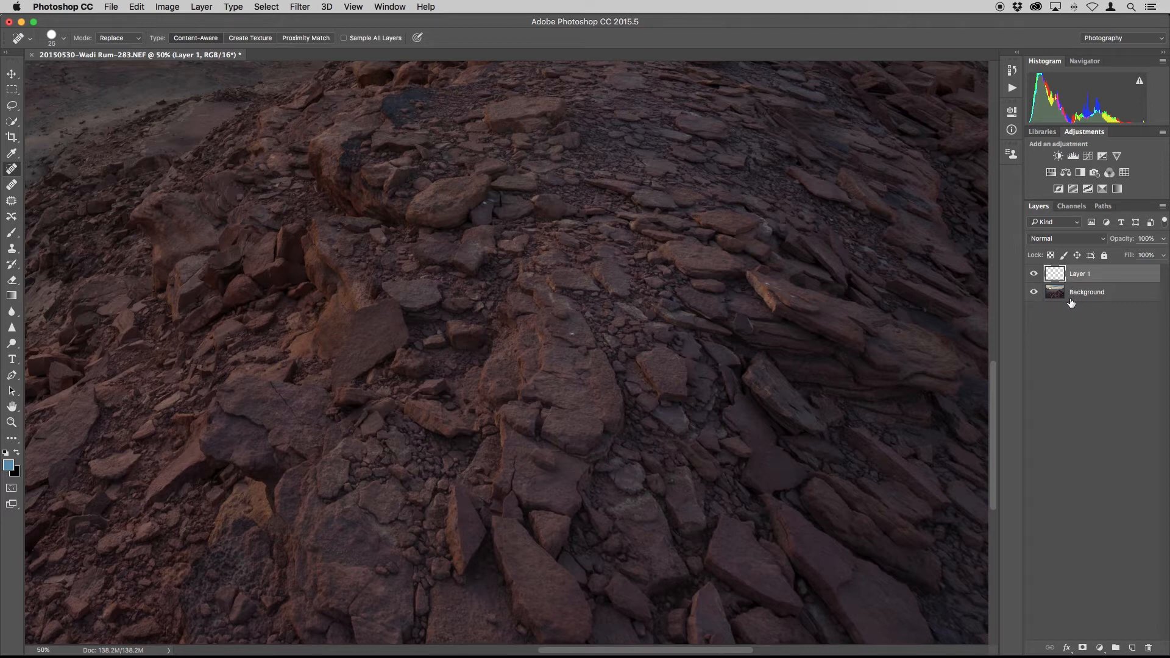
{"action": "left_click", "coordinate": [344, 38]}
Heal the small bright spots on the foreground rock slabs with the Spot Healing Brush.
{"action": "left_click", "coordinate": [576, 335]}
{"action": "left_click", "coordinate": [492, 199]}
{"action": "left_click_drag", "start_coordinate": [771, 282], "coordinate": [773, 292]}
Heal the bright specks along the upper edge and face of the large boulder in the lower-left foreground.
{"action": "left_click_drag", "start_coordinate": [420, 455], "coordinate": [742, 292]}
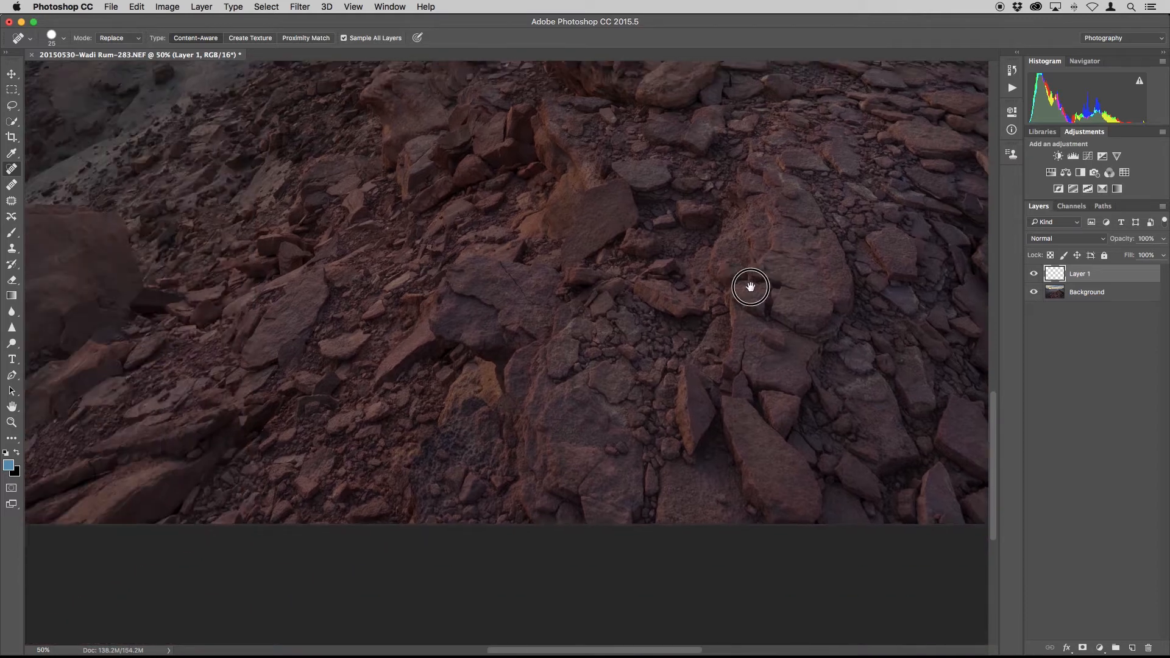
{"action": "left_click_drag", "start_coordinate": [522, 319], "coordinate": [533, 467]}
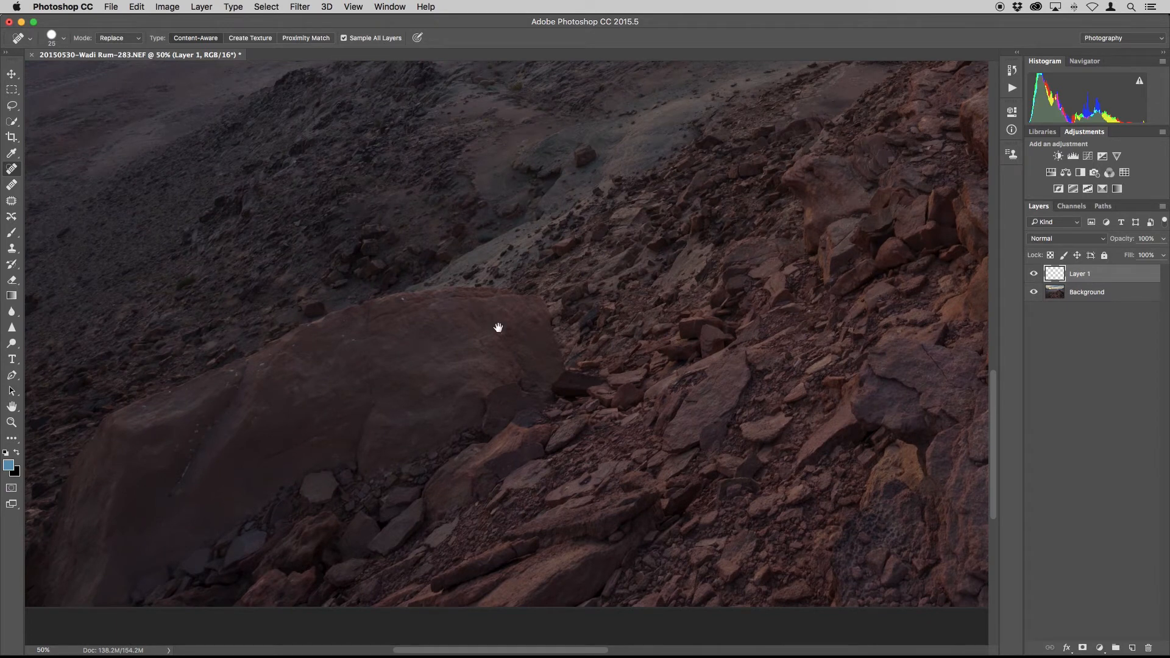
{"action": "left_click_drag", "start_coordinate": [484, 322], "coordinate": [566, 317]}
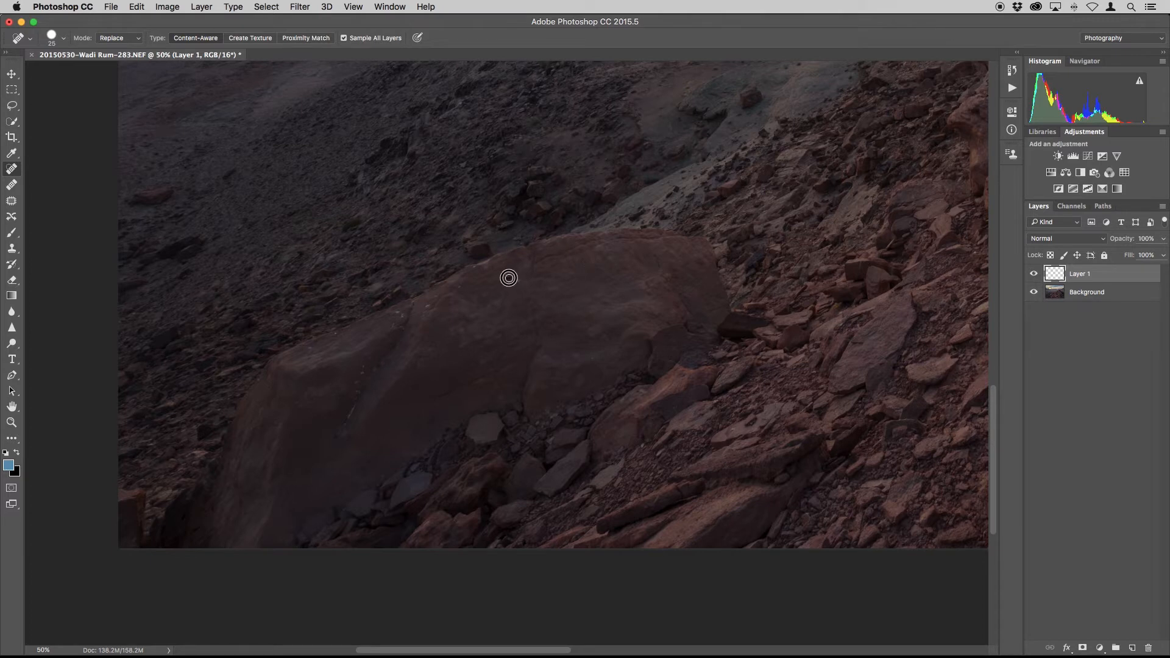
{"action": "left_click", "coordinate": [476, 269]}
{"action": "left_click_drag", "start_coordinate": [434, 299], "coordinate": [402, 316]}
{"action": "left_click", "coordinate": [309, 347]}
{"action": "right_click", "coordinate": [377, 359]}
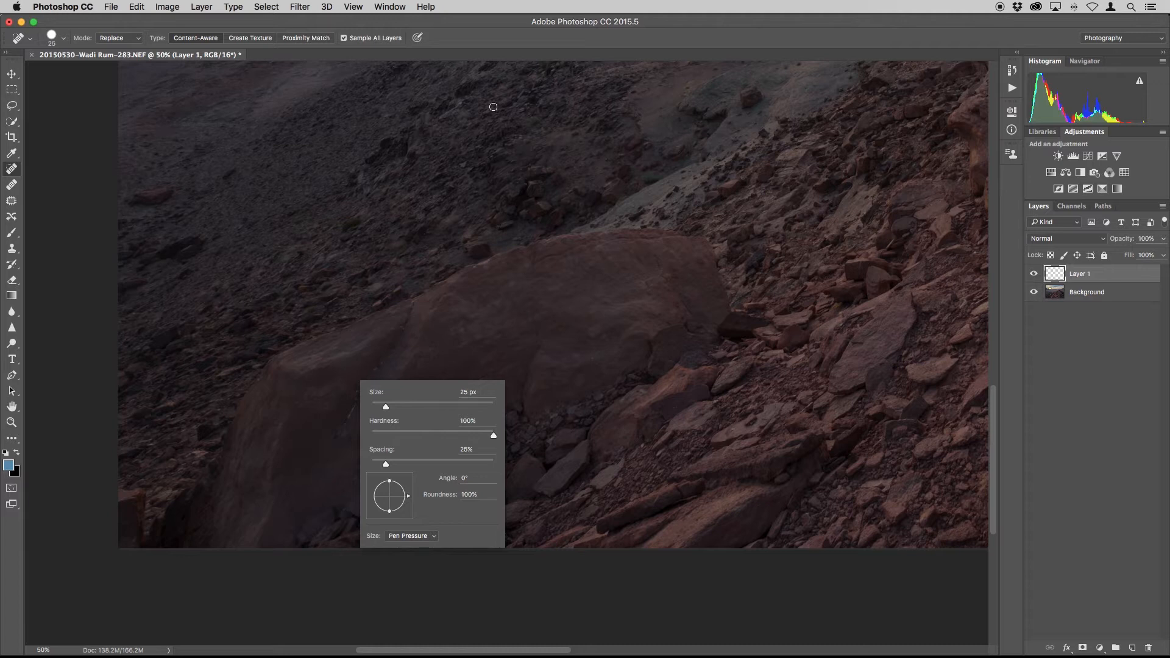
{"action": "left_click", "coordinate": [483, 42]}
Remove the small parked vehicle beside the dark rocky slope on the desert plain at 100% zoom.
{"action": "mouse_move", "coordinate": [567, 253]}
{"action": "left_mouse_down"}
{"action": "mouse_move", "coordinate": [542, 325]}
{"action": "mouse_move", "coordinate": [616, 298]}
{"action": "left_mouse_up"}
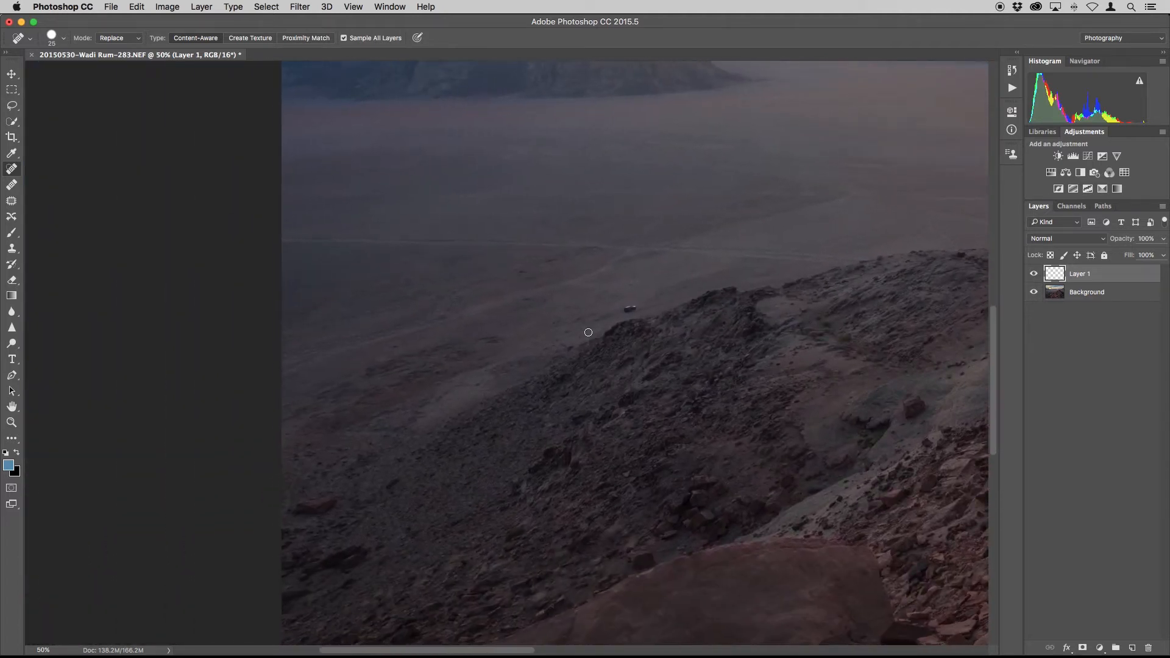
{"action": "key", "text": "super+equal"}
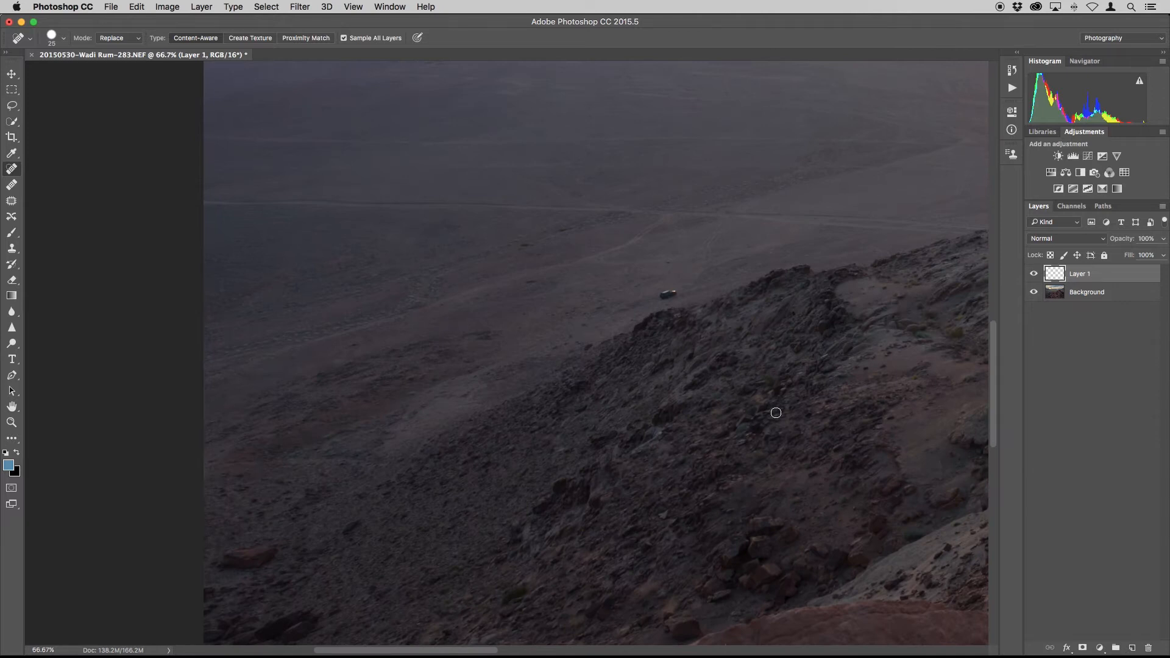
{"action": "key", "text": "super+equal"}
{"action": "left_click_drag", "start_coordinate": [856, 308], "coordinate": [569, 318]}
{"action": "mouse_move", "coordinate": [507, 276]}
{"action": "left_mouse_down"}
{"action": "mouse_move", "coordinate": [469, 281]}
{"action": "mouse_move", "coordinate": [560, 258]}
{"action": "mouse_move", "coordinate": [491, 279]}
{"action": "left_mouse_up"}
{"action": "left_click_drag", "start_coordinate": [404, 248], "coordinate": [602, 274]}
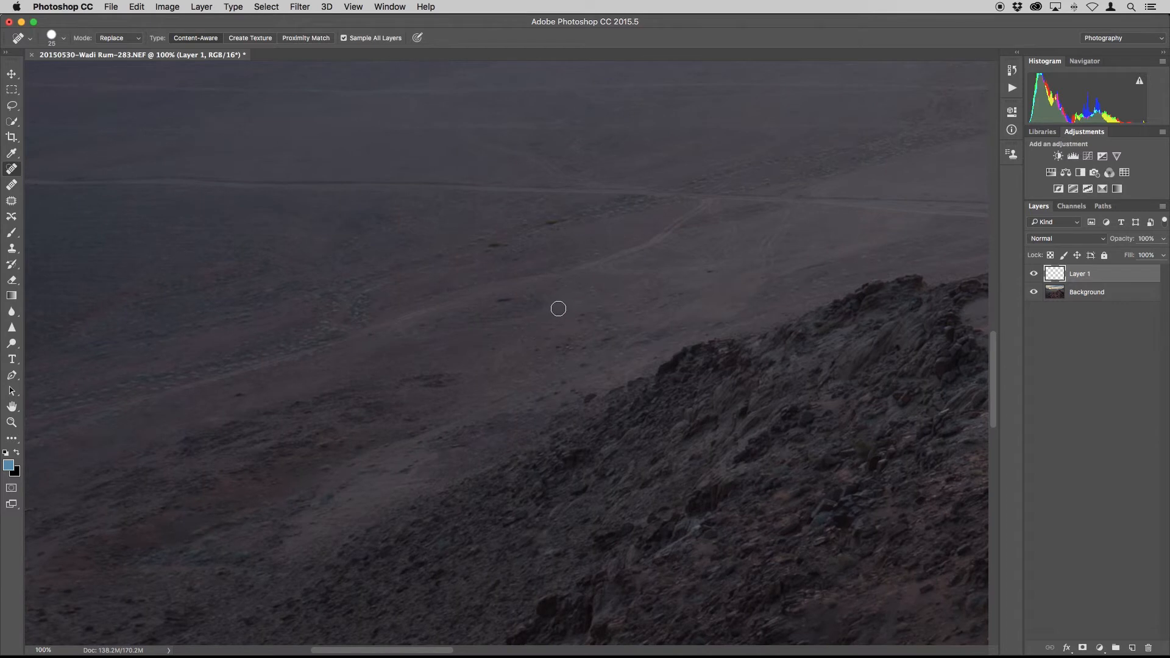
Enlarge the healing brush to 35 px and paint out the branching vehicle track that runs down the desert plain.
{"action": "key", "text": "]"}
{"action": "left_click", "coordinate": [703, 203]}
{"action": "mouse_move", "coordinate": [704, 203]}
{"action": "left_mouse_down"}
{"action": "mouse_move", "coordinate": [645, 238]}
{"action": "mouse_move", "coordinate": [687, 251]}
{"action": "mouse_move", "coordinate": [680, 271]}
{"action": "mouse_move", "coordinate": [653, 280]}
{"action": "mouse_move", "coordinate": [666, 274]}
{"action": "left_mouse_up"}
{"action": "left_click_drag", "start_coordinate": [673, 228], "coordinate": [373, 334]}
{"action": "left_click", "coordinate": [408, 335]}
{"action": "left_click_drag", "start_coordinate": [423, 349], "coordinate": [445, 366]}
{"action": "mouse_move", "coordinate": [510, 336]}
{"action": "left_mouse_down"}
{"action": "mouse_move", "coordinate": [488, 369]}
{"action": "mouse_move", "coordinate": [505, 366]}
{"action": "left_mouse_up"}
{"action": "key", "text": "space"}
{"action": "left_click_drag", "start_coordinate": [359, 383], "coordinate": [569, 331]}
{"action": "left_click_drag", "start_coordinate": [546, 292], "coordinate": [226, 395]}
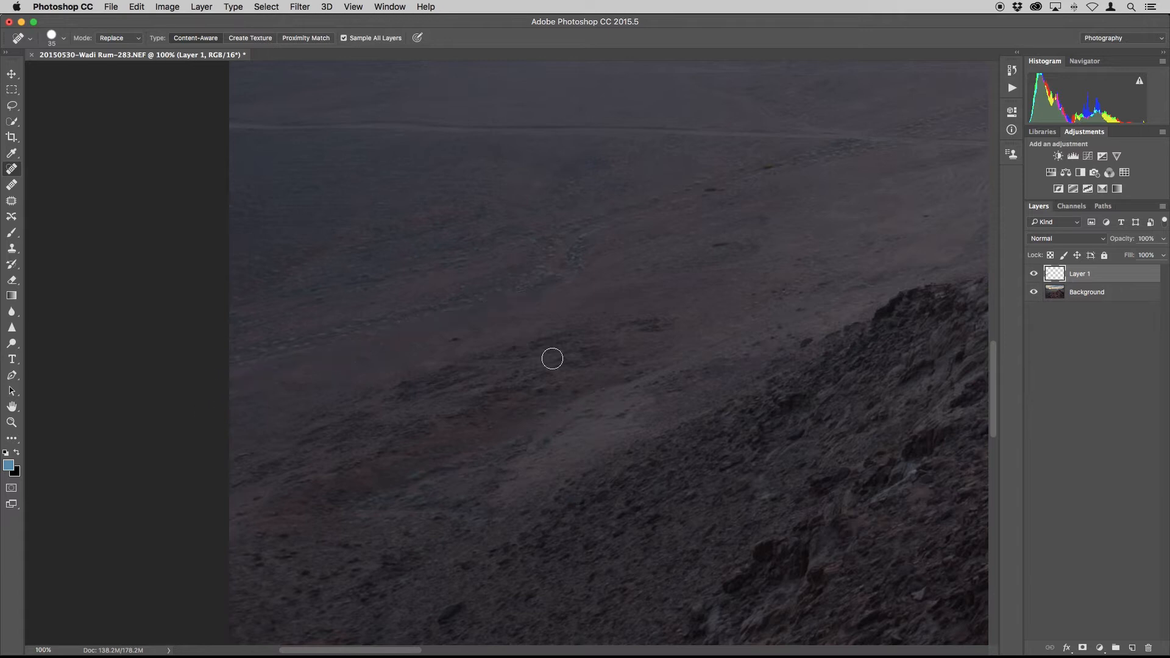
Heal the long horizontal track crossing the desert plain above the dark rocky slope.
{"action": "scroll", "coordinate": [540, 371], "scroll_direction": "left", "scroll_amount": 2}
{"action": "scroll", "coordinate": [449, 339], "scroll_direction": "up", "scroll_amount": 5}
{"action": "scroll", "coordinate": [703, 290], "scroll_direction": "right", "scroll_amount": 10}
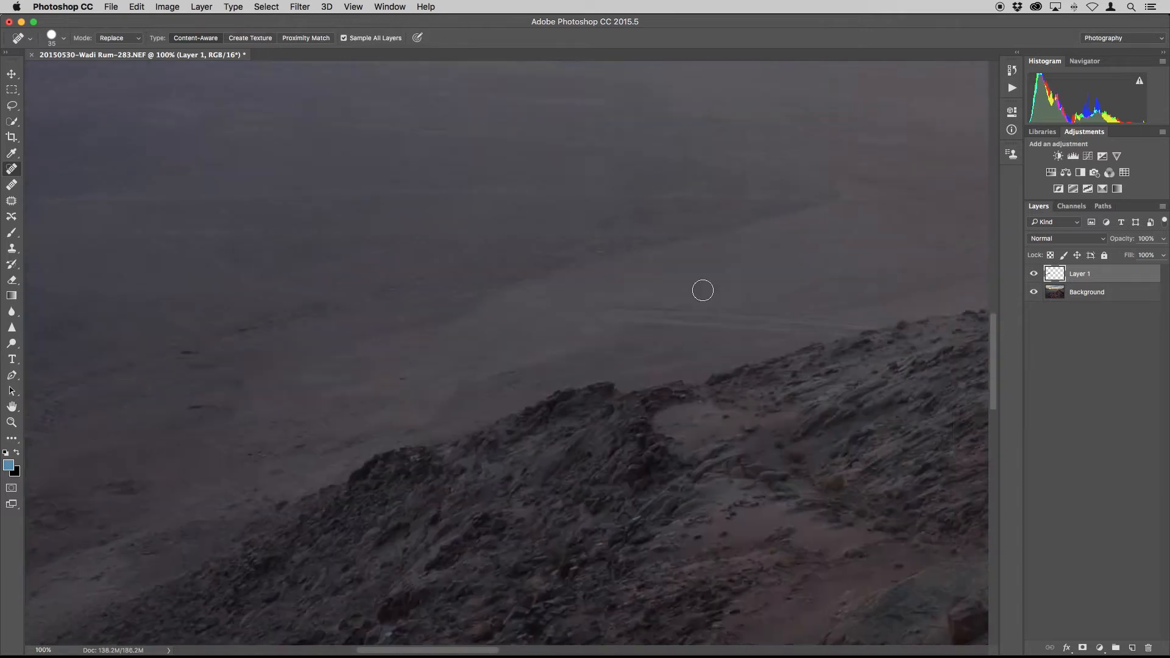
{"action": "key", "text": "space"}
{"action": "left_click_drag", "start_coordinate": [725, 303], "coordinate": [689, 337]}
{"action": "left_click_drag", "start_coordinate": [230, 300], "coordinate": [548, 311]}
{"action": "scroll", "coordinate": [779, 308], "scroll_direction": "right", "scroll_amount": 10}
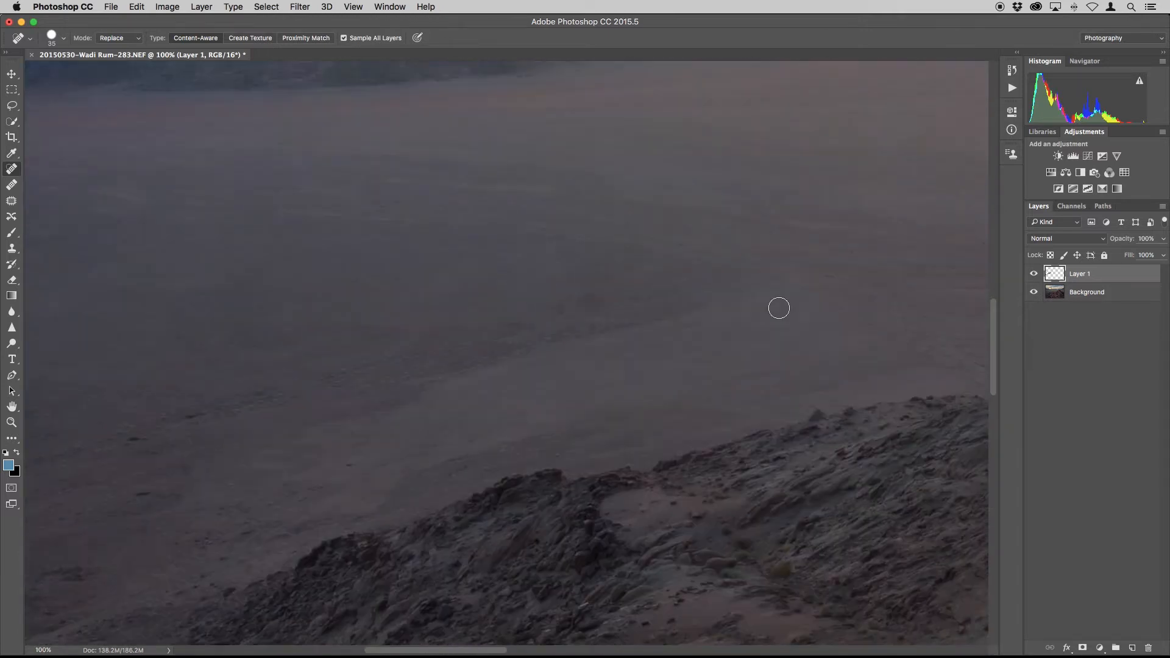
Paint out the faint track lines across the middle of the desert plain with the Spot Healing Brush.
{"action": "scroll", "coordinate": [779, 308], "scroll_direction": "right", "scroll_amount": 9}
{"action": "left_click_drag", "start_coordinate": [395, 265], "coordinate": [619, 301]}
{"action": "scroll", "coordinate": [619, 301], "scroll_direction": "right", "scroll_amount": 6}
{"action": "key", "text": "space"}
{"action": "left_click_drag", "start_coordinate": [855, 304], "coordinate": [629, 319]}
{"action": "key", "text": "space"}
{"action": "mouse_move", "coordinate": [781, 228]}
{"action": "left_mouse_down"}
{"action": "mouse_move", "coordinate": [671, 274]}
{"action": "mouse_move", "coordinate": [975, 280]}
{"action": "left_mouse_up"}
{"action": "left_click_drag", "start_coordinate": [360, 308], "coordinate": [579, 324]}
{"action": "mouse_move", "coordinate": [647, 284]}
{"action": "left_mouse_down"}
{"action": "mouse_move", "coordinate": [648, 375]}
{"action": "mouse_move", "coordinate": [987, 393]}
{"action": "left_mouse_up"}
{"action": "left_click_drag", "start_coordinate": [477, 360], "coordinate": [594, 360]}
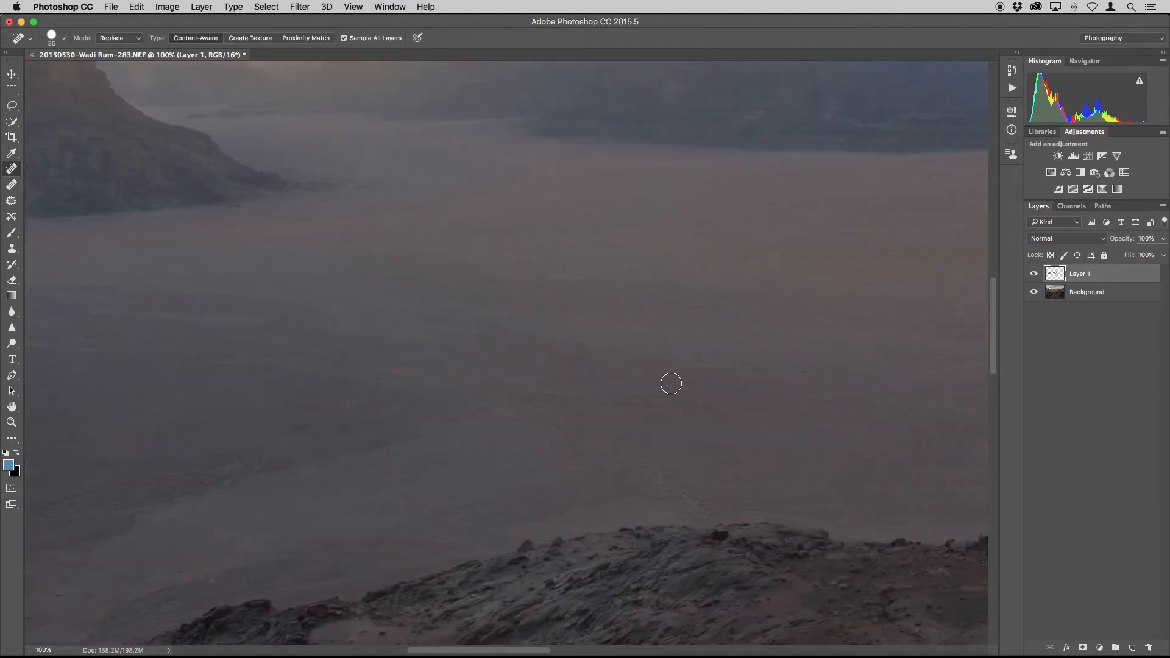
Heal the remaining track lines and dark marks on the plain towards the distant mountains.
{"action": "key", "text": "space"}
{"action": "left_click_drag", "start_coordinate": [166, 386], "coordinate": [593, 373]}
{"action": "left_click_drag", "start_coordinate": [295, 312], "coordinate": [363, 302]}
{"action": "key", "text": "space"}
{"action": "left_click_drag", "start_coordinate": [938, 286], "coordinate": [268, 301]}
{"action": "left_click_drag", "start_coordinate": [968, 213], "coordinate": [621, 225]}
{"action": "key", "text": "space"}
{"action": "left_click_drag", "start_coordinate": [956, 193], "coordinate": [693, 332]}
{"action": "left_click_drag", "start_coordinate": [158, 536], "coordinate": [969, 73]}
{"action": "left_click_drag", "start_coordinate": [201, 217], "coordinate": [695, 388]}
{"action": "key", "text": "super+minus"}
{"action": "key", "text": "super+minus"}
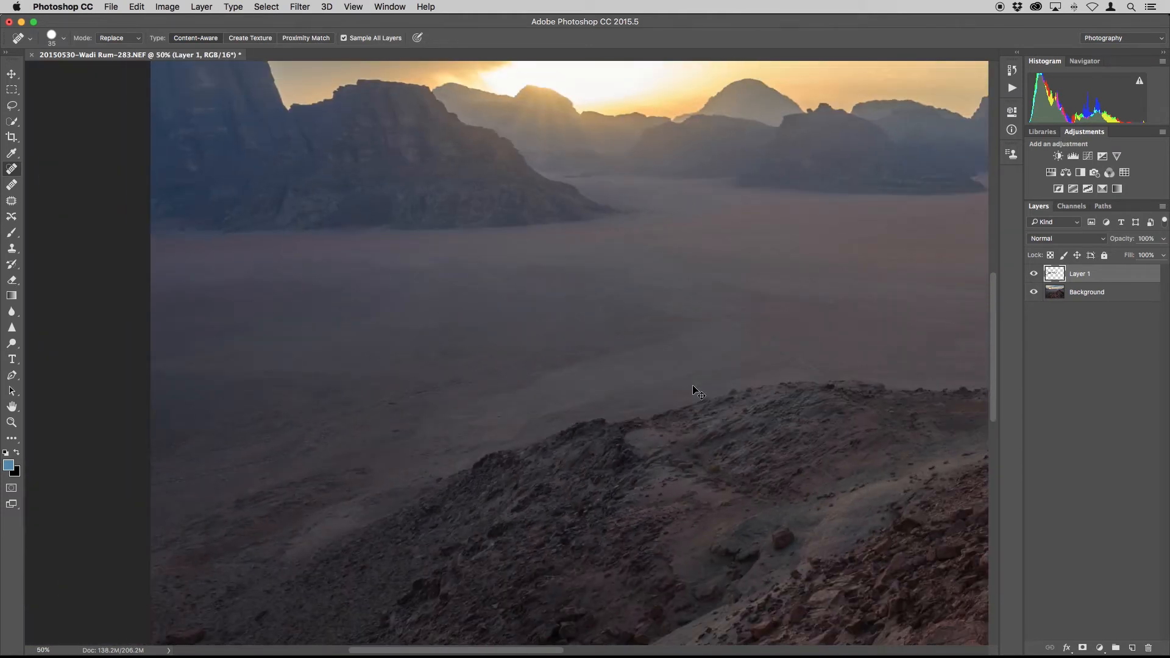
Heal the remaining bright spots on the slope of the rocky ridge at 66.7% zoom.
{"action": "key", "text": "super+plus"}
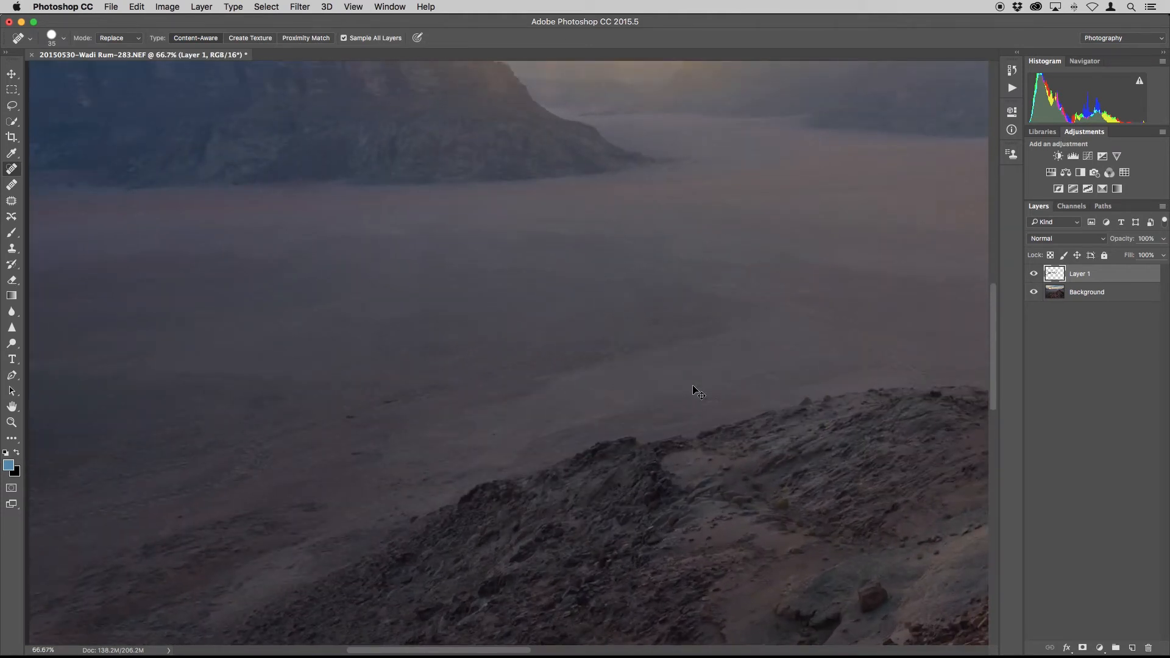
{"action": "left_click_drag", "start_coordinate": [971, 395], "coordinate": [630, 358]}
{"action": "left_click_drag", "start_coordinate": [777, 407], "coordinate": [615, 357]}
{"action": "left_click_drag", "start_coordinate": [822, 460], "coordinate": [556, 345]}
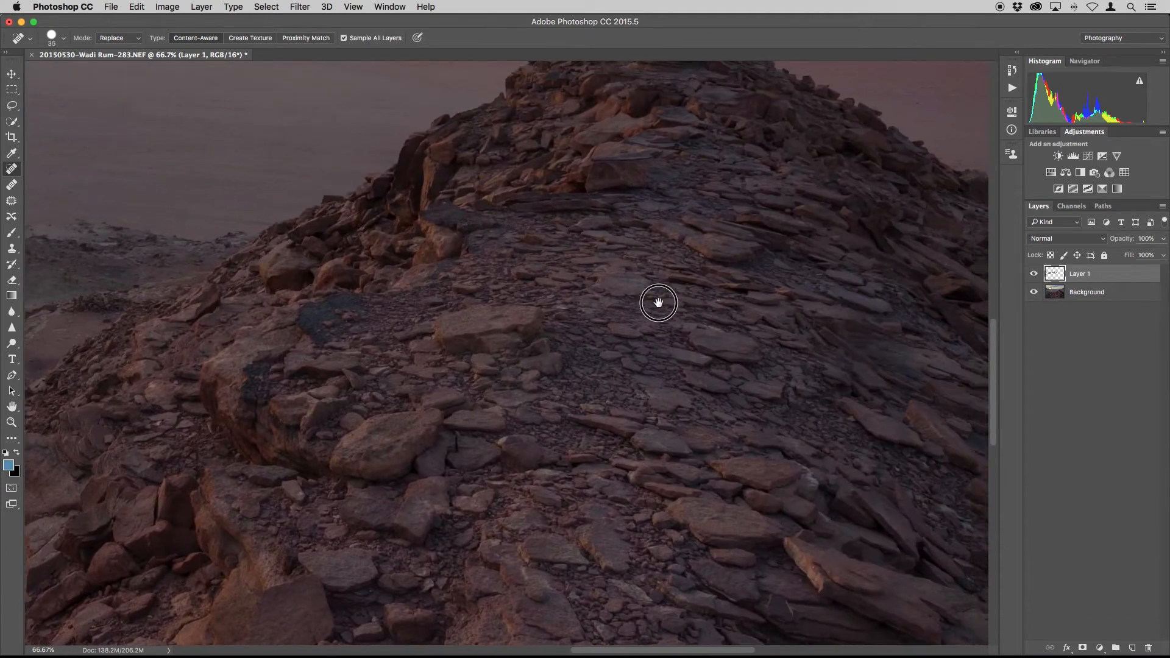
{"action": "left_click_drag", "start_coordinate": [658, 303], "coordinate": [527, 275]}
{"action": "left_click_drag", "start_coordinate": [650, 316], "coordinate": [566, 238]}
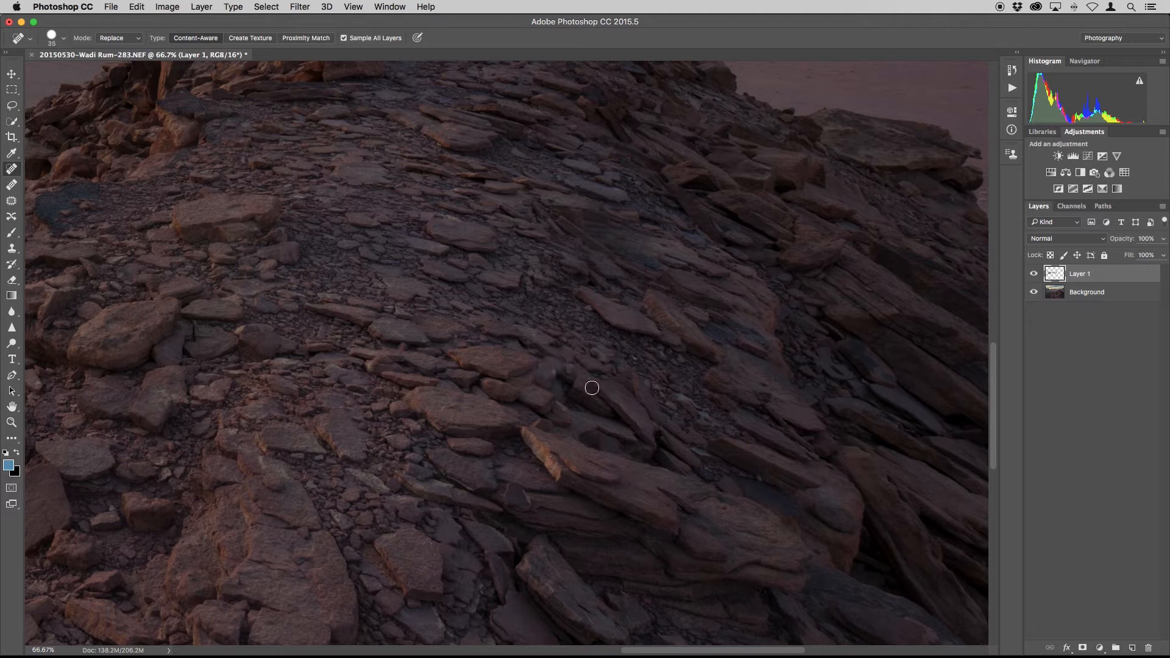
{"action": "left_click_drag", "start_coordinate": [603, 329], "coordinate": [529, 424]}
{"action": "left_click_drag", "start_coordinate": [439, 319], "coordinate": [626, 410]}
{"action": "left_click_drag", "start_coordinate": [374, 365], "coordinate": [608, 348]}
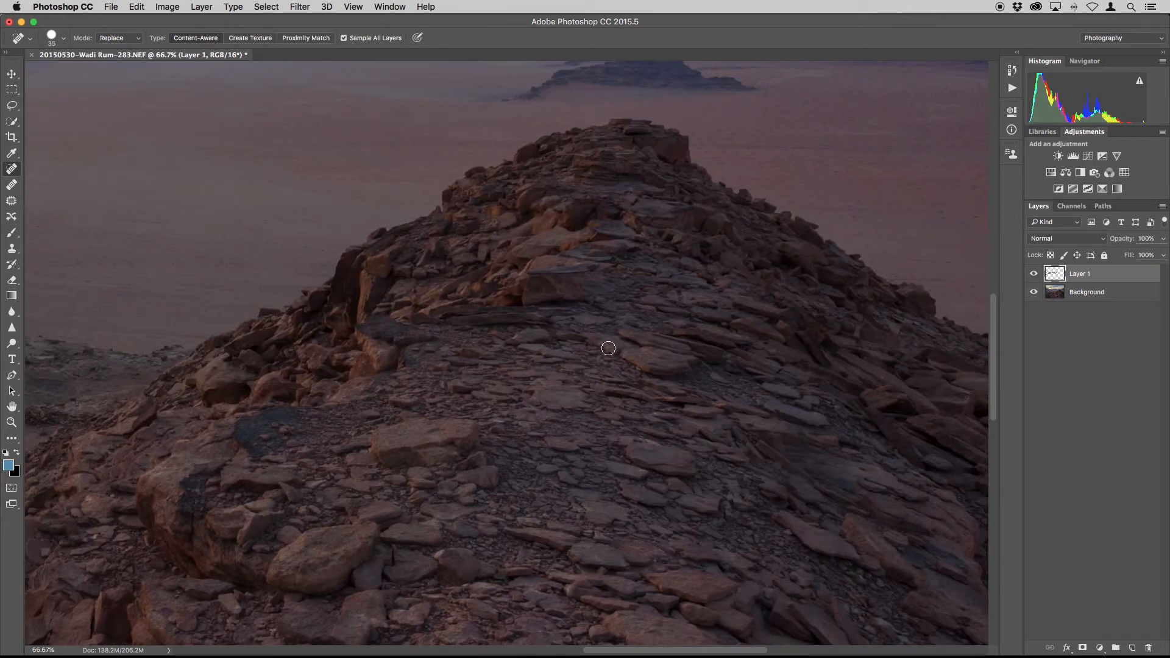
Temporarily hide the Background layer to view the healing strokes on their own across the whole image.
{"action": "key", "text": "super+minus"}
{"action": "key", "text": "super+minus"}
{"action": "key", "text": "super+minus"}
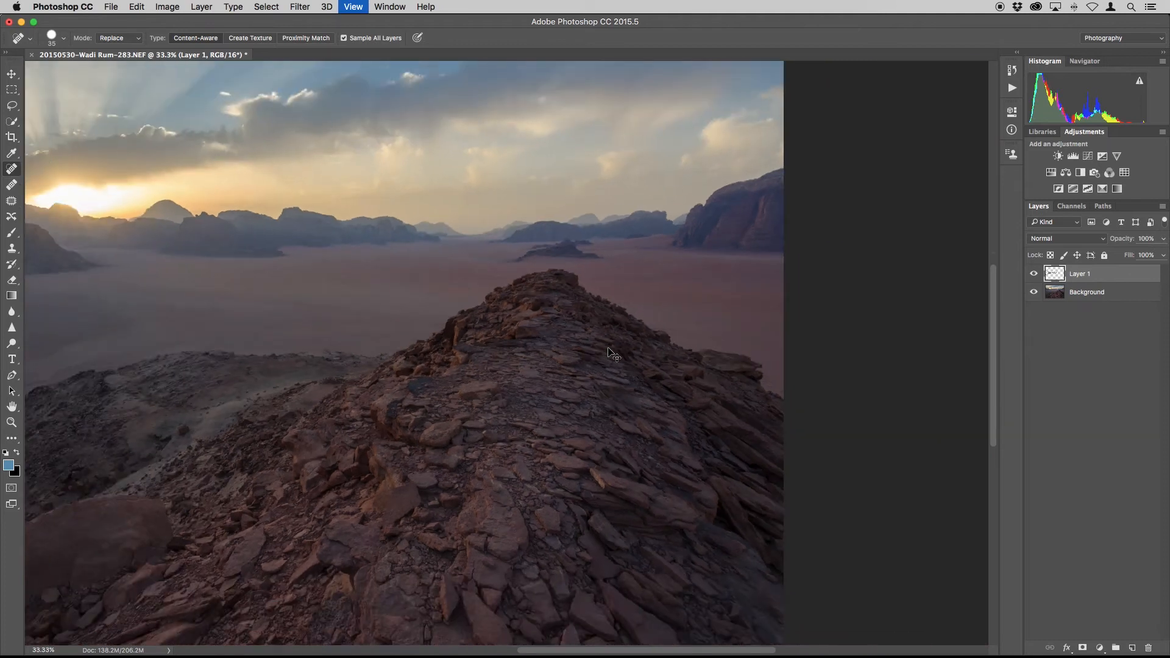
{"action": "key", "text": "super+minus"}
{"action": "key", "text": "super+plus"}
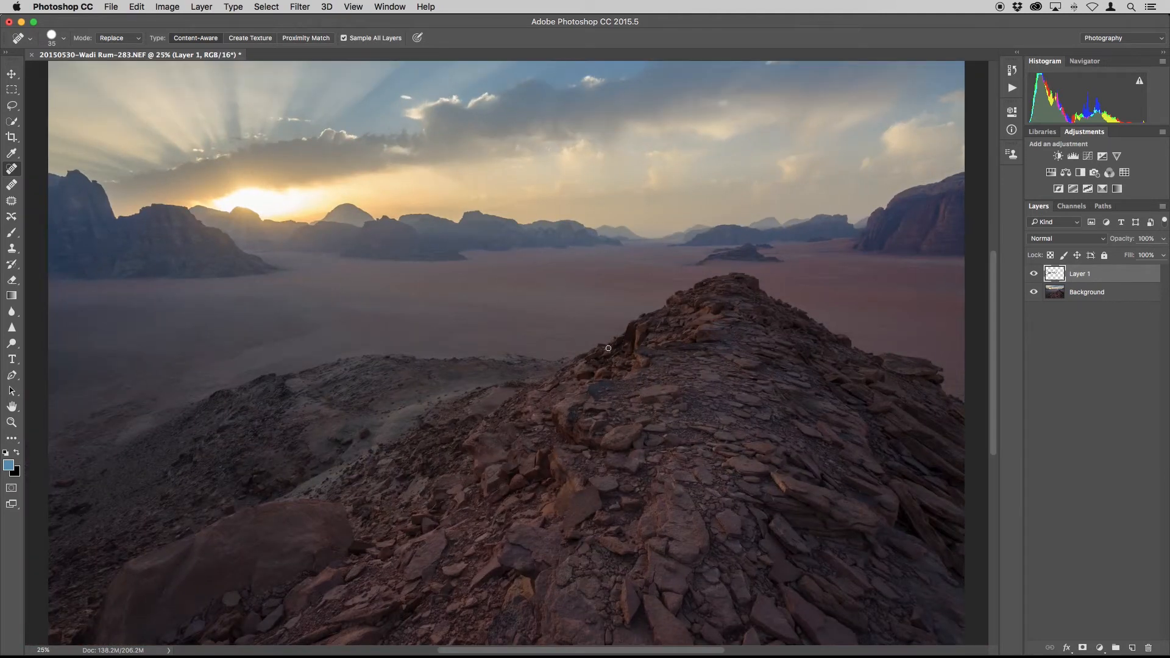
{"action": "left_click", "coordinate": [1034, 293]}
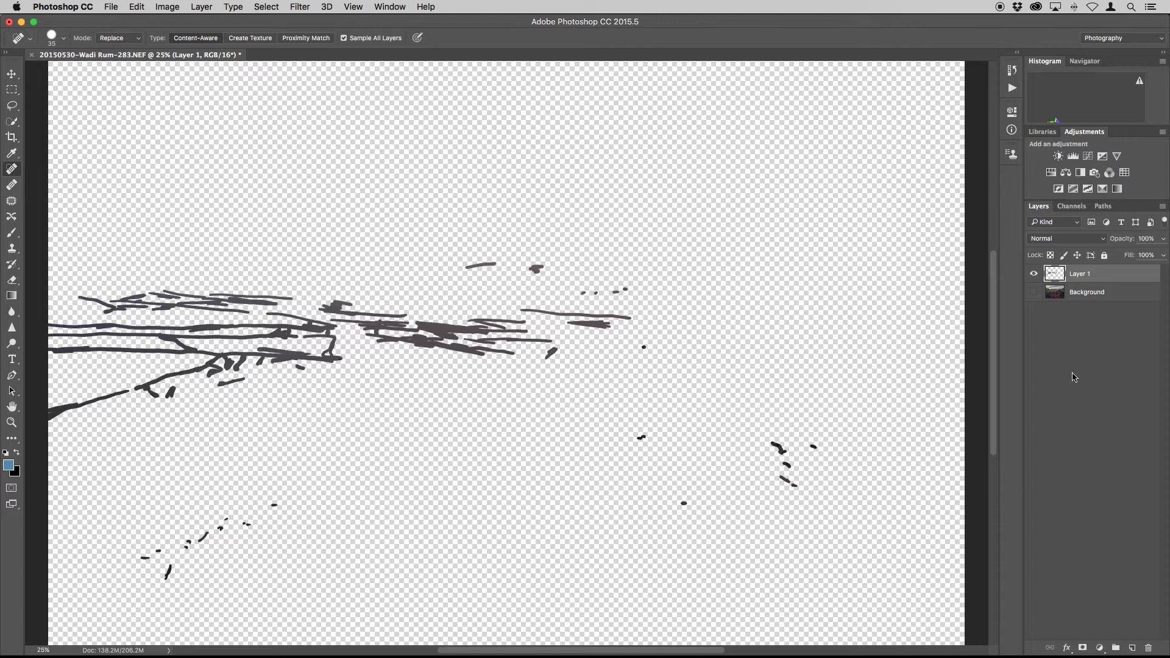
{"action": "left_click", "coordinate": [1033, 293]}
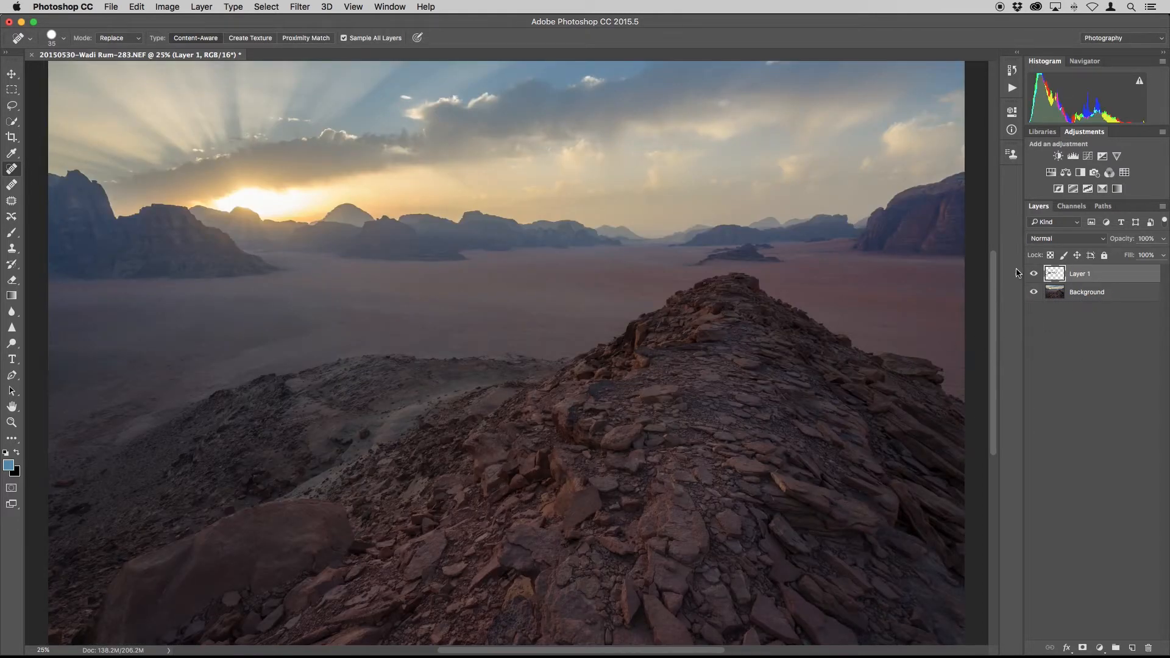
Compare the photo with and without the retouching on Layer 1, and check its strokes alone once more.
{"action": "left_click", "coordinate": [1034, 274]}
{"action": "left_click", "coordinate": [1034, 271]}
{"action": "left_click", "coordinate": [1034, 271]}
{"action": "left_click", "coordinate": [1033, 274]}
{"action": "left_click", "coordinate": [1033, 276]}
{"action": "left_click", "coordinate": [1034, 278]}
{"action": "left_click", "coordinate": [1034, 278]}
{"action": "left_click", "coordinate": [1032, 278]}
{"action": "left_click", "coordinate": [1033, 292]}
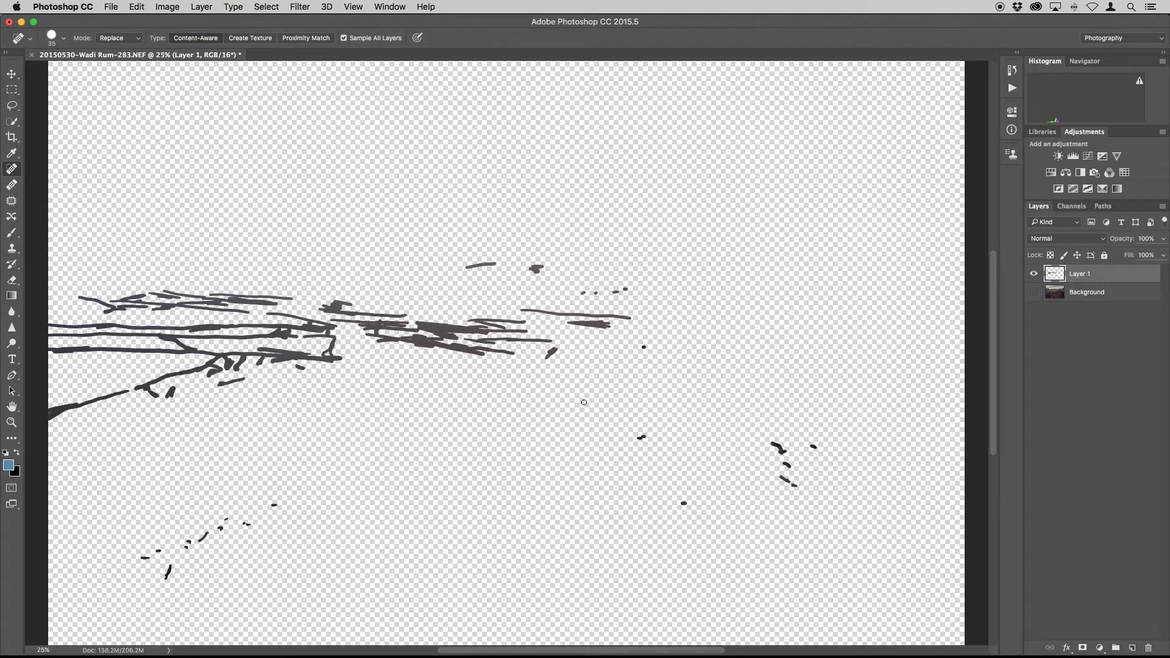
{"action": "left_click", "coordinate": [1033, 292]}
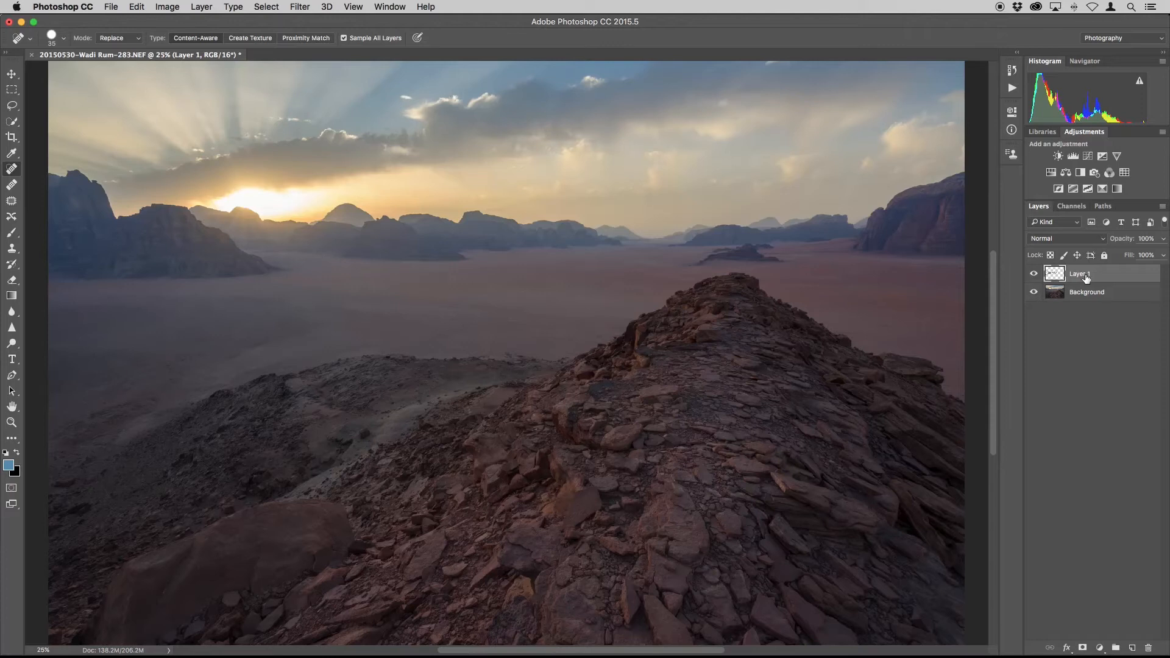
Rename Layer 1 as Spot Healing.
{"action": "left_click", "coordinate": [1085, 277]}
{"action": "double_click", "coordinate": [1085, 278]}
{"action": "type", "text": "Spot Healing"}
{"action": "key", "text": "Return"}
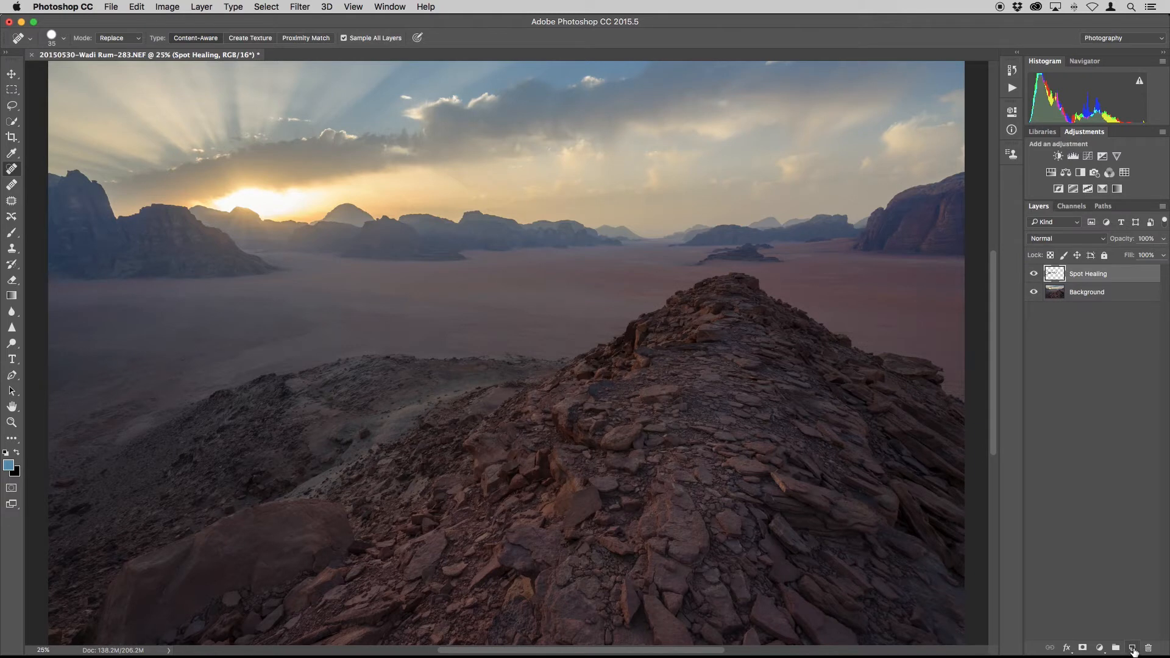
Create a new layer named Dodge and Burn in Overlay mode, filled with the Overlay-neutral 50% gray.
{"action": "left_click", "coordinate": [1132, 651], "text": "alt"}
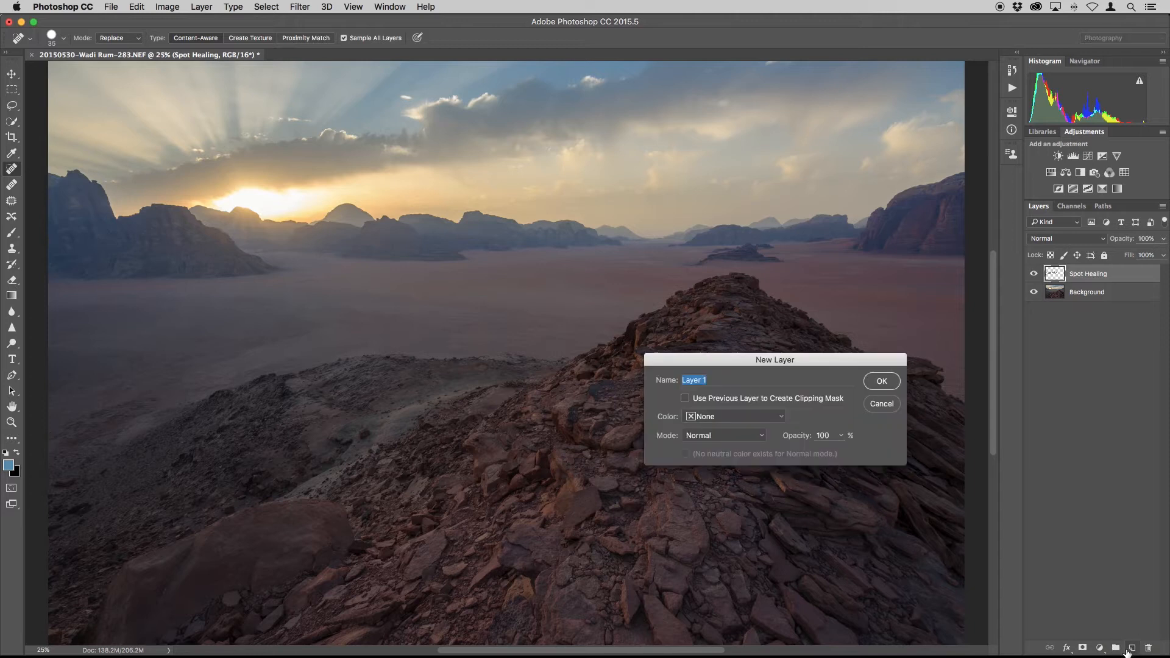
{"action": "left_click_drag", "start_coordinate": [784, 361], "coordinate": [558, 257]}
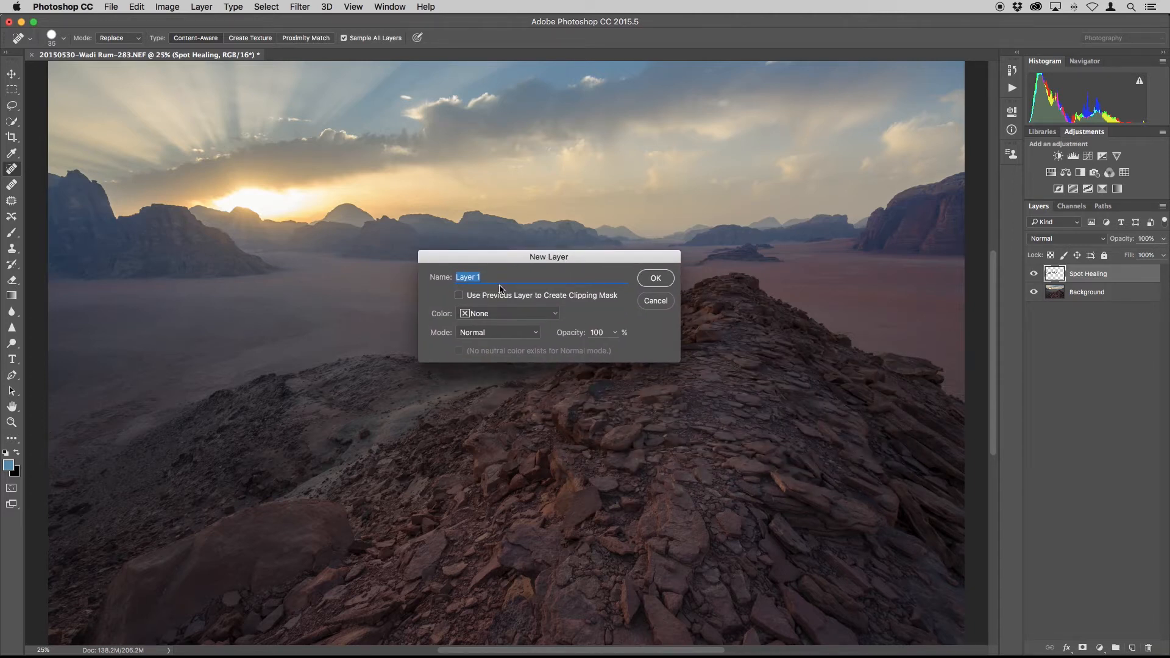
{"action": "type", "text": "Dodge and Burn"}
{"action": "left_click", "coordinate": [479, 337]}
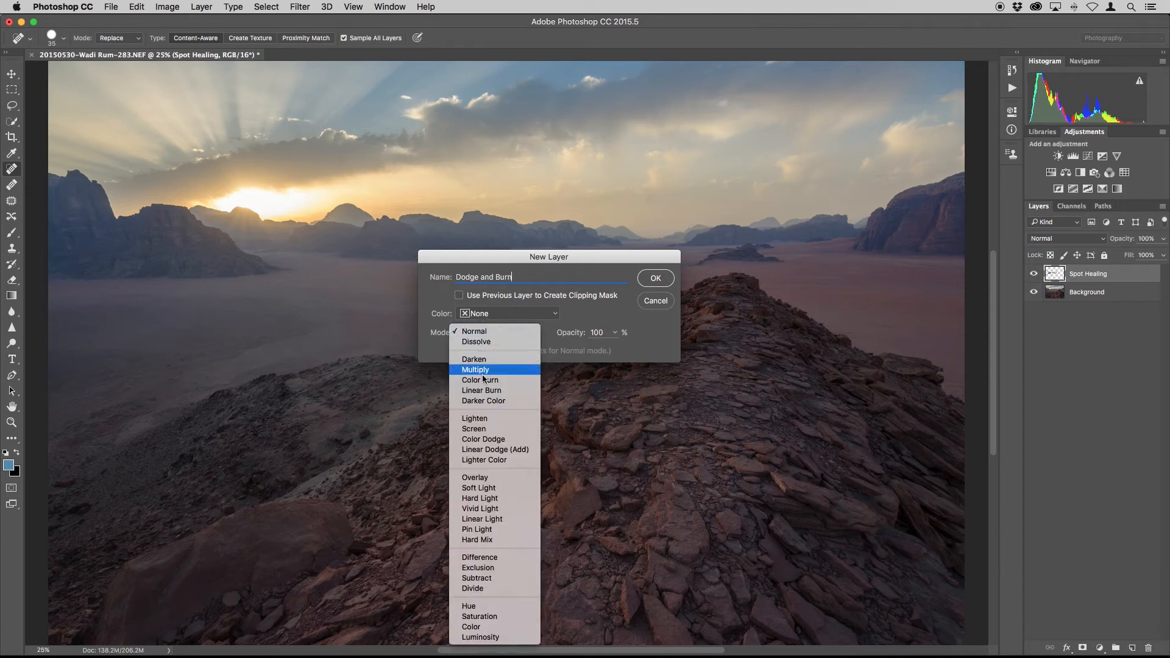
{"action": "left_click", "coordinate": [480, 479]}
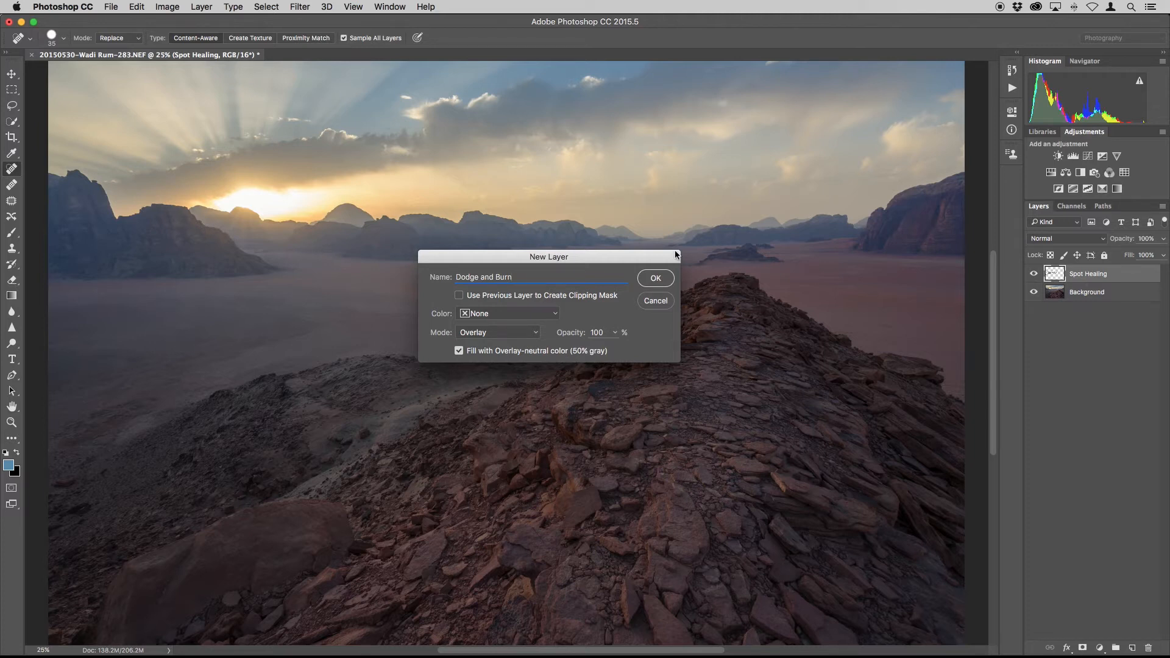
{"action": "left_click", "coordinate": [656, 280]}
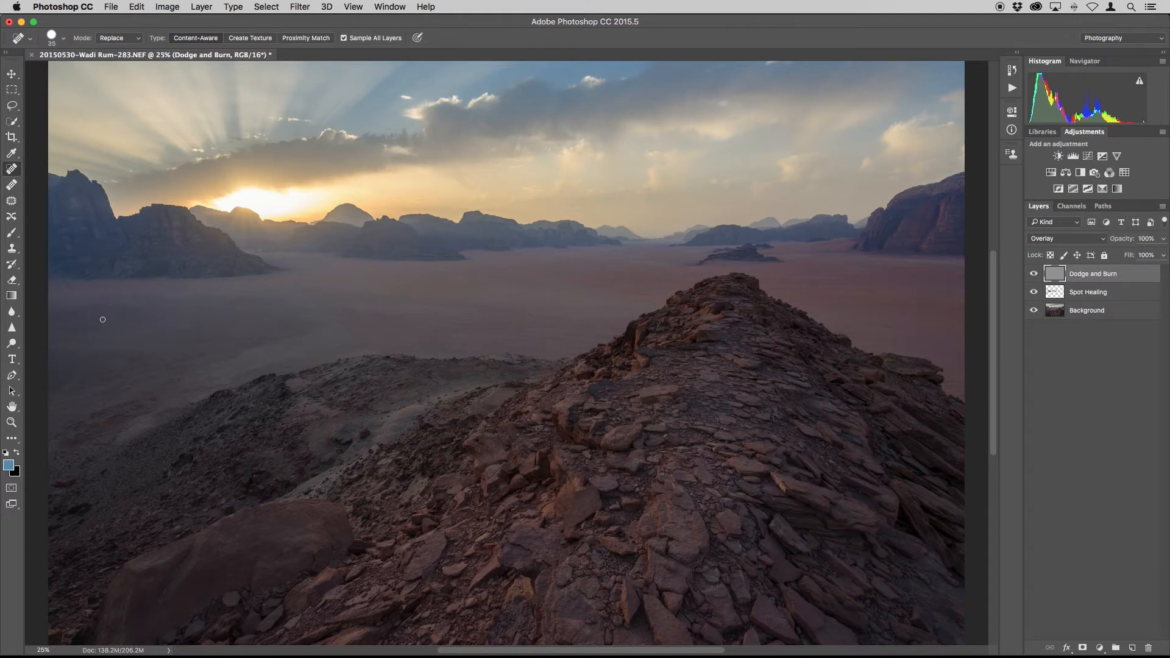
Switch to the Brush tool with pen pressure controlling opacity and size, and reset the foreground and background to the default colors.
{"action": "left_click", "coordinate": [11, 232]}
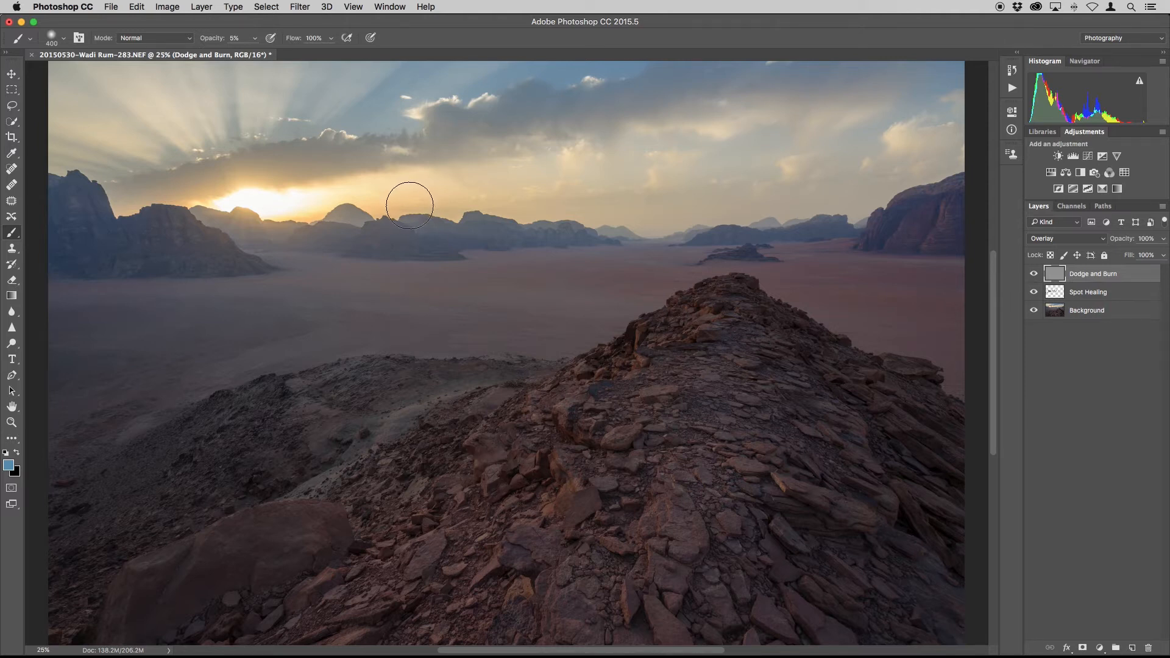
{"action": "left_click", "coordinate": [272, 39]}
{"action": "left_click", "coordinate": [370, 41]}
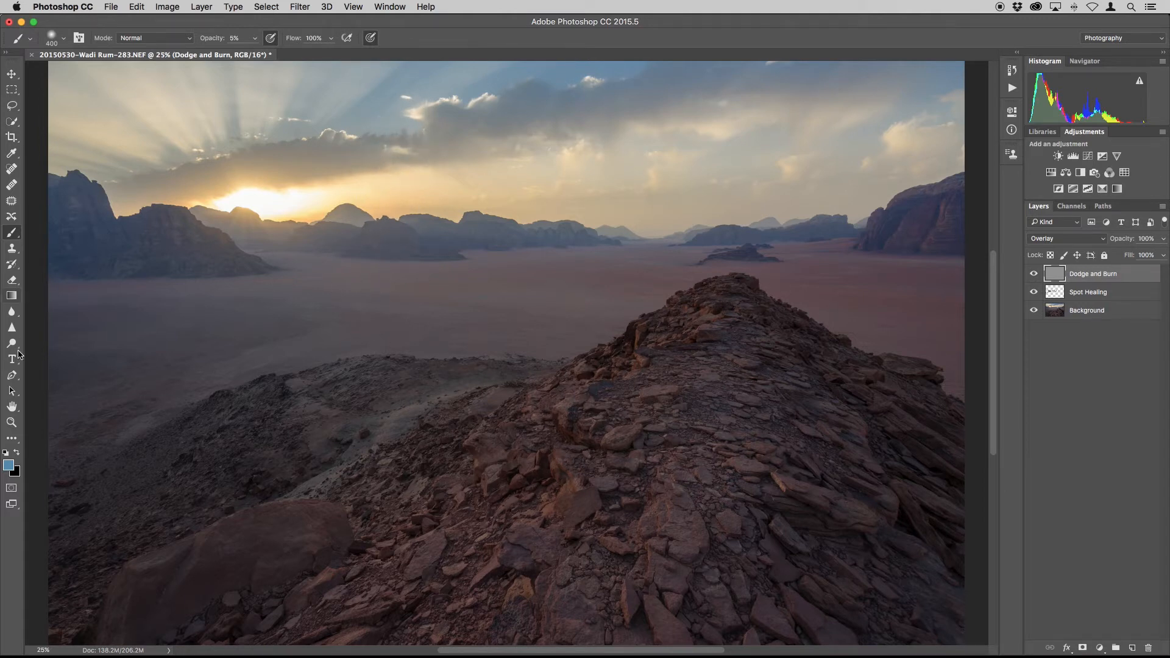
{"action": "left_click", "coordinate": [6, 453]}
Try a black and a white brush stroke at 100% opacity across the plain and ridge, and undo both.
{"action": "left_click", "coordinate": [256, 40]}
{"action": "left_click_drag", "start_coordinate": [254, 55], "coordinate": [361, 59]}
{"action": "left_click", "coordinate": [425, 41]}
{"action": "mouse_move", "coordinate": [139, 354]}
{"action": "left_mouse_down"}
{"action": "mouse_move", "coordinate": [177, 332]}
{"action": "mouse_move", "coordinate": [340, 298]}
{"action": "mouse_move", "coordinate": [465, 287]}
{"action": "mouse_move", "coordinate": [552, 307]}
{"action": "left_mouse_up"}
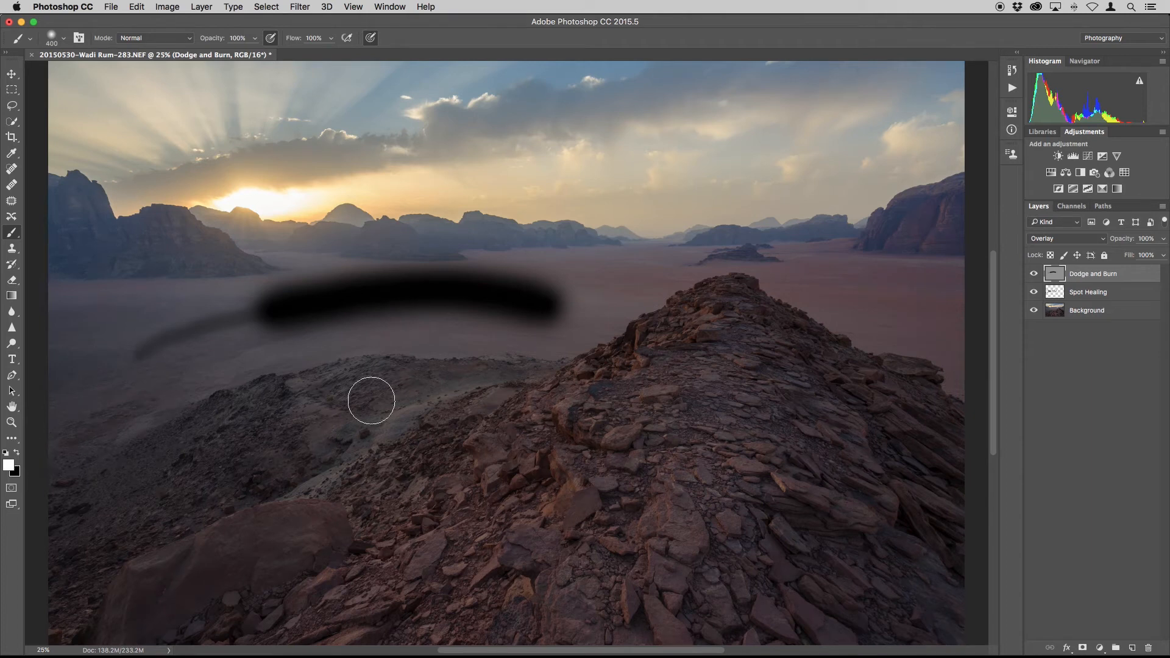
{"action": "mouse_move", "coordinate": [227, 400]}
{"action": "left_mouse_down"}
{"action": "mouse_move", "coordinate": [328, 363]}
{"action": "mouse_move", "coordinate": [461, 340]}
{"action": "mouse_move", "coordinate": [682, 355]}
{"action": "left_mouse_up"}
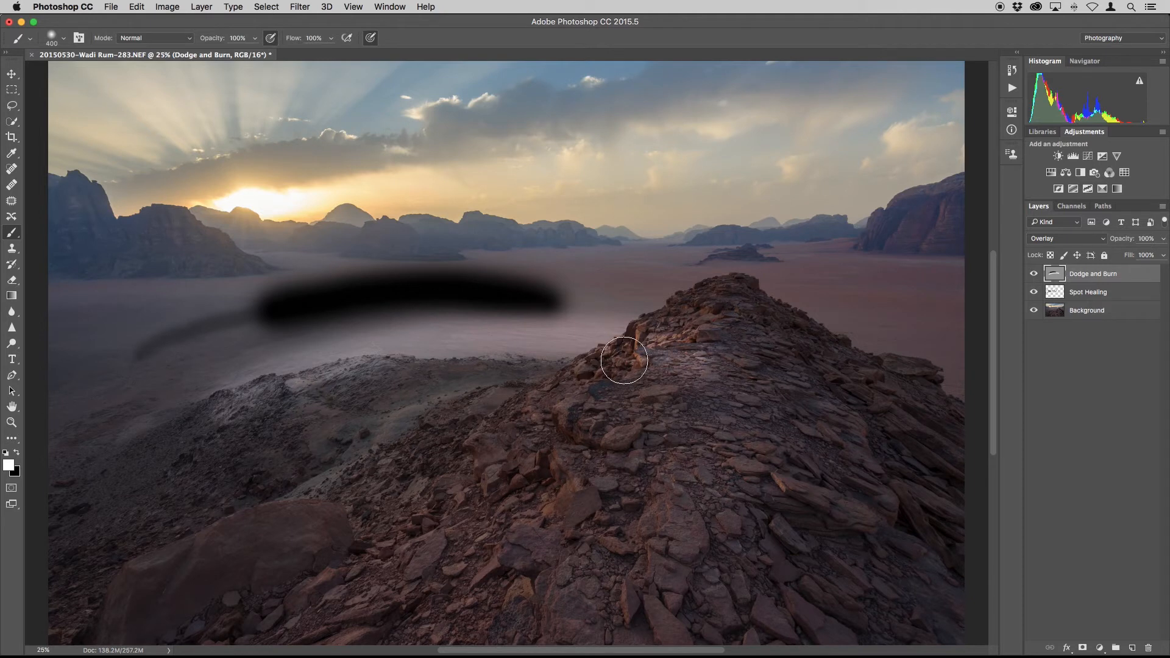
{"action": "key", "text": "super+z"}
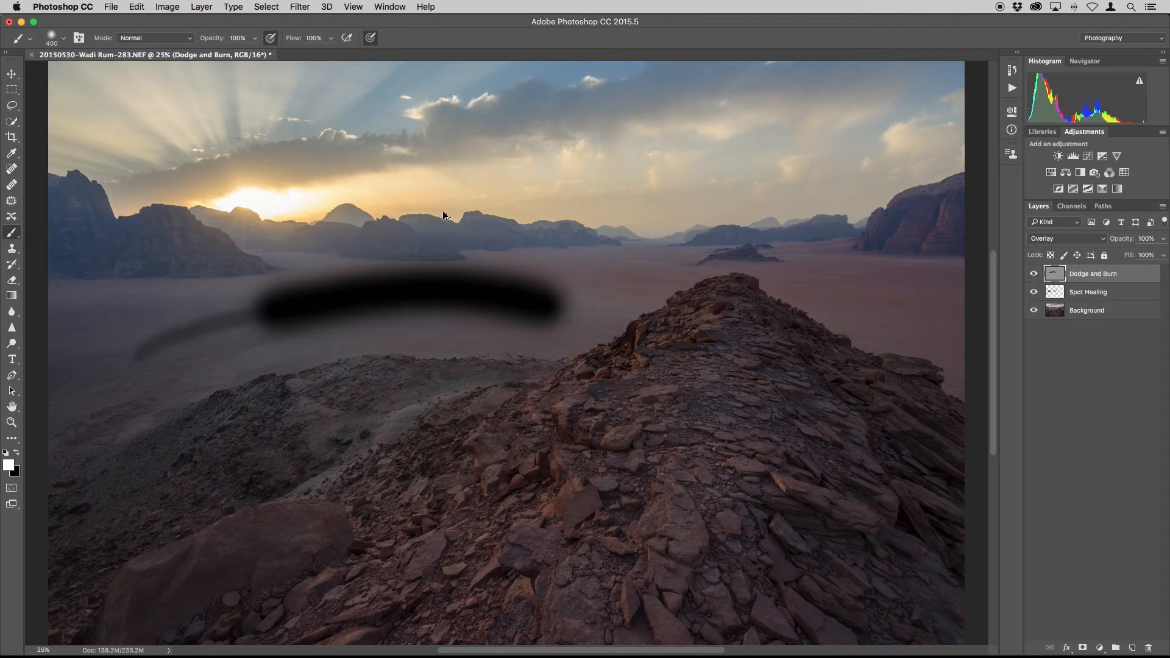
{"action": "key", "text": "super+z"}
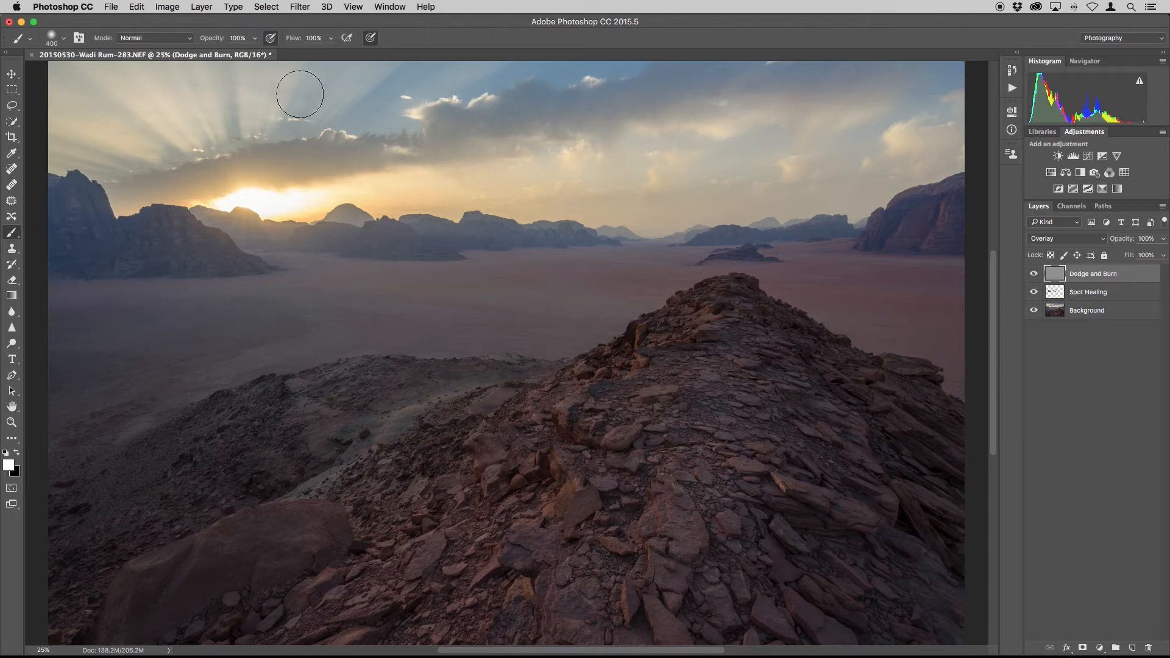
Set the brush opacity to 5% and lighten the upper part of the rocky ridge in white with a size 200 brush.
{"action": "left_click", "coordinate": [255, 38]}
{"action": "left_click_drag", "start_coordinate": [254, 56], "coordinate": [209, 55]}
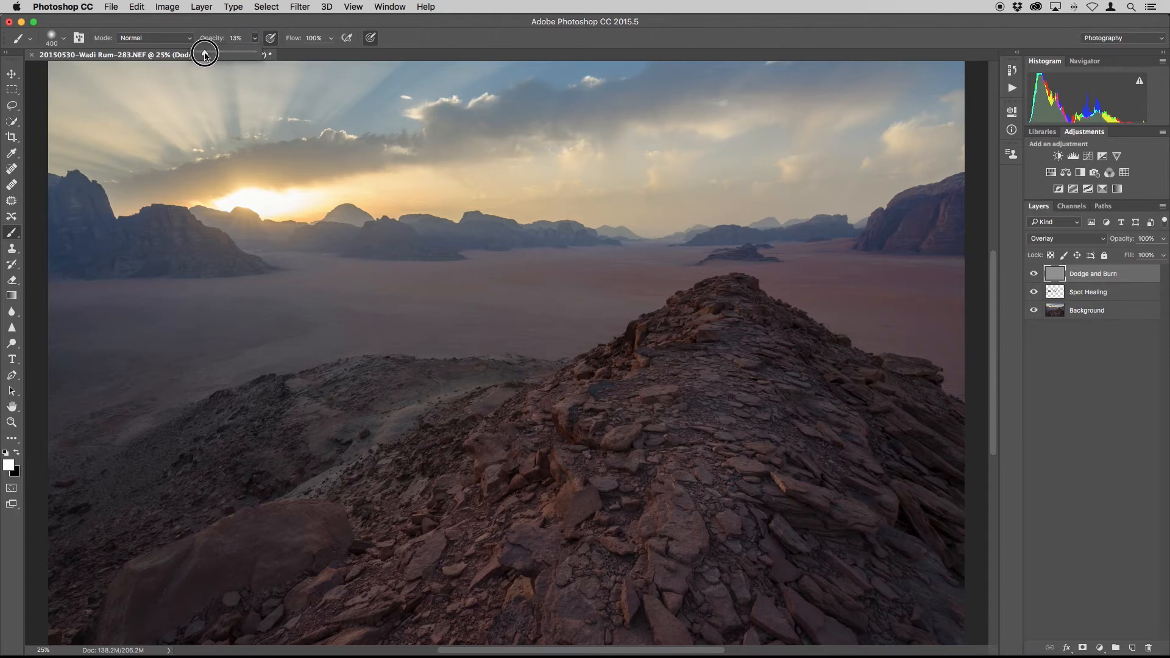
{"action": "left_click", "coordinate": [224, 39]}
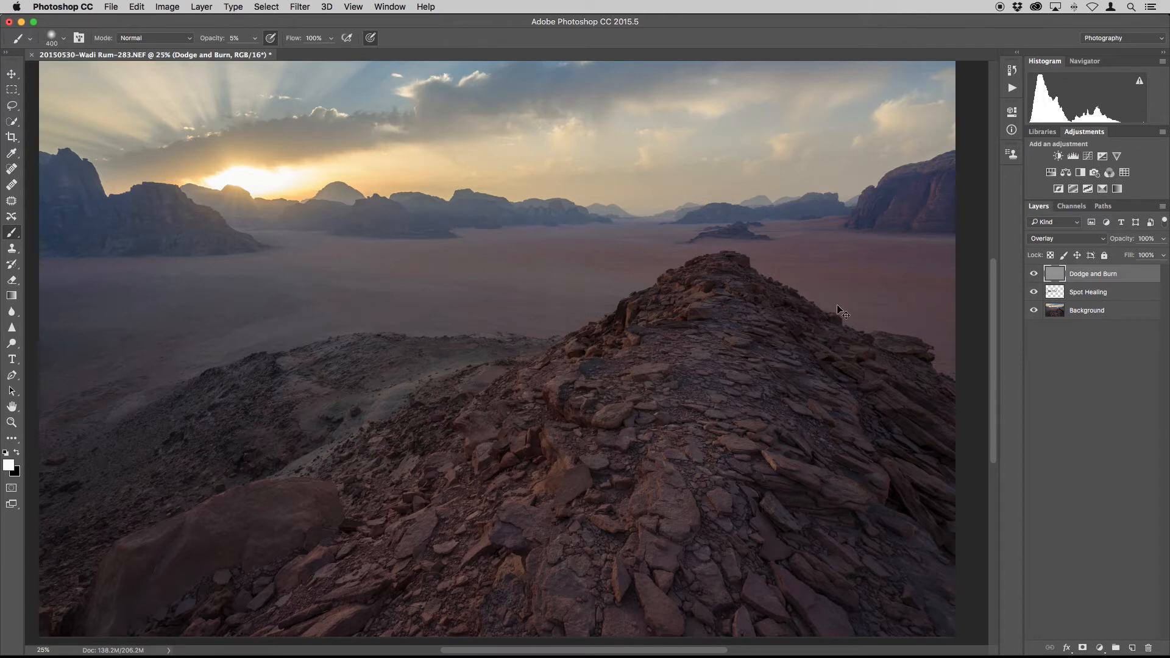
{"action": "key", "text": "super+plus"}
{"action": "key", "text": "super+plus"}
{"action": "mouse_move", "coordinate": [817, 360]}
{"action": "left_mouse_down"}
{"action": "mouse_move", "coordinate": [486, 339]}
{"action": "mouse_move", "coordinate": [427, 351]}
{"action": "left_mouse_up"}
{"action": "key", "text": "bracketleft"}
{"action": "key", "text": "bracketleft"}
{"action": "key", "text": "bracketleft"}
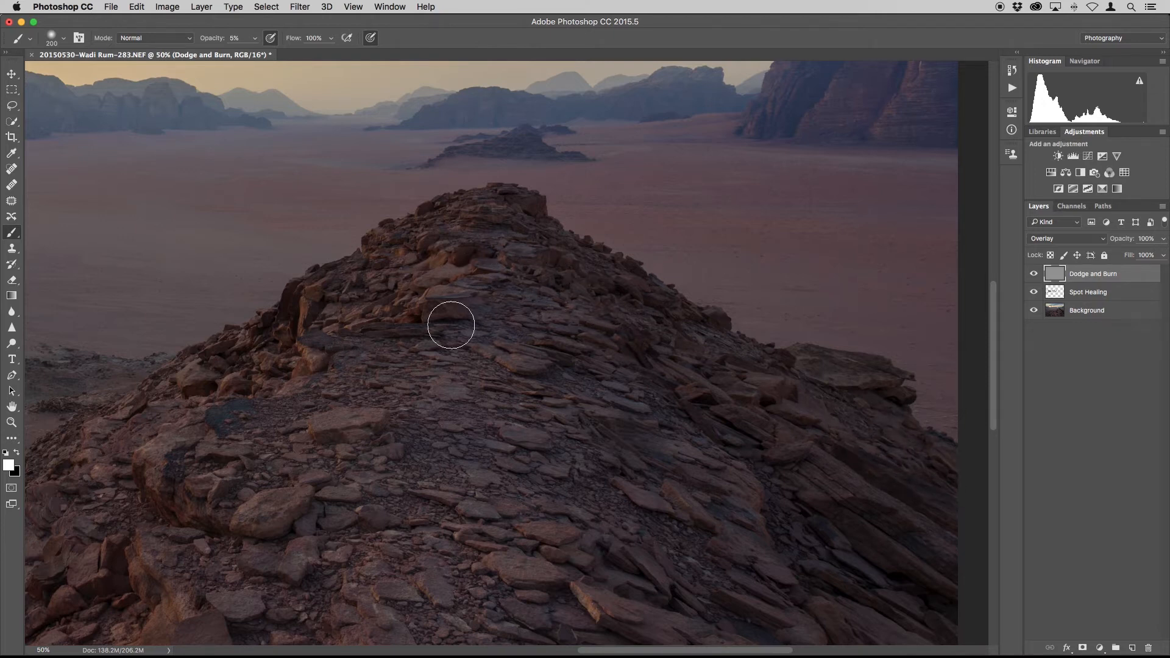
{"action": "mouse_move", "coordinate": [349, 355]}
{"action": "left_mouse_down"}
{"action": "mouse_move", "coordinate": [415, 346]}
{"action": "mouse_move", "coordinate": [569, 358]}
{"action": "mouse_move", "coordinate": [564, 395]}
{"action": "mouse_move", "coordinate": [615, 405]}
{"action": "left_mouse_up"}
Enlarge the brush to 400 and dodge the lower ridge and the foreground rocks down to the large boulder.
{"action": "key", "text": "super+minus"}
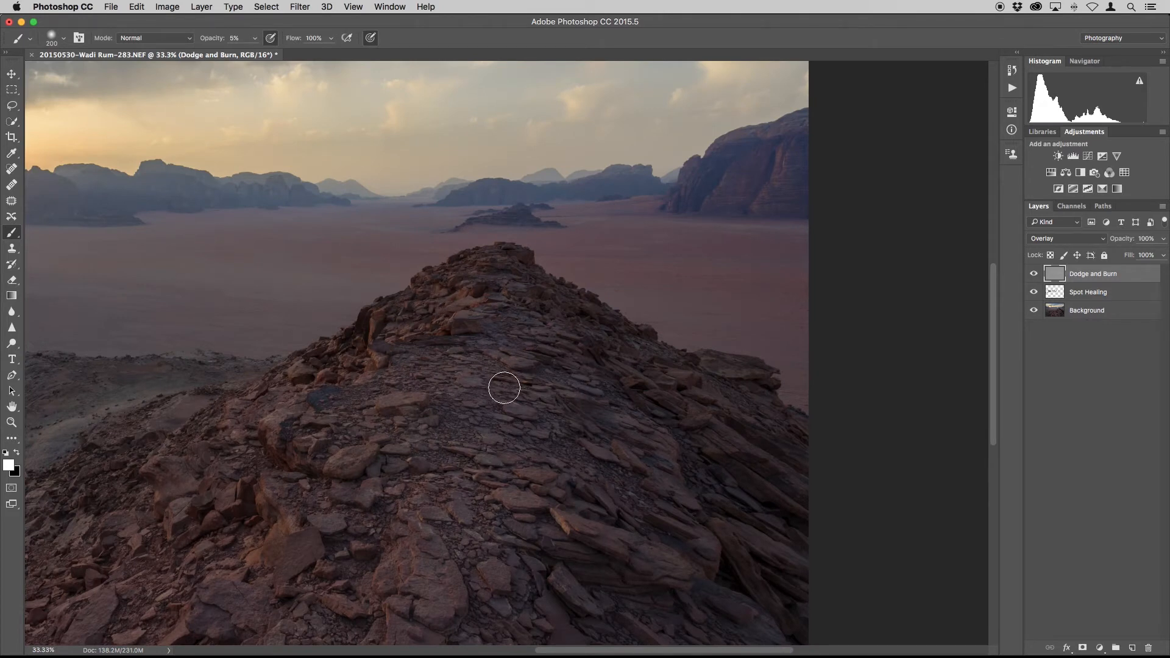
{"action": "key", "text": "bracketright"}
{"action": "key", "text": "bracketright"}
{"action": "left_click_drag", "start_coordinate": [488, 481], "coordinate": [520, 336]}
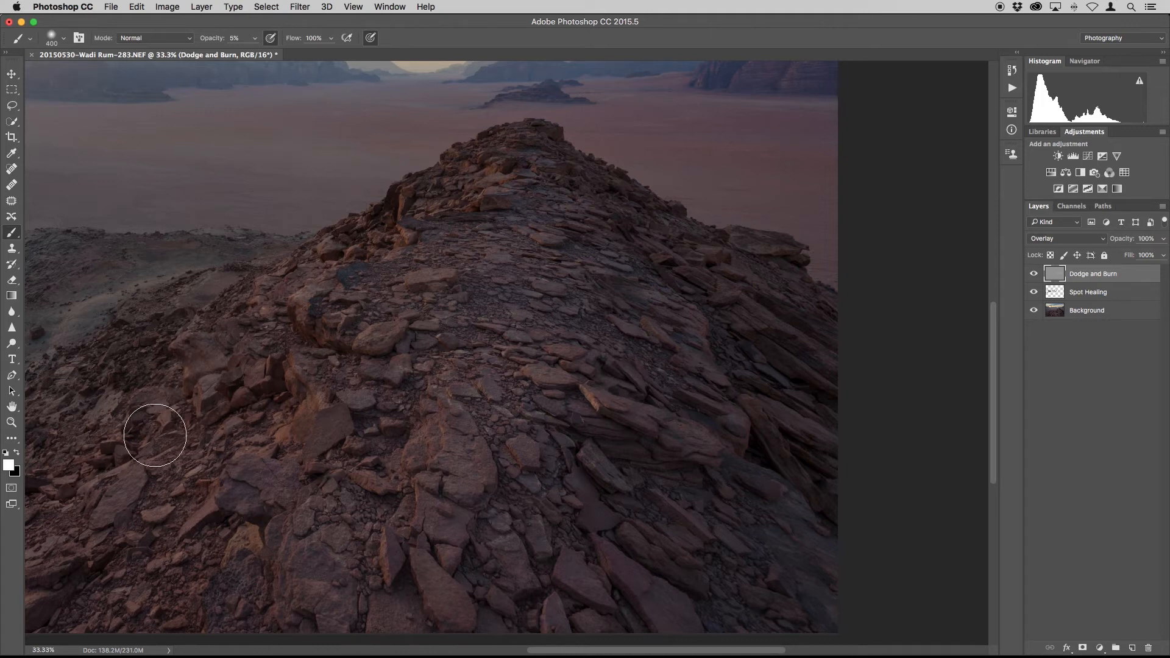
{"action": "left_click_drag", "start_coordinate": [375, 384], "coordinate": [440, 340]}
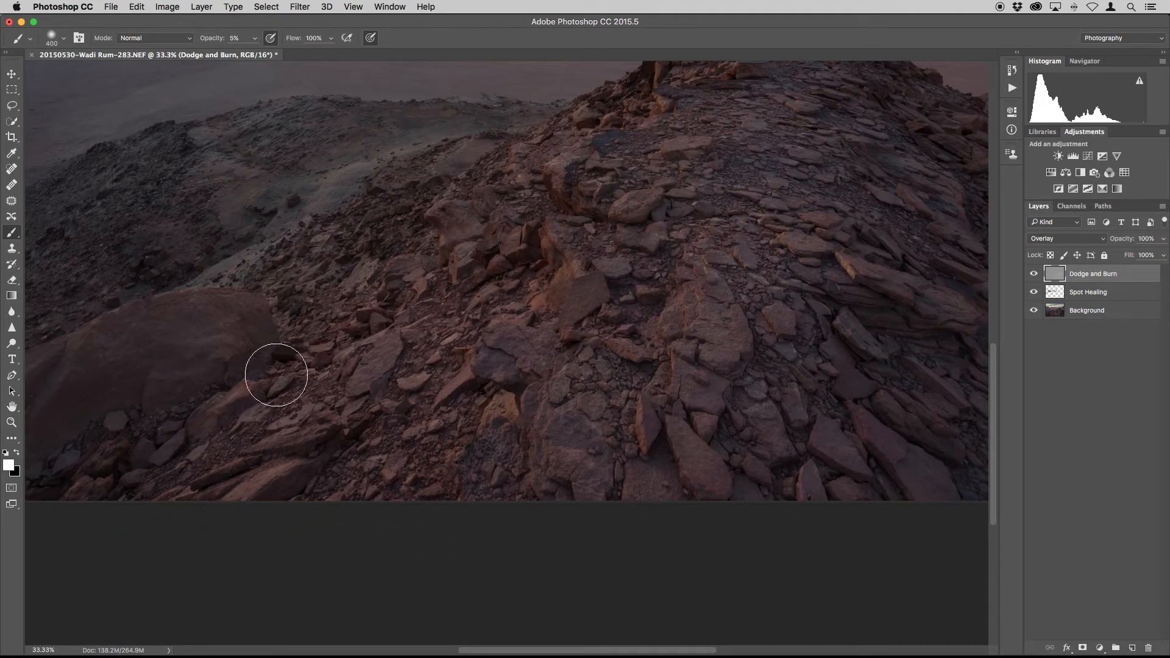
{"action": "left_click_drag", "start_coordinate": [217, 396], "coordinate": [386, 308]}
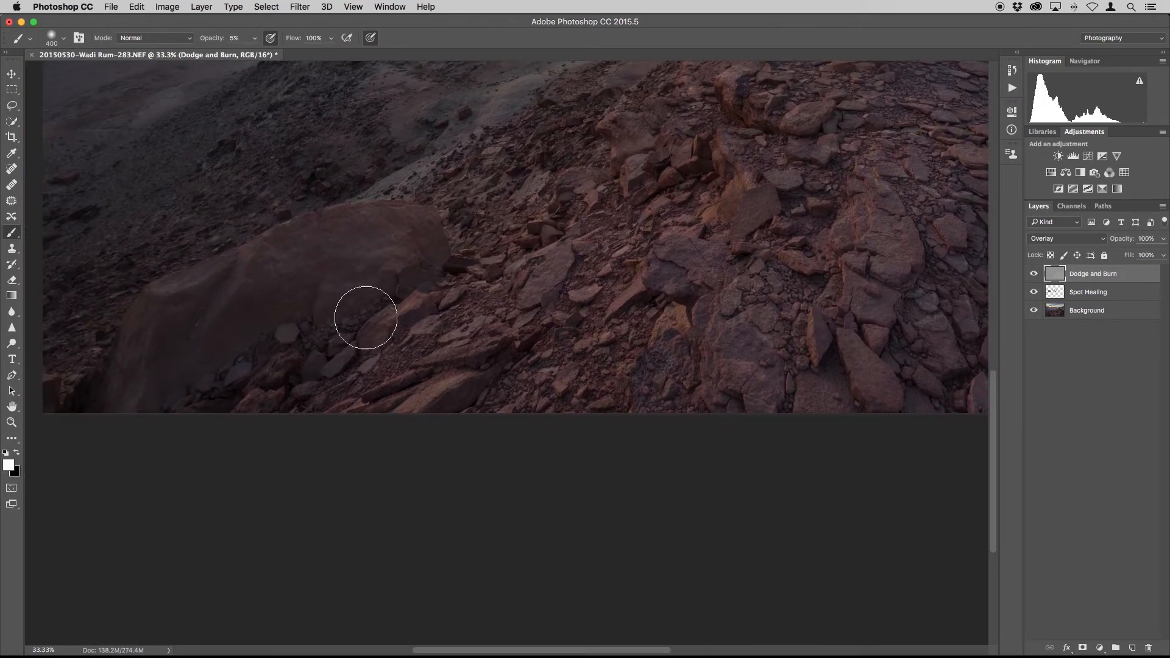
{"action": "left_click_drag", "start_coordinate": [778, 340], "coordinate": [408, 436]}
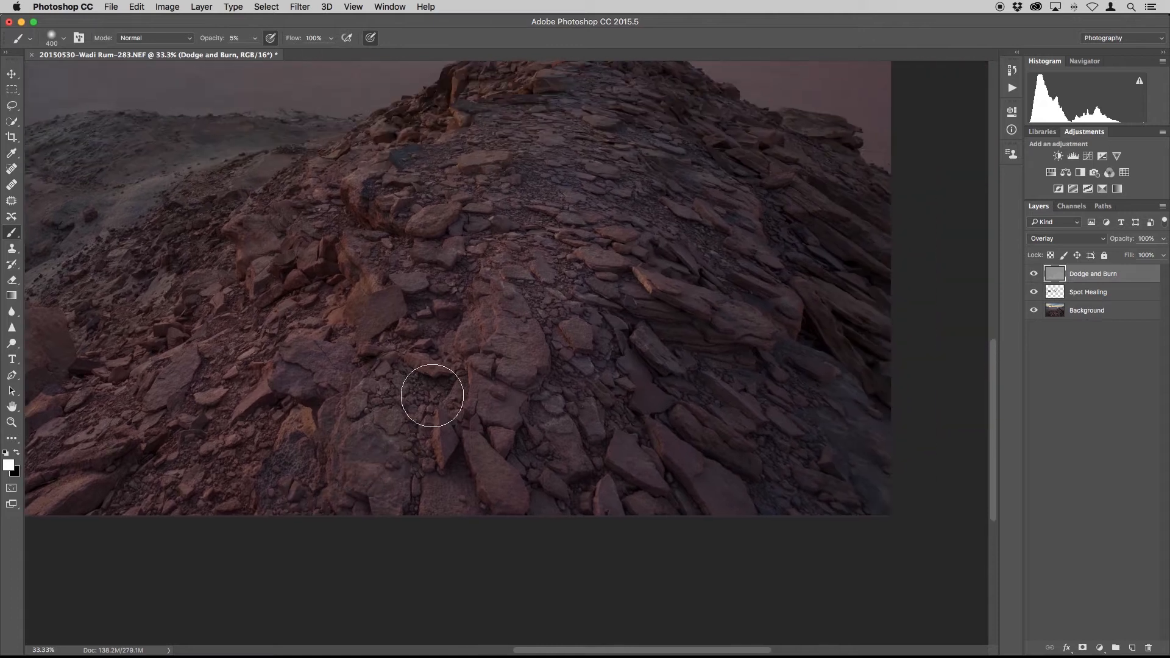
Compare the foreground rocks with and without the Dodge and Burn layer.
{"action": "key", "text": "super+minus"}
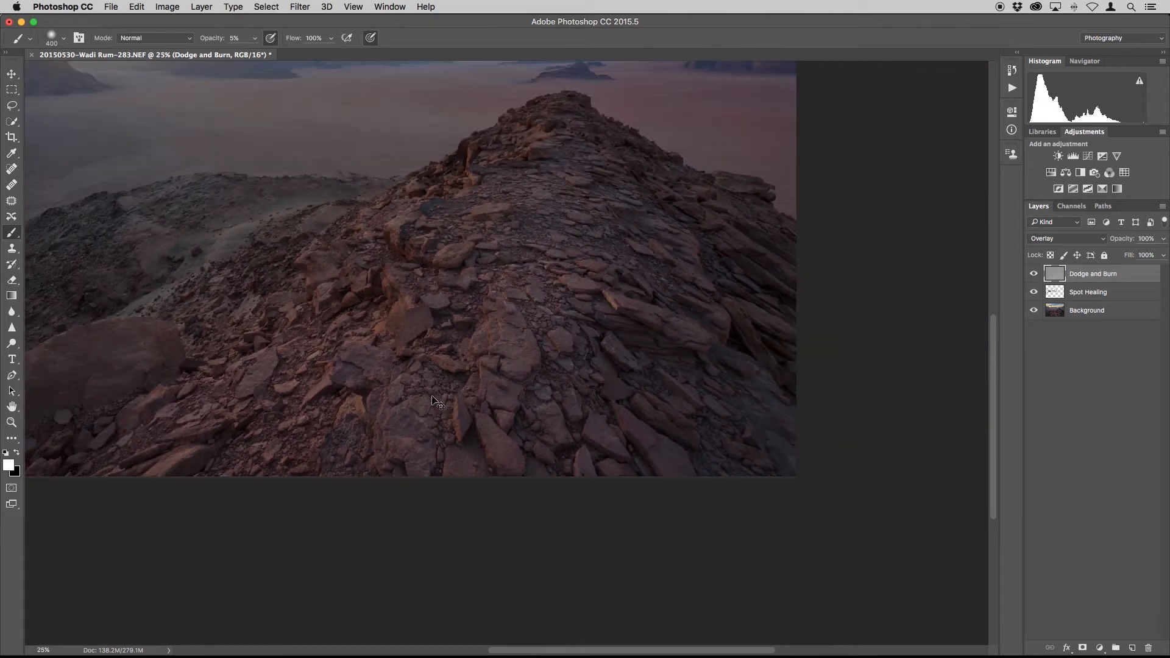
{"action": "left_click", "coordinate": [1034, 275]}
{"action": "left_click", "coordinate": [1034, 276]}
{"action": "left_click", "coordinate": [1033, 276]}
{"action": "left_click", "coordinate": [1035, 275]}
{"action": "left_click", "coordinate": [1034, 275]}
{"action": "left_click", "coordinate": [1033, 278]}
Reduce the brush to 200 and lighten more rocks around the ridge's peak and side slopes.
{"action": "scroll", "coordinate": [561, 331], "scroll_direction": "up", "scroll_amount": 5}
{"action": "scroll", "coordinate": [561, 331], "scroll_direction": "right", "scroll_amount": 4}
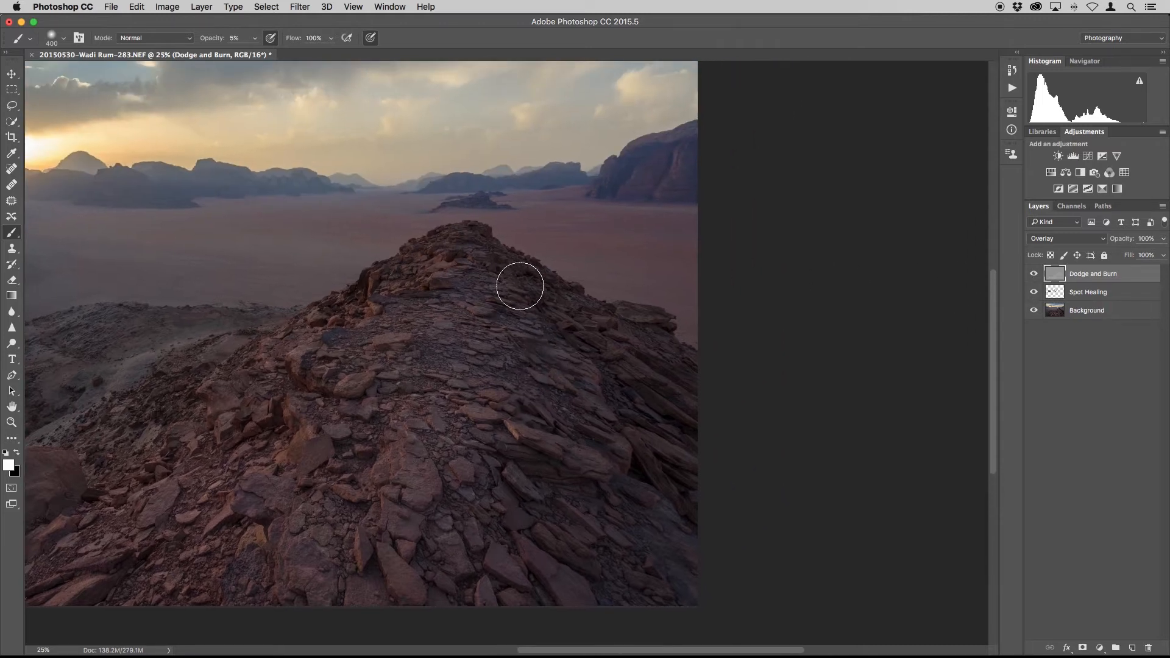
{"action": "scroll", "coordinate": [520, 285], "scroll_direction": "up", "scroll_amount": 2}
{"action": "left_click_drag", "start_coordinate": [710, 302], "coordinate": [813, 446]}
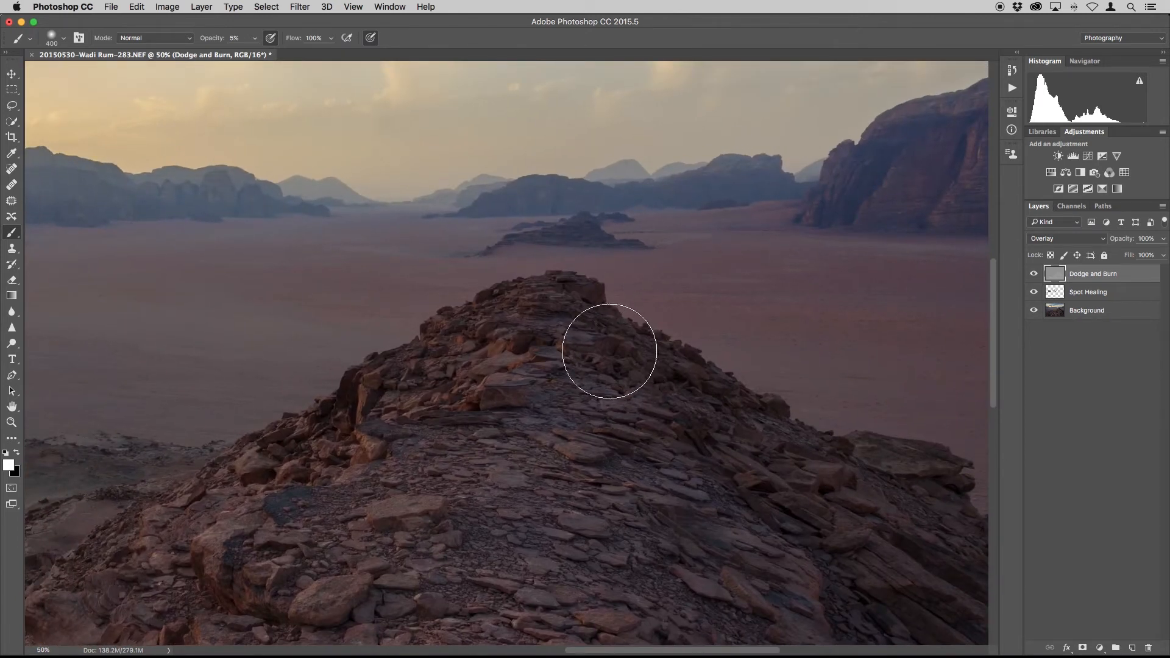
{"action": "key", "text": "bracketleft"}
{"action": "key", "text": "bracketleft"}
{"action": "key", "text": "bracketleft"}
{"action": "mouse_move", "coordinate": [420, 390]}
{"action": "left_mouse_down"}
{"action": "mouse_move", "coordinate": [346, 461]}
{"action": "mouse_move", "coordinate": [461, 377]}
{"action": "left_mouse_up"}
{"action": "scroll", "coordinate": [629, 543], "scroll_direction": "down", "scroll_amount": 5}
{"action": "scroll", "coordinate": [629, 543], "scroll_direction": "right", "scroll_amount": 3}
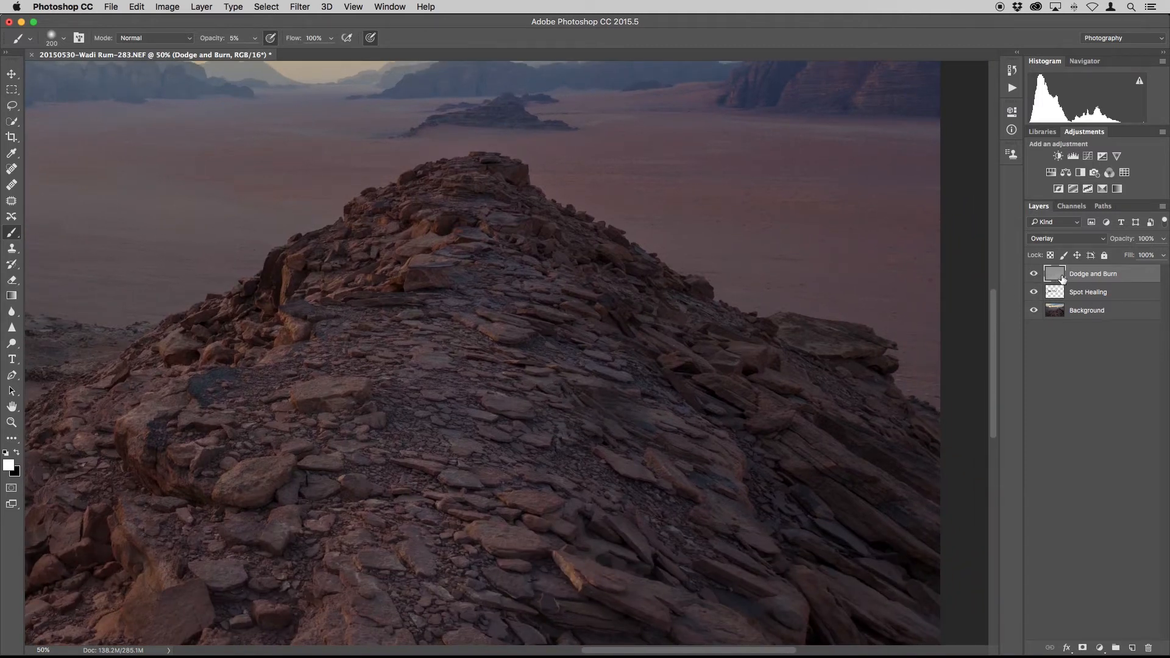
View the Dodge and Burn layer's strokes alone and together with the Spot Healing layer, and restore the Background layer.
{"action": "scroll", "coordinate": [669, 444], "scroll_direction": "right", "scroll_amount": 3}
{"action": "scroll", "coordinate": [668, 444], "scroll_direction": "down", "scroll_amount": 1}
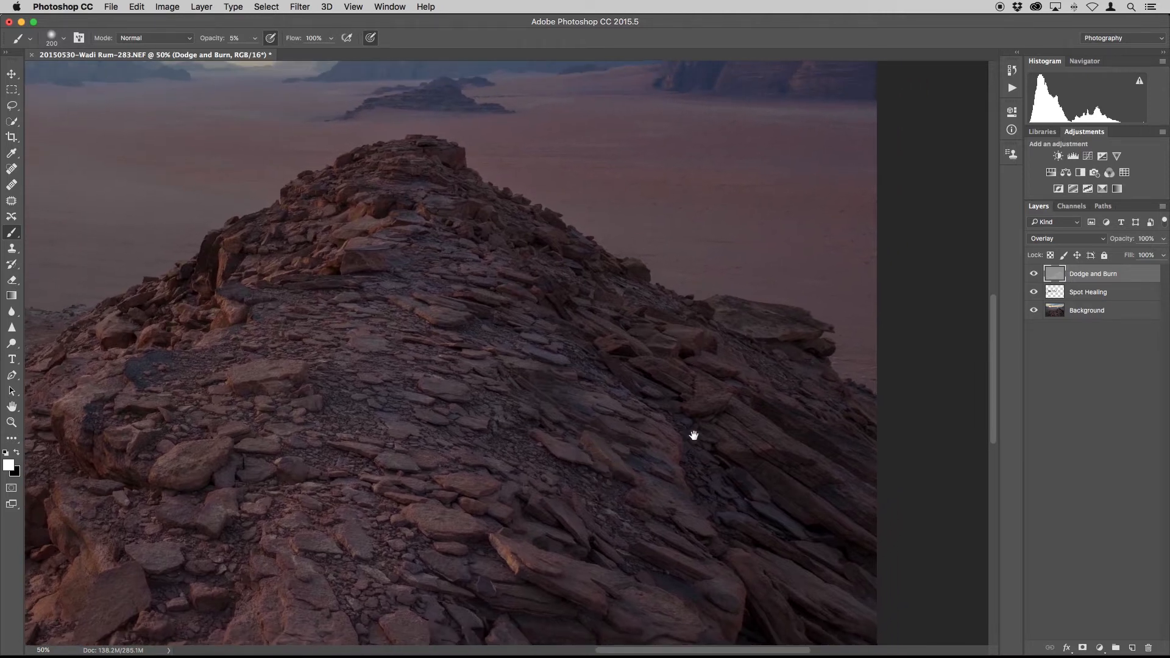
{"action": "left_click", "coordinate": [1034, 310]}
{"action": "left_click_drag", "start_coordinate": [557, 480], "coordinate": [776, 381]}
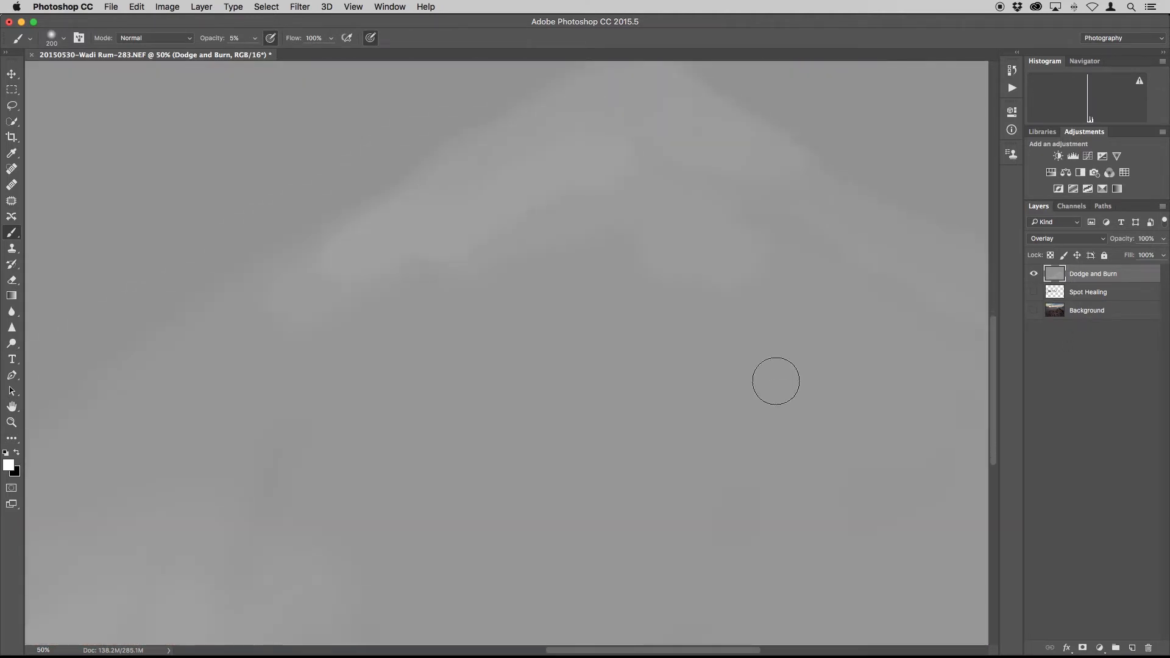
{"action": "key", "text": "super+minus"}
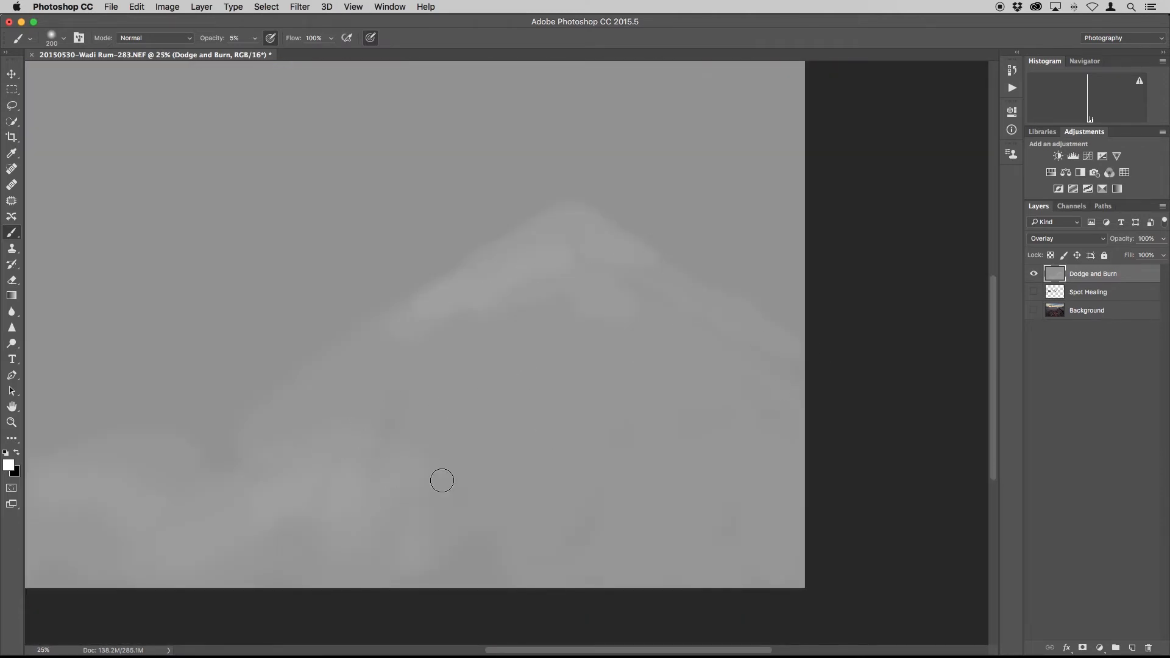
{"action": "left_click", "coordinate": [1033, 292]}
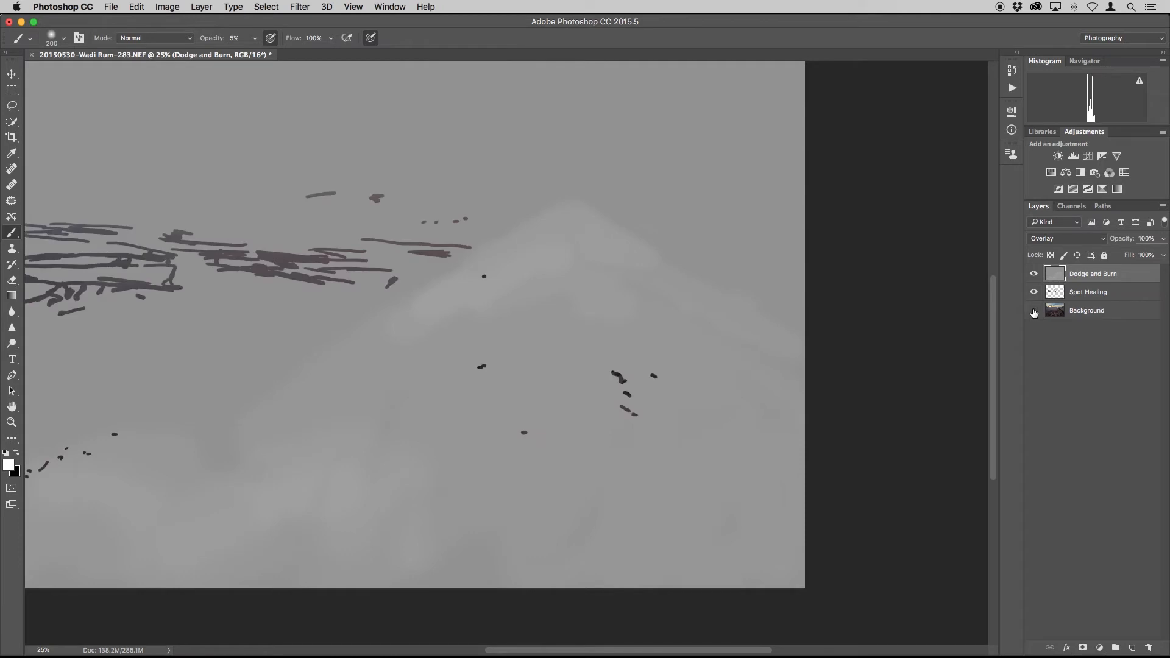
{"action": "left_click", "coordinate": [1034, 310]}
{"action": "left_click_drag", "start_coordinate": [458, 420], "coordinate": [611, 373]}
Switch the Dodge and Burn layer off and on repeatedly to judge the dodging on the whole ridge.
{"action": "left_click", "coordinate": [1034, 275]}
{"action": "left_click", "coordinate": [1033, 274]}
{"action": "left_click", "coordinate": [1033, 274]}
{"action": "left_click", "coordinate": [1033, 274]}
{"action": "left_click", "coordinate": [1033, 274]}
{"action": "left_click", "coordinate": [1034, 274]}
{"action": "left_click", "coordinate": [1034, 274]}
{"action": "left_click", "coordinate": [1034, 274]}
Swap the foreground color to black and darken the dark mountains left of the sun with a size 200 brush.
{"action": "mouse_move", "coordinate": [451, 398]}
{"action": "left_mouse_down"}
{"action": "mouse_move", "coordinate": [656, 319]}
{"action": "mouse_move", "coordinate": [386, 395]}
{"action": "mouse_move", "coordinate": [706, 296]}
{"action": "left_mouse_up"}
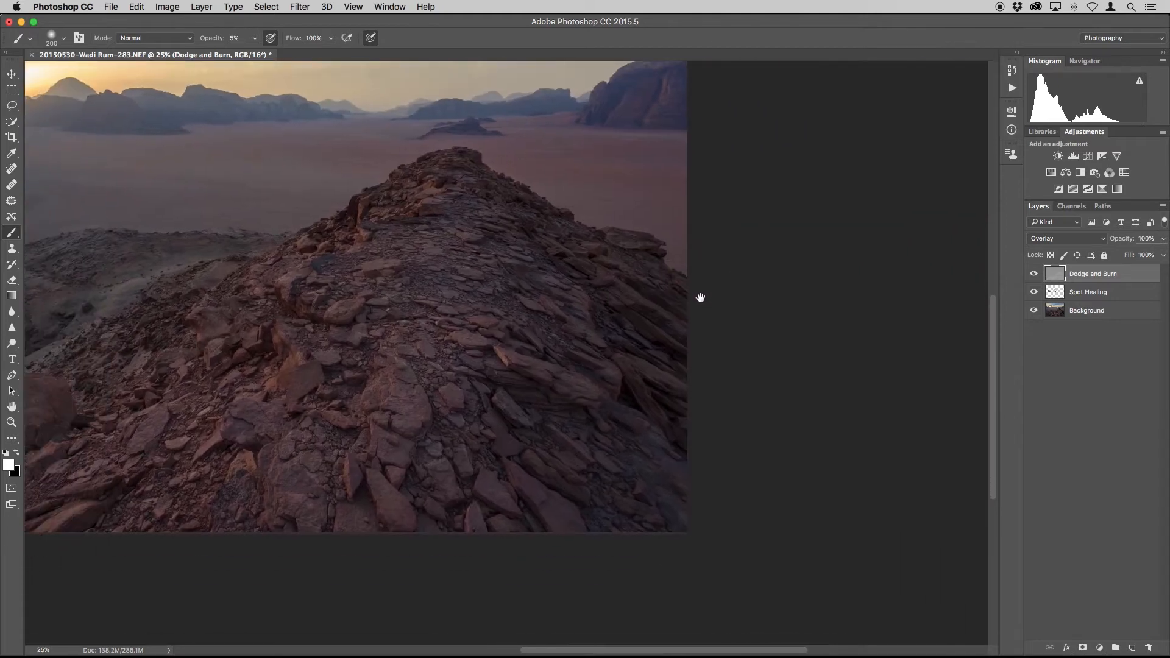
{"action": "key", "text": "super+minus"}
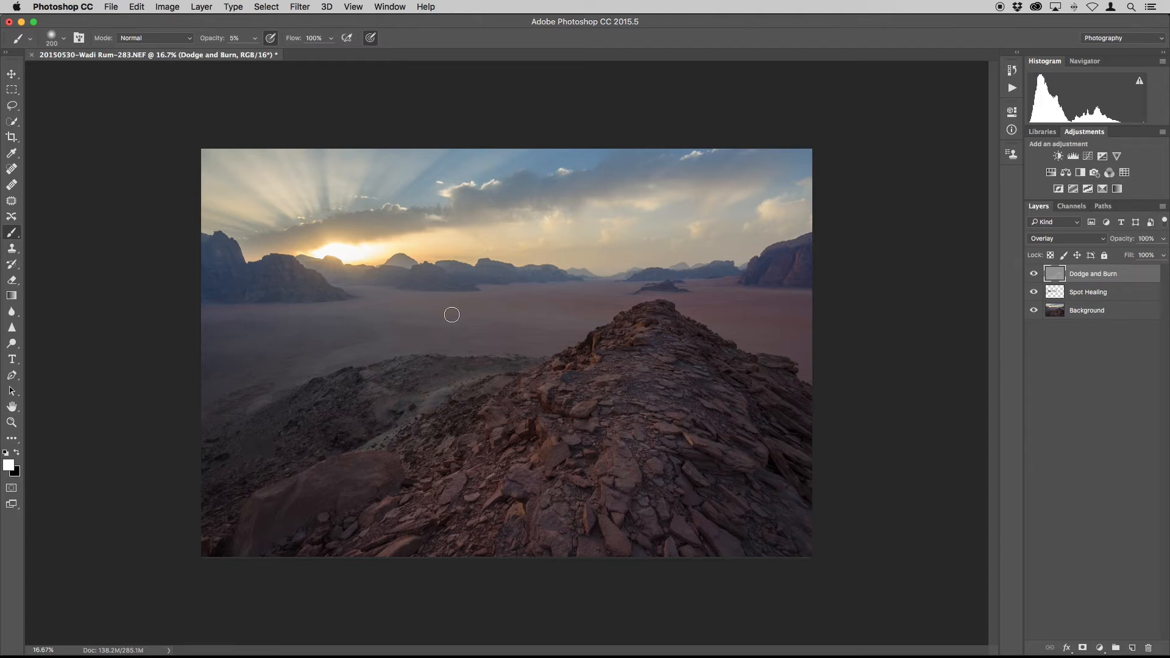
{"action": "key", "text": "bracketright"}
{"action": "key", "text": "bracketright"}
{"action": "key", "text": "x"}
{"action": "key", "text": "super+plus"}
{"action": "key", "text": "super+plus"}
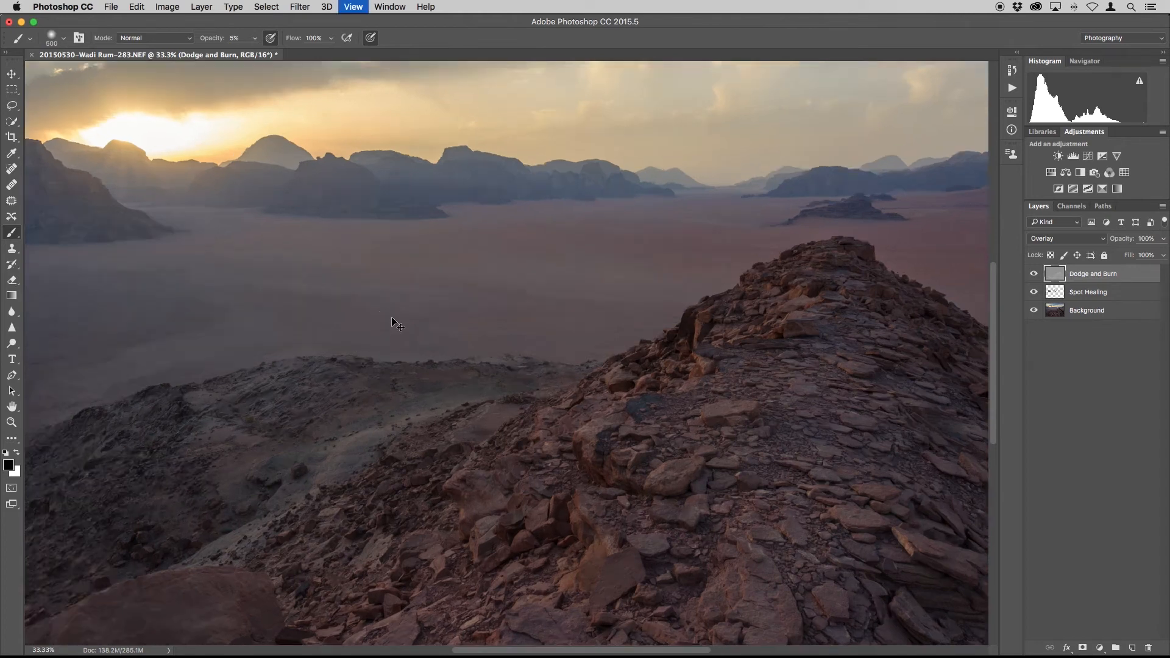
{"action": "key", "text": "super+plus"}
{"action": "left_click_drag", "start_coordinate": [195, 338], "coordinate": [522, 397]}
{"action": "left_click_drag", "start_coordinate": [419, 329], "coordinate": [388, 383]}
{"action": "key", "text": "bracketleft"}
{"action": "key", "text": "bracketleft"}
{"action": "key", "text": "bracketleft"}
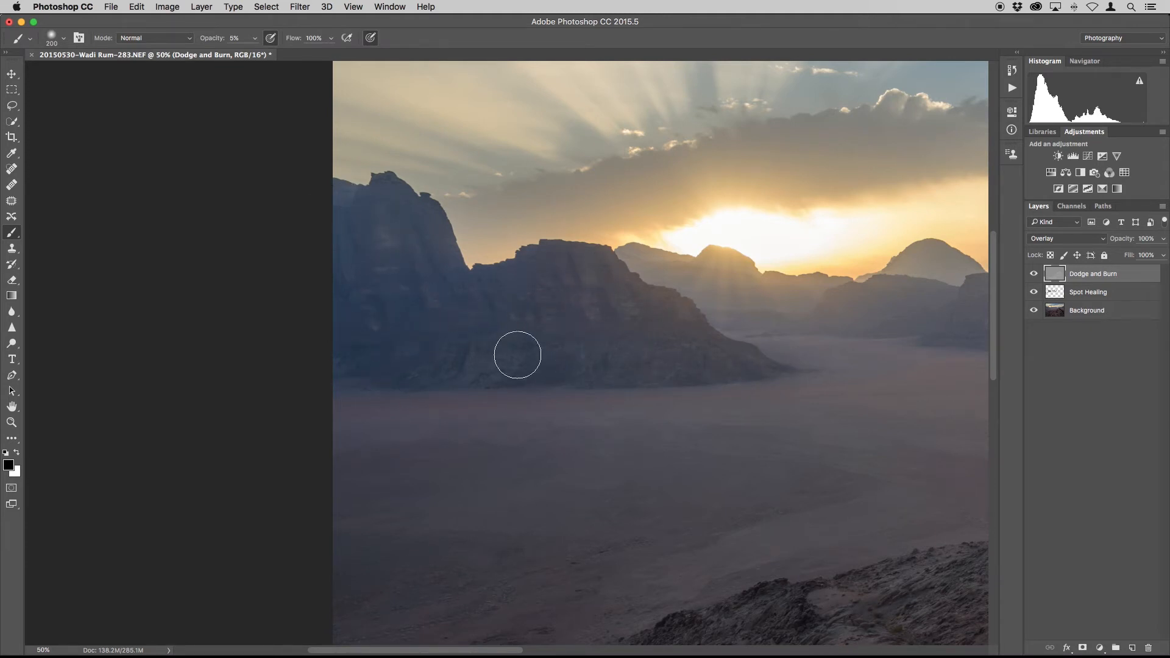
{"action": "scroll", "coordinate": [479, 355], "scroll_direction": "right", "scroll_amount": 5}
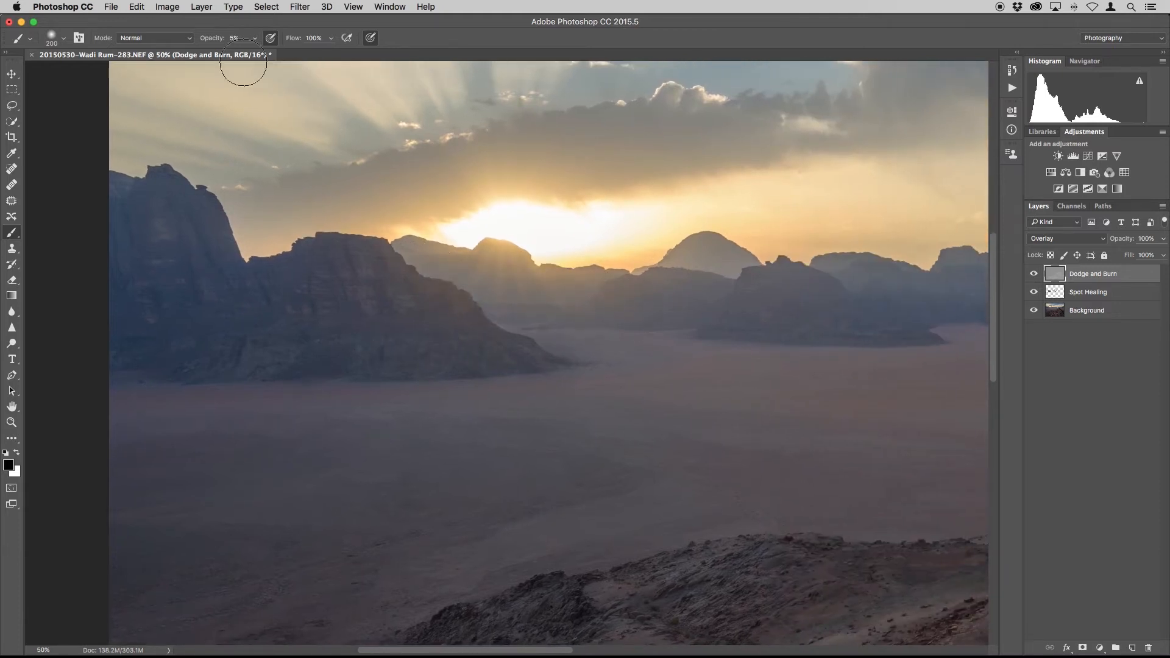
Raise the brush opacity to 8% and burn the distant mountains beneath and beside the sun.
{"action": "left_click", "coordinate": [234, 38]}
{"action": "type", "text": "9"}
{"action": "key", "text": "BackSpace"}
{"action": "type", "text": "8"}
{"action": "key", "text": "Return"}
{"action": "left_click_drag", "start_coordinate": [453, 270], "coordinate": [288, 268]}
{"action": "left_click_drag", "start_coordinate": [823, 278], "coordinate": [639, 277]}
Continue burning along the horizon to the large cliff at the photo's right edge, adapting the brush size up to 150.
{"action": "key", "text": "bracketleft"}
{"action": "key", "text": "bracketleft"}
{"action": "key", "text": "bracketleft"}
{"action": "key", "text": "bracketleft"}
{"action": "mouse_move", "coordinate": [858, 295]}
{"action": "left_mouse_down"}
{"action": "mouse_move", "coordinate": [698, 292]}
{"action": "mouse_move", "coordinate": [604, 273]}
{"action": "left_mouse_up"}
{"action": "key", "text": "bracketleft"}
{"action": "left_click_drag", "start_coordinate": [865, 268], "coordinate": [549, 274]}
{"action": "key", "text": "bracketright"}
{"action": "key", "text": "bracketright"}
{"action": "key", "text": "bracketright"}
{"action": "key", "text": "bracketright"}
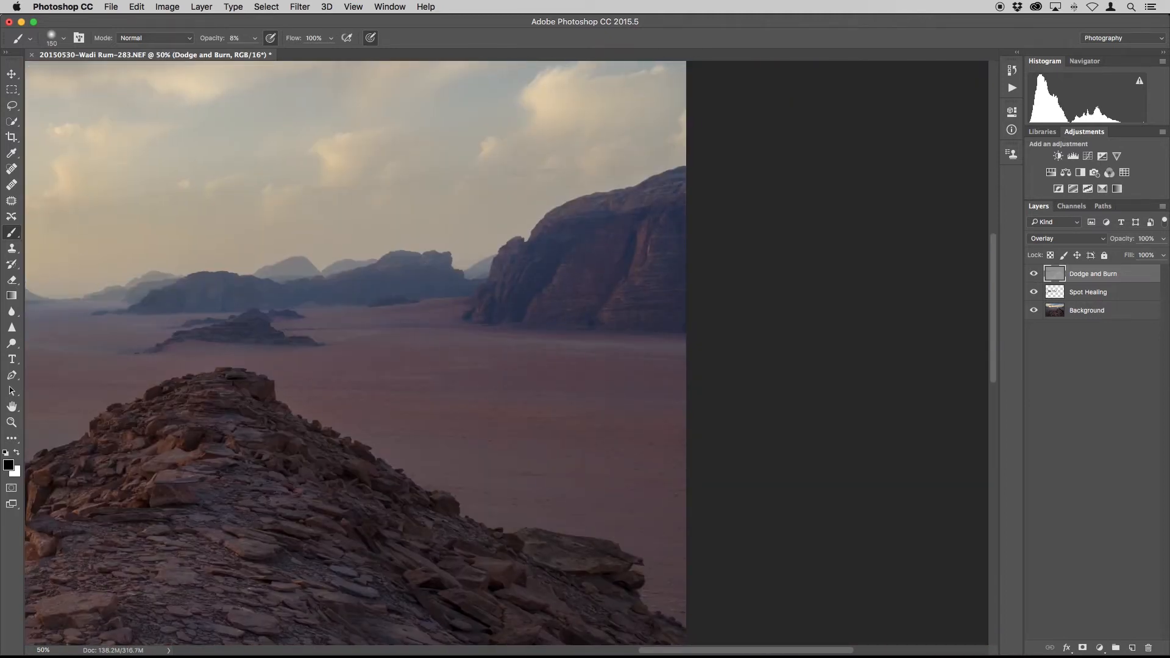
Compare the whole photo with and without the Dodge and Burn layer.
{"action": "key", "text": "super+0"}
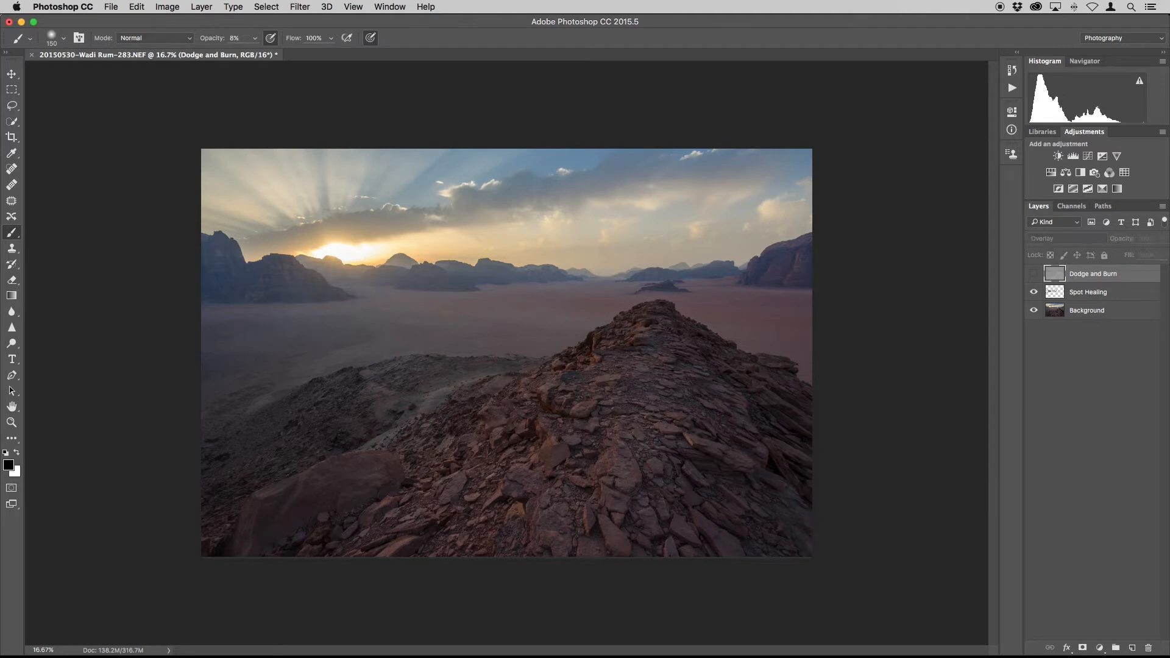
{"action": "key", "text": "super+"}
{"action": "key", "text": "super+"}
{"action": "key", "text": "super+"}
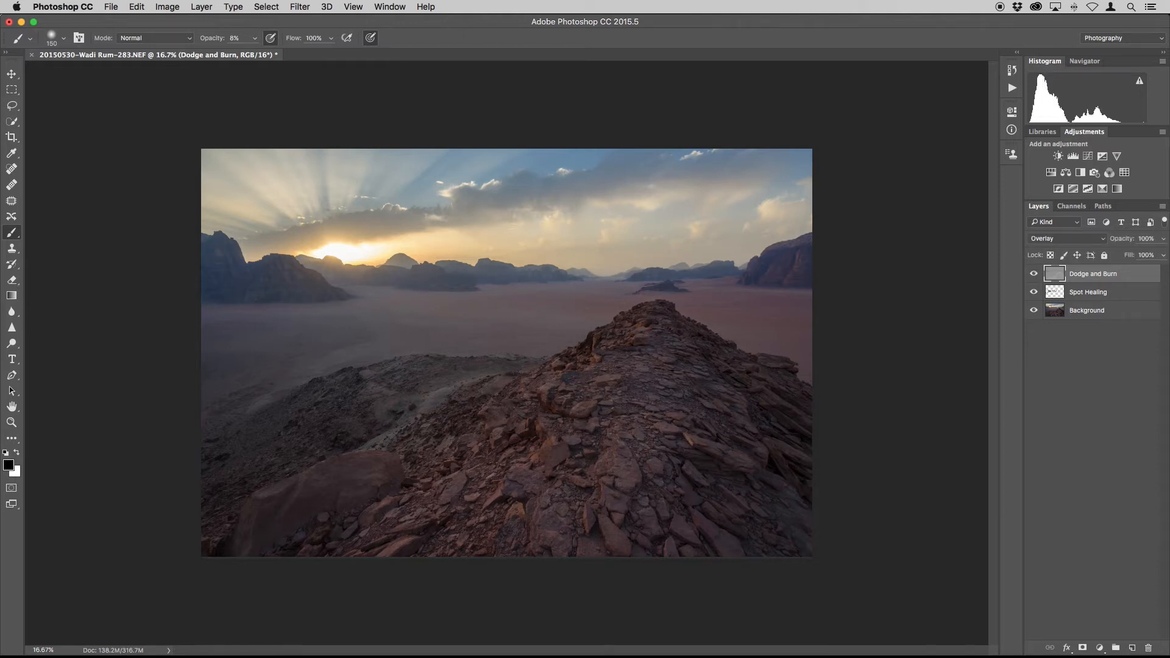
Toggle the Dodge and Burn layer repeatedly to judge the burned mountains along the horizon.
{"action": "key", "text": "super+"}
{"action": "key", "text": "super+"}
{"action": "key", "text": "super+"}
{"action": "key", "text": "super+"}
{"action": "key", "text": "super+"}
{"action": "key", "text": "super+"}
{"action": "key", "text": "super+"}
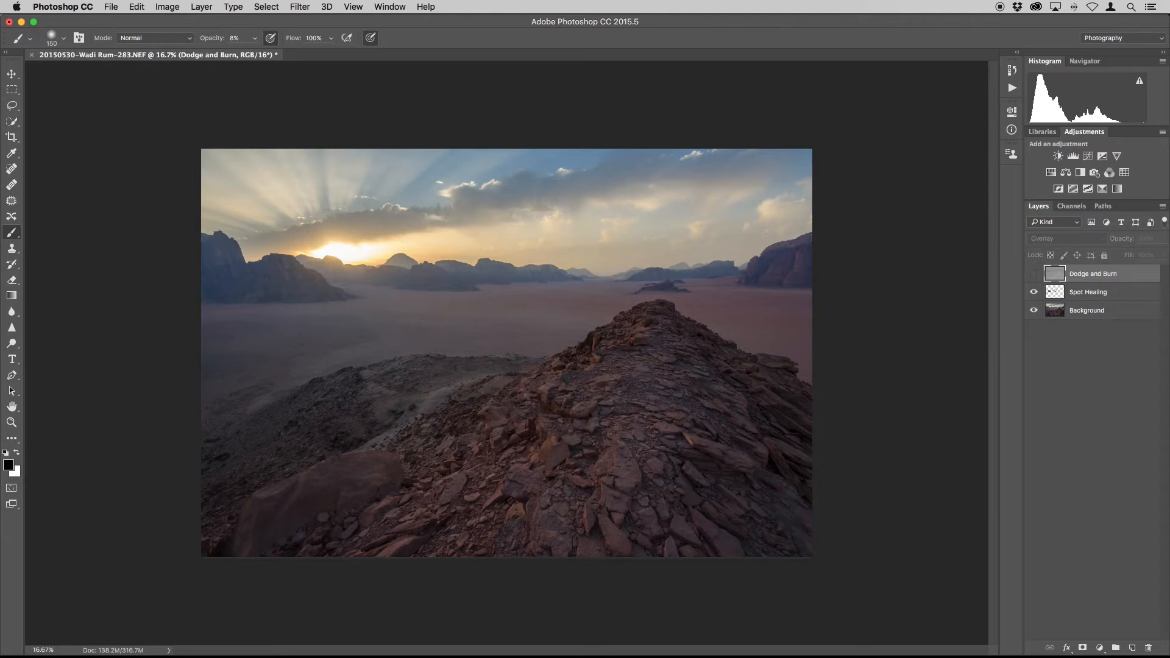
{"action": "key", "text": "super+"}
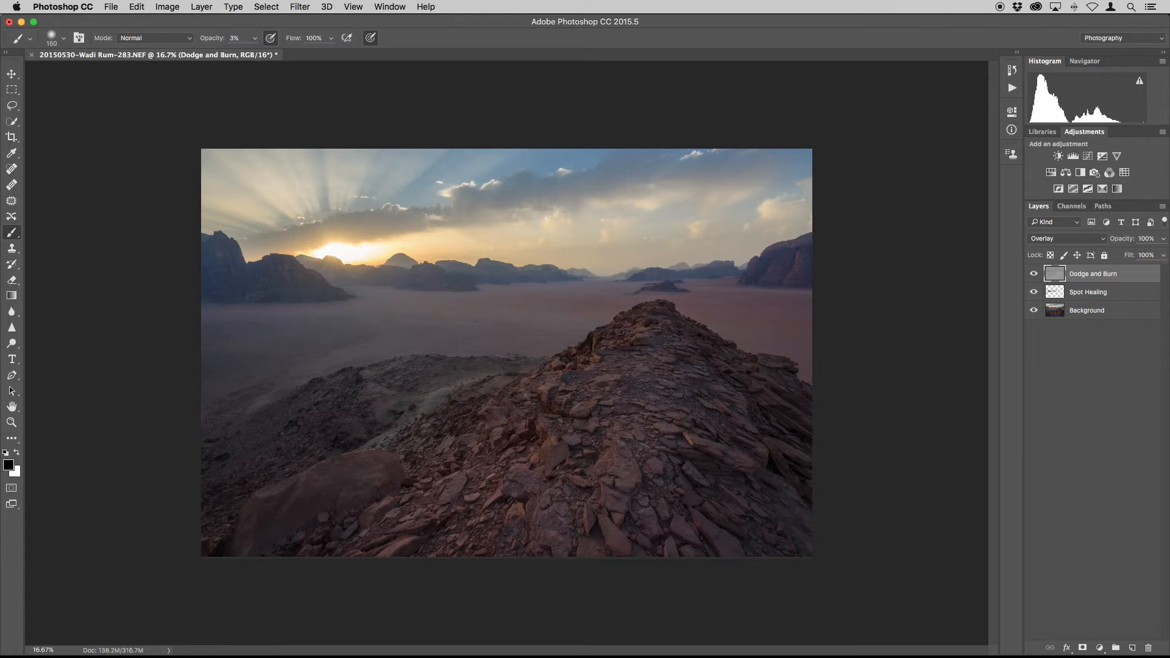
Burn the valley floor beside the rocky ridge at 3% opacity, adapting the brush size to 250.
{"action": "key", "text": "bracketright"}
{"action": "key", "text": "bracketright"}
{"action": "key", "text": "bracketright"}
{"action": "key", "text": "bracketright"}
{"action": "key", "text": "bracketright"}
{"action": "key", "text": "bracketright"}
{"action": "key", "text": "bracketright"}
{"action": "key", "text": "bracketright"}
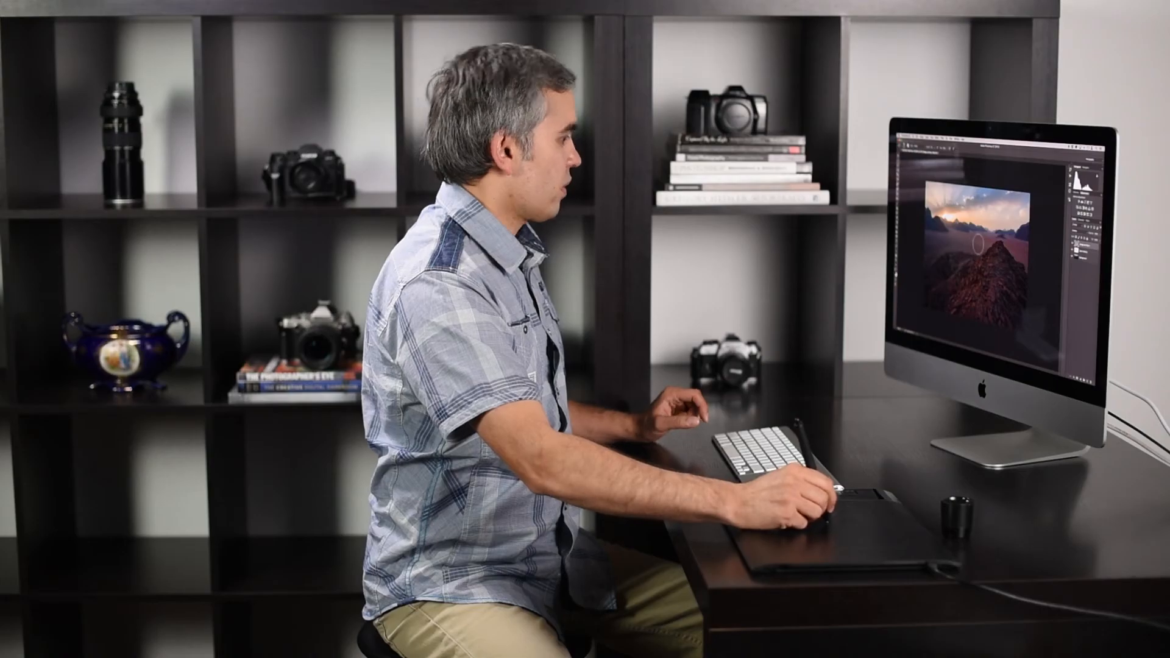
{"action": "key", "text": "bracketleft"}
{"action": "key", "text": "bracketleft"}
{"action": "key", "text": "bracketleft"}
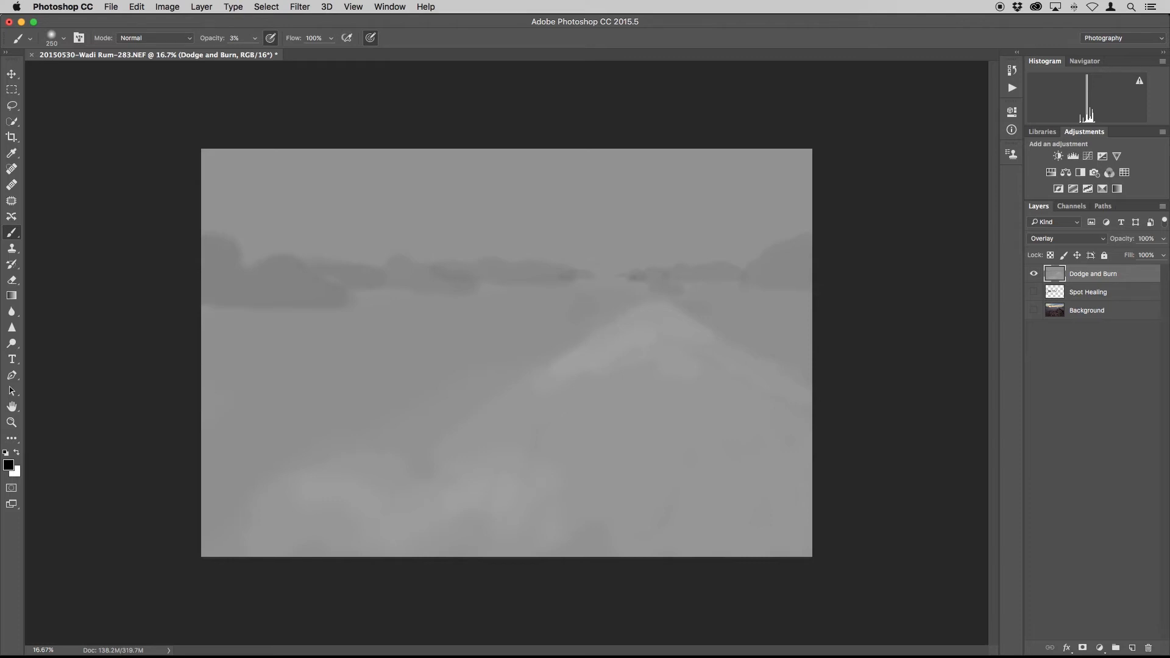
With only the Dodge and Burn layer visible, set the foreground color to gray 7d7d7d and brush opacity to 100% for painting out stray patches.
{"action": "key", "text": "super+plus"}
{"action": "key", "text": "super+plus"}
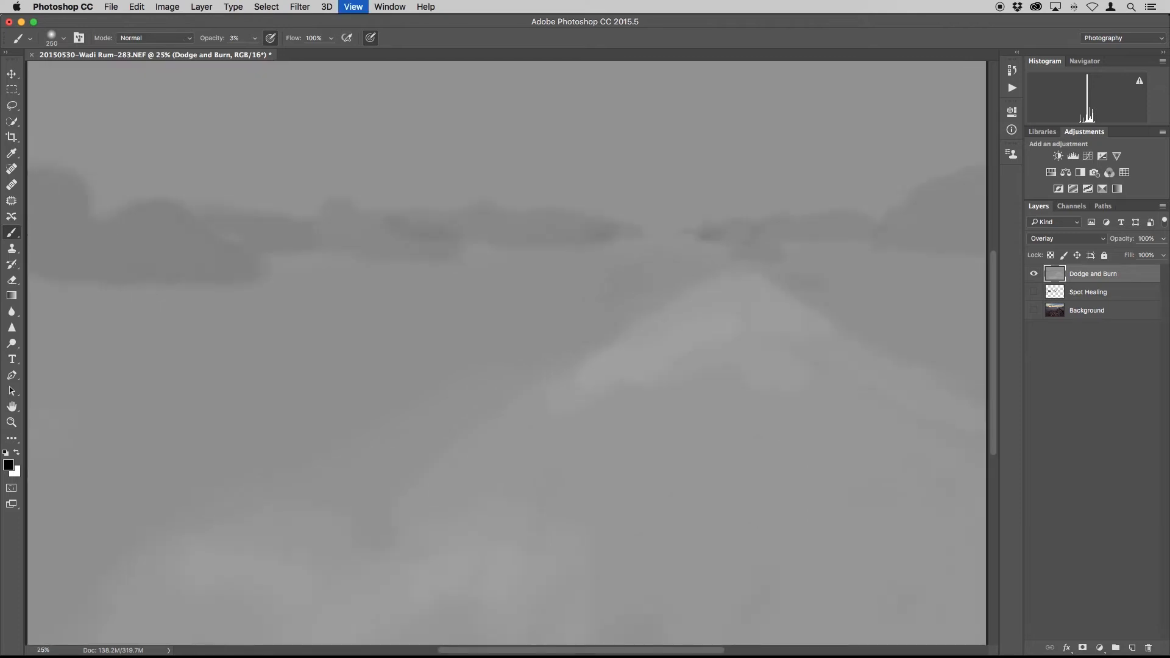
{"action": "scroll", "coordinate": [530, 287], "scroll_direction": "right", "scroll_amount": 3}
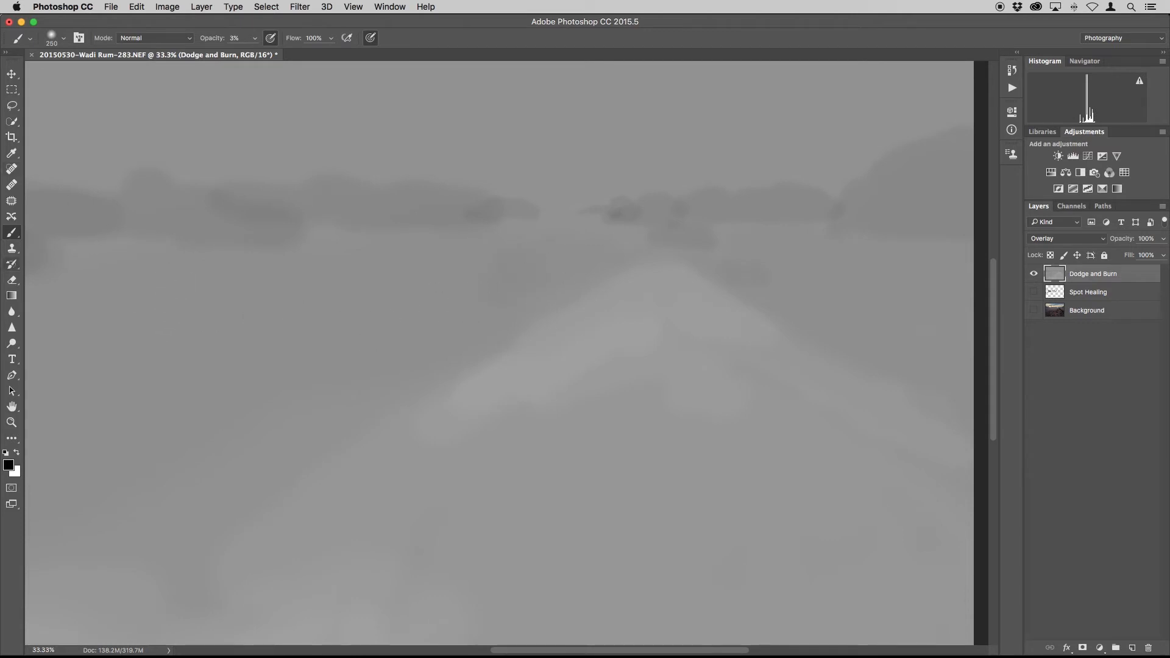
{"action": "left_click", "coordinate": [8, 465]}
{"action": "left_click", "coordinate": [329, 267]}
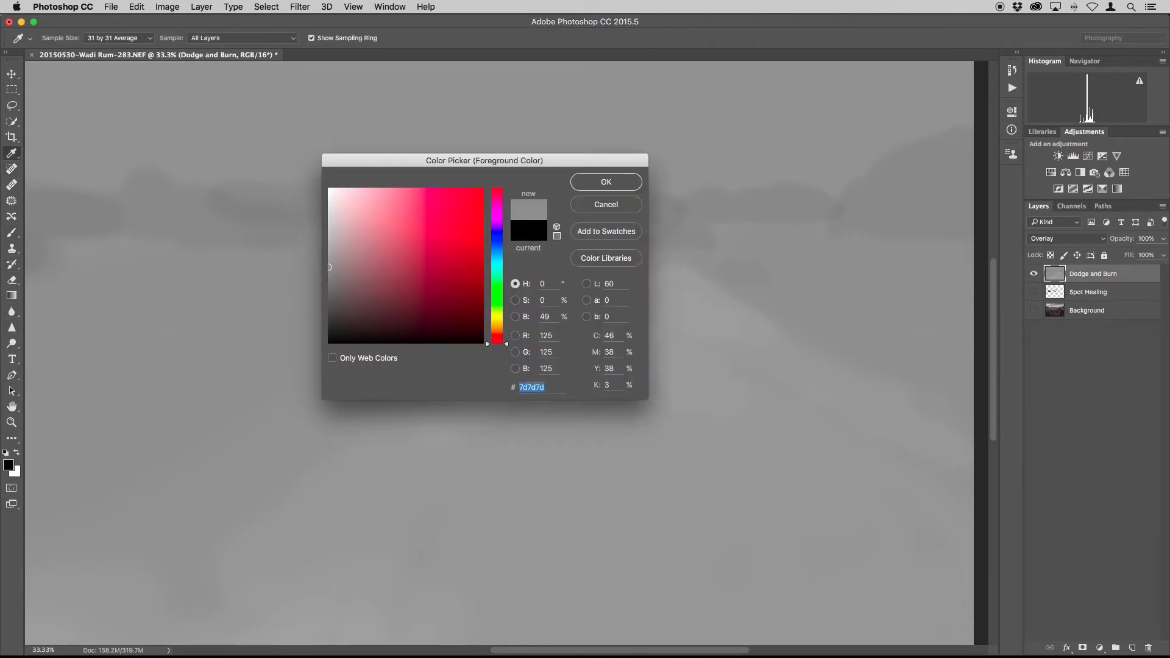
{"action": "key", "text": "Return"}
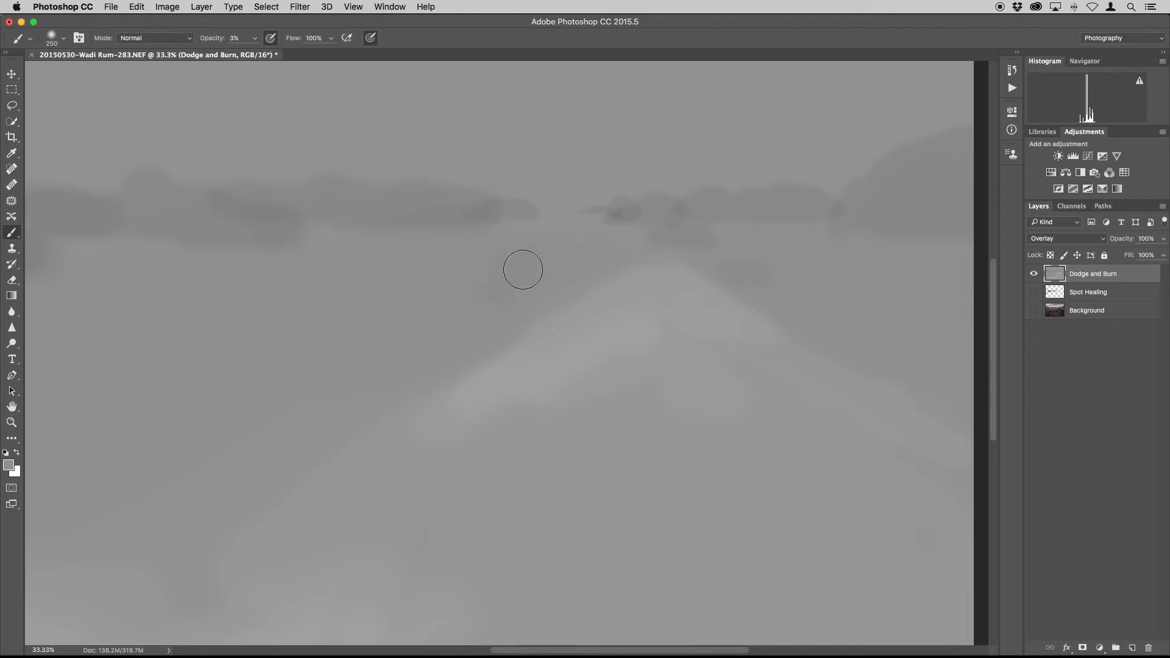
{"action": "left_click", "coordinate": [254, 38]}
{"action": "left_click_drag", "start_coordinate": [253, 53], "coordinate": [311, 53]}
{"action": "scroll", "coordinate": [632, 261], "scroll_direction": "right", "scroll_amount": 4}
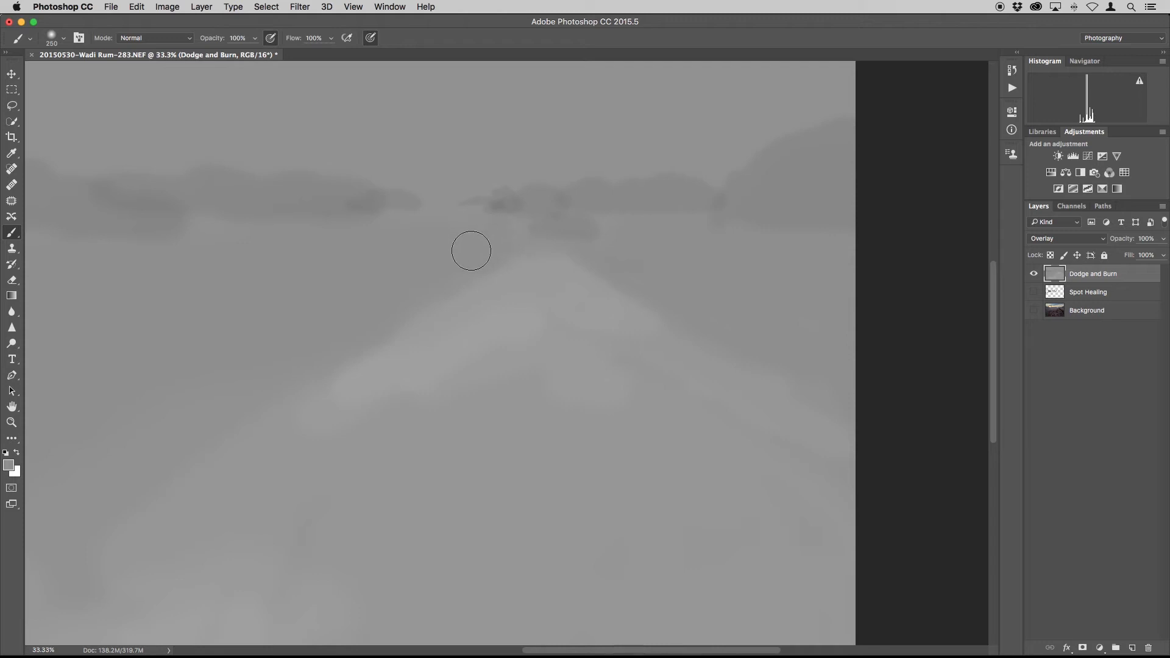
{"action": "scroll", "coordinate": [438, 353], "scroll_direction": "right", "scroll_amount": 1}
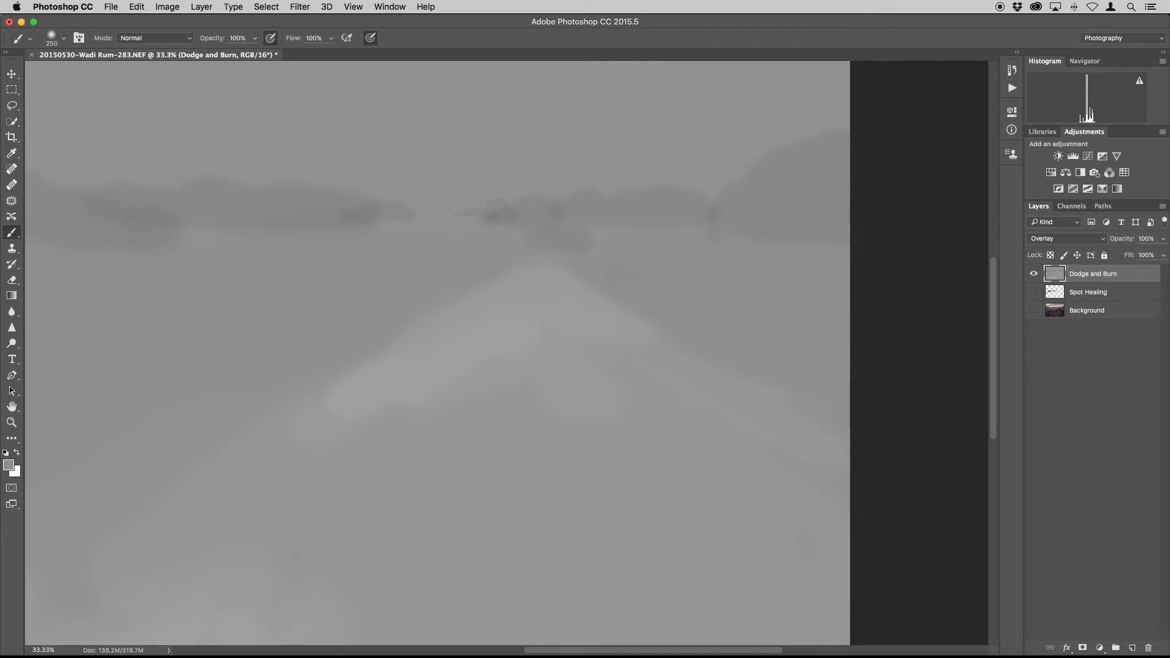
Show the Spot Healing and Background layers again and review the whole photo.
{"action": "left_click", "coordinate": [1034, 292]}
{"action": "left_click", "coordinate": [1033, 310]}
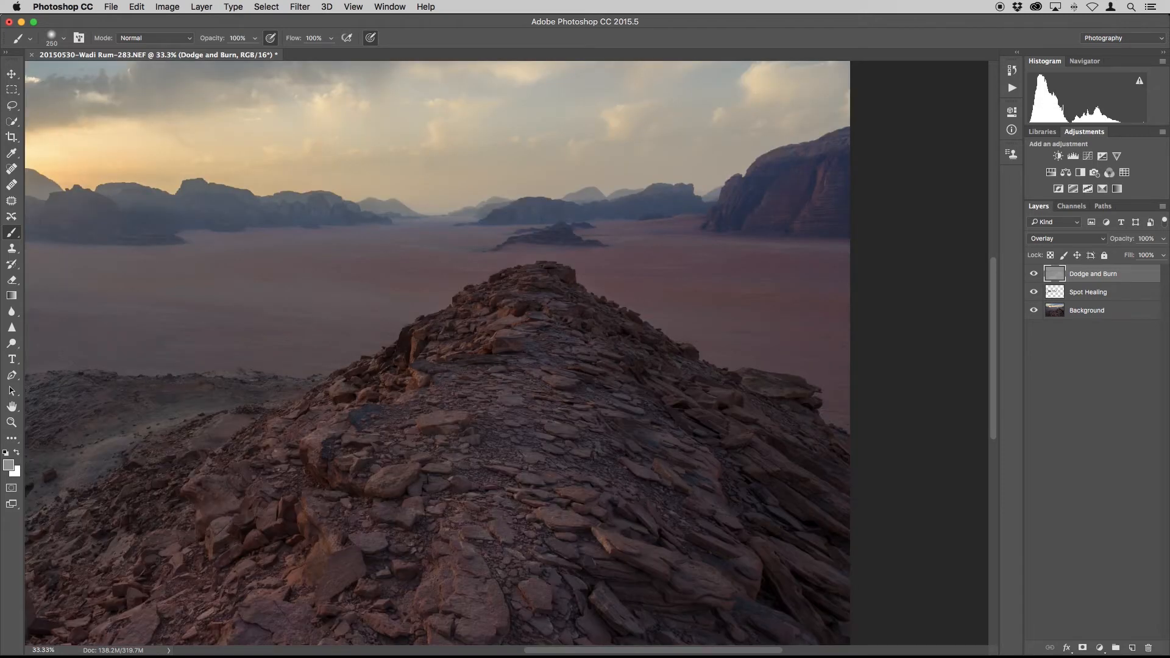
{"action": "left_click_drag", "start_coordinate": [474, 394], "coordinate": [712, 336]}
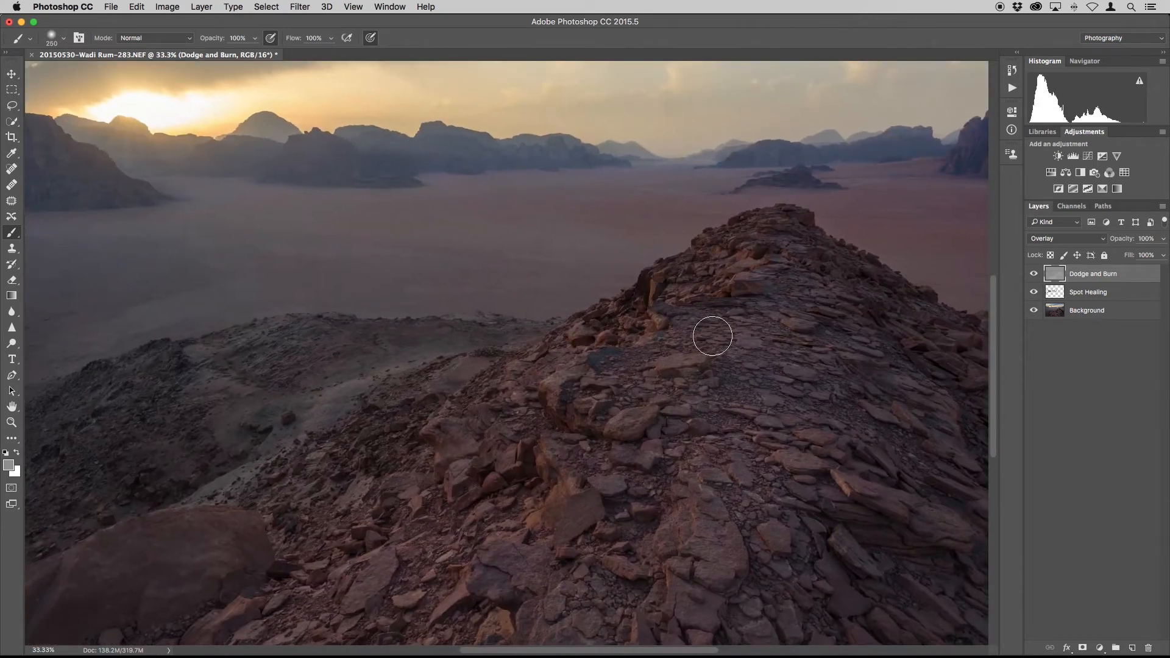
{"action": "key", "text": "super+minus"}
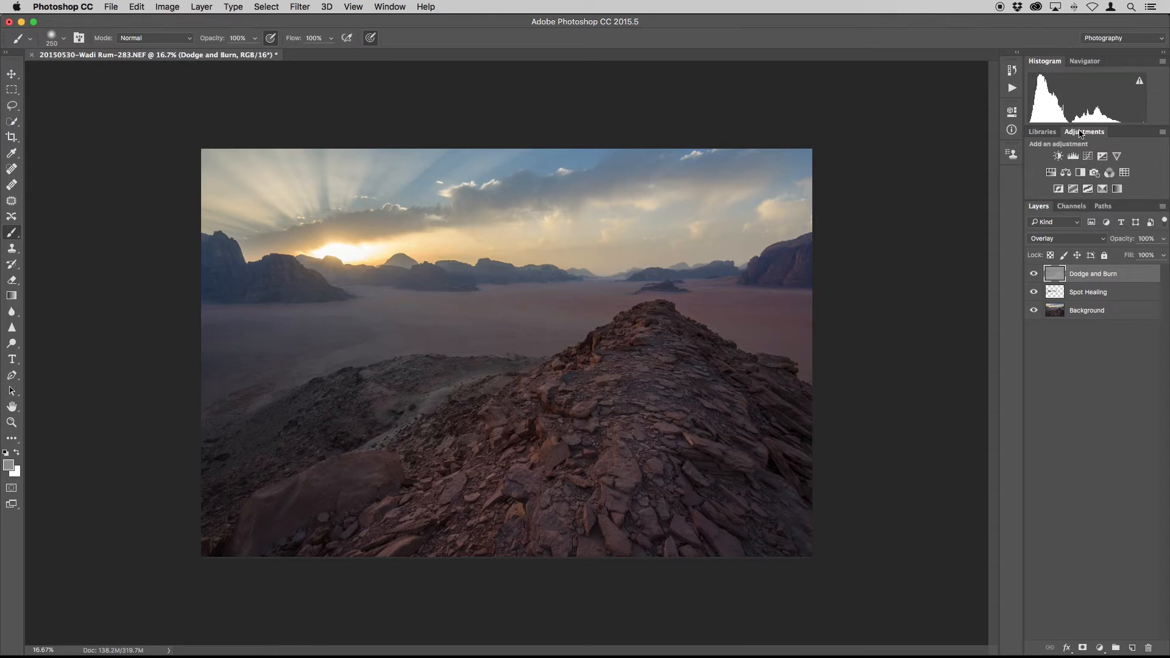
Add a Curves adjustment layer with a gentle S-curve, lowering the shadows and raising the highlights from input 193 to output 205.
{"action": "left_click", "coordinate": [1089, 158]}
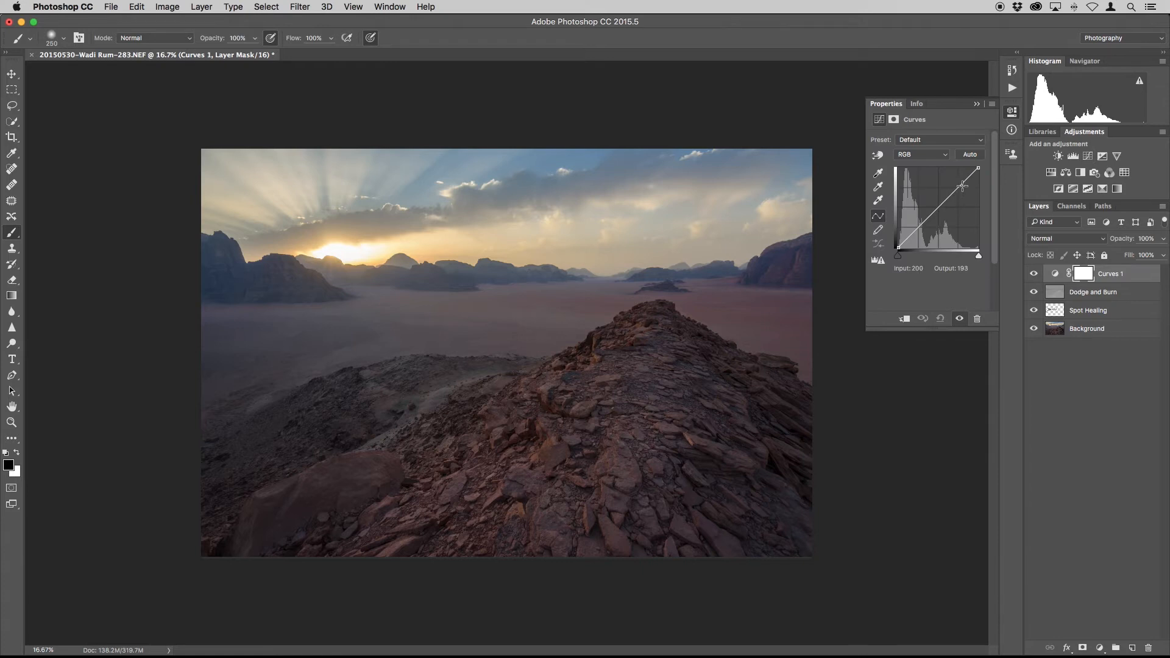
{"action": "left_click", "coordinate": [917, 229]}
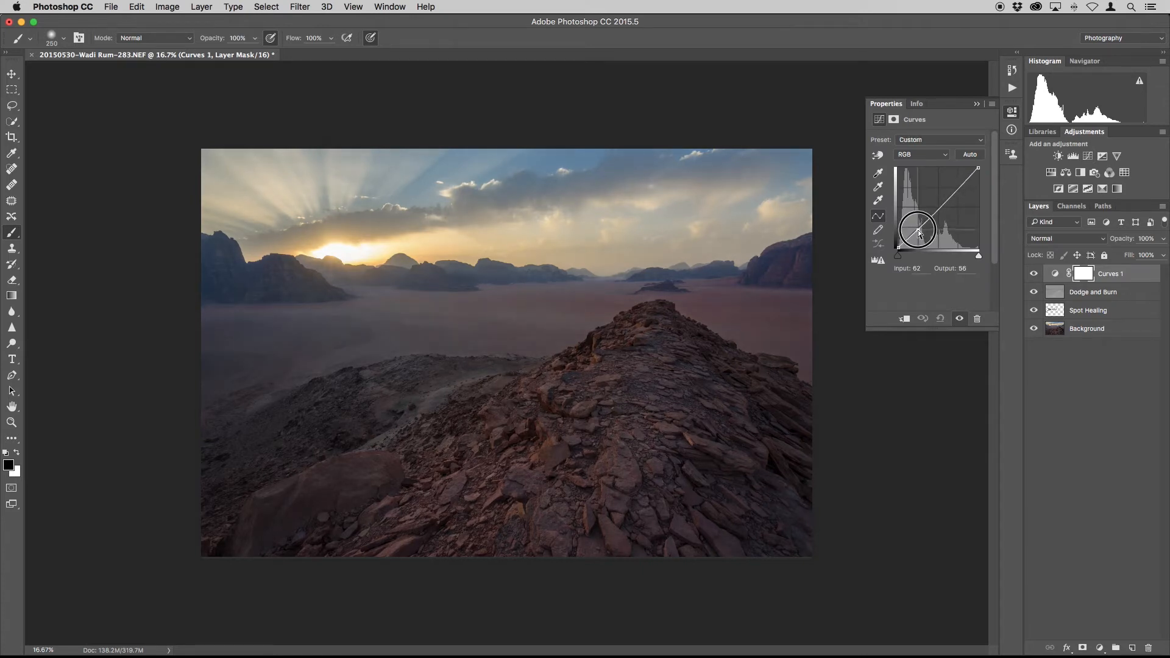
{"action": "left_click", "coordinate": [959, 184]}
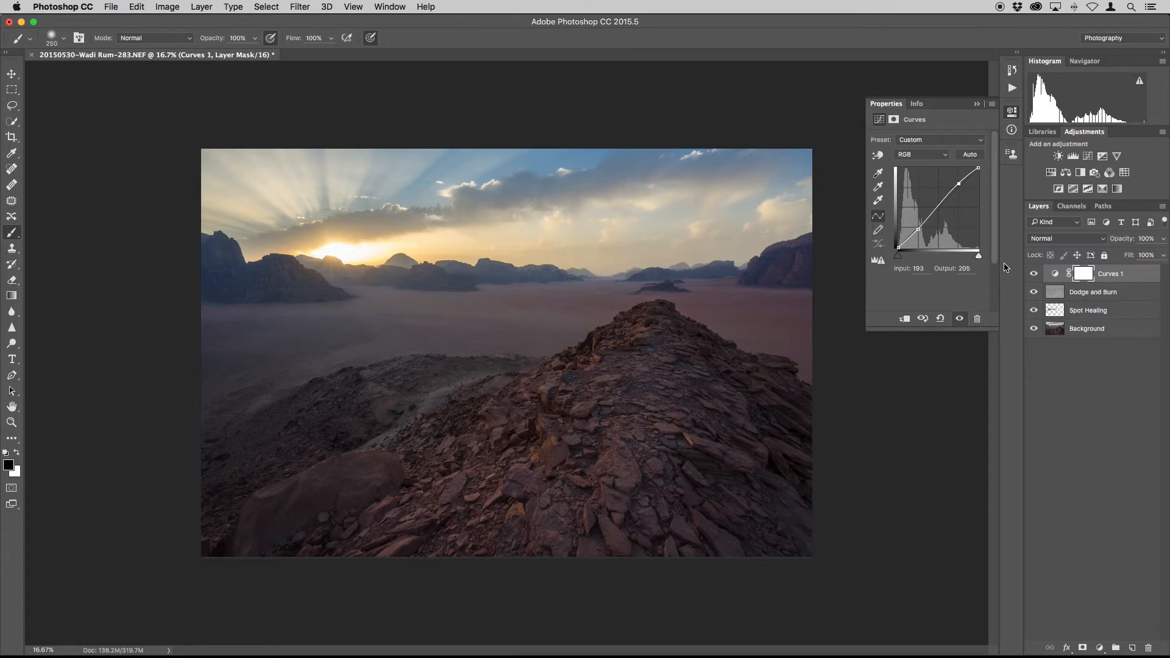
Compare the photo with and without the Curves adjustment layer.
{"action": "left_click", "coordinate": [1033, 274]}
{"action": "left_click", "coordinate": [1032, 275]}
{"action": "left_click", "coordinate": [1031, 275]}
{"action": "left_click", "coordinate": [1034, 275]}
{"action": "left_click", "coordinate": [1035, 275]}
{"action": "left_click", "coordinate": [1036, 276]}
{"action": "left_click", "coordinate": [1036, 275]}
{"action": "left_click", "coordinate": [1036, 276]}
{"action": "left_click", "coordinate": [1037, 277]}
{"action": "left_click", "coordinate": [1037, 276]}
Delete the Curves layer's mask and the Curves adjustment layer itself.
{"action": "left_click", "coordinate": [1148, 647]}
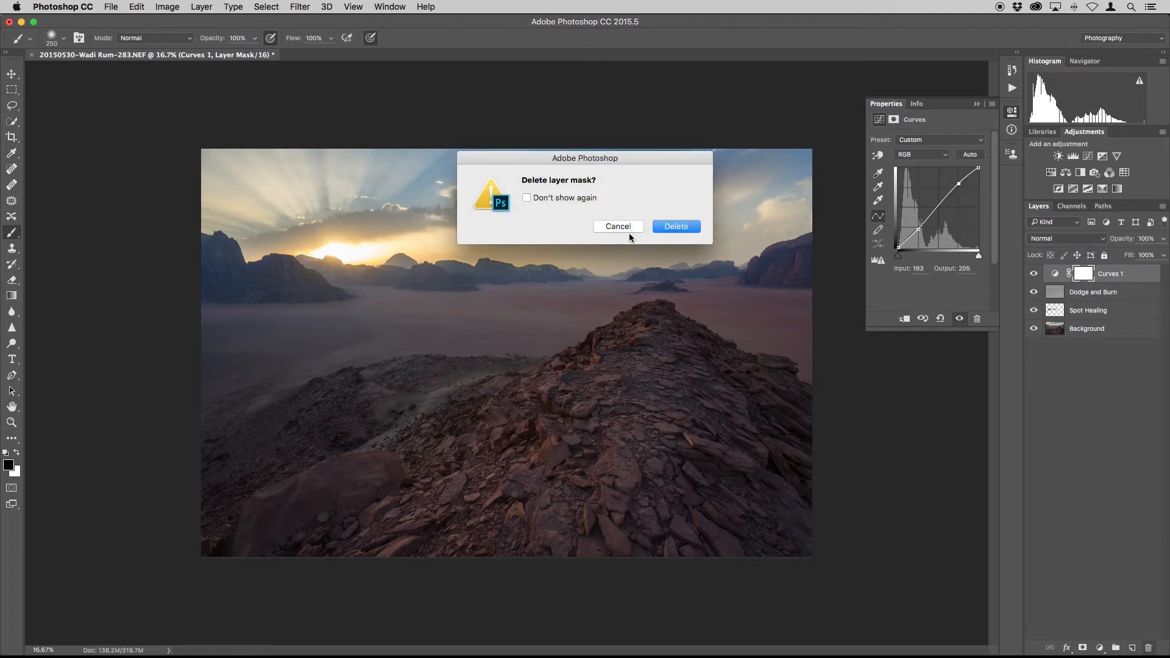
{"action": "left_click", "coordinate": [675, 231]}
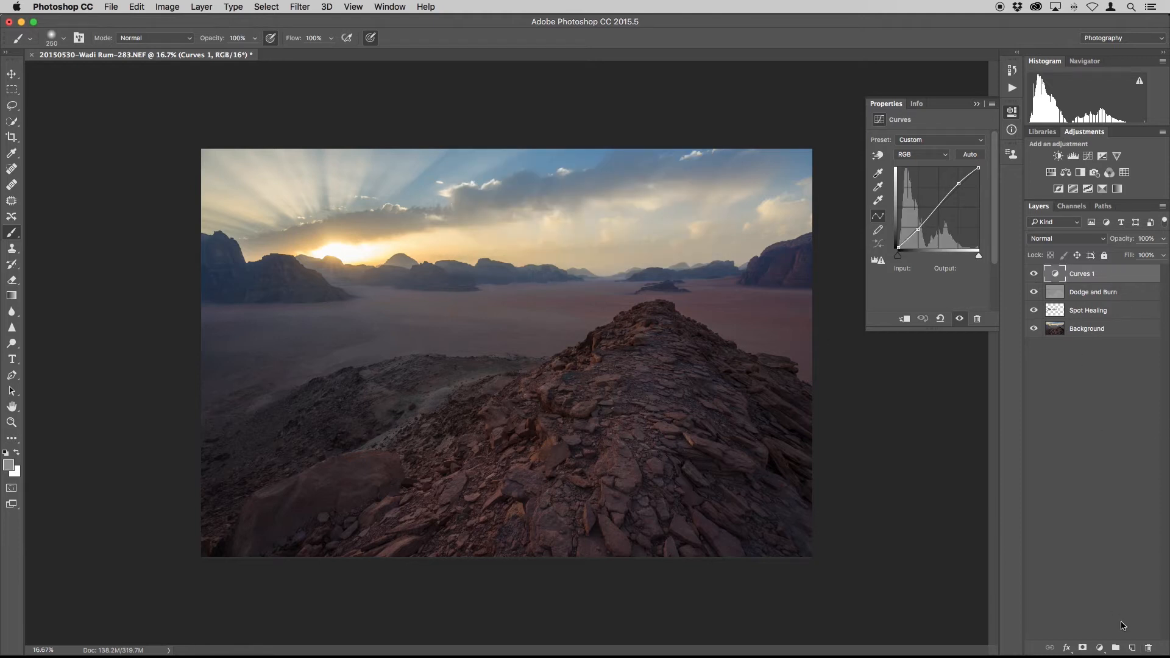
{"action": "left_click", "coordinate": [1148, 648]}
{"action": "left_click", "coordinate": [671, 228]}
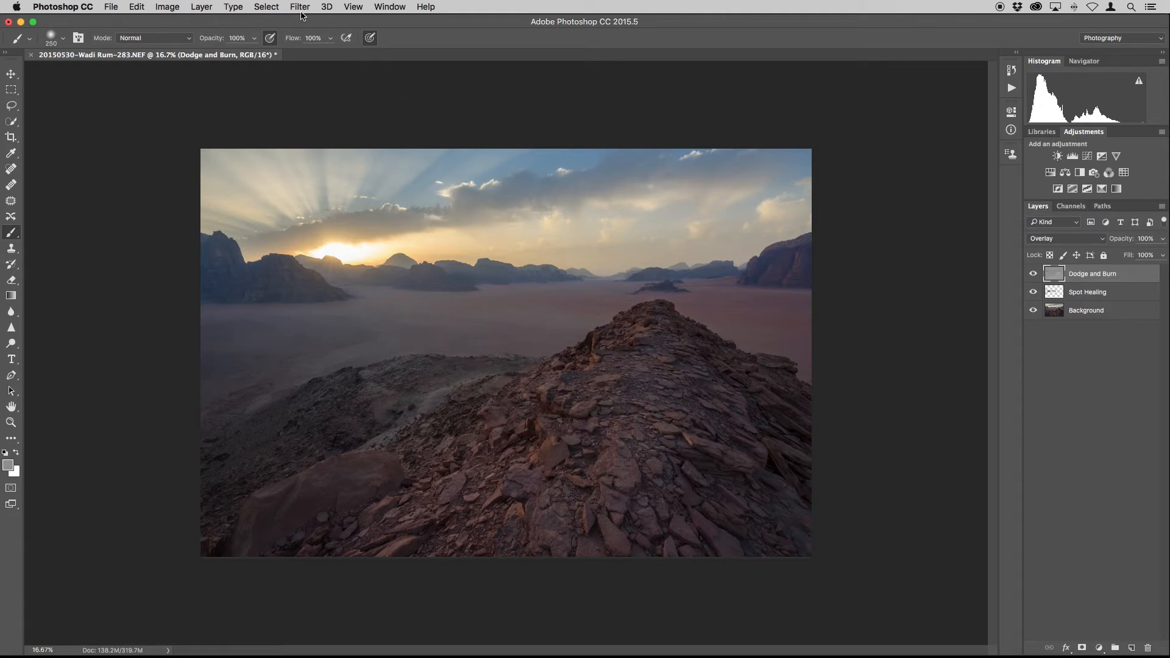
{"action": "left_click", "coordinate": [300, 8]}
{"action": "mouse_move", "coordinate": [341, 279]}
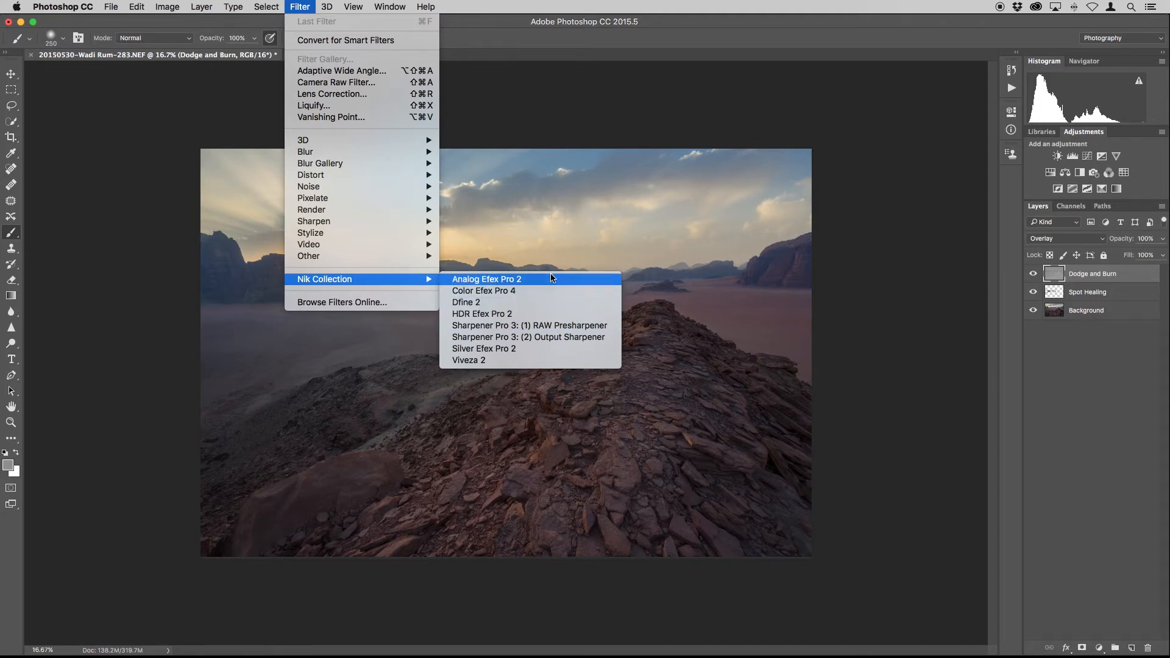
{"action": "left_click", "coordinate": [485, 292]}
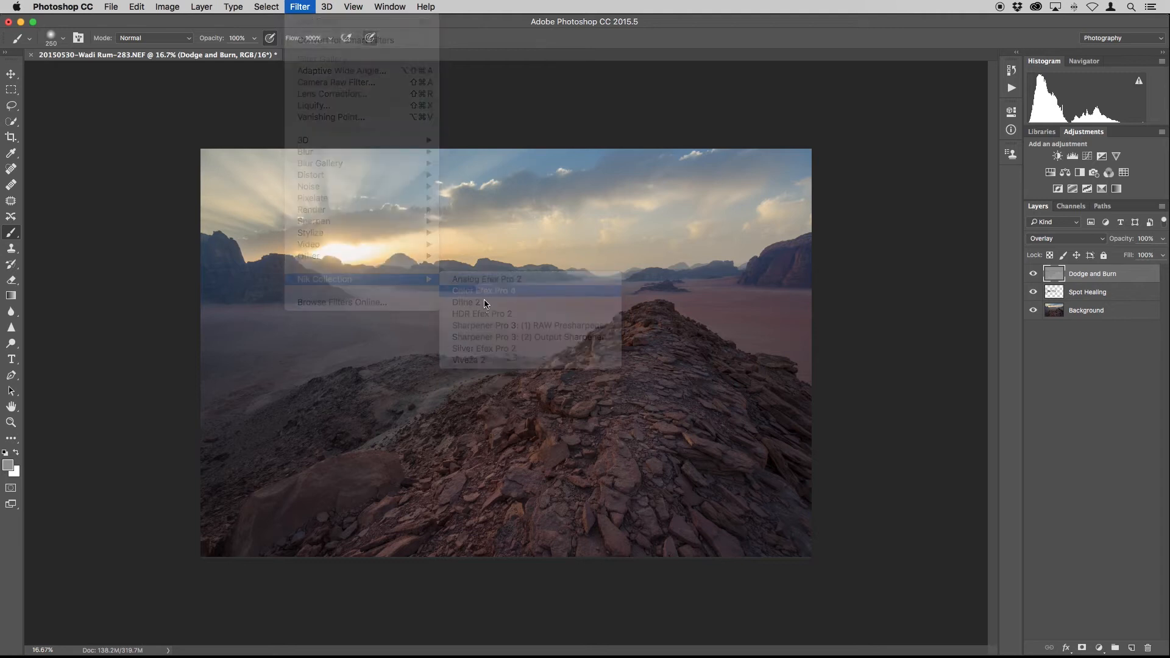
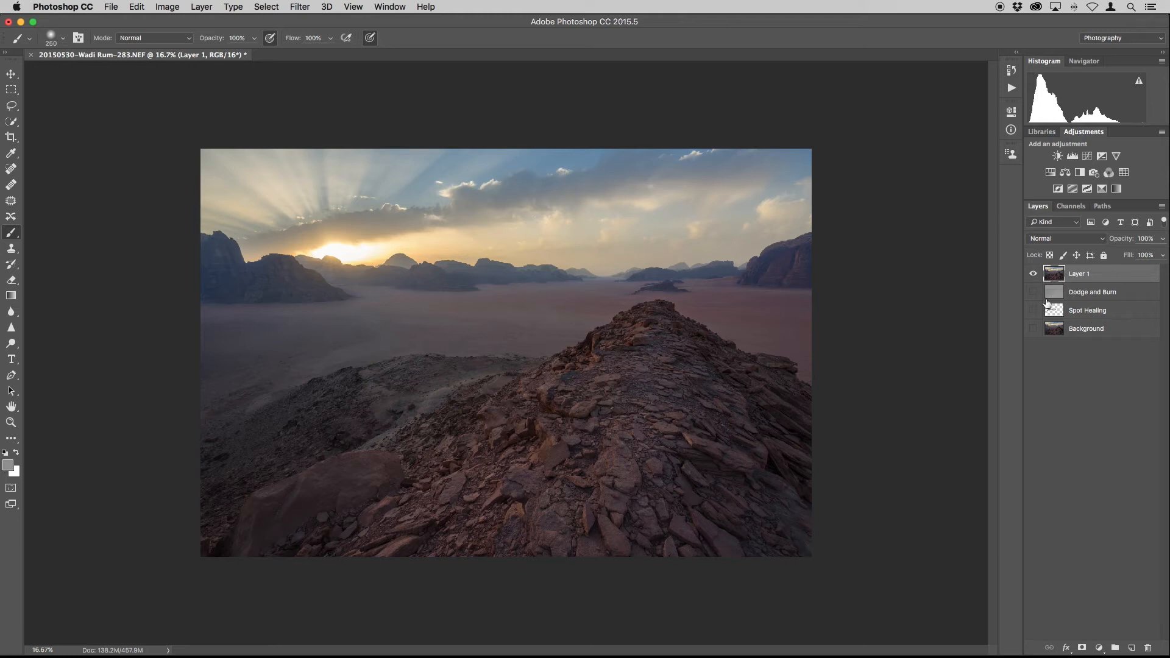
Make the three layers below the merged layer visible again and rename the merged layer as Composite.
{"action": "left_click_drag", "start_coordinate": [1035, 297], "coordinate": [1033, 331]}
{"action": "double_click", "coordinate": [1079, 275]}
{"action": "type", "text": "Composite"}
{"action": "key", "text": "Return"}
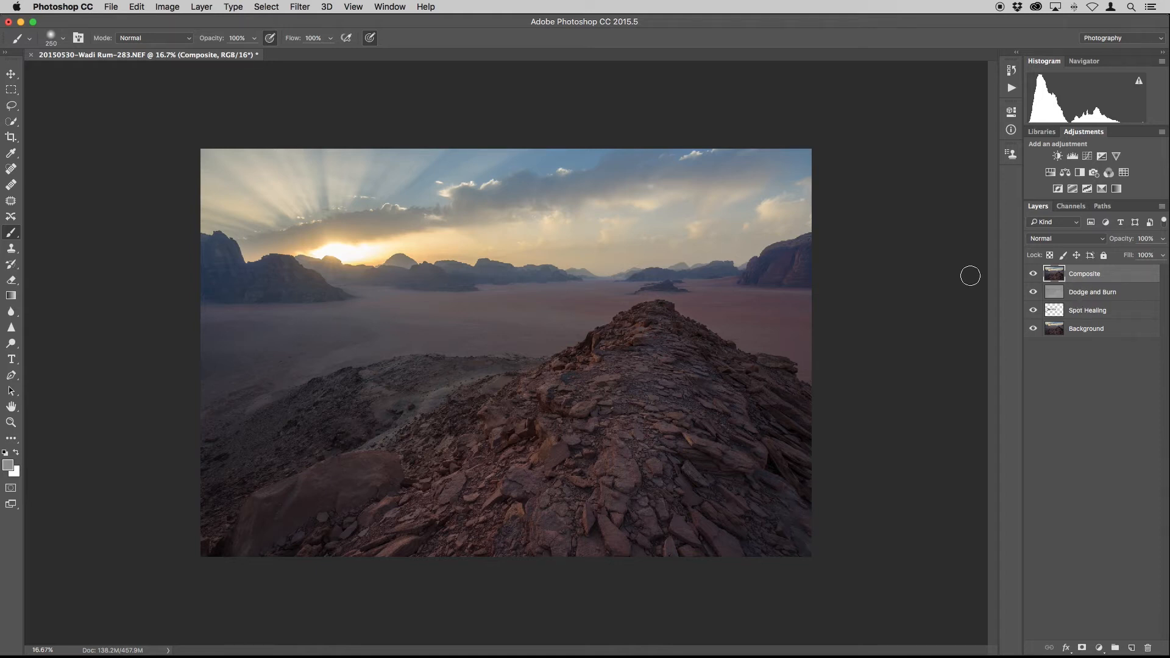
Open the Composite layer in the Nik Collection's Color Efex Pro 4 filter and enlarge its window to full screen.
{"action": "left_click", "coordinate": [303, 8]}
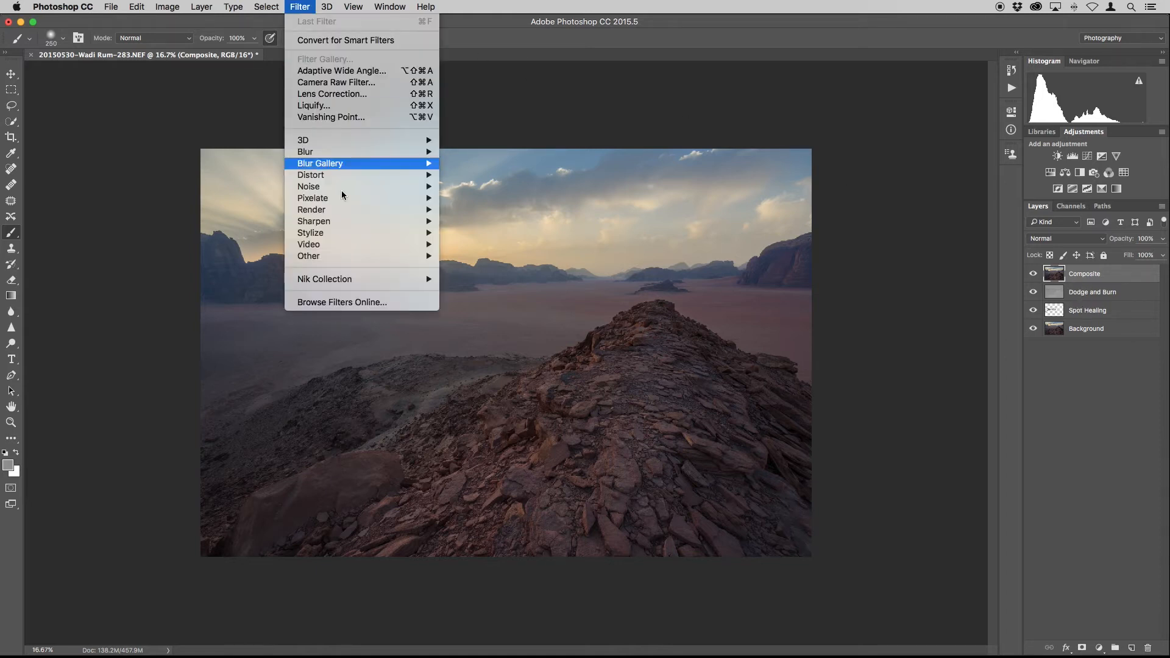
{"action": "left_click", "coordinate": [329, 282]}
{"action": "left_click", "coordinate": [507, 291]}
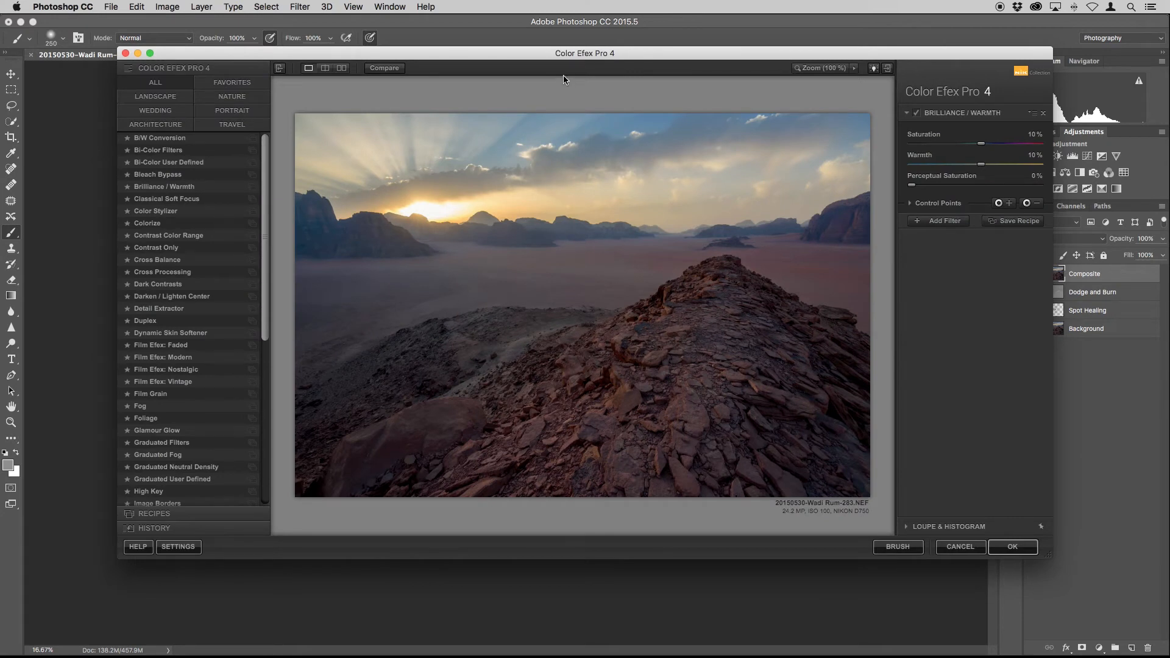
{"action": "left_click", "coordinate": [150, 53]}
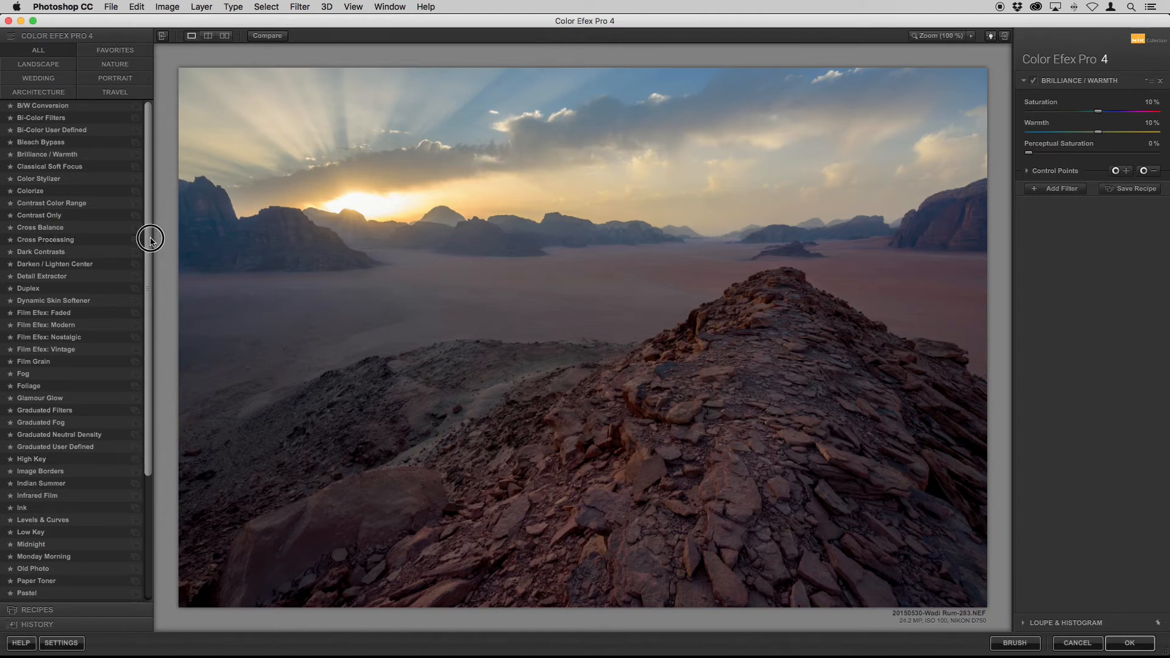
Apply the Pro Contrast filter and set its Dynamic Contrast to 40%, after trying 100%.
{"action": "left_click_drag", "start_coordinate": [149, 236], "coordinate": [159, 384]}
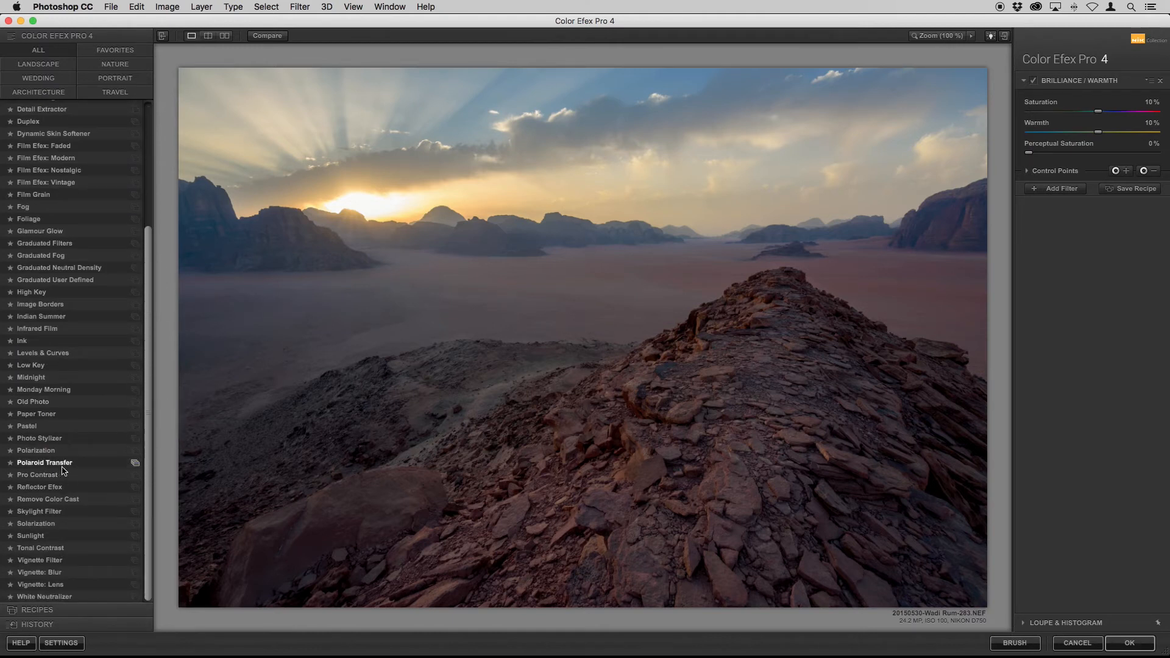
{"action": "left_click", "coordinate": [44, 478]}
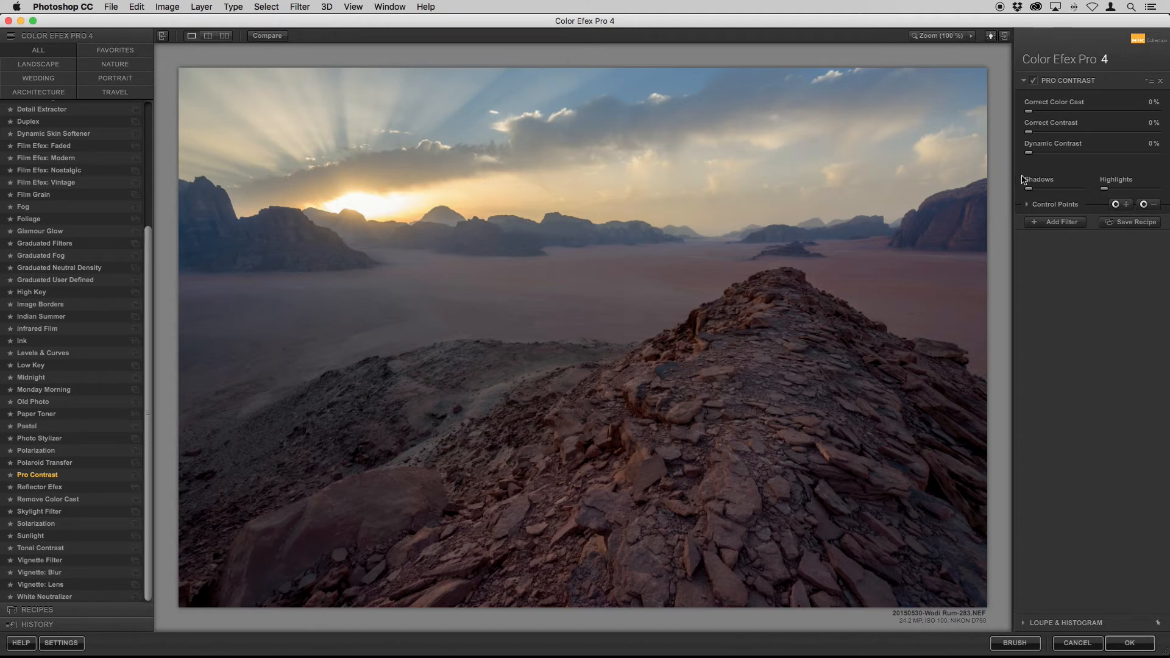
{"action": "left_click_drag", "start_coordinate": [1029, 157], "coordinate": [1162, 163]}
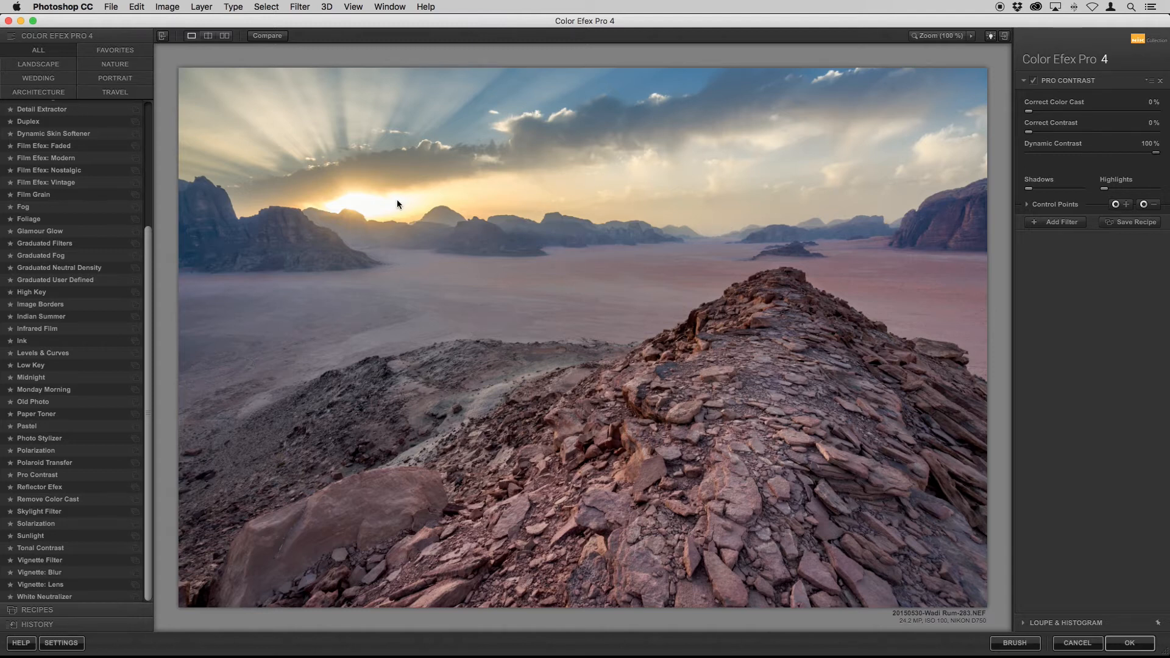
{"action": "left_click_drag", "start_coordinate": [1158, 159], "coordinate": [1078, 157]}
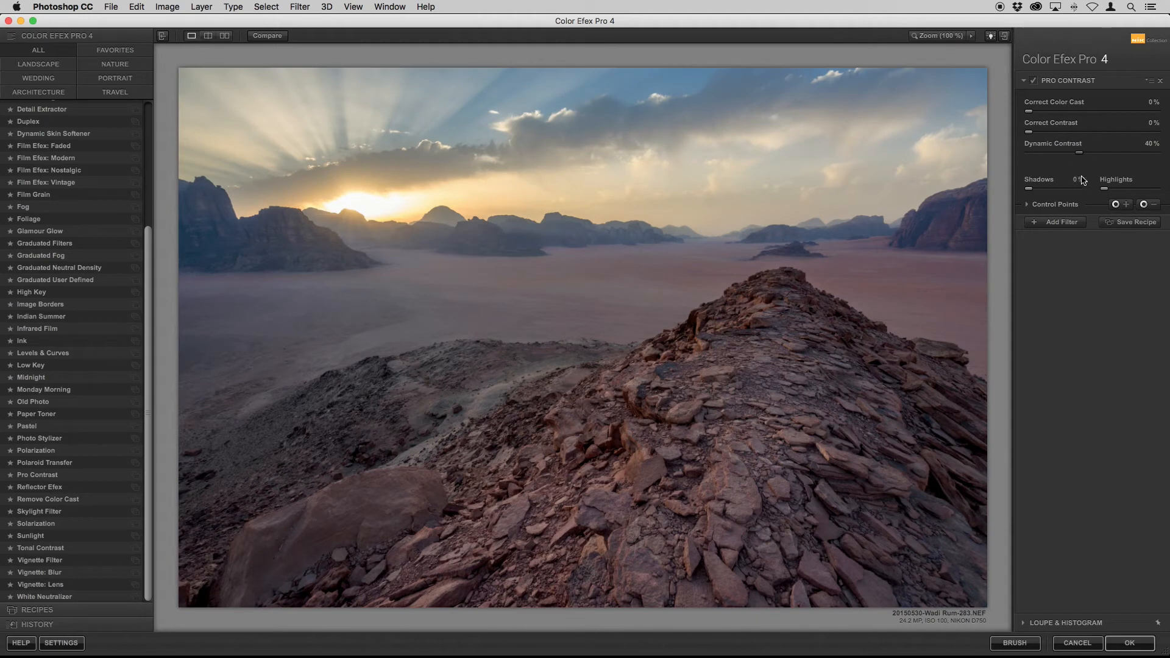
Try Correct Contrast at 98% while checking the histogram's clipped highlights, and return it to 0%.
{"action": "left_click_drag", "start_coordinate": [1029, 133], "coordinate": [1152, 144]}
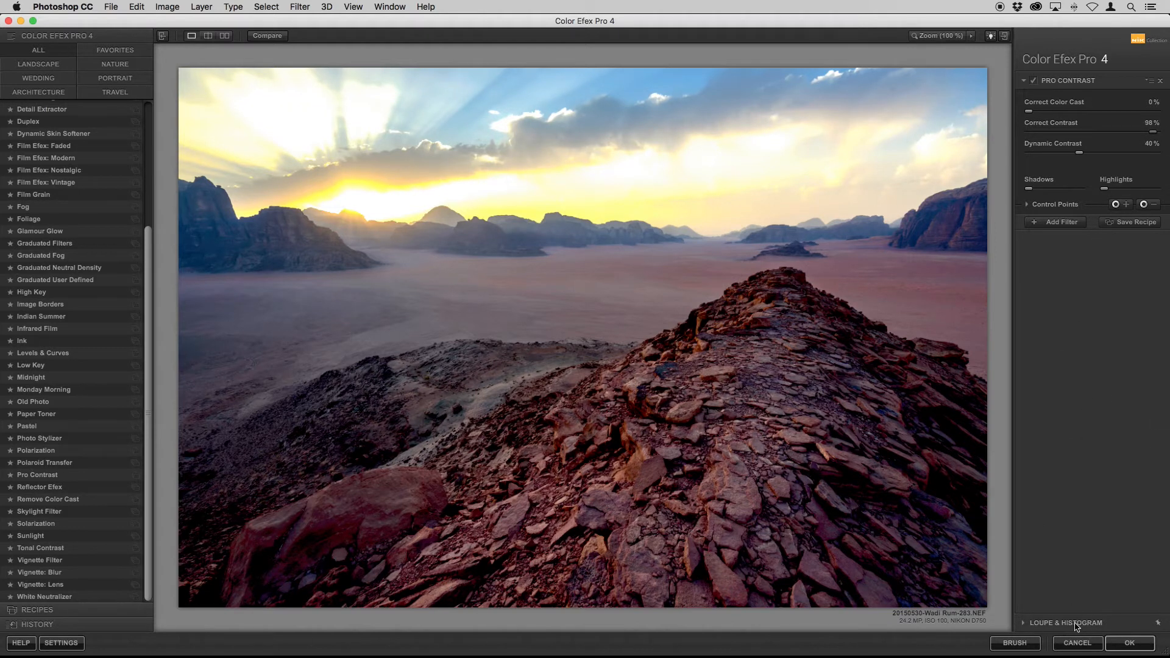
{"action": "left_click", "coordinate": [1026, 623]}
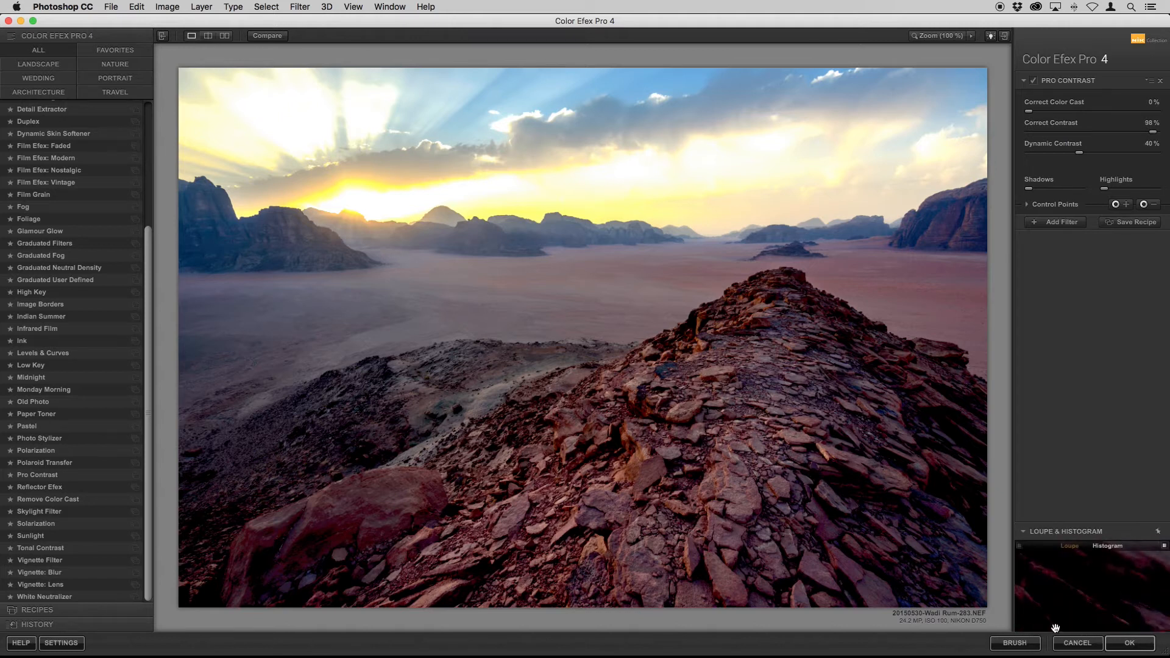
{"action": "left_click", "coordinate": [1108, 547]}
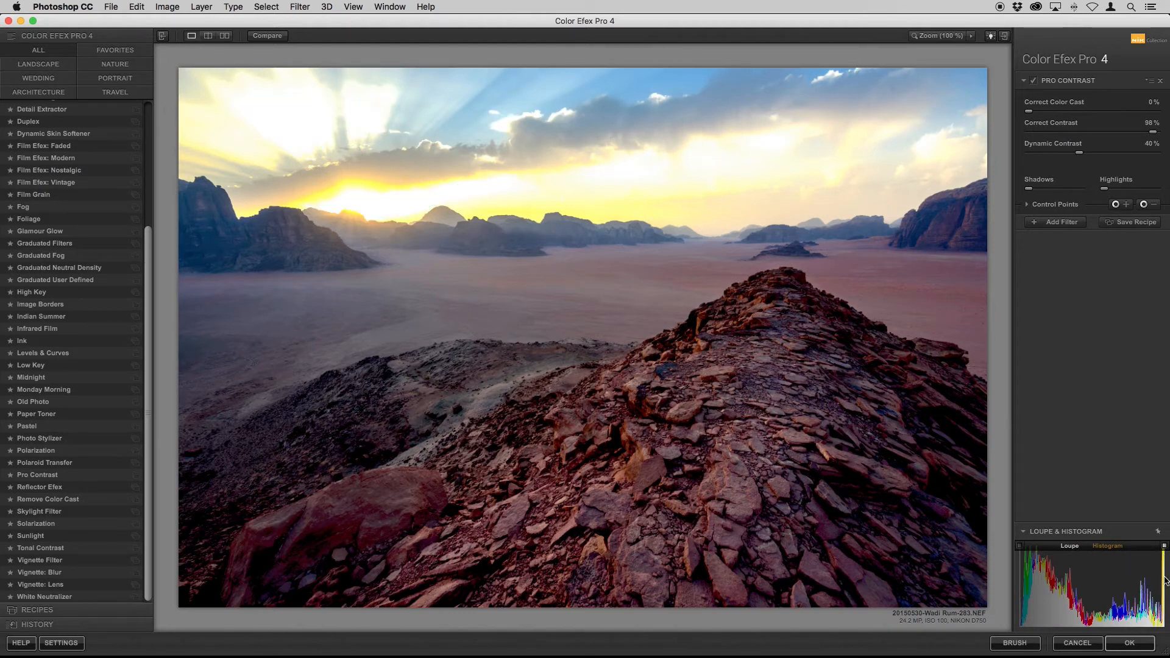
{"action": "mouse_move", "coordinate": [1165, 547]}
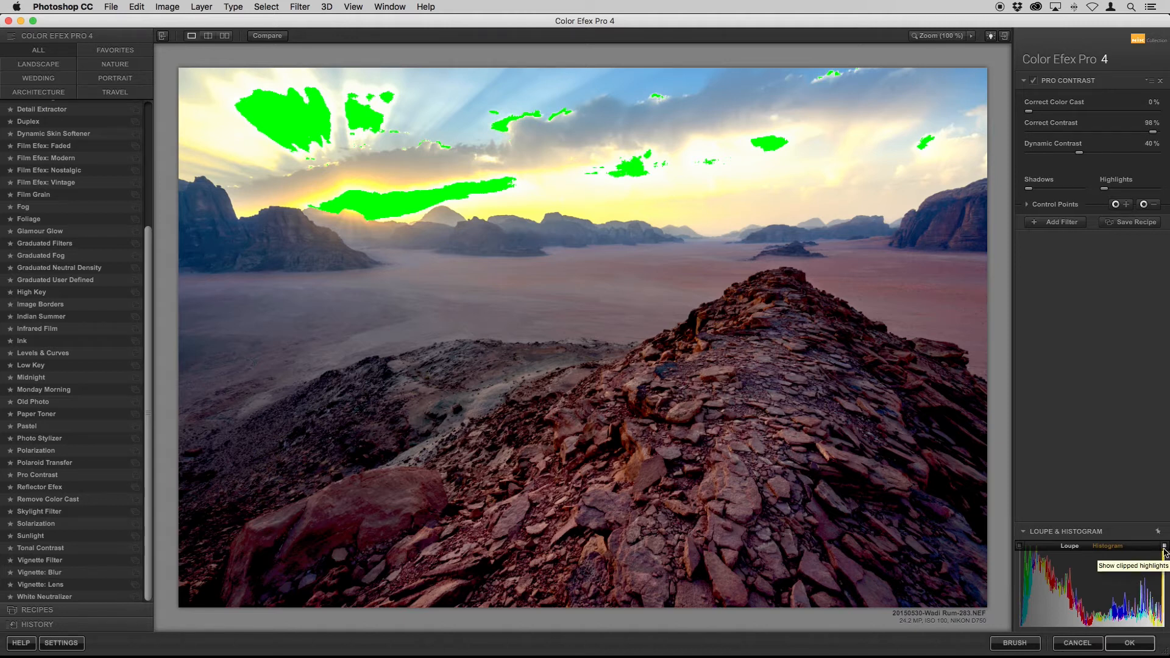
{"action": "left_click_drag", "start_coordinate": [1152, 132], "coordinate": [1031, 138]}
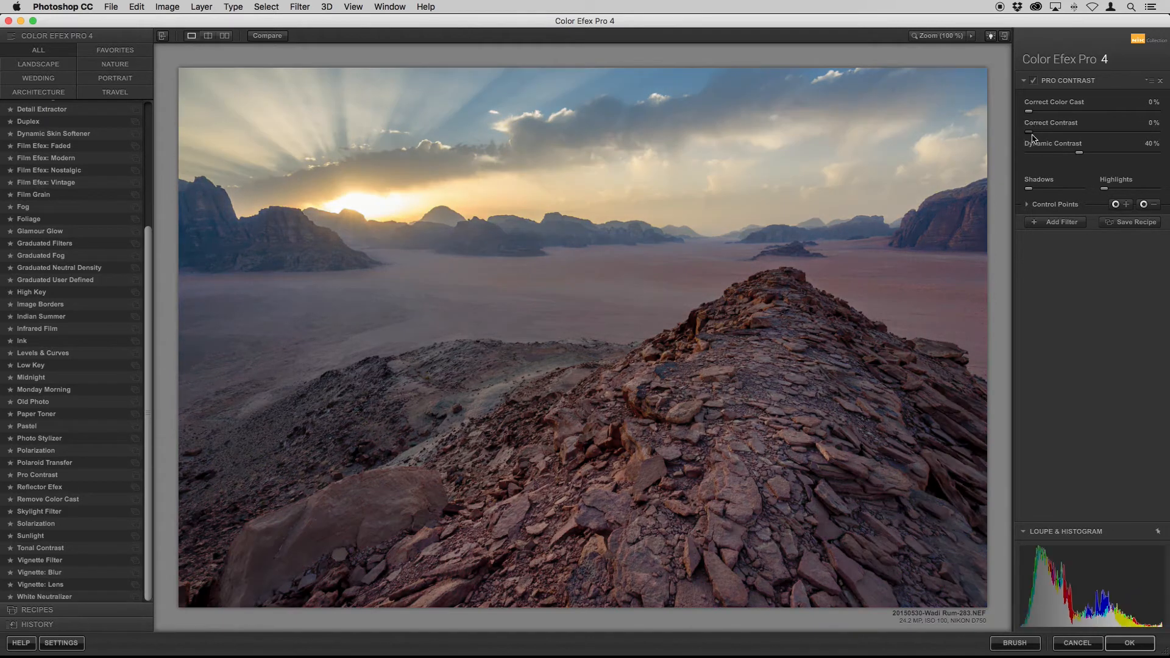
Set Correct Contrast to 25% and Correct Color Cast to 20% in the Pro Contrast filter.
{"action": "left_click_drag", "start_coordinate": [1030, 136], "coordinate": [1078, 142]}
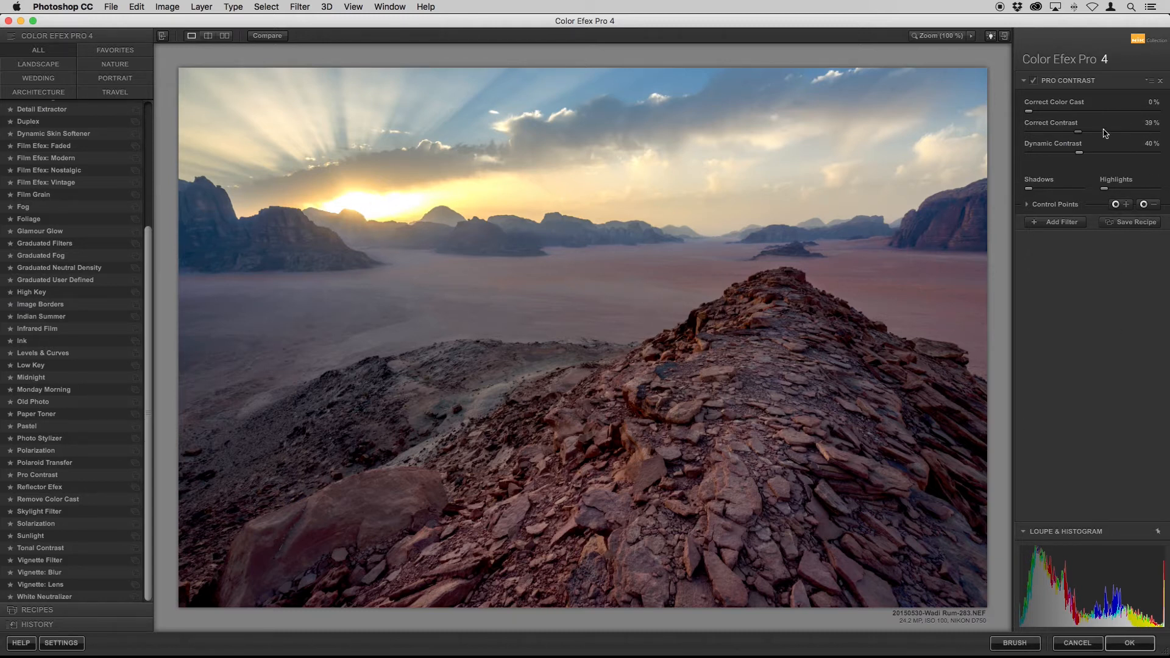
{"action": "mouse_move", "coordinate": [1079, 135]}
{"action": "left_mouse_down"}
{"action": "mouse_move", "coordinate": [1044, 135]}
{"action": "mouse_move", "coordinate": [1061, 135]}
{"action": "left_mouse_up"}
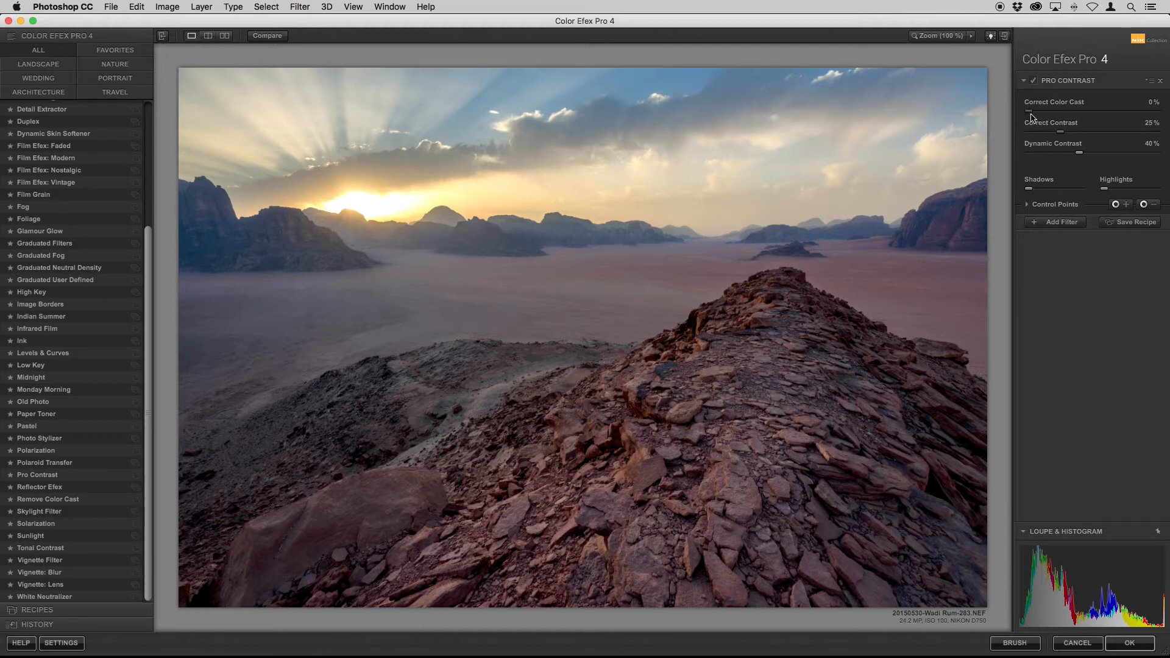
{"action": "left_click_drag", "start_coordinate": [1029, 115], "coordinate": [1002, 118]}
{"action": "left_click_drag", "start_coordinate": [1026, 113], "coordinate": [1076, 119]}
{"action": "left_click_drag", "start_coordinate": [1068, 117], "coordinate": [1057, 121]}
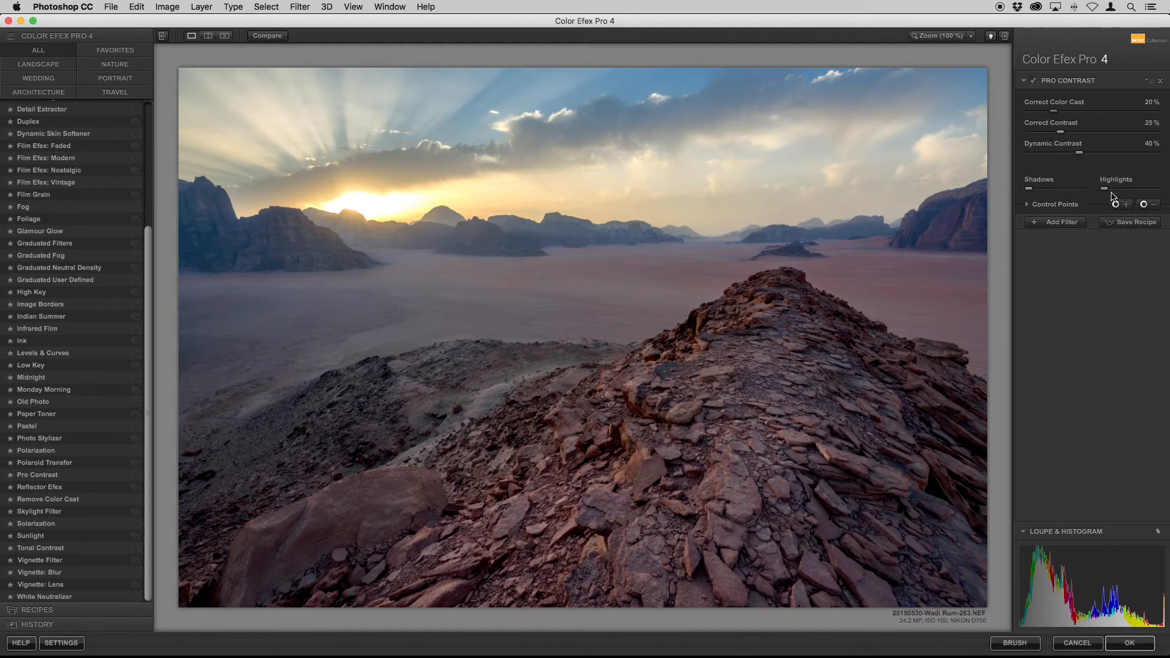
Try Correct Contrast at 82% with full Highlights protection, and return the Highlights protection to 0%.
{"action": "left_click_drag", "start_coordinate": [1060, 135], "coordinate": [1134, 141]}
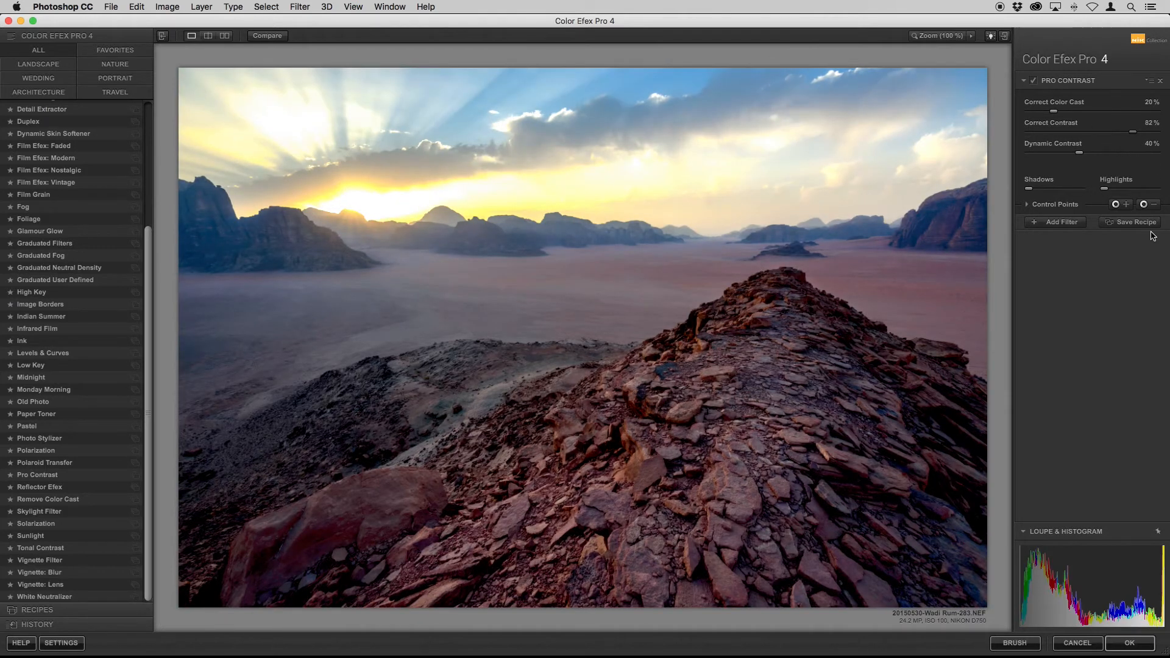
{"action": "left_click_drag", "start_coordinate": [1107, 193], "coordinate": [1168, 207]}
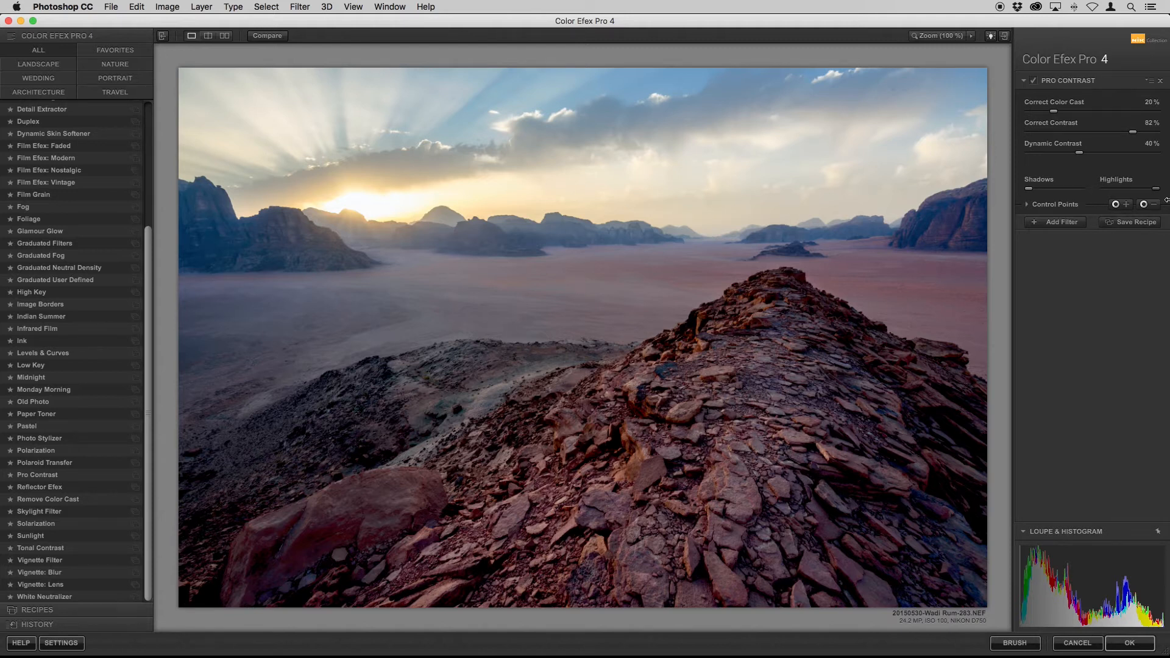
{"action": "left_click_drag", "start_coordinate": [1156, 188], "coordinate": [1104, 189]}
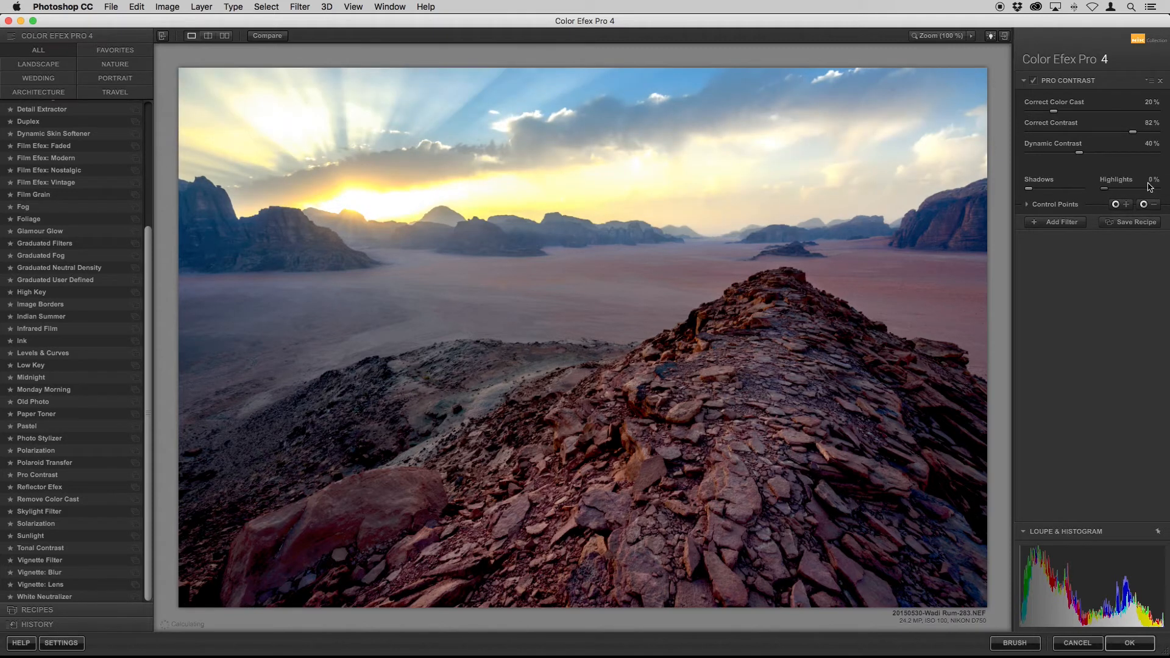
Set Correct Contrast to 40% and raise the Highlights protection to about half while checking the histogram's bright end.
{"action": "left_click_drag", "start_coordinate": [1132, 132], "coordinate": [1082, 137]}
{"action": "mouse_move", "coordinate": [1165, 573]}
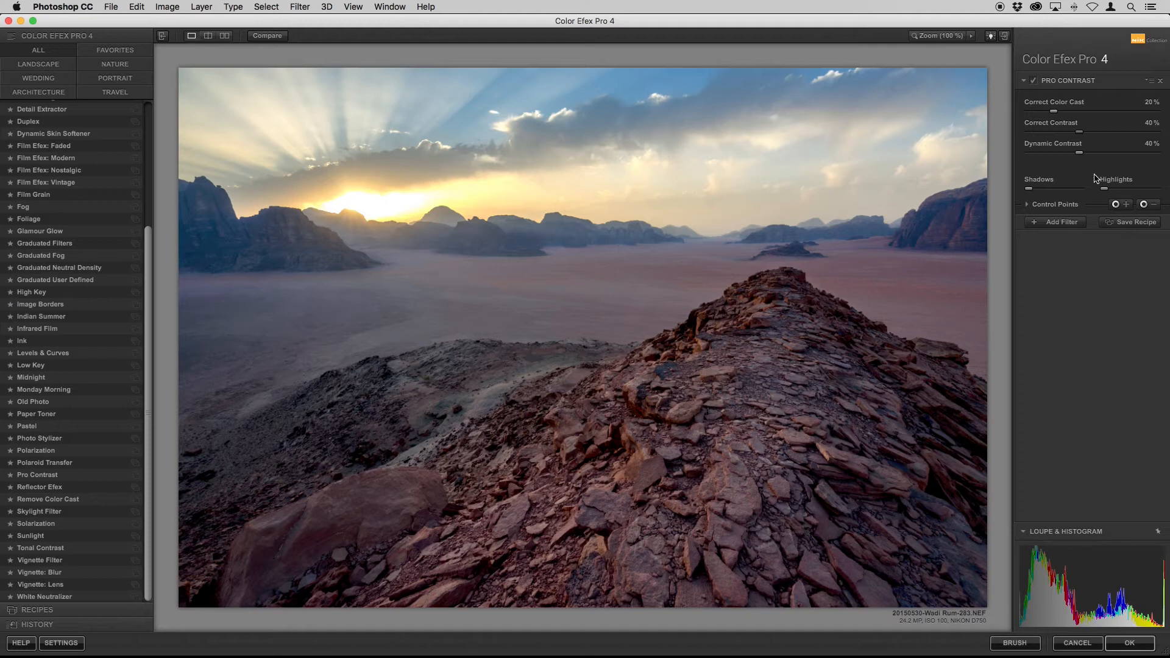
{"action": "left_click_drag", "start_coordinate": [1104, 189], "coordinate": [1128, 199]}
{"action": "mouse_move", "coordinate": [1159, 621]}
Compare the photo with and without the Pro Contrast filter, examining the sky around the sun.
{"action": "left_click", "coordinate": [1034, 81]}
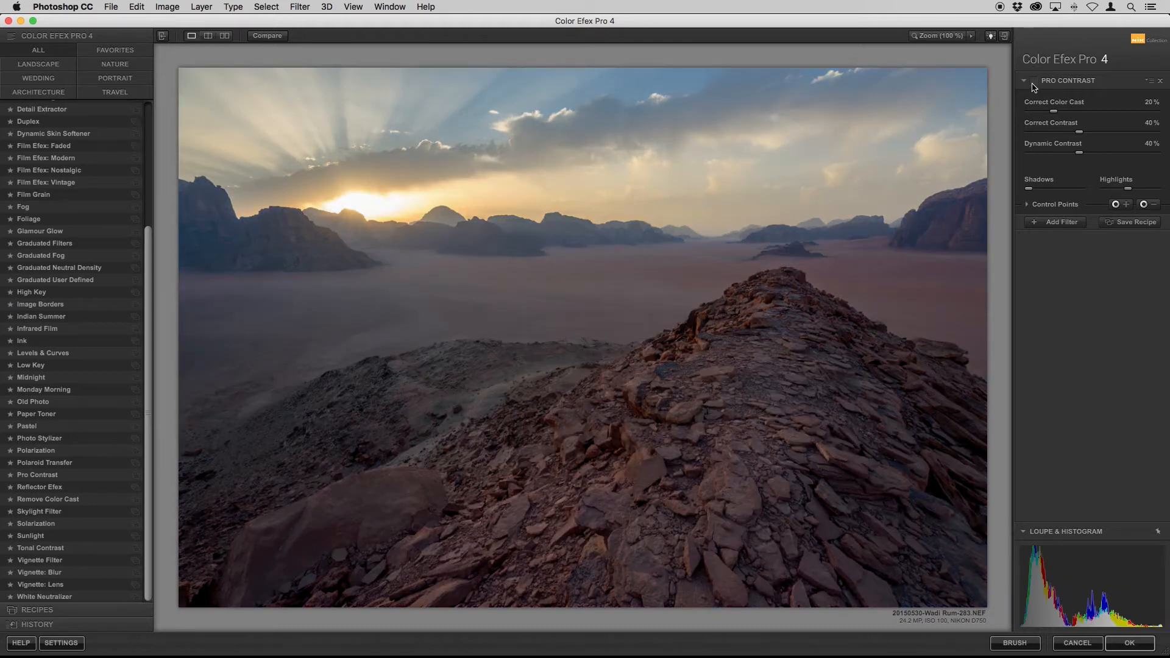
{"action": "left_click", "coordinate": [1034, 83]}
{"action": "left_click", "coordinate": [1033, 83]}
{"action": "left_click", "coordinate": [1035, 84]}
{"action": "left_click", "coordinate": [1035, 84]}
{"action": "left_click", "coordinate": [1034, 83]}
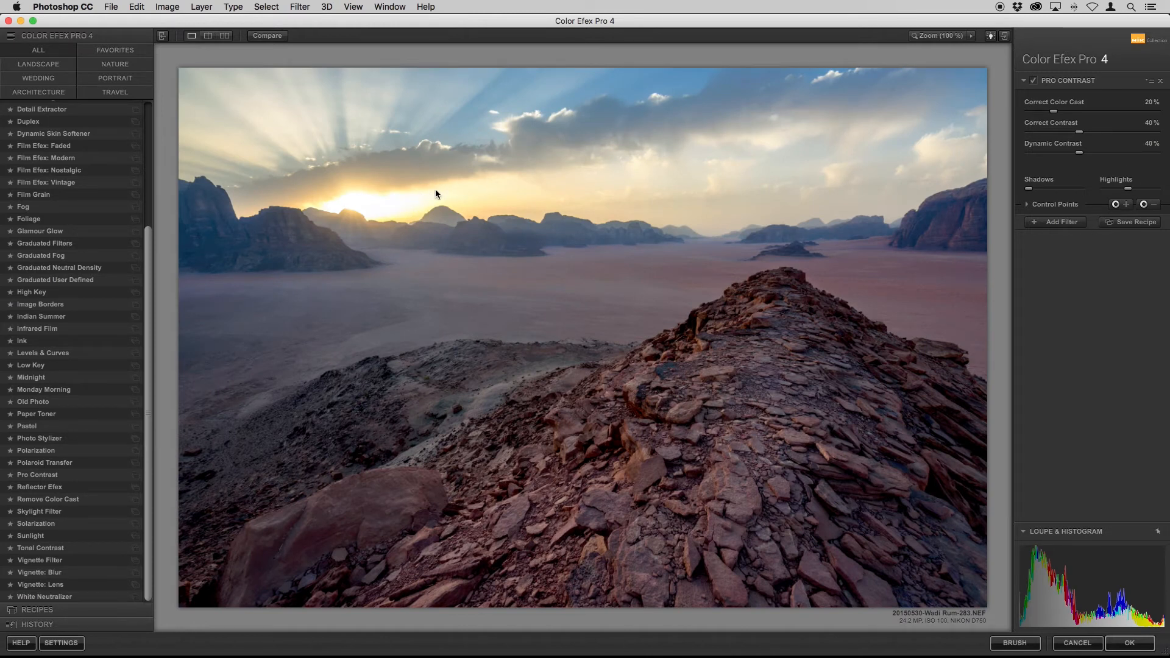
{"action": "left_click", "coordinate": [1033, 81]}
{"action": "left_click", "coordinate": [1033, 81]}
Set the Pro Contrast Highlights protection to about half, after trying the maximum, and lower Correct Contrast to 29%.
{"action": "left_click_drag", "start_coordinate": [1128, 190], "coordinate": [1162, 198]}
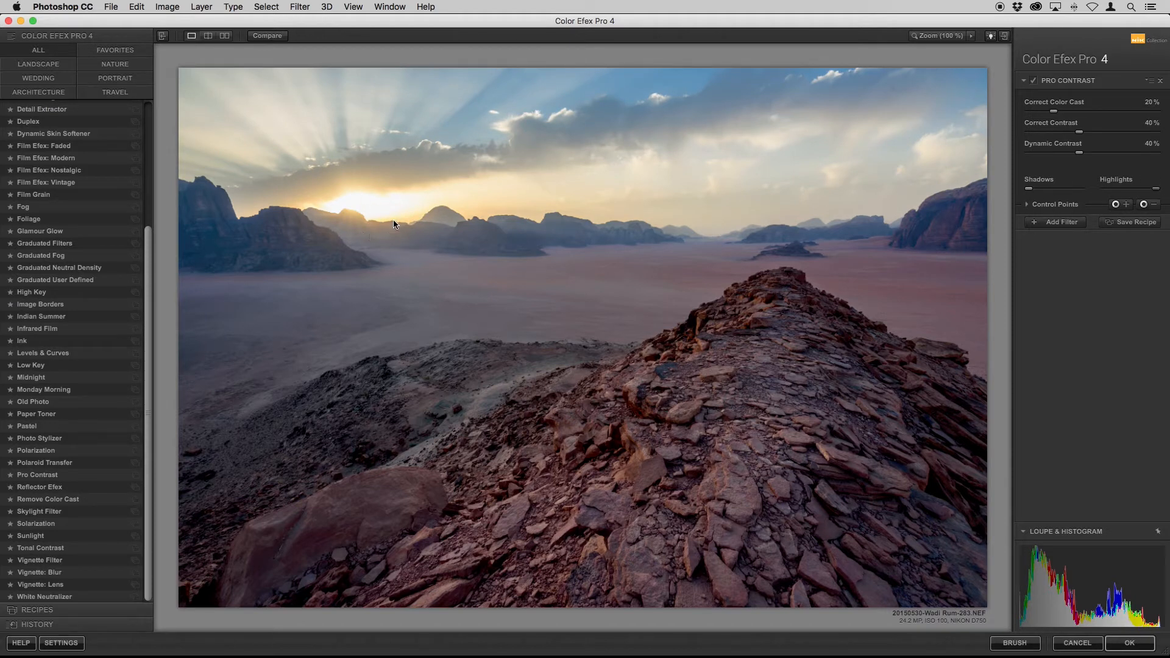
{"action": "left_click_drag", "start_coordinate": [1156, 188], "coordinate": [1133, 194]}
{"action": "left_click_drag", "start_coordinate": [1079, 133], "coordinate": [1064, 137]}
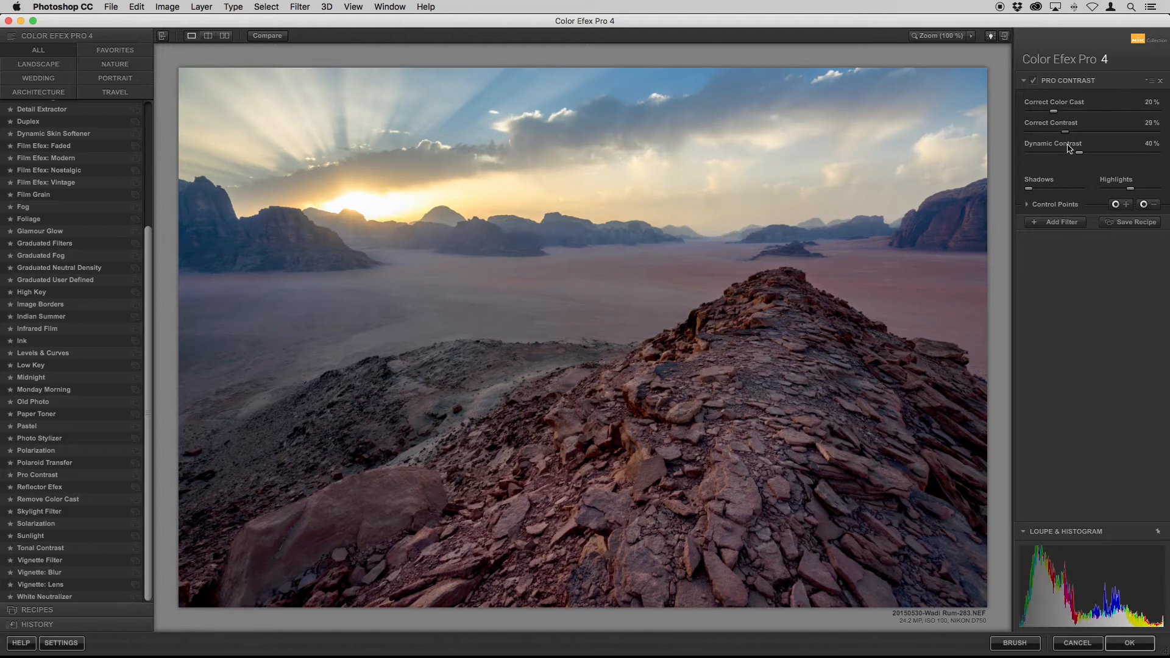
Compare the photo before and after the revised Pro Contrast settings, leaving the filter enabled.
{"action": "left_click", "coordinate": [1034, 81]}
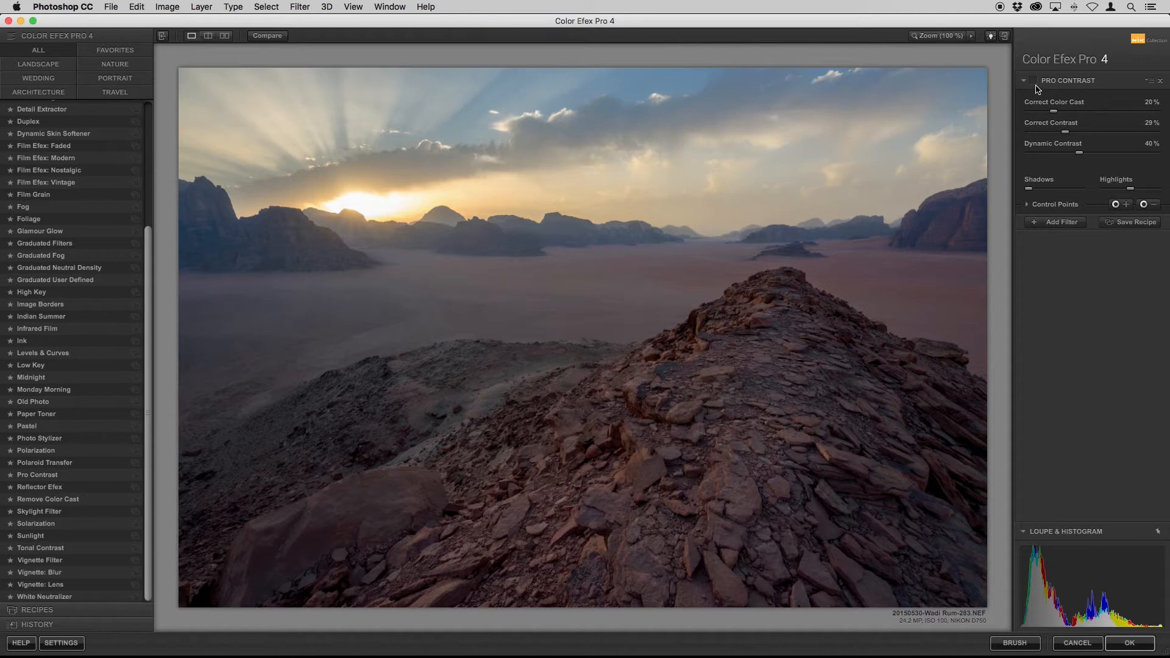
{"action": "left_click", "coordinate": [1035, 85]}
{"action": "left_click", "coordinate": [1035, 85]}
{"action": "left_click", "coordinate": [1035, 82]}
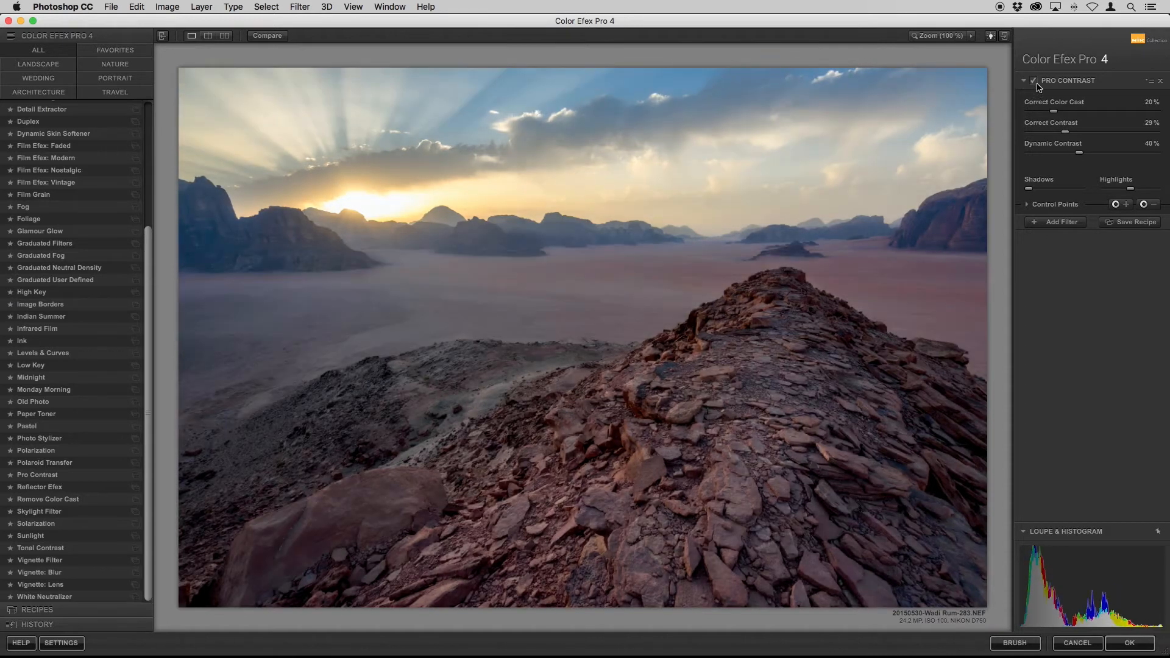
{"action": "left_click", "coordinate": [1035, 84]}
{"action": "left_click", "coordinate": [1035, 84]}
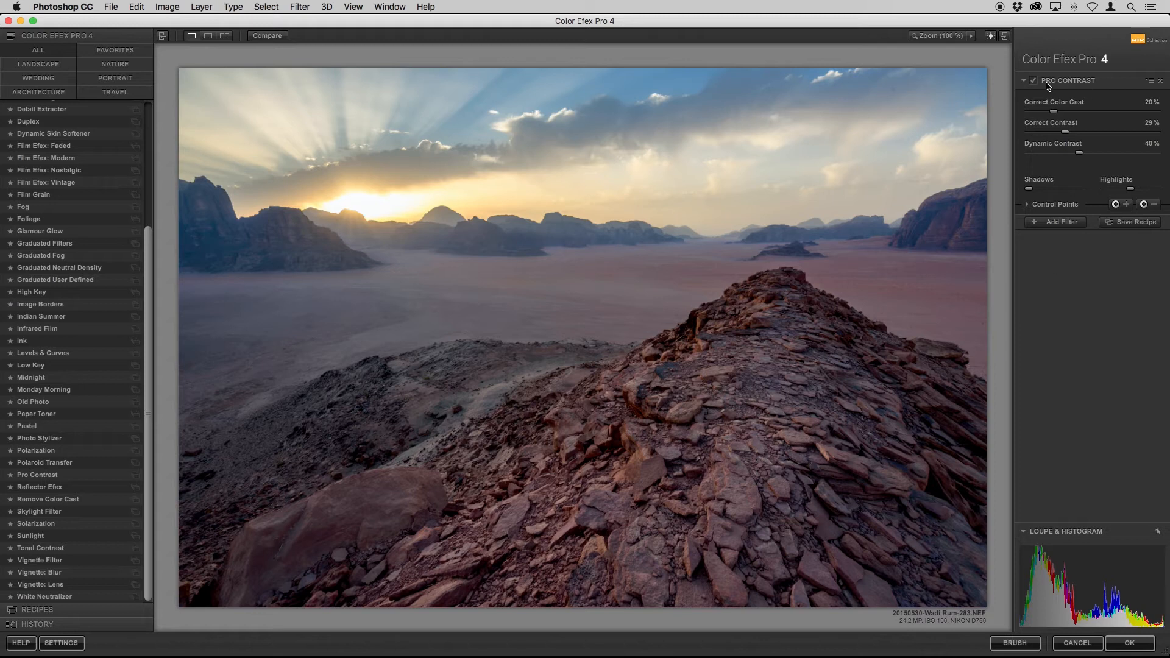
Add a Polarization filter to the stack and set its Strength to 26%, after trying 0% and 200%.
{"action": "left_click", "coordinate": [1060, 221]}
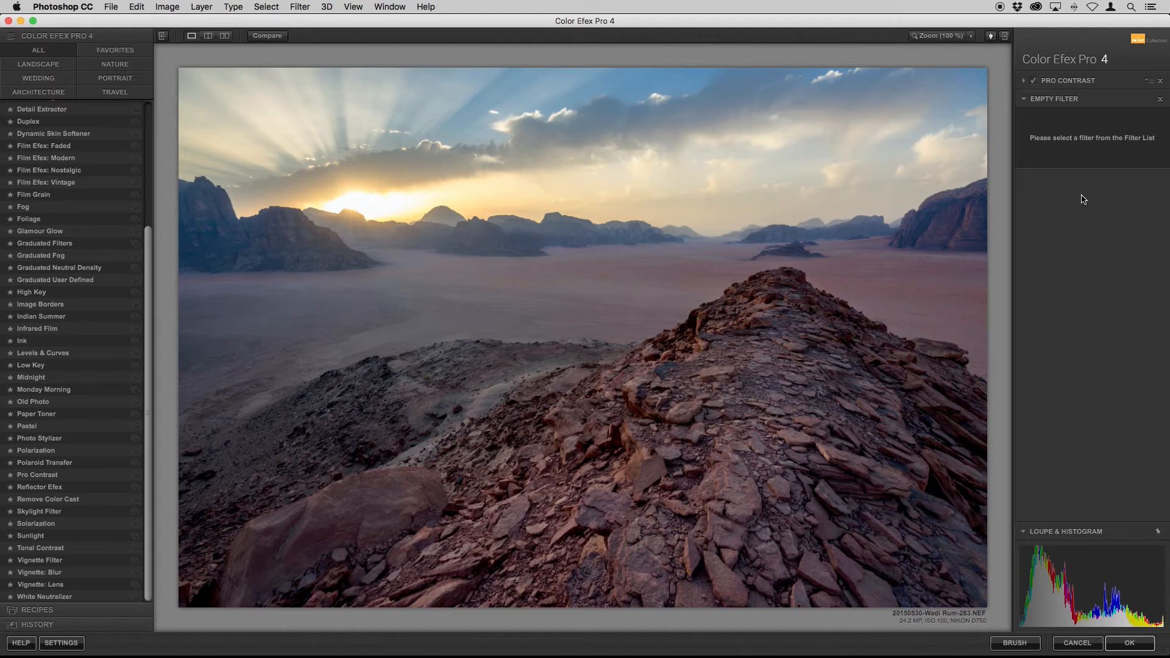
{"action": "left_click", "coordinate": [48, 454]}
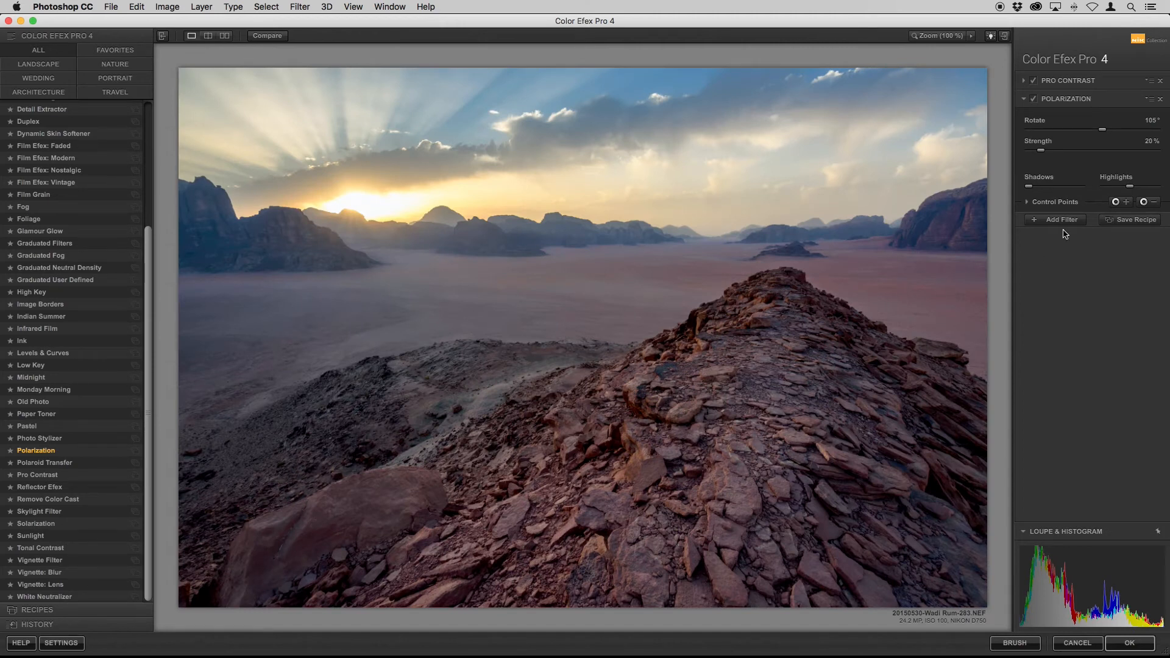
{"action": "left_click_drag", "start_coordinate": [1041, 150], "coordinate": [1023, 154]}
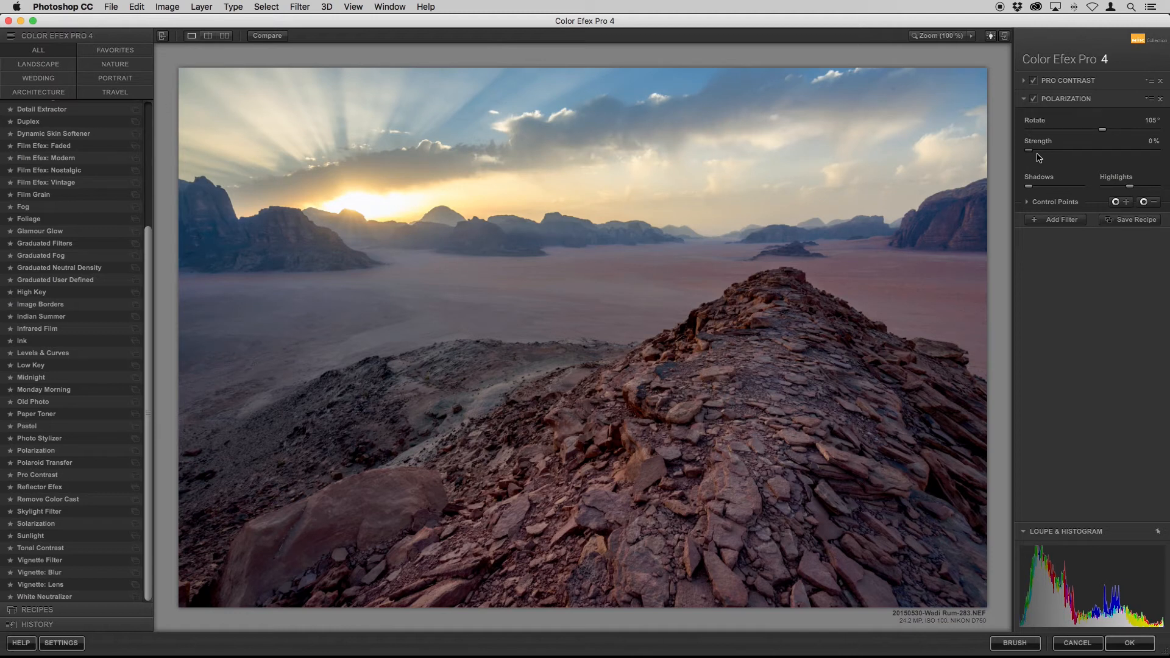
{"action": "left_click_drag", "start_coordinate": [1029, 151], "coordinate": [1166, 174]}
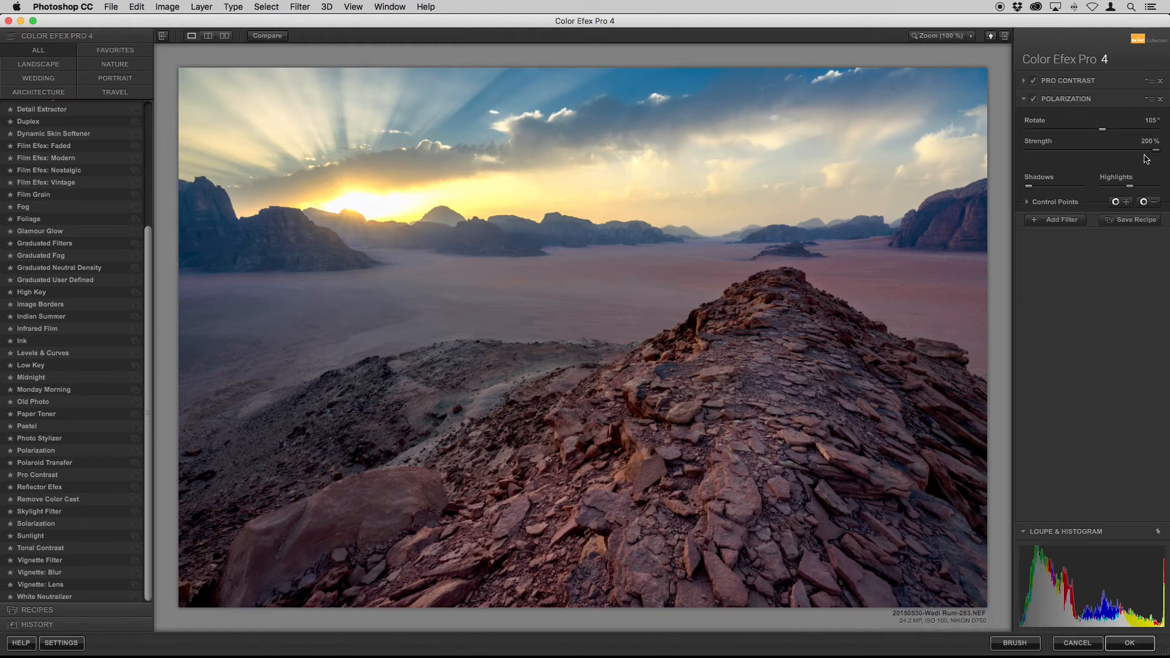
{"action": "left_click_drag", "start_coordinate": [1157, 156], "coordinate": [1046, 155]}
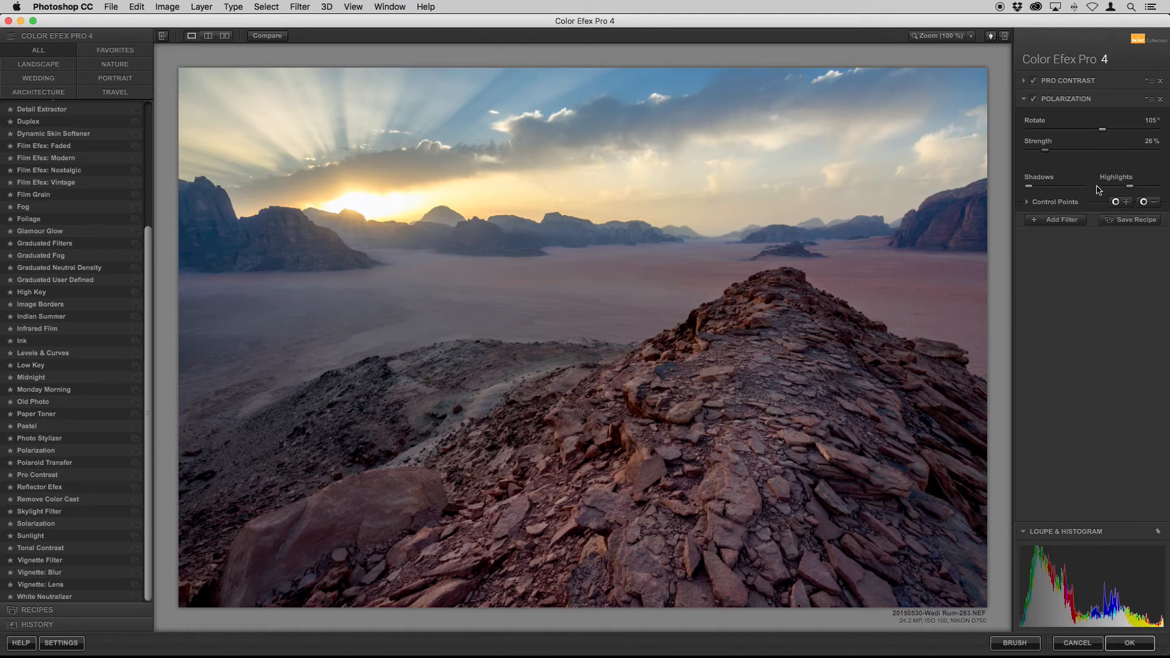
Compare the photo with and without the Polarization filter, leaving the filter enabled.
{"action": "left_click", "coordinate": [1034, 100]}
{"action": "left_click", "coordinate": [1034, 101]}
{"action": "left_click", "coordinate": [1034, 100]}
{"action": "left_click", "coordinate": [1033, 100]}
{"action": "left_click", "coordinate": [1033, 100]}
{"action": "left_click", "coordinate": [1033, 100]}
{"action": "left_click", "coordinate": [1034, 100]}
Mark the Brilliance / Warmth, Pro Contrast, Polarization and Tonal Contrast filters as favorites.
{"action": "left_click_drag", "start_coordinate": [149, 454], "coordinate": [144, 324]}
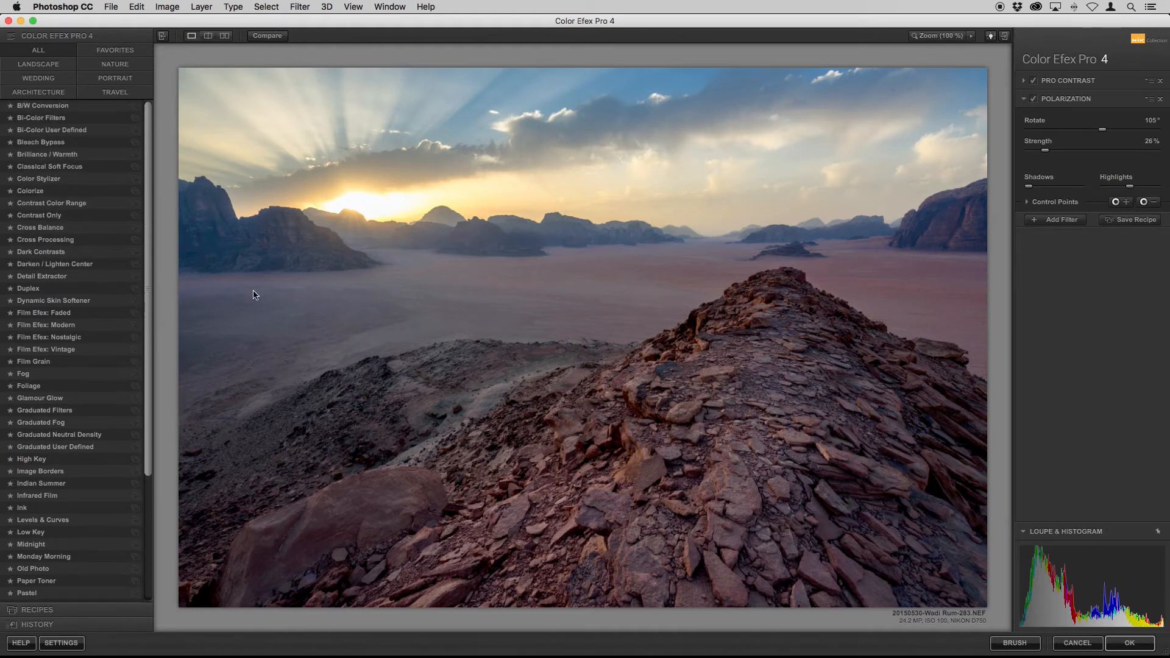
{"action": "left_click", "coordinate": [10, 155]}
{"action": "scroll", "coordinate": [149, 237], "scroll_direction": "down", "scroll_amount": 1}
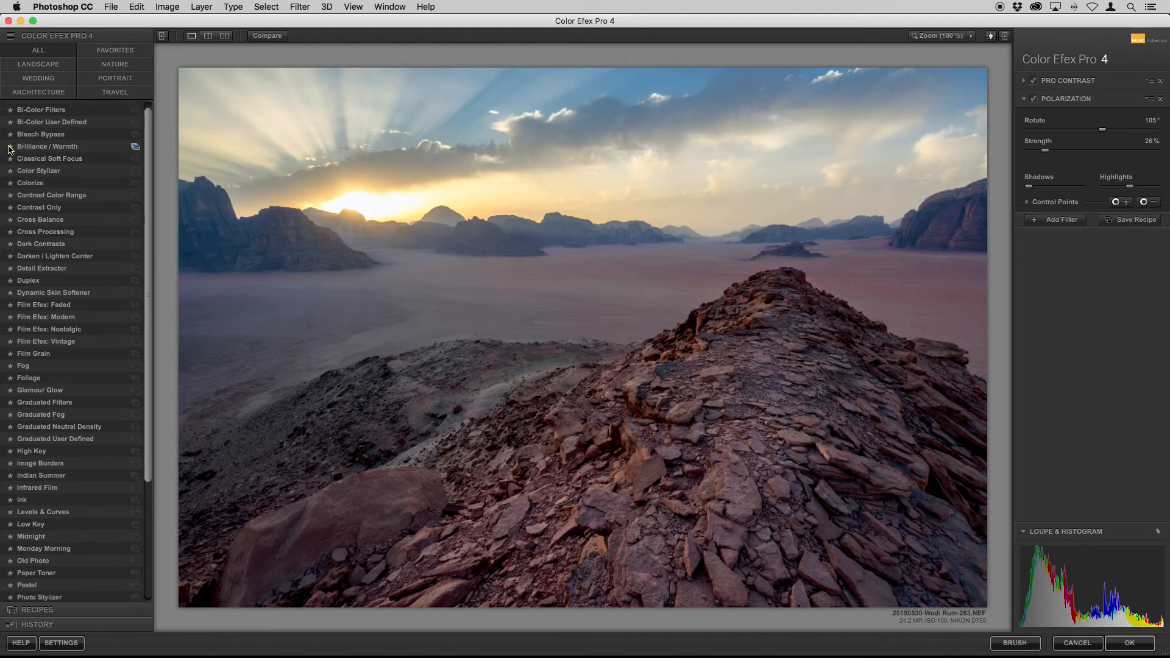
{"action": "left_click", "coordinate": [148, 177]}
{"action": "left_click_drag", "start_coordinate": [148, 177], "coordinate": [160, 315]}
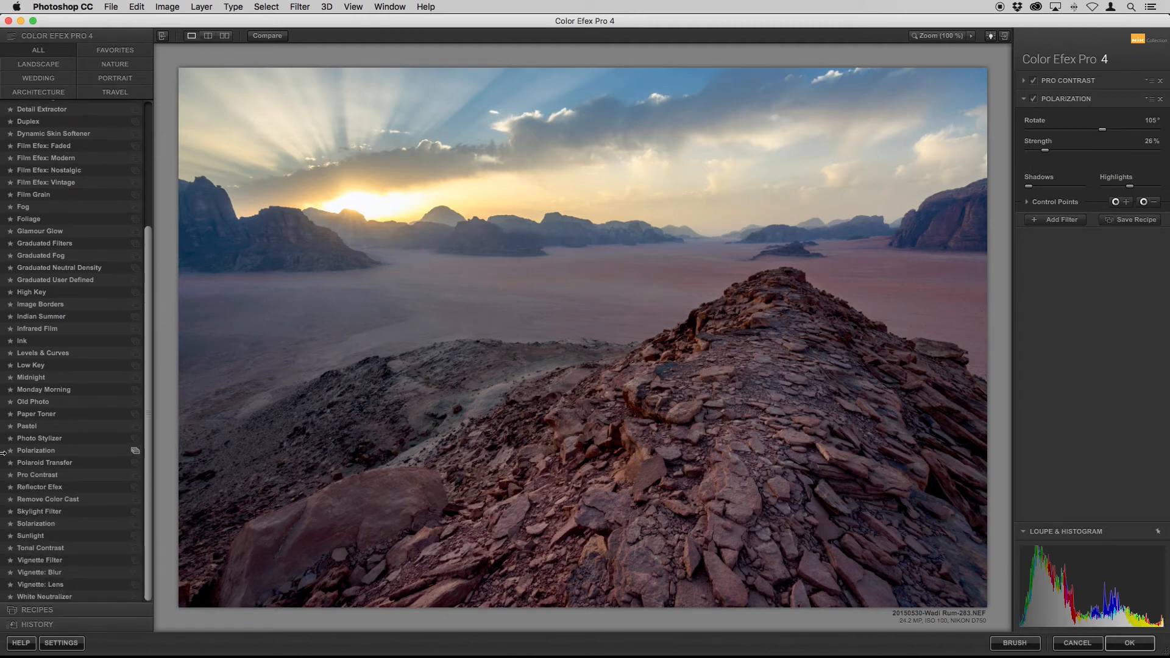
{"action": "left_click", "coordinate": [10, 476]}
{"action": "left_click", "coordinate": [10, 452]}
{"action": "left_click", "coordinate": [10, 549]}
{"action": "left_click_drag", "start_coordinate": [146, 532], "coordinate": [149, 410]}
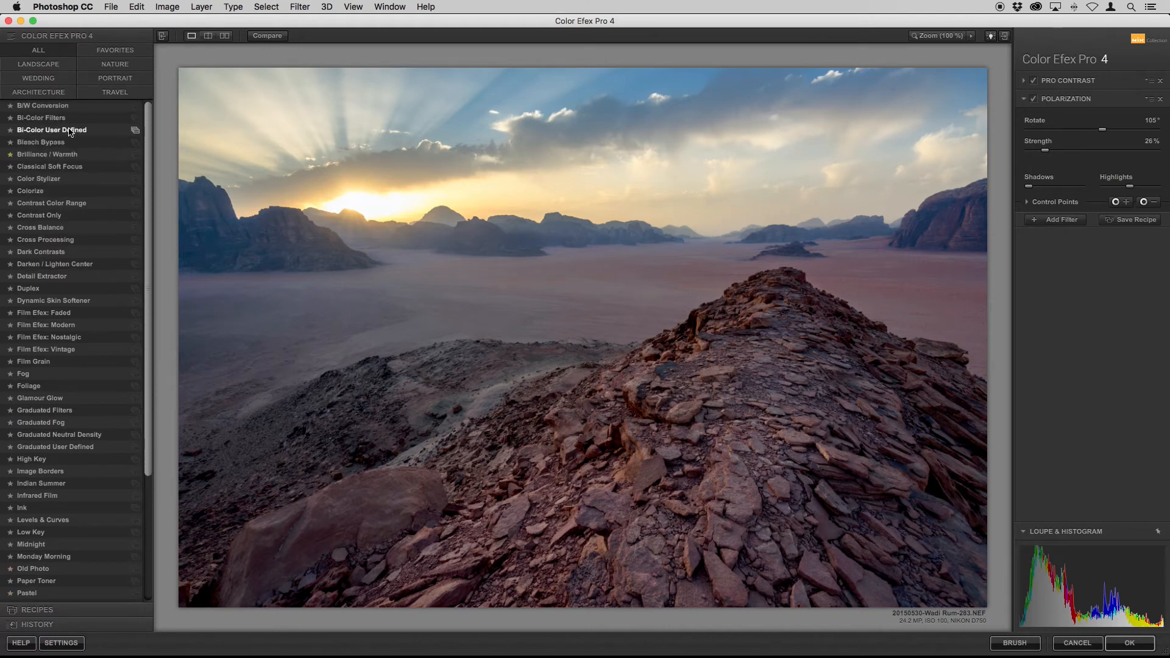
Add a Brilliance / Warmth filter from the favorites to the filter stack.
{"action": "left_click", "coordinate": [116, 51]}
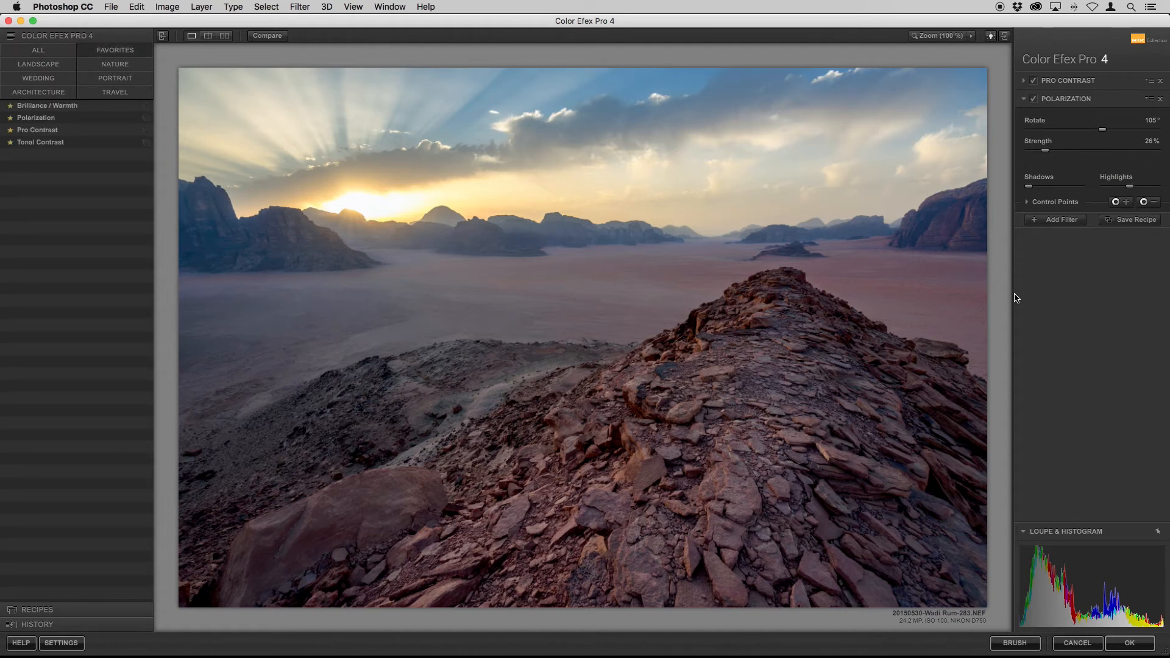
{"action": "left_click", "coordinate": [1057, 220]}
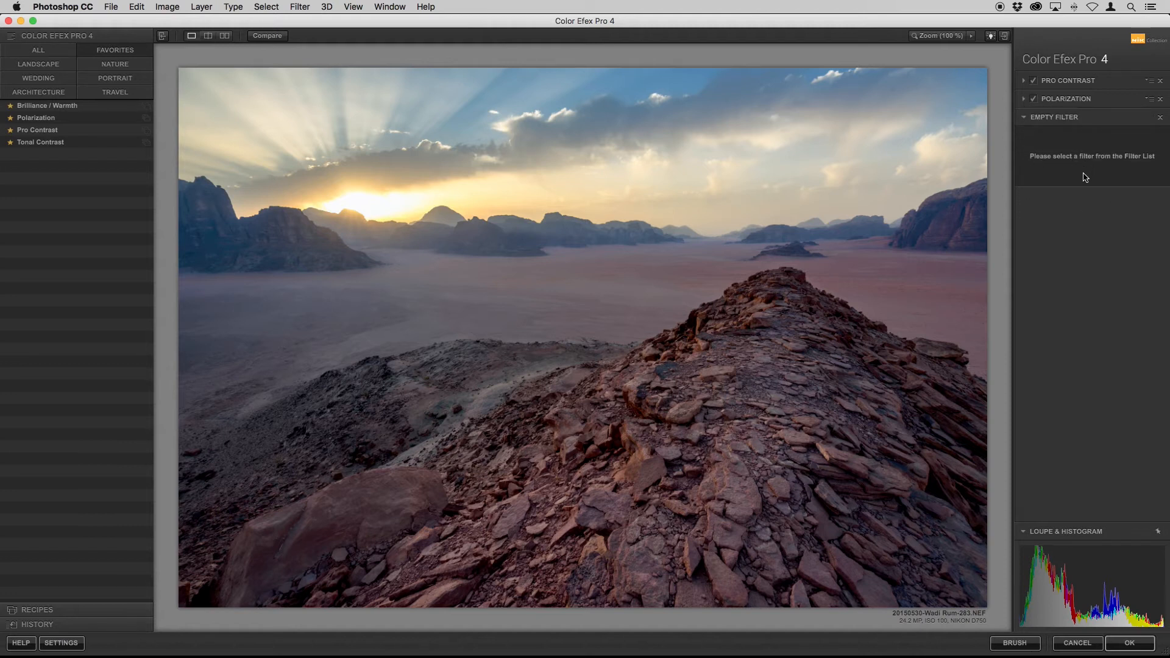
{"action": "left_click", "coordinate": [47, 106]}
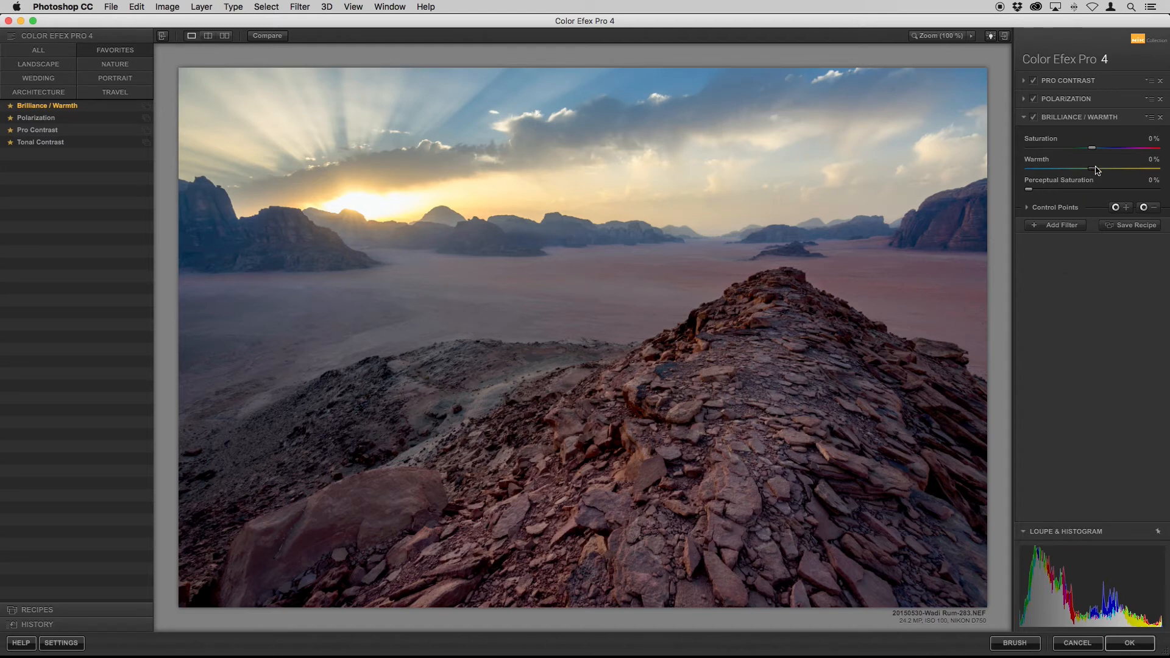
Set the Brilliance / Warmth Saturation to 10% and Warmth to 0%, after trying Saturation at 75%.
{"action": "left_click_drag", "start_coordinate": [1092, 150], "coordinate": [1142, 160]}
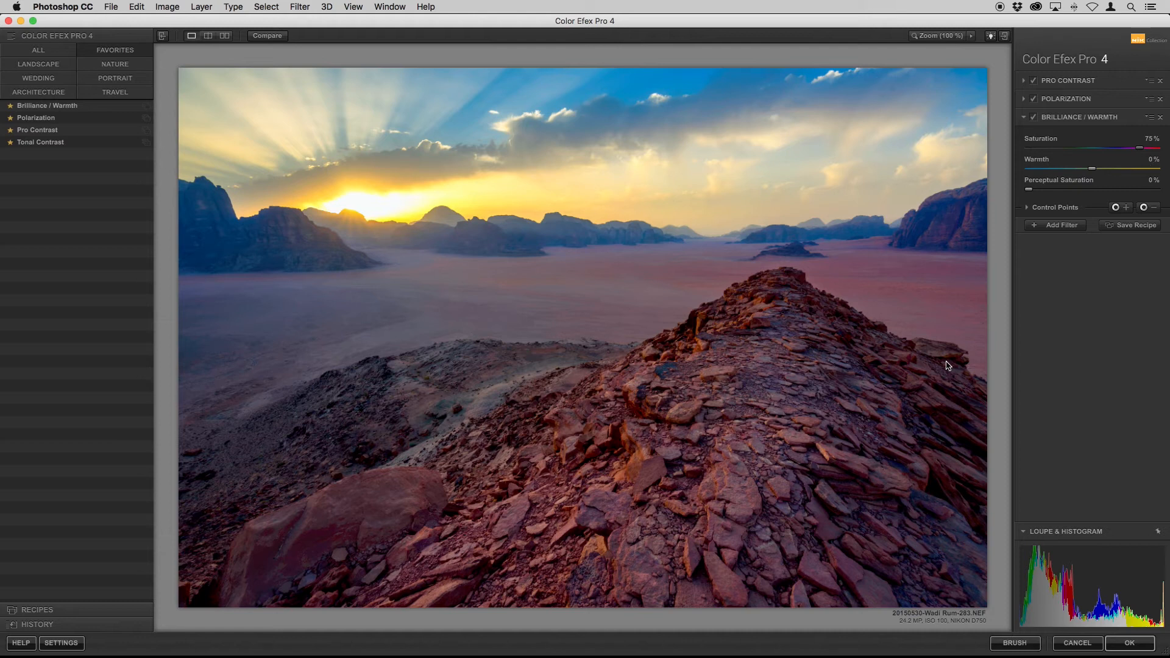
{"action": "left_click_drag", "start_coordinate": [1144, 153], "coordinate": [1095, 176]}
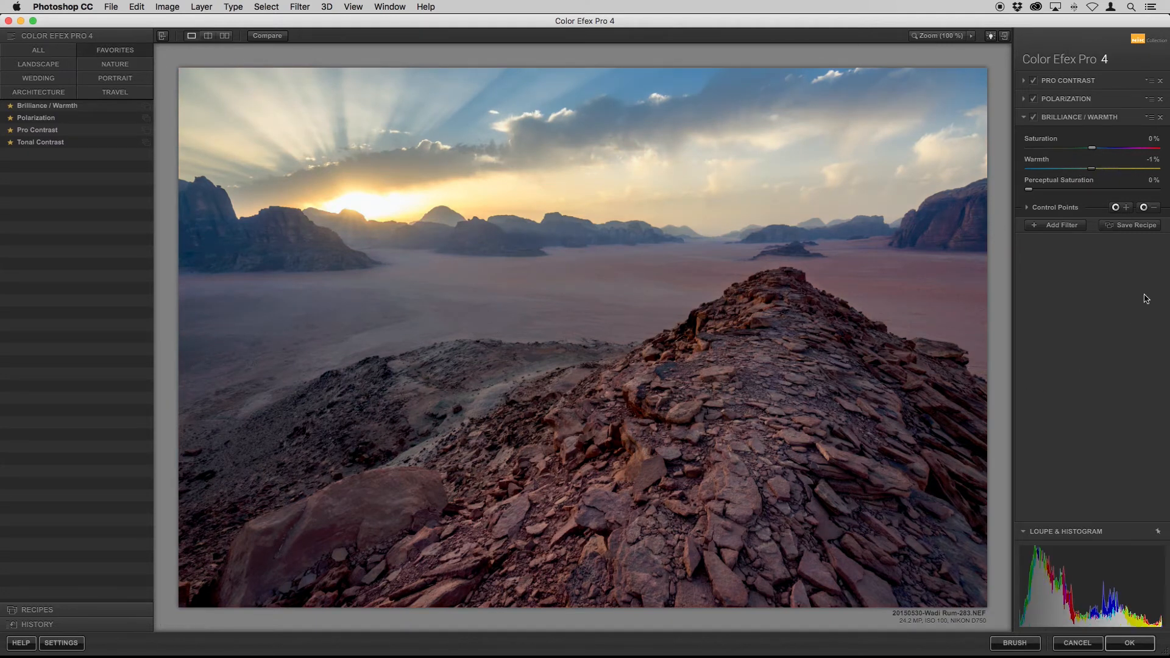
{"action": "left_click", "coordinate": [1155, 161]}
{"action": "type", "text": "0"}
{"action": "left_click", "coordinate": [1152, 141]}
Compare the photo with and without the Brilliance / Warmth filter, leaving the filter enabled.
{"action": "left_click", "coordinate": [1034, 121]}
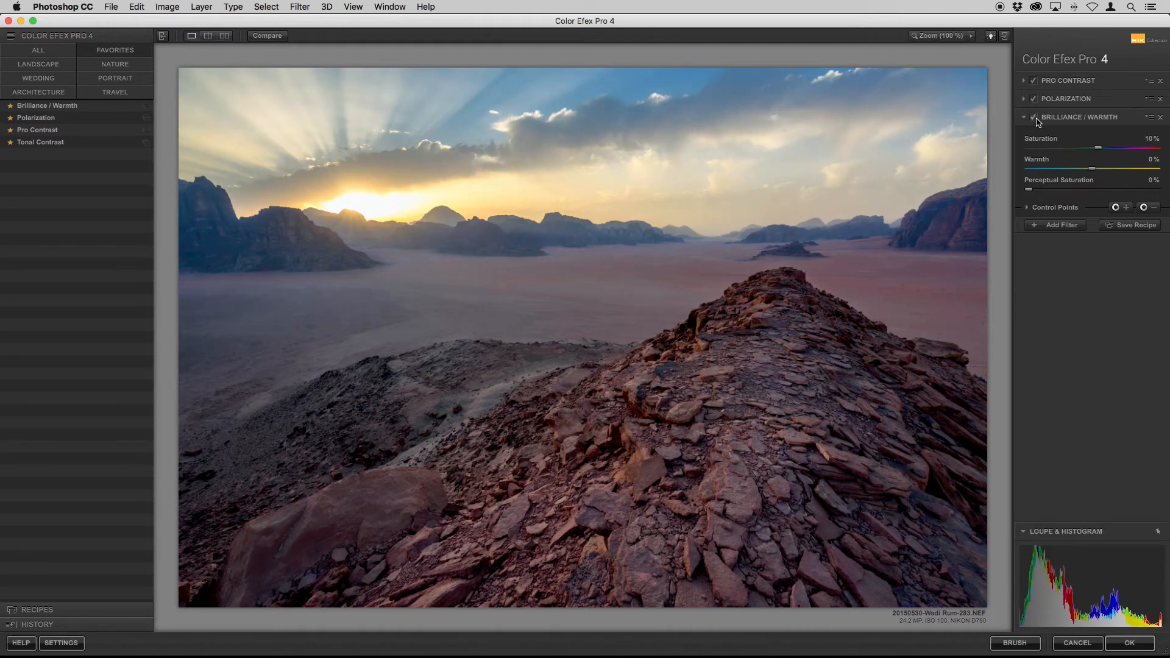
{"action": "left_click", "coordinate": [1034, 119]}
{"action": "left_click", "coordinate": [1034, 120]}
{"action": "left_click", "coordinate": [1033, 120]}
Review the Polarization settings and apply the three stacked filters to the photo as a new Photoshop layer.
{"action": "left_click", "coordinate": [1067, 100]}
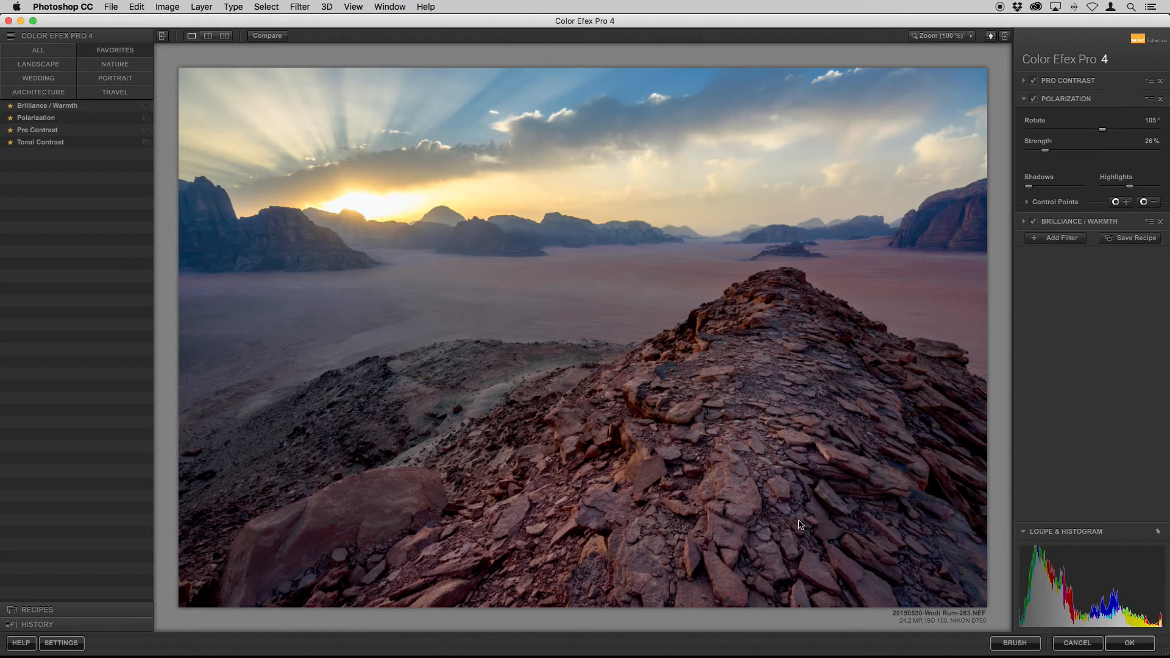
{"action": "left_click", "coordinate": [1129, 643]}
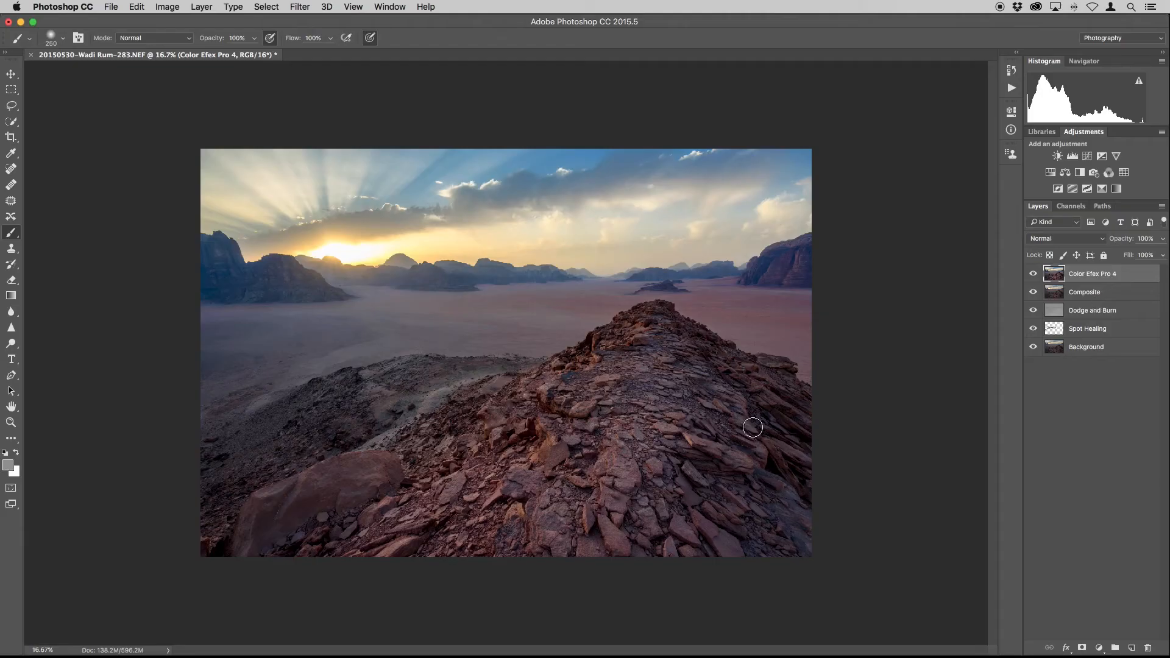
Hide the Color Efex Pro 4 layer and delete the Composite layer below it.
{"action": "left_click", "coordinate": [1034, 274]}
{"action": "left_click", "coordinate": [1087, 296]}
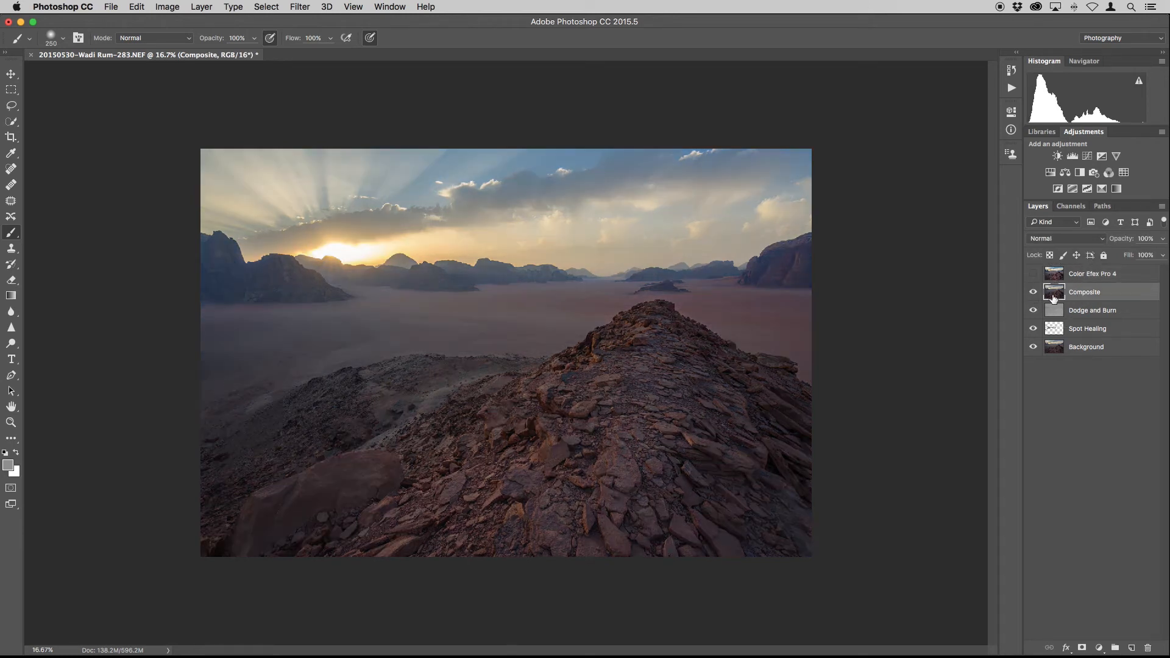
{"action": "left_click", "coordinate": [1148, 648]}
{"action": "left_click", "coordinate": [673, 234]}
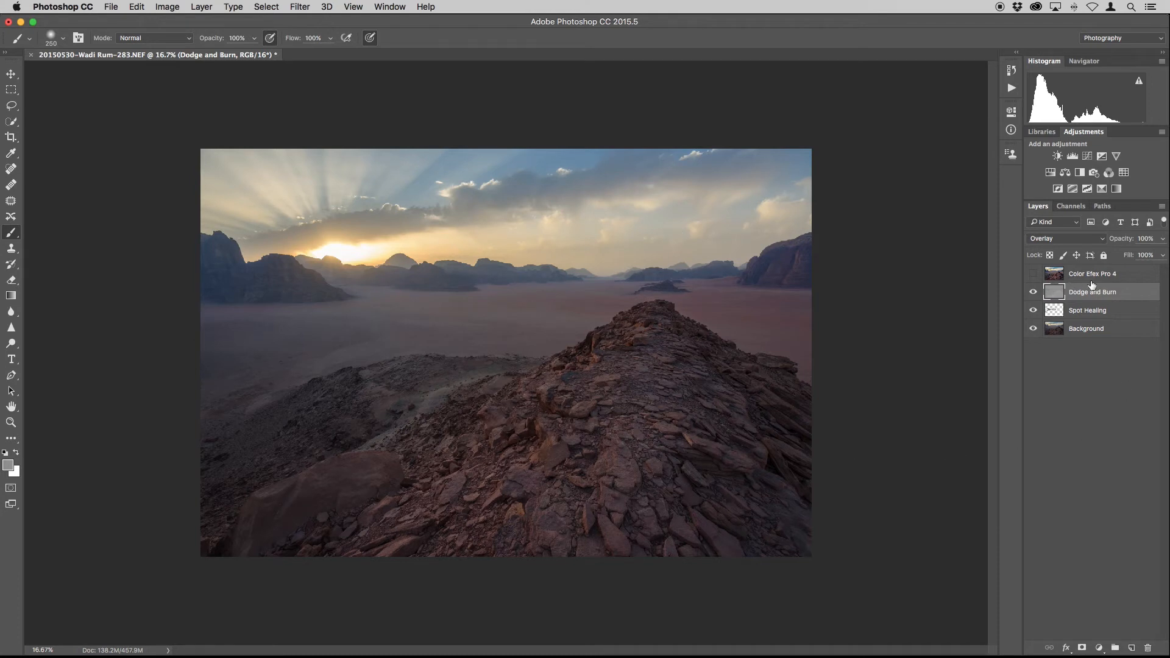
Make the Color Efex Pro 4 layer visible again and select the Spot Healing layer.
{"action": "left_click", "coordinate": [1089, 274]}
{"action": "left_click", "coordinate": [1033, 274]}
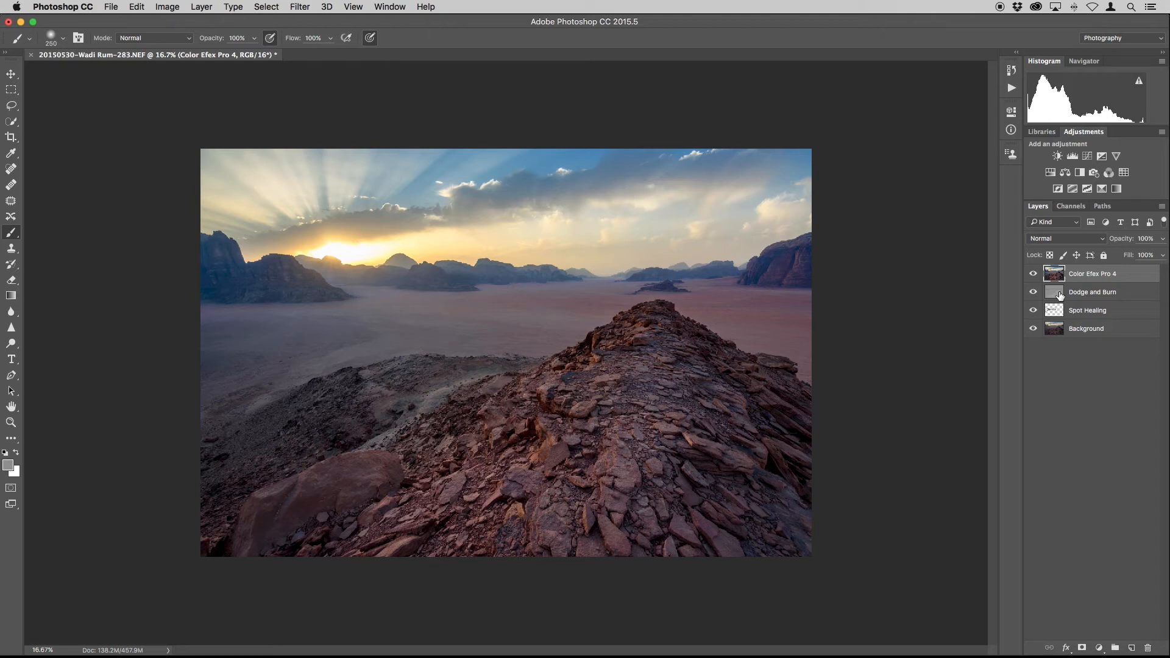
{"action": "left_click", "coordinate": [1058, 316]}
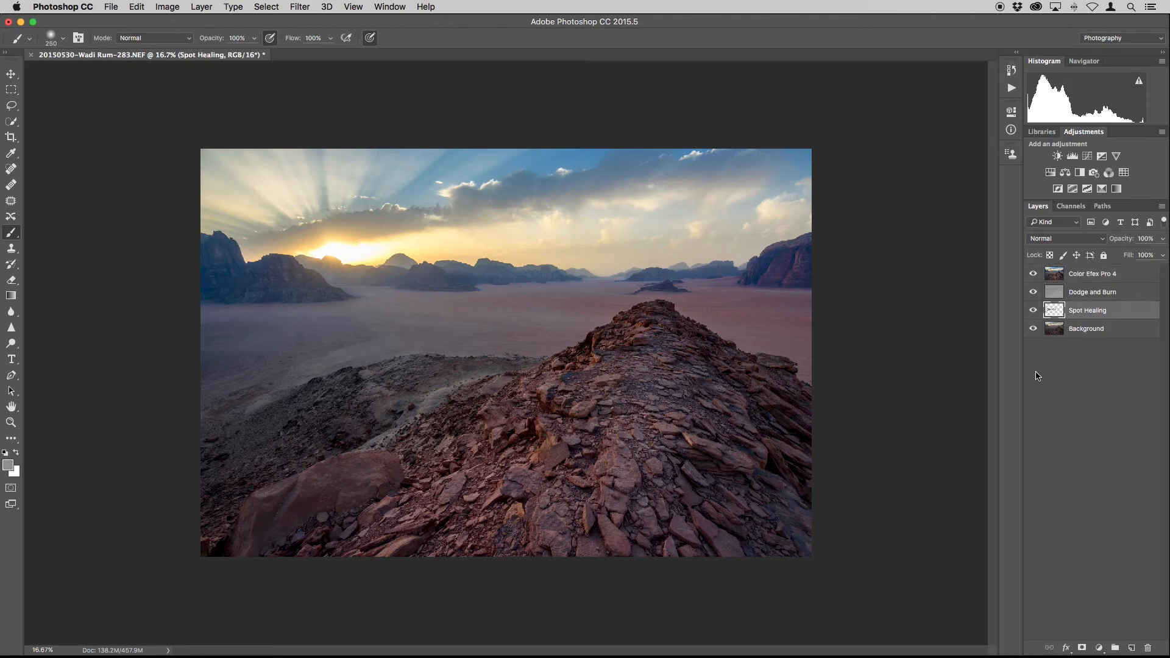
Select the Color Efex Pro 4 layer and compare the photo with and without it, leaving the layer visible.
{"action": "left_click", "coordinate": [1058, 298]}
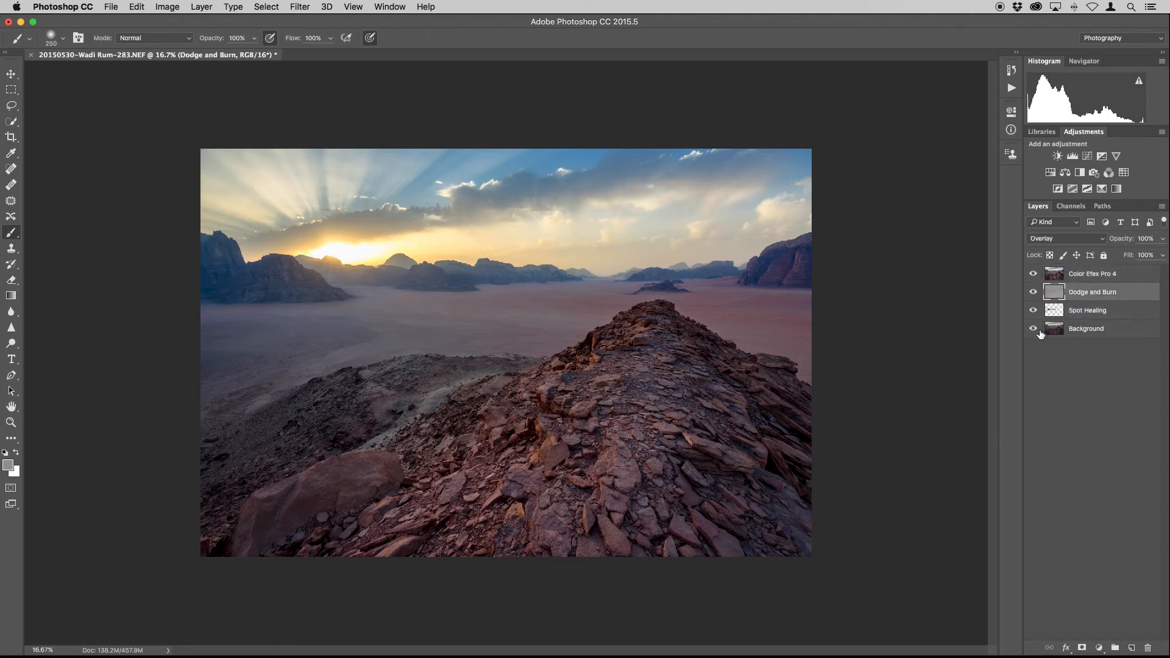
{"action": "left_click", "coordinate": [1079, 277]}
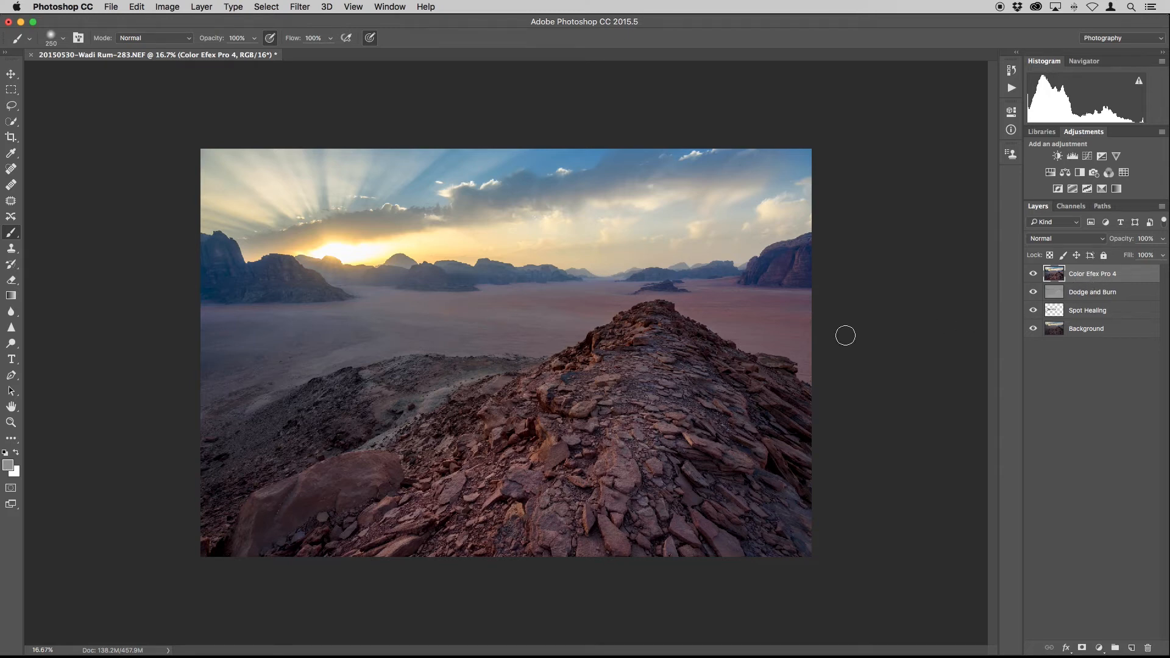
{"action": "left_click", "coordinate": [1034, 275]}
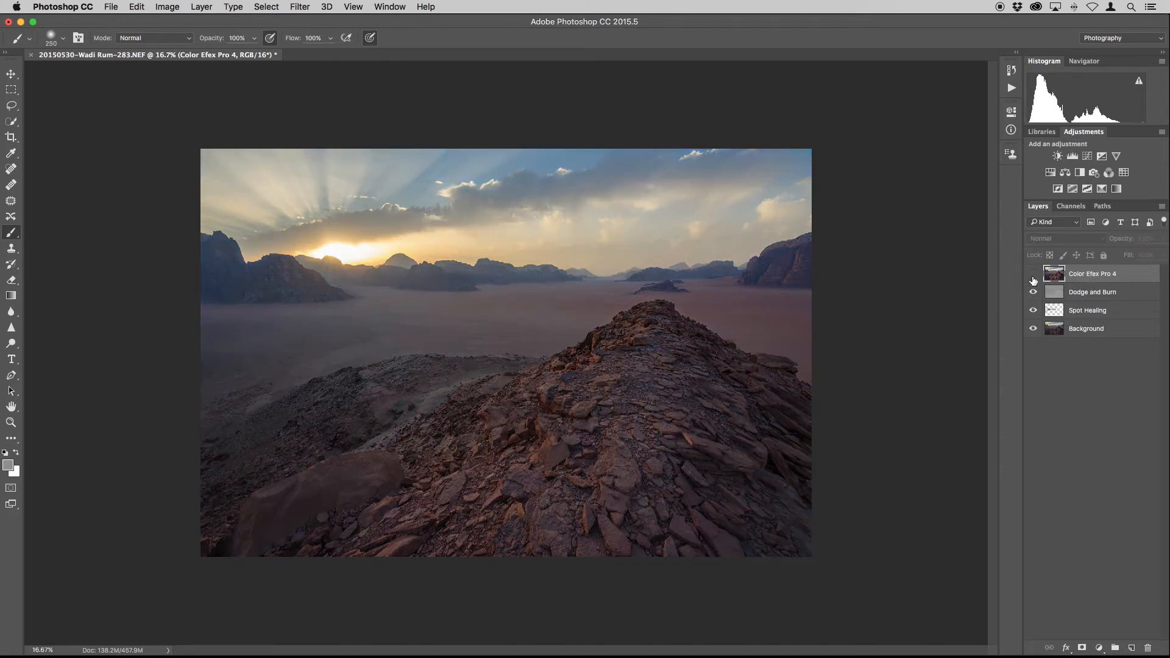
{"action": "left_click", "coordinate": [1034, 277]}
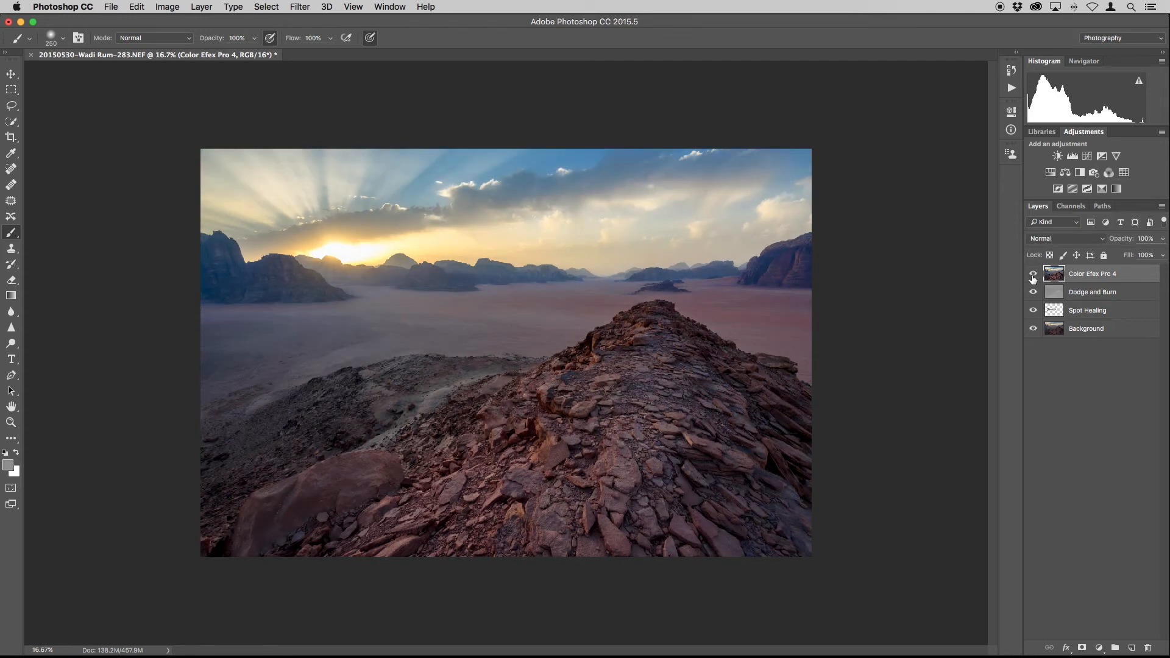
{"action": "left_click", "coordinate": [1032, 276]}
{"action": "left_click", "coordinate": [1033, 275]}
{"action": "left_click", "coordinate": [1033, 275]}
{"action": "left_click", "coordinate": [1033, 275]}
{"action": "left_click", "coordinate": [1032, 275]}
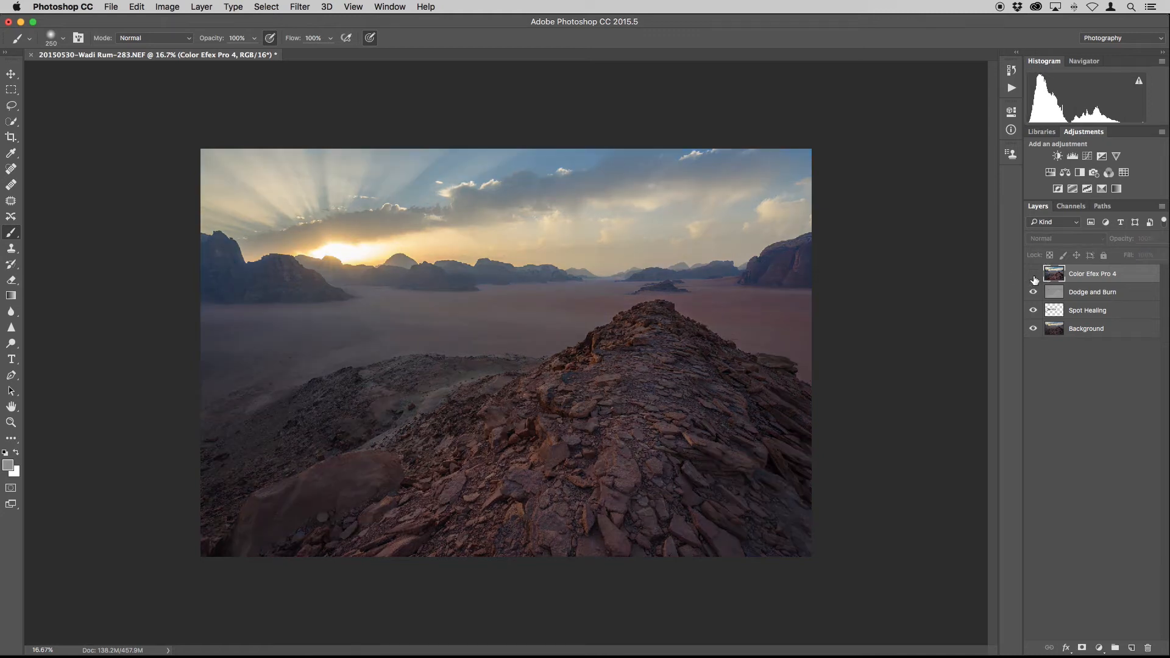
{"action": "left_click", "coordinate": [1033, 274]}
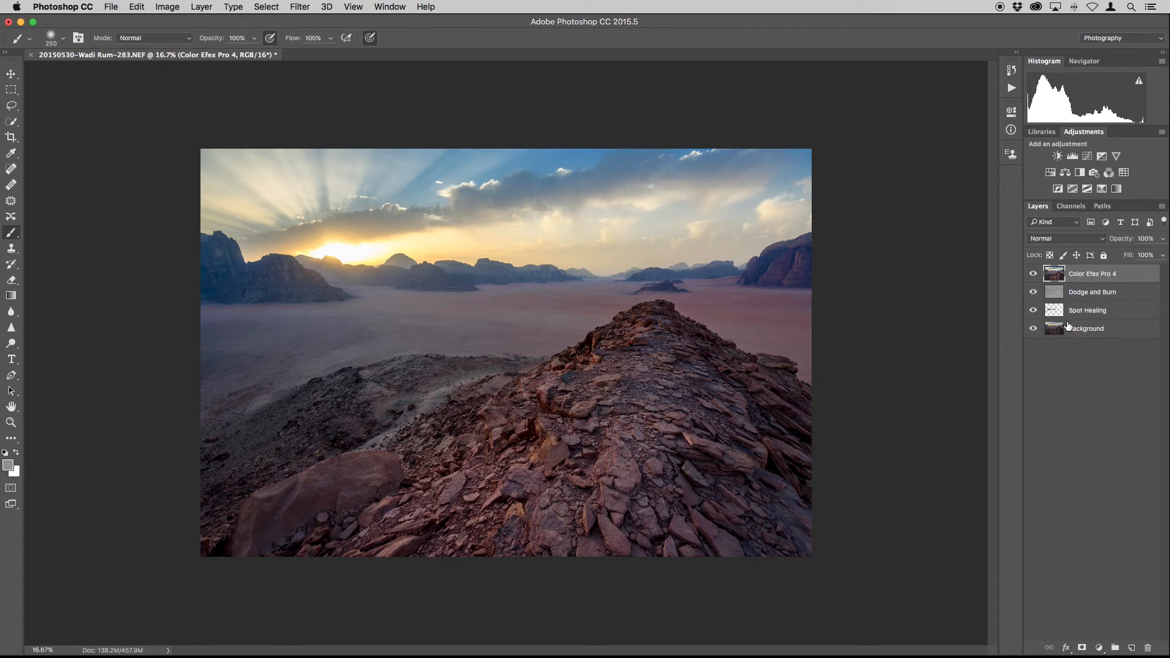
Lower the opacity of the Color Efex Pro 4 layer.
{"action": "left_click", "coordinate": [1163, 239]}
{"action": "left_click_drag", "start_coordinate": [1161, 257], "coordinate": [1133, 260]}
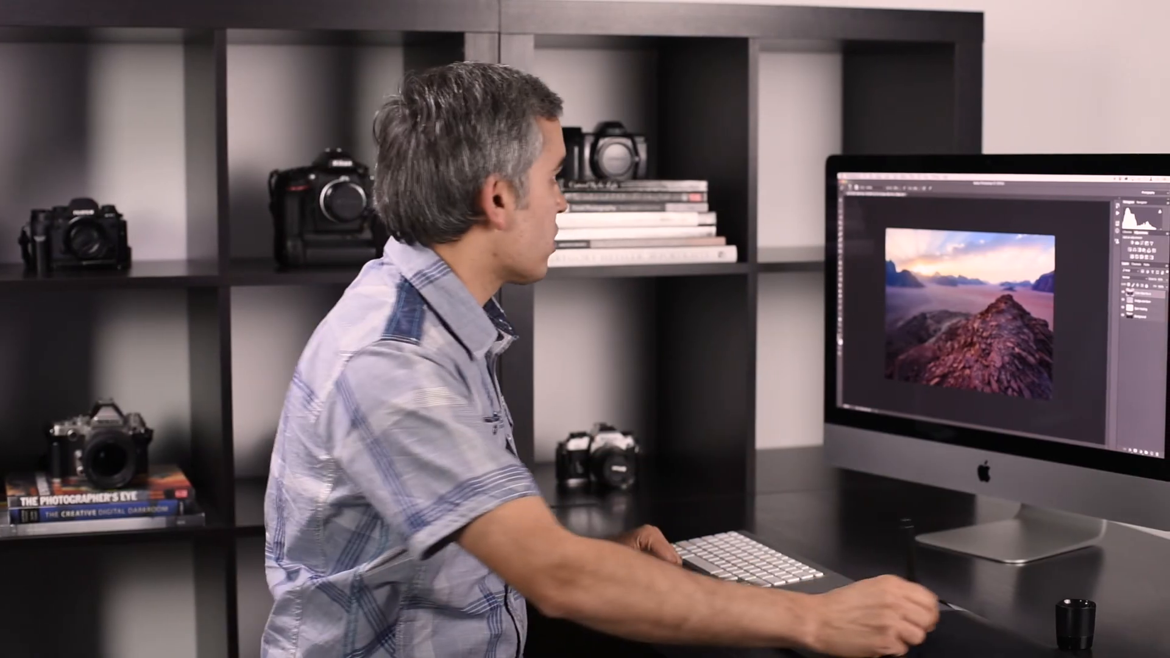
Open the photo in the Viveza 2 filter and place a 16% control point on the dark cliffs at the photo's left edge.
{"action": "left_click", "coordinate": [912, 176]}
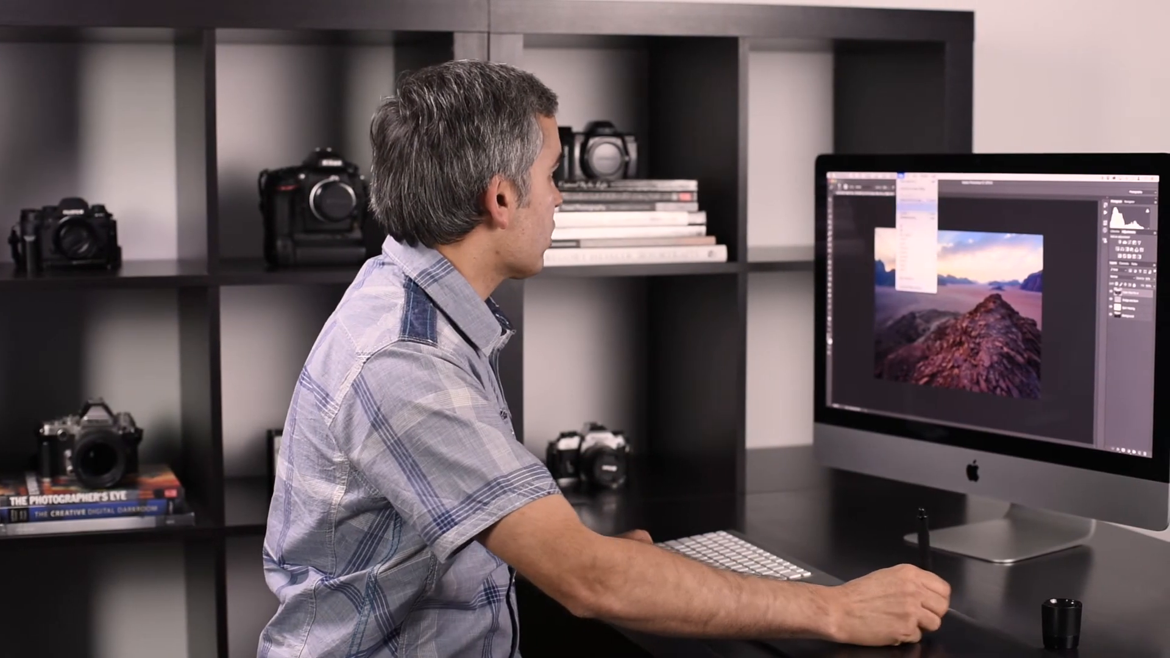
{"action": "mouse_move", "coordinate": [919, 280]}
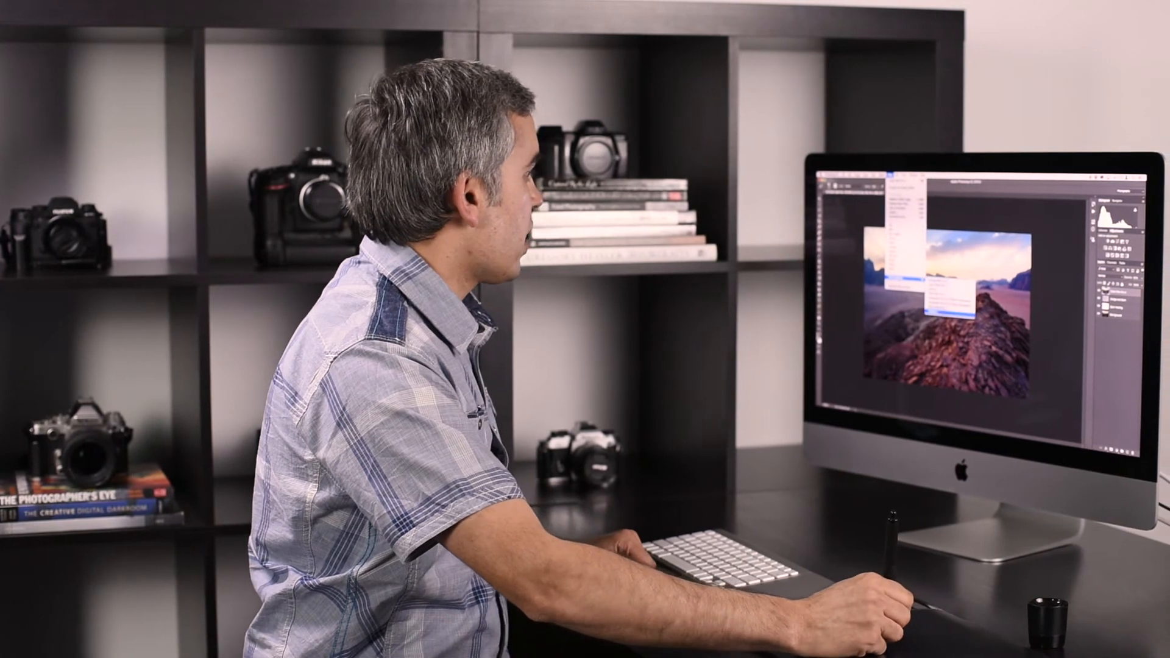
{"action": "left_click", "coordinate": [949, 314]}
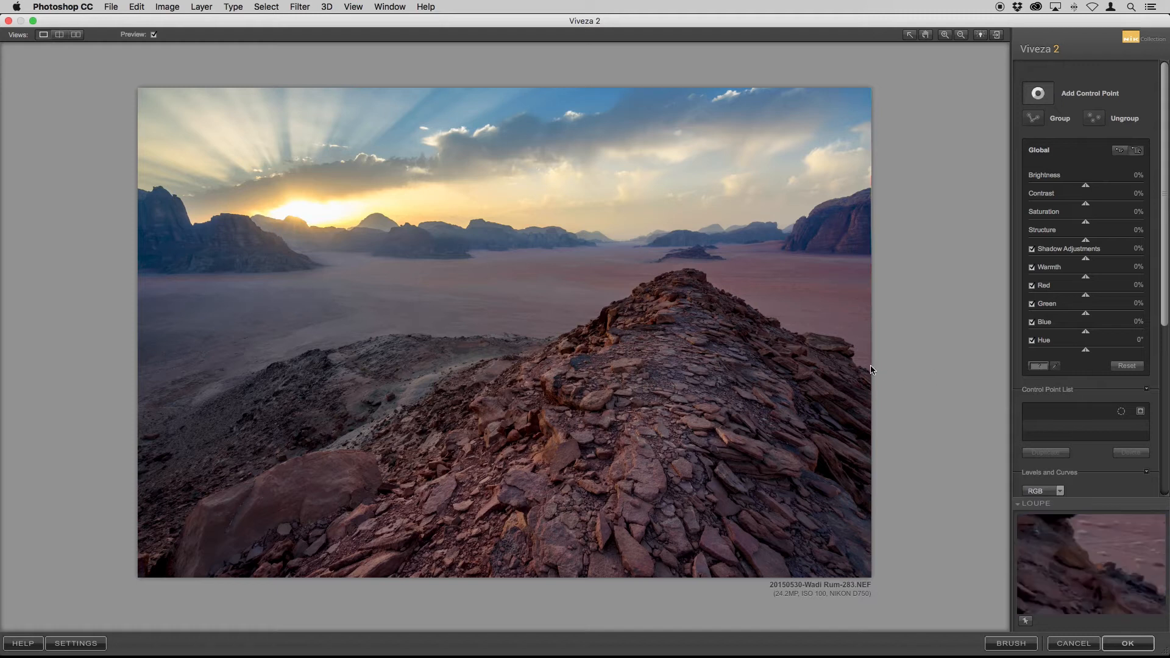
{"action": "left_click", "coordinate": [189, 245]}
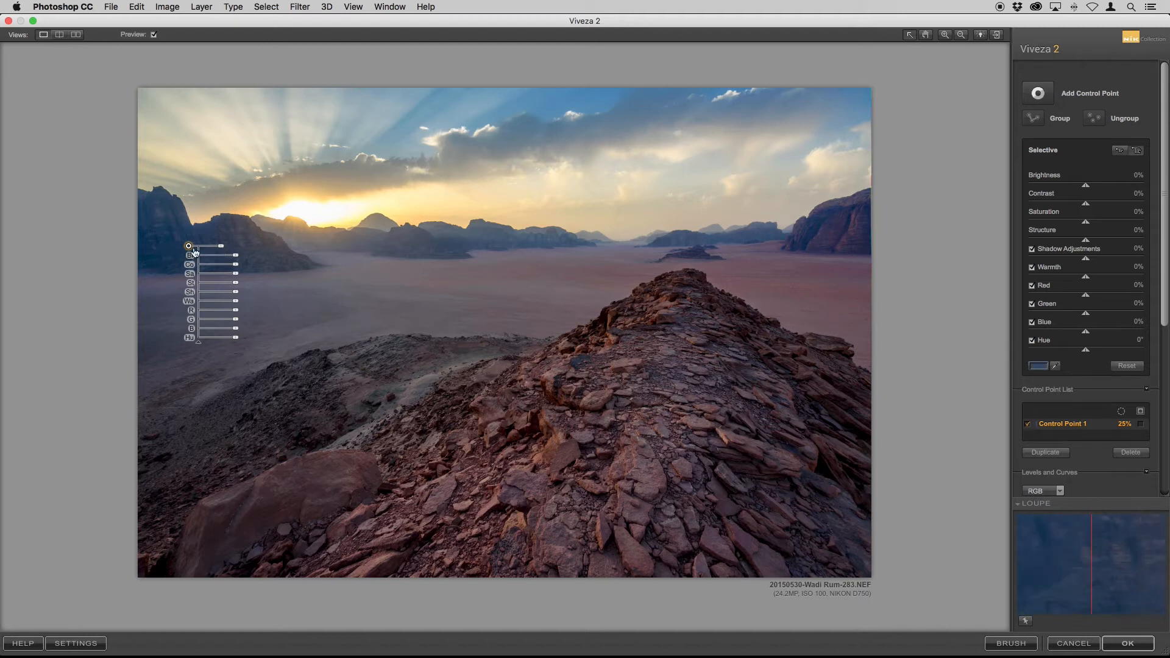
{"action": "left_click", "coordinate": [1029, 93]}
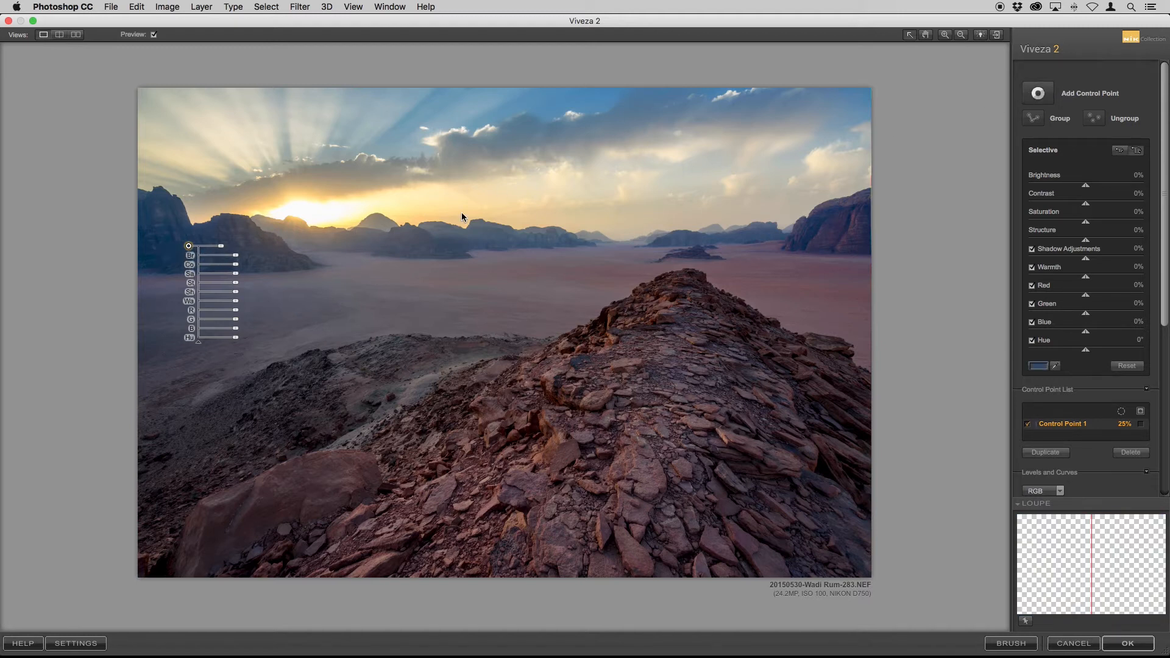
{"action": "mouse_move", "coordinate": [191, 249]}
{"action": "left_mouse_down"}
{"action": "mouse_move", "coordinate": [227, 248]}
{"action": "mouse_move", "coordinate": [212, 247]}
{"action": "left_mouse_up"}
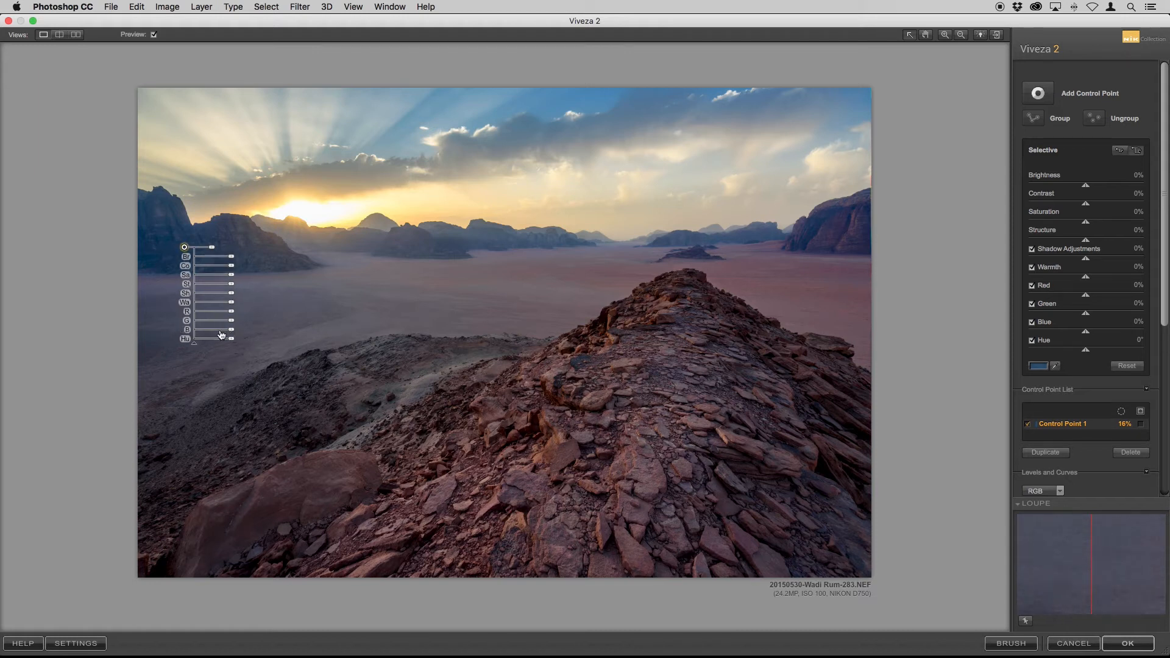
Set the left cliffs' control point to Blue -35% and compare the photo with and without the adjustment.
{"action": "left_click_drag", "start_coordinate": [232, 333], "coordinate": [225, 333]}
{"action": "left_click_drag", "start_coordinate": [225, 333], "coordinate": [196, 332]}
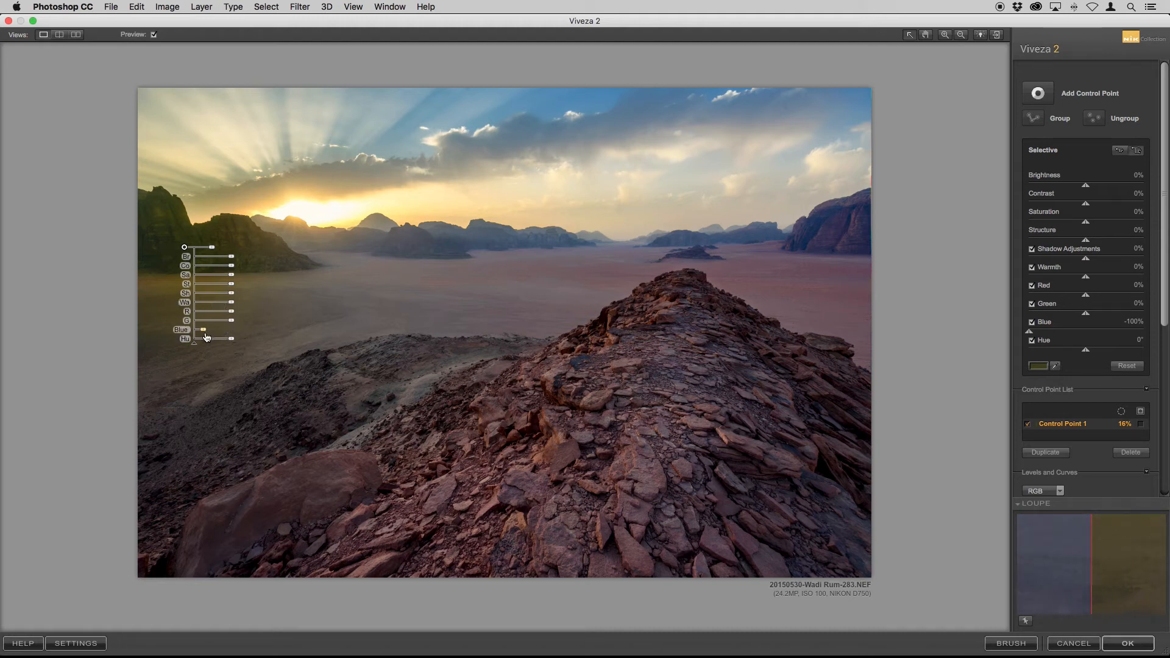
{"action": "left_click_drag", "start_coordinate": [203, 330], "coordinate": [223, 334]}
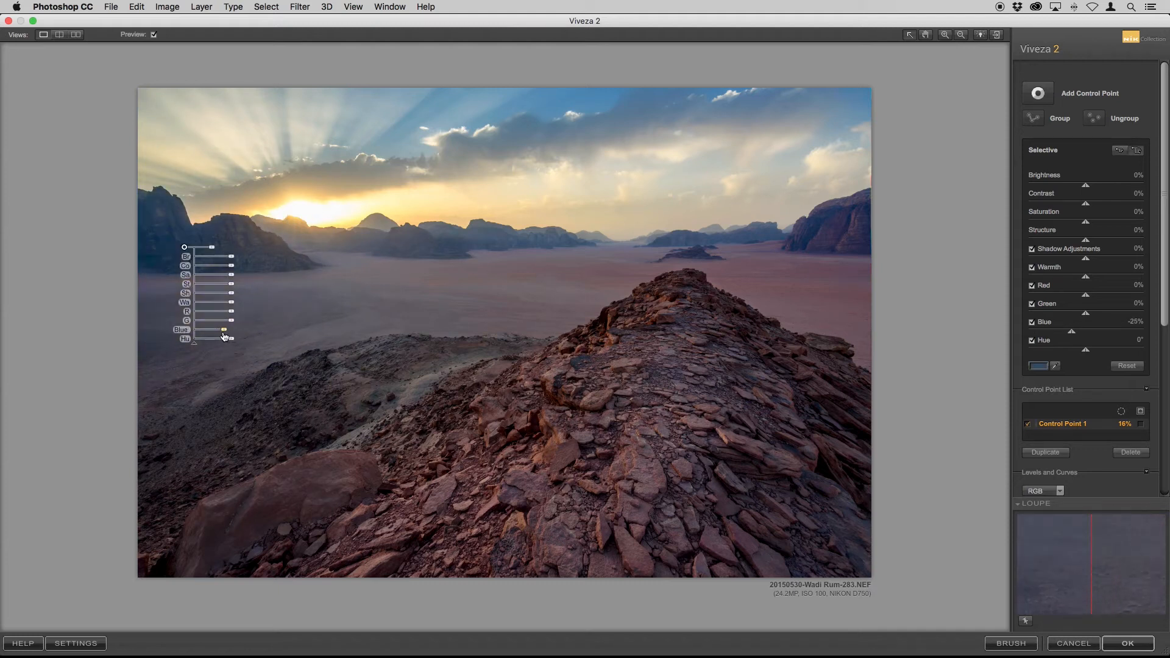
{"action": "left_click_drag", "start_coordinate": [224, 334], "coordinate": [223, 334]}
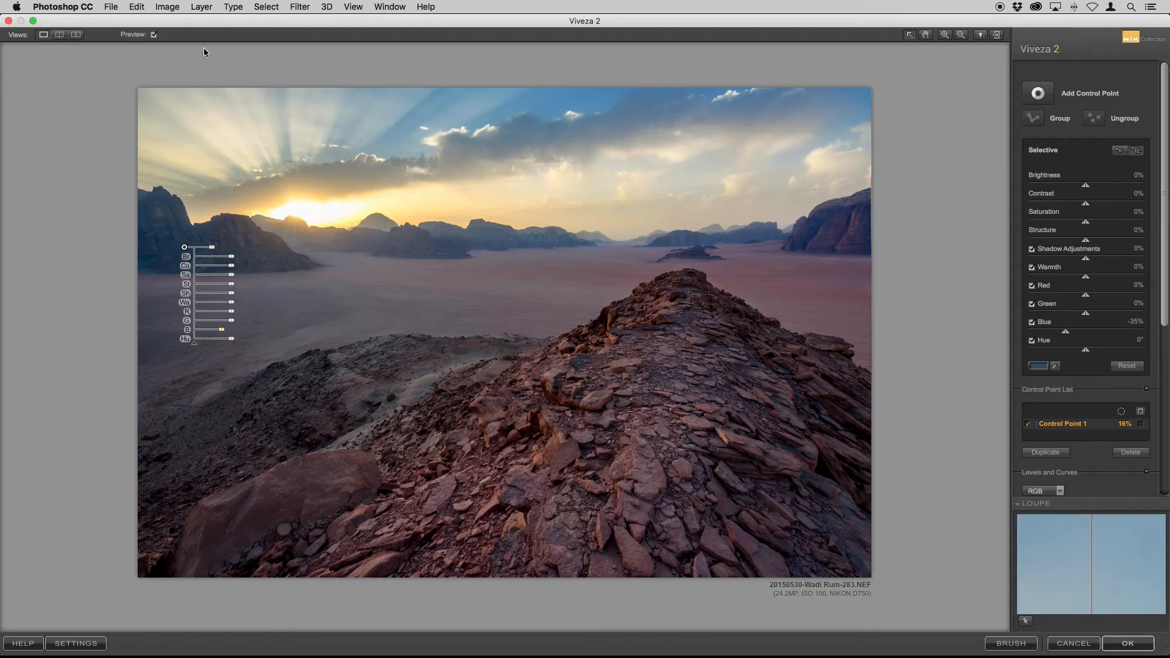
{"action": "left_click", "coordinate": [154, 37]}
{"action": "left_click", "coordinate": [154, 35]}
{"action": "left_click", "coordinate": [154, 35]}
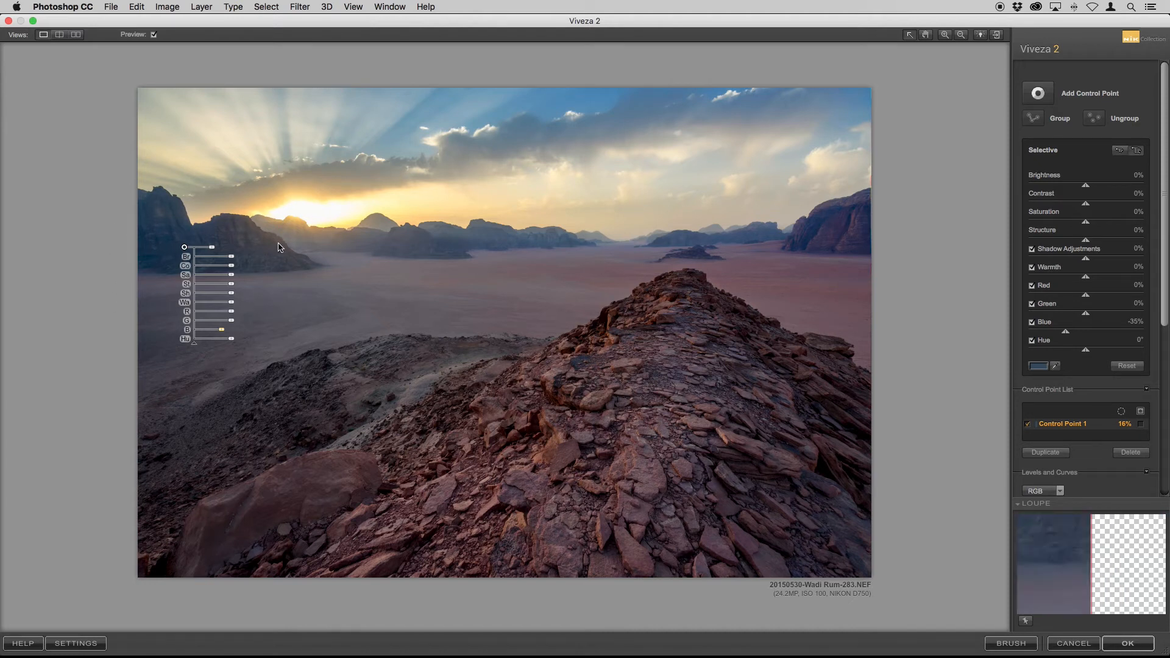
Duplicate the Blue -35% control point onto the cliff at the photo's right edge and reduce the copy's size to 9%.
{"action": "left_click", "coordinate": [1048, 454]}
{"action": "left_click_drag", "start_coordinate": [185, 252], "coordinate": [814, 233]}
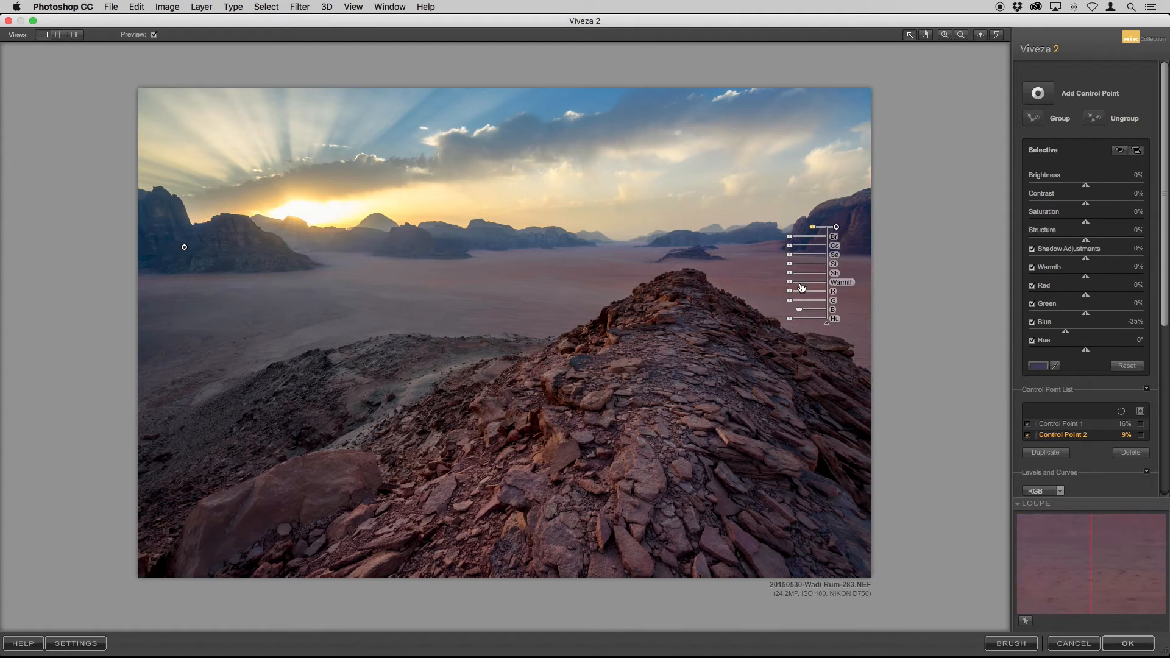
{"action": "left_click_drag", "start_coordinate": [790, 296], "coordinate": [794, 297]}
{"action": "left_click", "coordinate": [834, 298]}
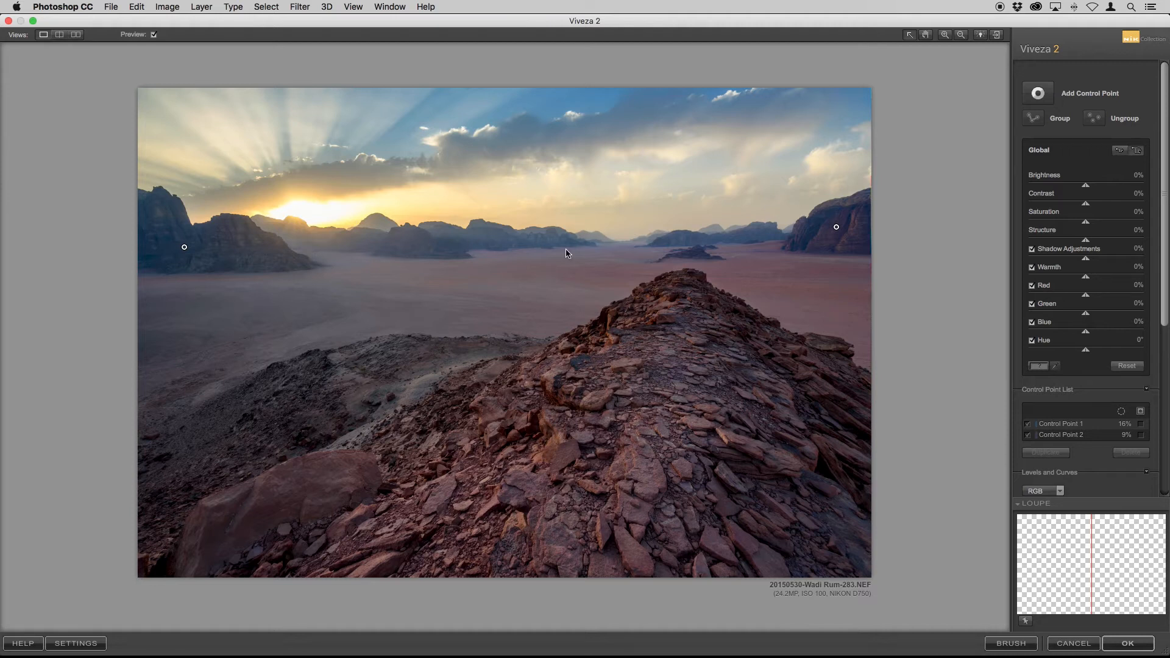
Add a 17% control point with Contrast 79% on the distant mountains beside the sun and compare the preview on and off.
{"action": "left_click", "coordinate": [1038, 93]}
{"action": "left_click", "coordinate": [416, 242]}
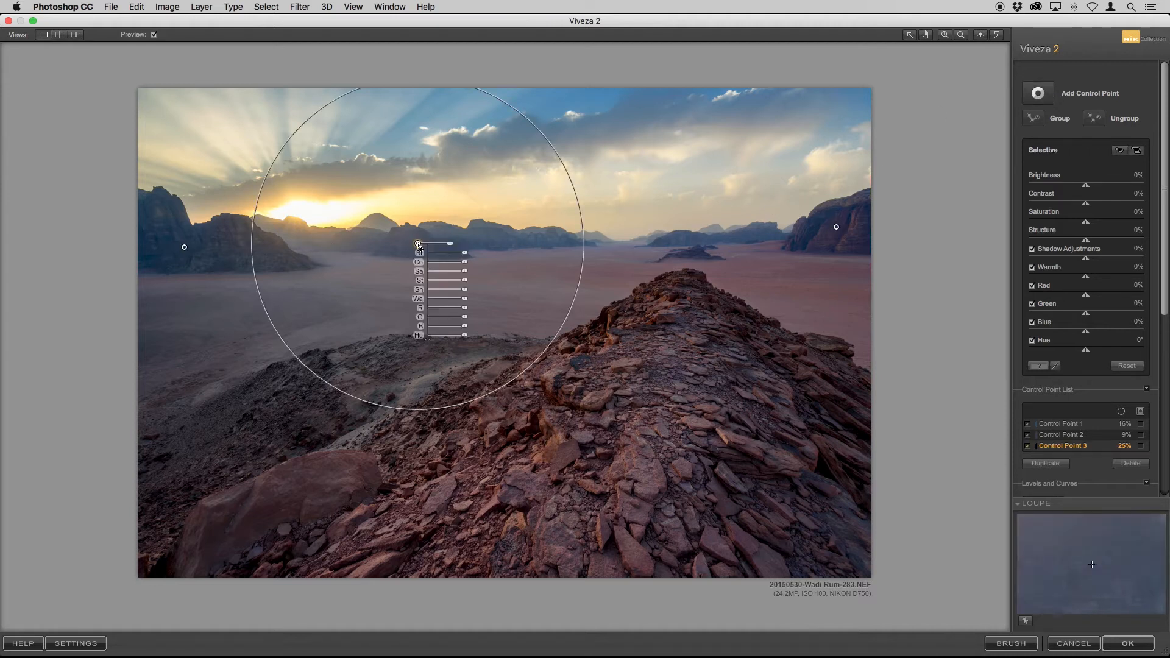
{"action": "left_click_drag", "start_coordinate": [447, 245], "coordinate": [488, 266]}
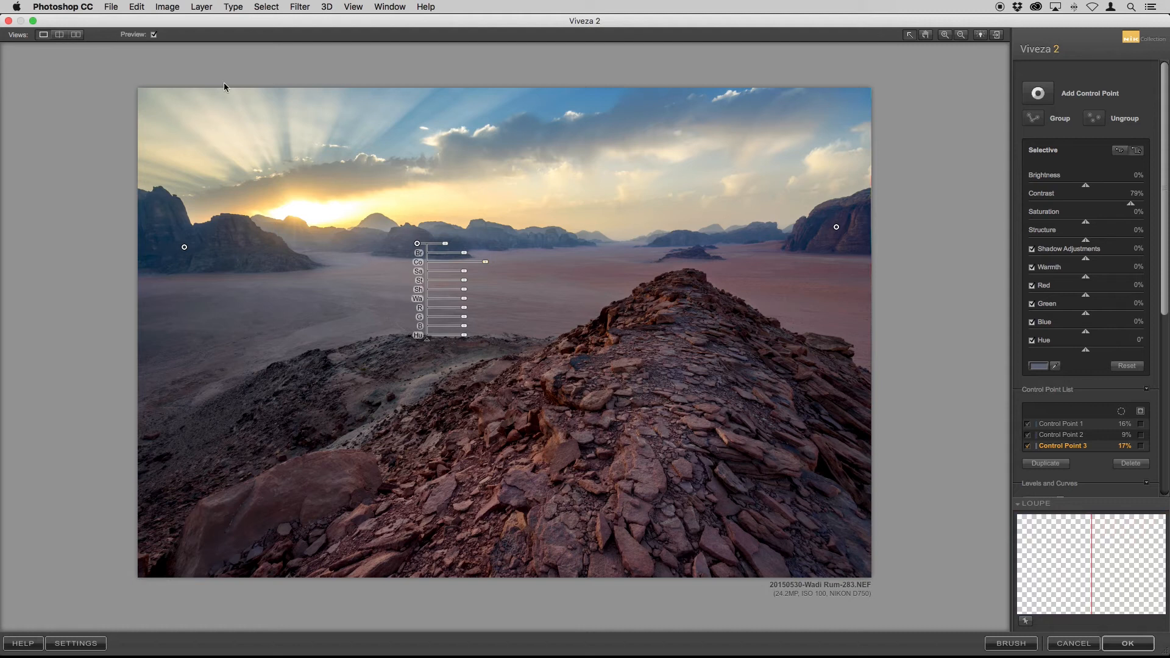
{"action": "left_click", "coordinate": [154, 37]}
{"action": "left_click", "coordinate": [155, 38]}
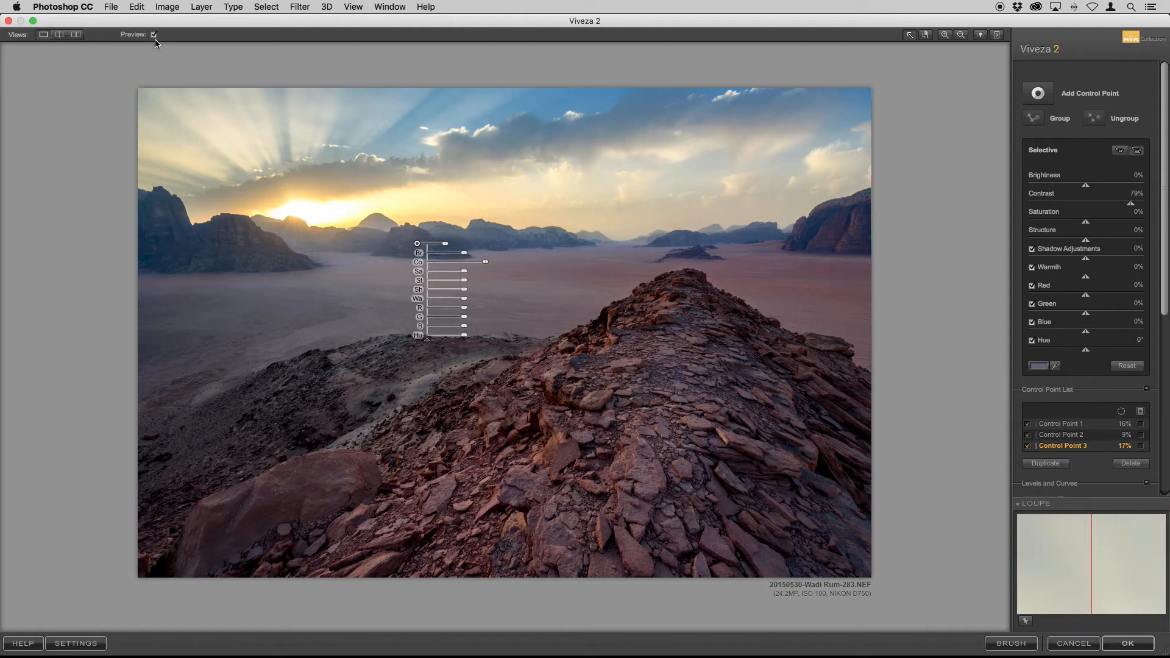
{"action": "left_click", "coordinate": [154, 37]}
{"action": "left_click", "coordinate": [154, 37]}
Set the distant mountains' control point to Contrast 11% and Brightness -8%, then shift it slightly left and shrink it to 12%.
{"action": "left_click_drag", "start_coordinate": [485, 262], "coordinate": [466, 266]}
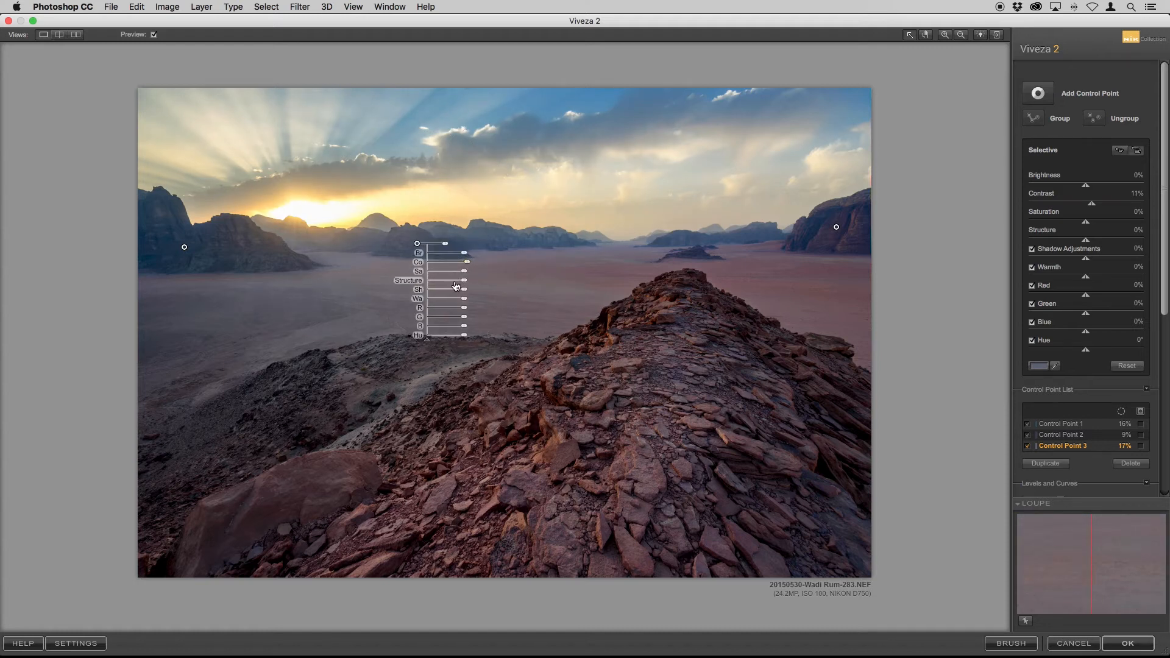
{"action": "left_click_drag", "start_coordinate": [464, 252], "coordinate": [460, 256]}
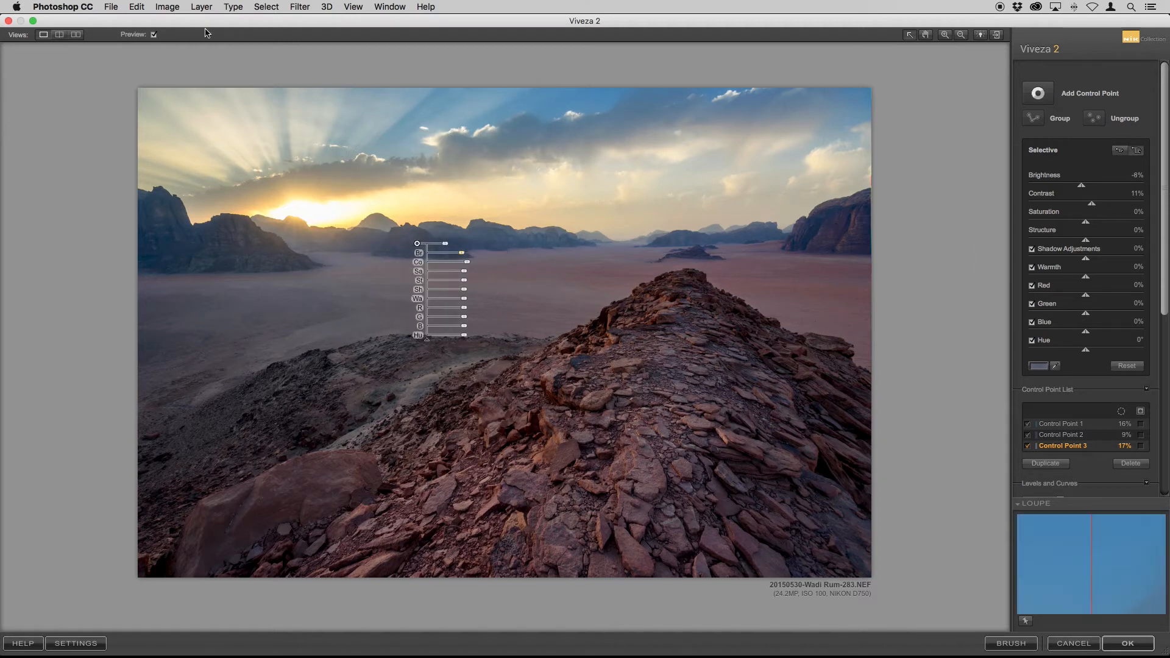
{"action": "left_click", "coordinate": [155, 36]}
{"action": "mouse_move", "coordinate": [419, 246]}
{"action": "left_mouse_down"}
{"action": "mouse_move", "coordinate": [394, 245]}
{"action": "mouse_move", "coordinate": [419, 245]}
{"action": "left_mouse_up"}
{"action": "left_click", "coordinate": [423, 247]}
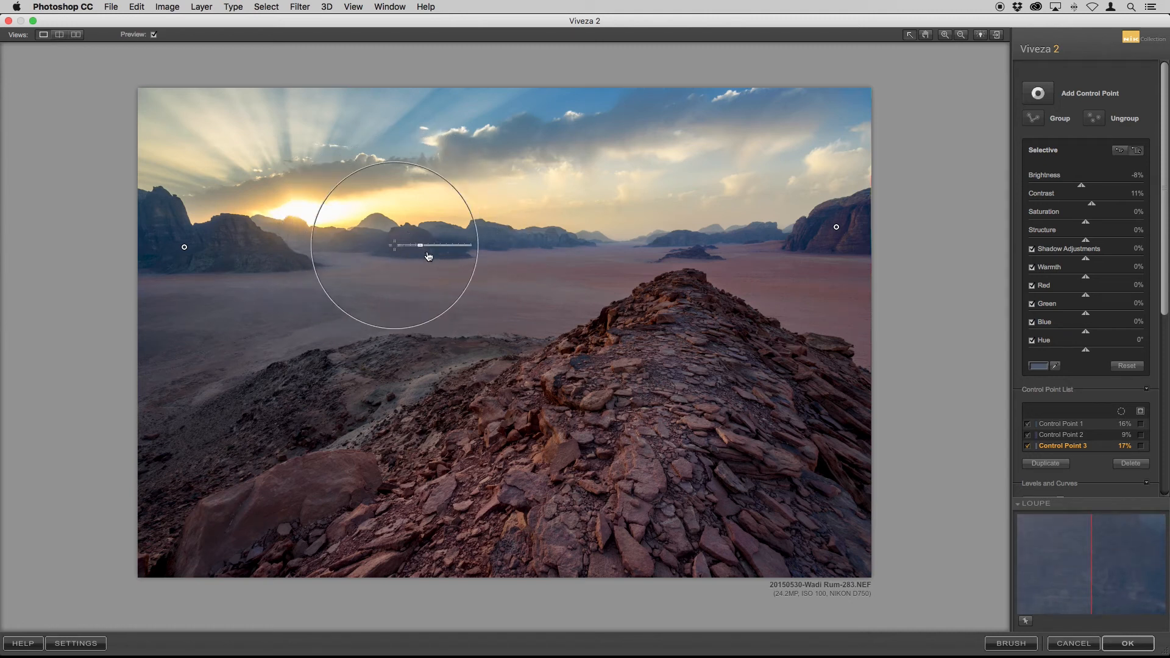
Duplicate this control point four times along the distant mountains to the right, sizing the first copy 12% and the other three 9%.
{"action": "left_click", "coordinate": [1038, 465]}
{"action": "left_click_drag", "start_coordinate": [400, 251], "coordinate": [488, 244]}
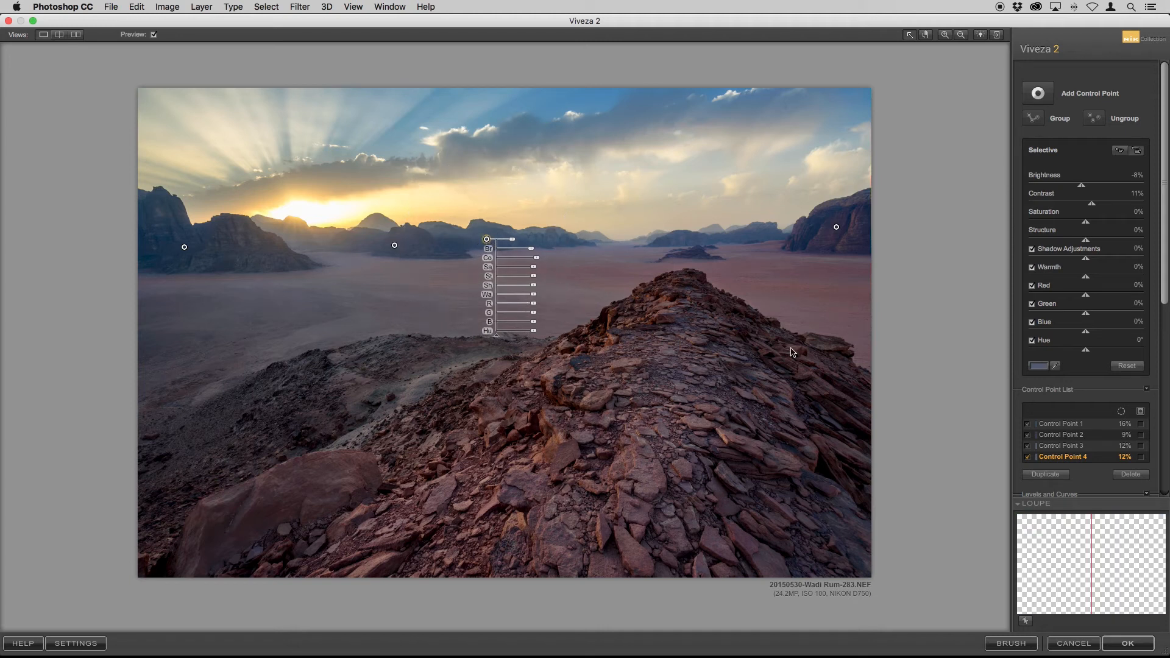
{"action": "left_click", "coordinate": [1045, 474]}
{"action": "left_click_drag", "start_coordinate": [495, 246], "coordinate": [595, 241]}
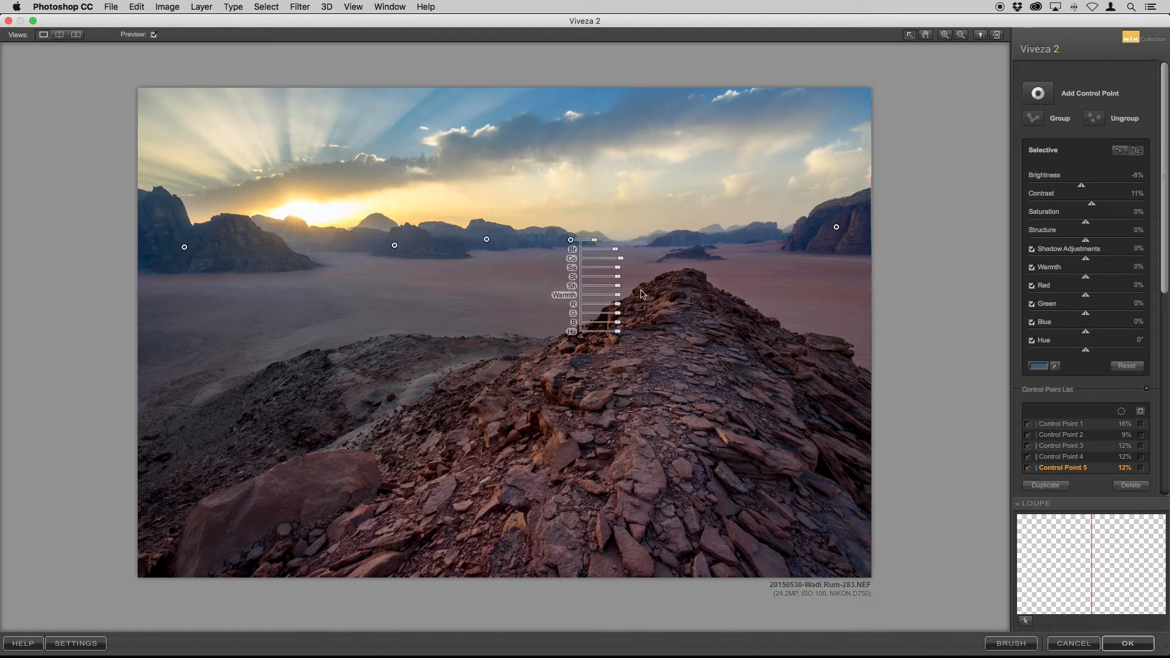
{"action": "left_click", "coordinate": [1045, 486]}
{"action": "left_click_drag", "start_coordinate": [650, 246], "coordinate": [681, 238]}
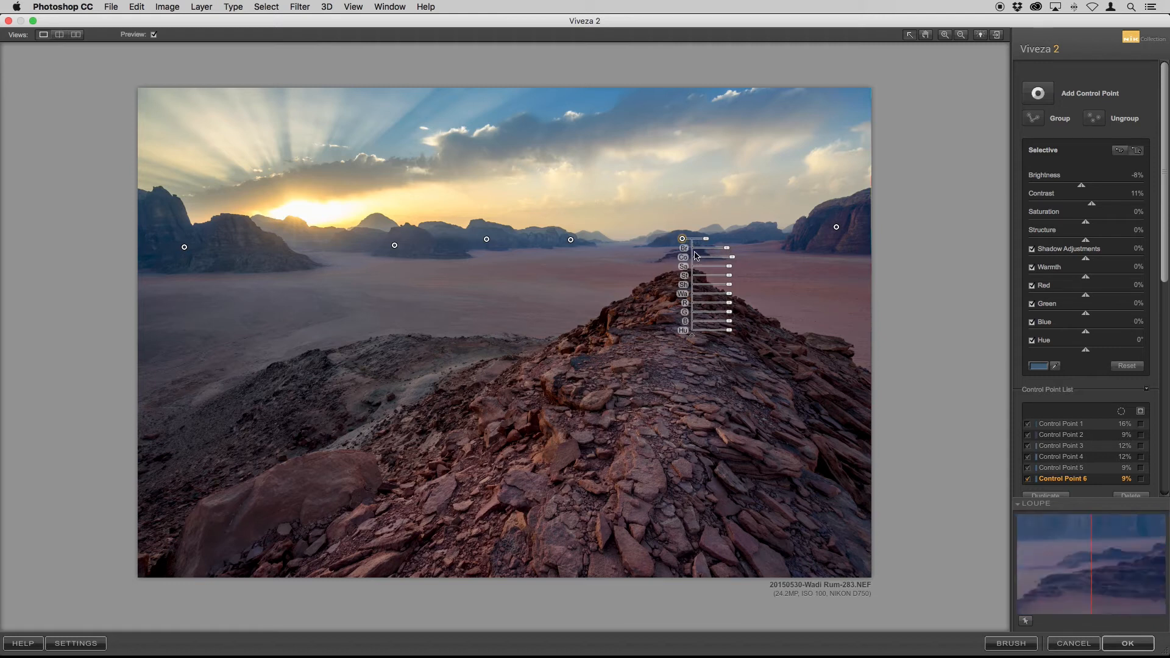
{"action": "left_click", "coordinate": [1045, 496]}
{"action": "left_click_drag", "start_coordinate": [693, 242], "coordinate": [750, 236]}
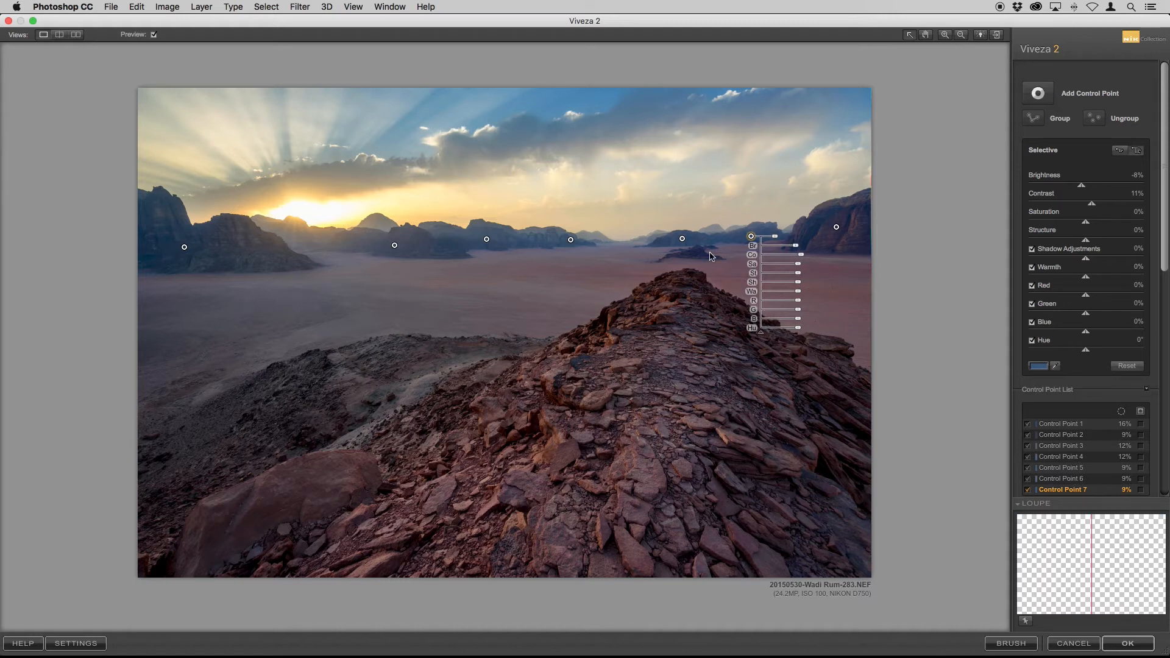
{"action": "left_click", "coordinate": [688, 285]}
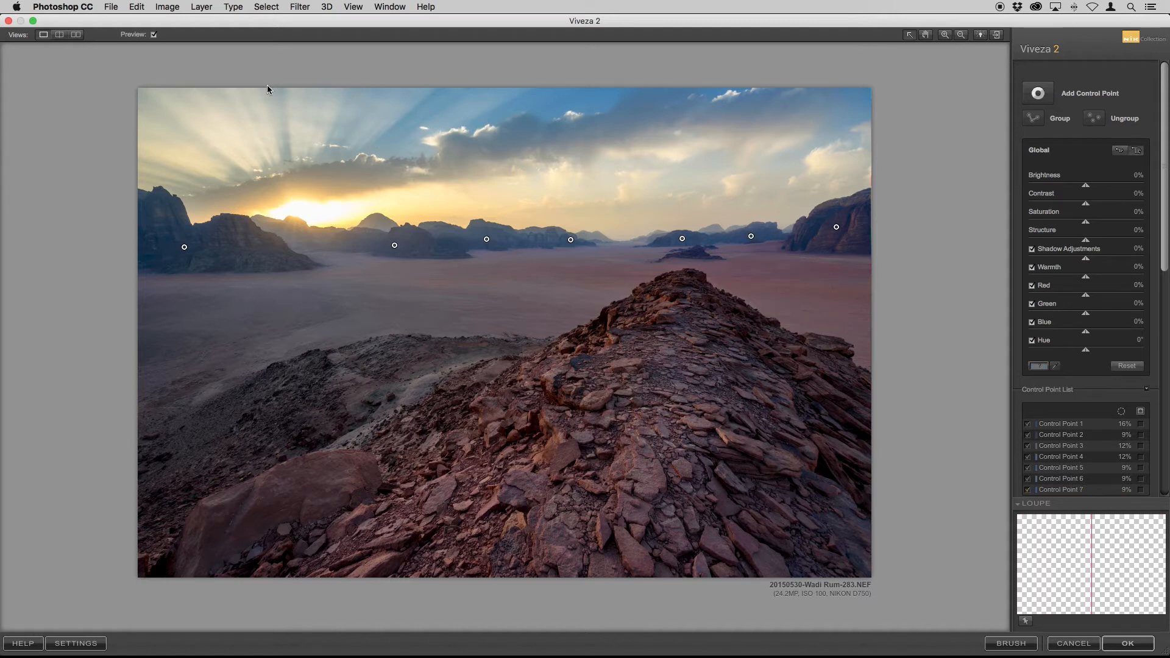
Compare the photo with and without all the control point adjustments and apply Viveza 2 as a new layer.
{"action": "left_click", "coordinate": [155, 36]}
{"action": "left_click", "coordinate": [154, 35]}
{"action": "left_click", "coordinate": [154, 35]}
{"action": "left_click", "coordinate": [1128, 643]}
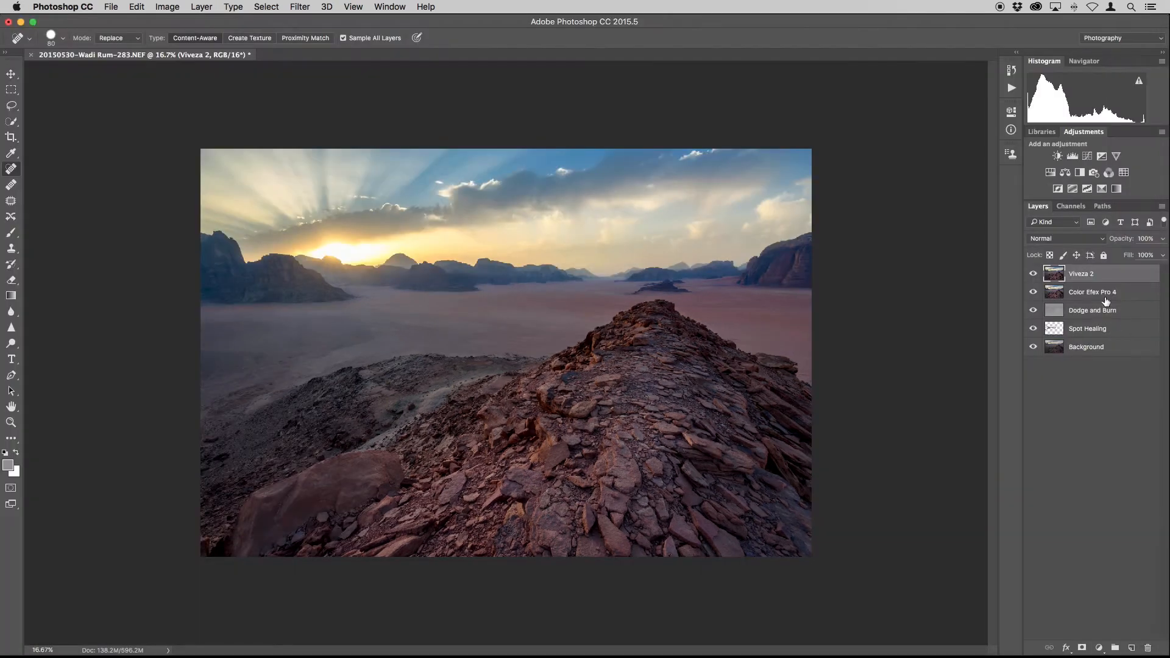
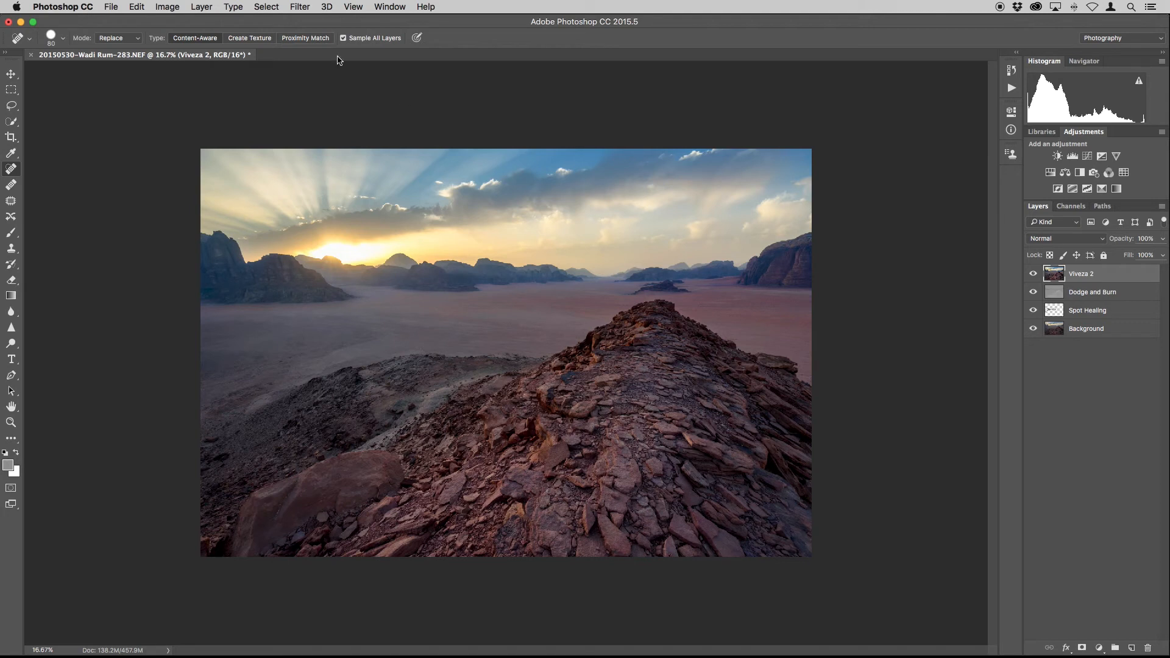
Open the Viveza 2 filter again on the Viveza 2 layer.
{"action": "left_click", "coordinate": [302, 8]}
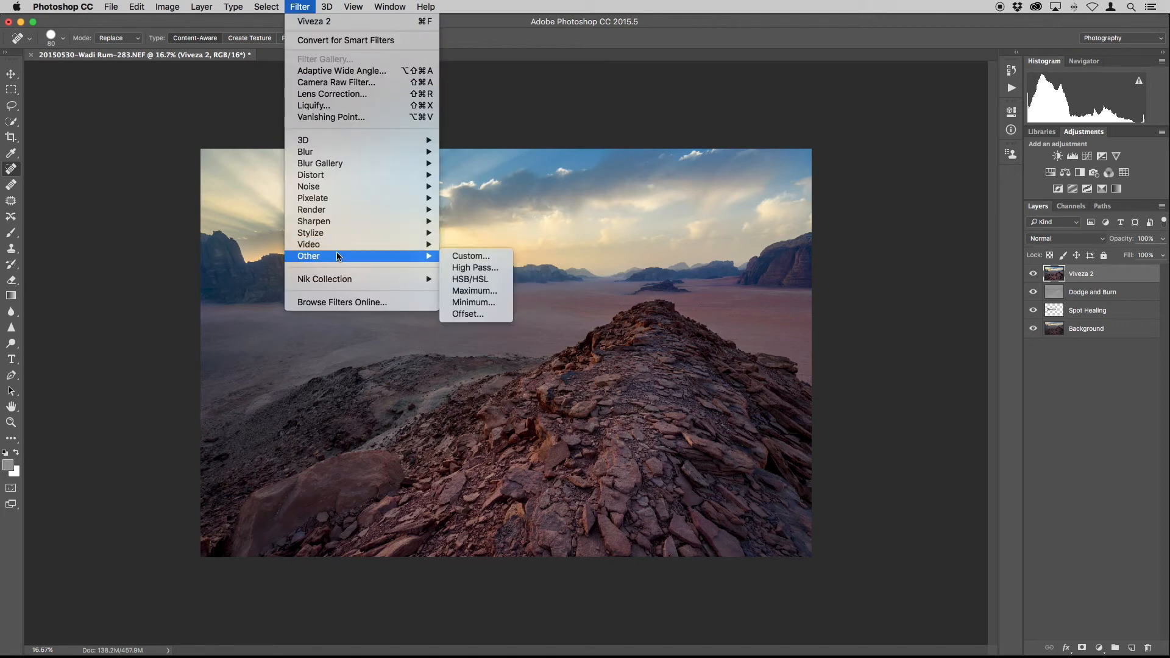
{"action": "mouse_move", "coordinate": [341, 280]}
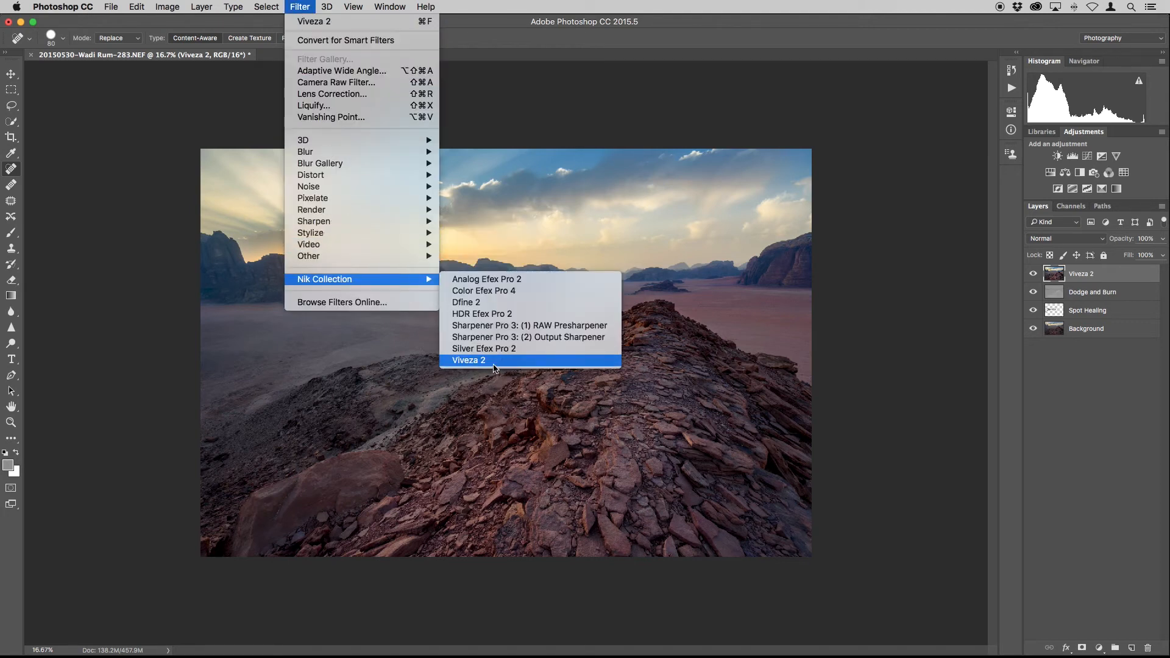
{"action": "left_click", "coordinate": [469, 360]}
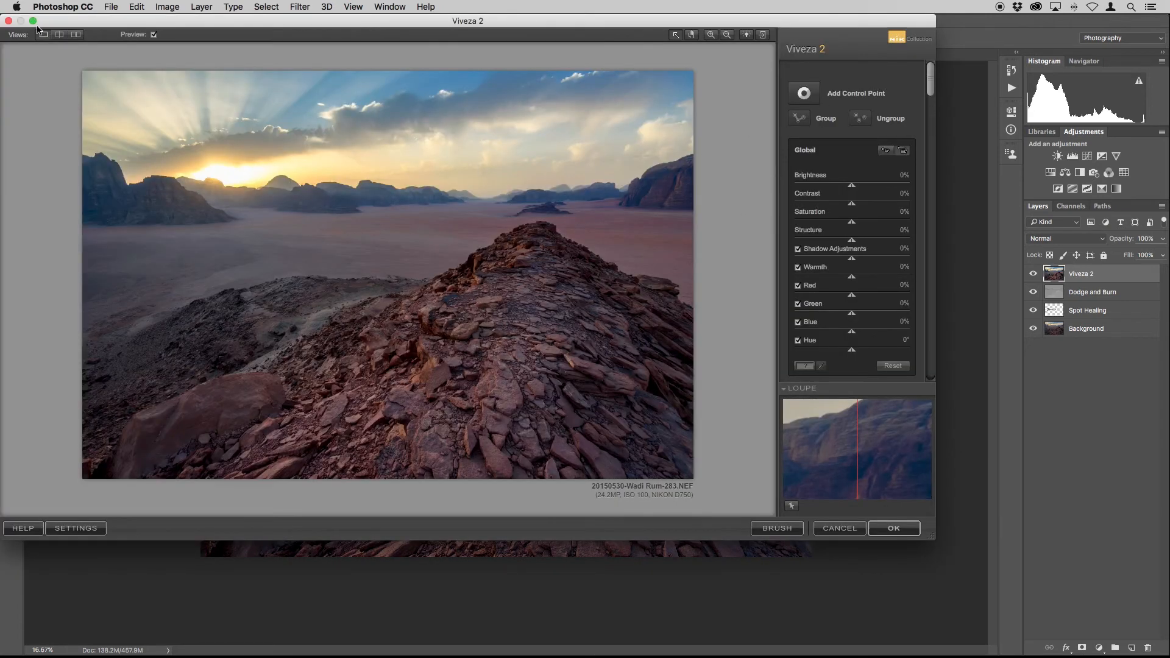
Enlarge the filter window, place a control point at the dark cloud's left end above the distant mountains, and set its Structure to 100%.
{"action": "left_click", "coordinate": [32, 20]}
{"action": "left_click", "coordinate": [1038, 94]}
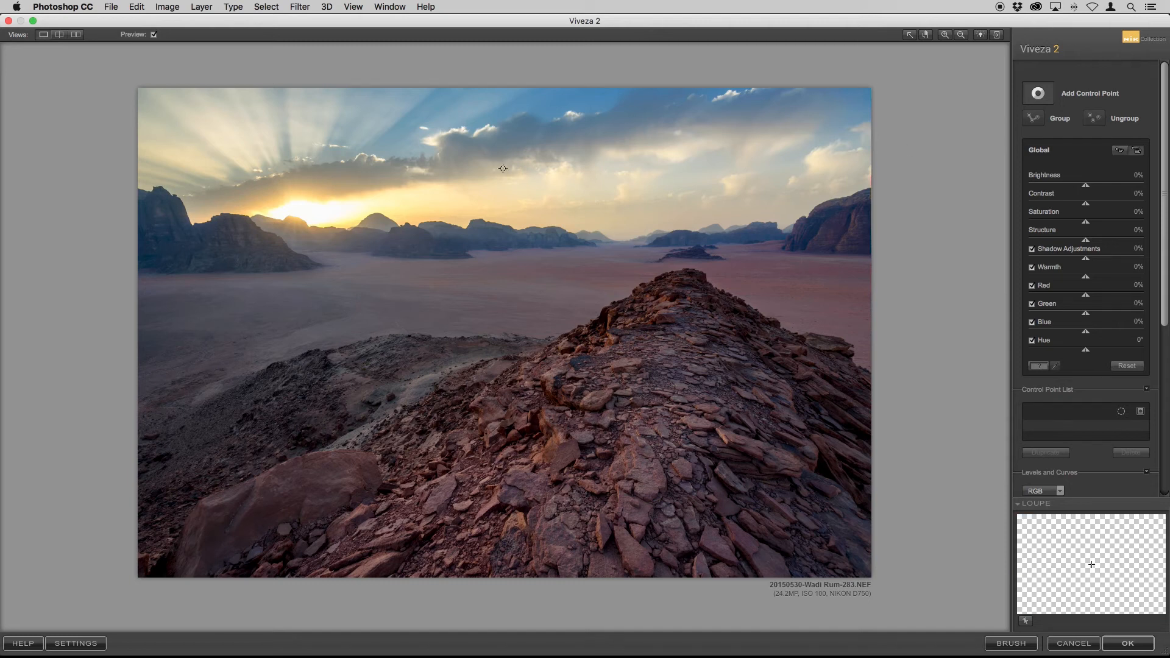
{"action": "left_click", "coordinate": [463, 153]}
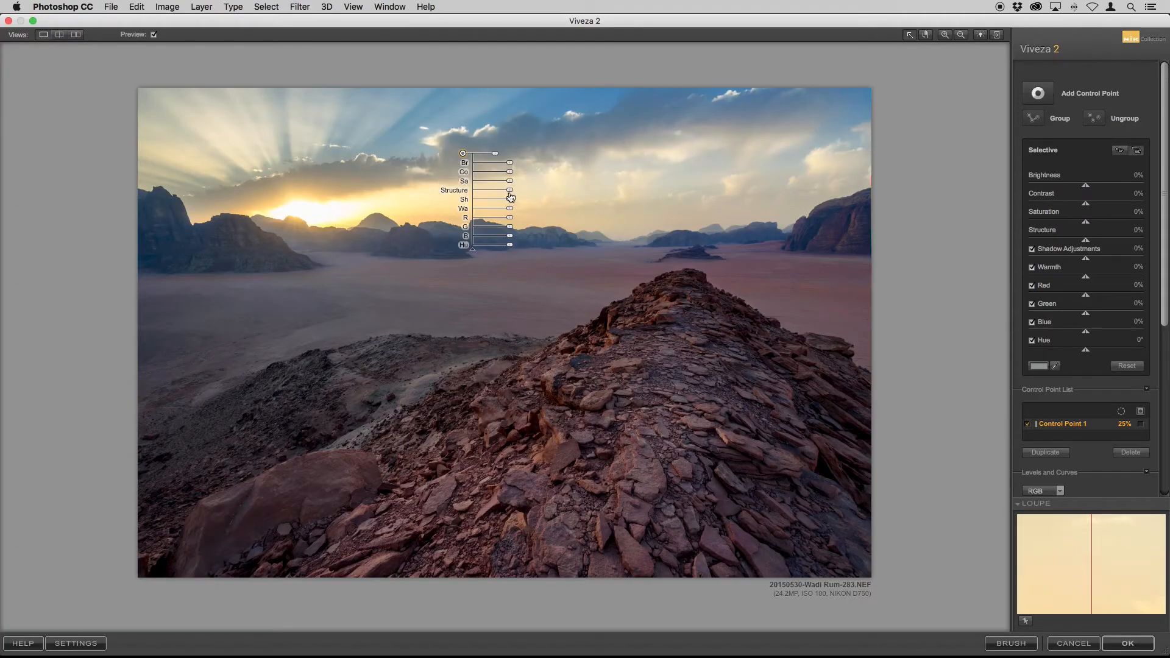
{"action": "left_click_drag", "start_coordinate": [511, 192], "coordinate": [544, 193]}
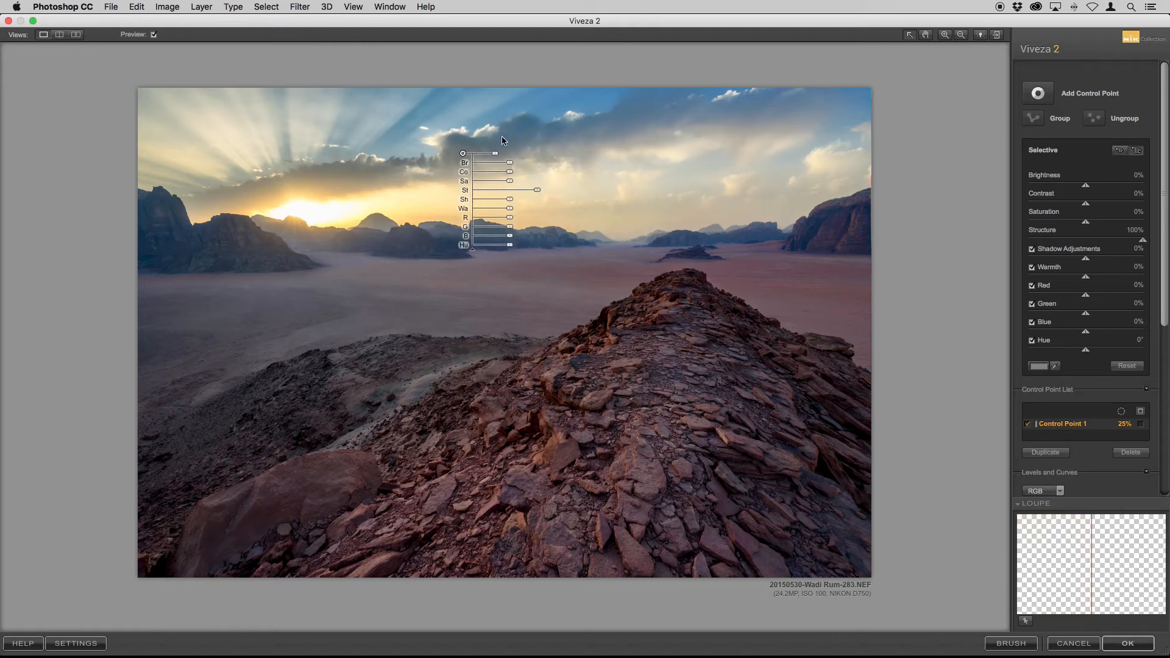
{"action": "mouse_move", "coordinate": [464, 155]}
{"action": "left_mouse_down"}
{"action": "mouse_move", "coordinate": [465, 140]}
{"action": "mouse_move", "coordinate": [457, 152]}
{"action": "mouse_move", "coordinate": [514, 128]}
{"action": "mouse_move", "coordinate": [457, 151]}
{"action": "left_mouse_up"}
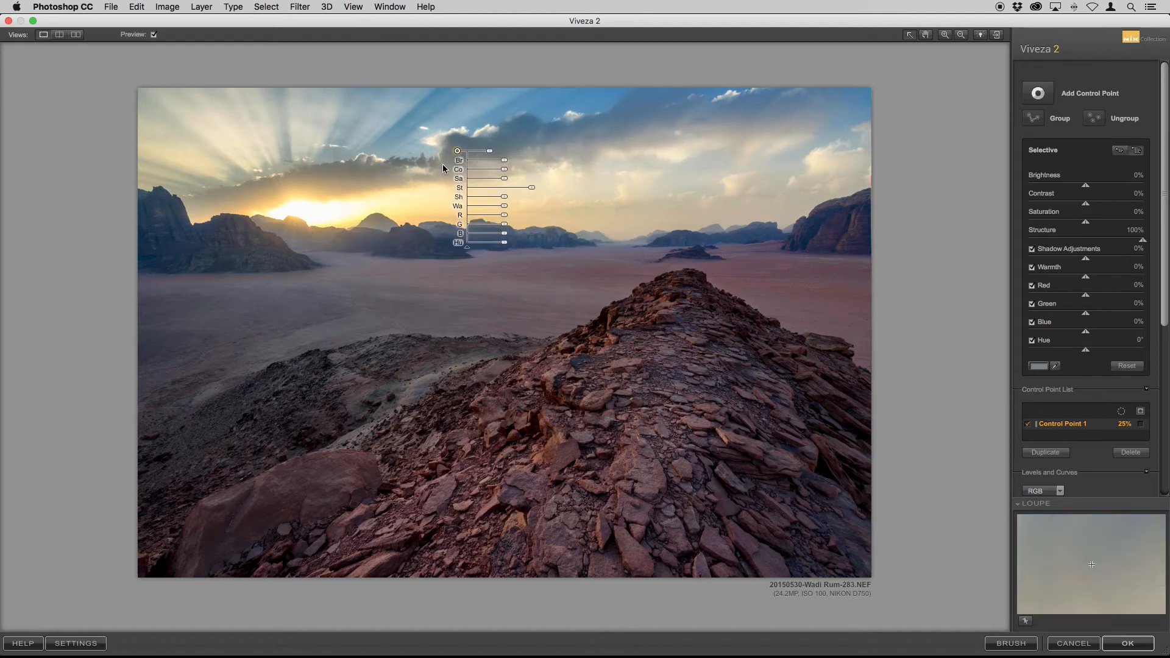
Compare the photo with and without the cloud control point and reduce its Structure to 25%.
{"action": "left_click", "coordinate": [156, 36]}
{"action": "left_click", "coordinate": [155, 36]}
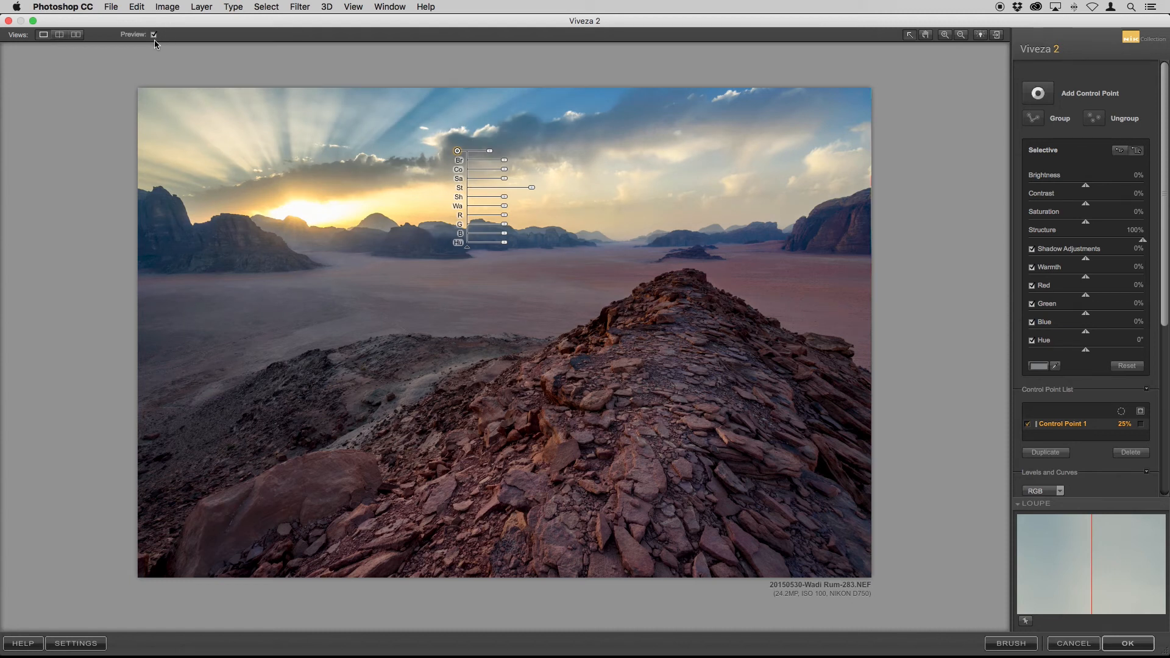
{"action": "left_click", "coordinate": [154, 35]}
{"action": "left_click", "coordinate": [154, 35]}
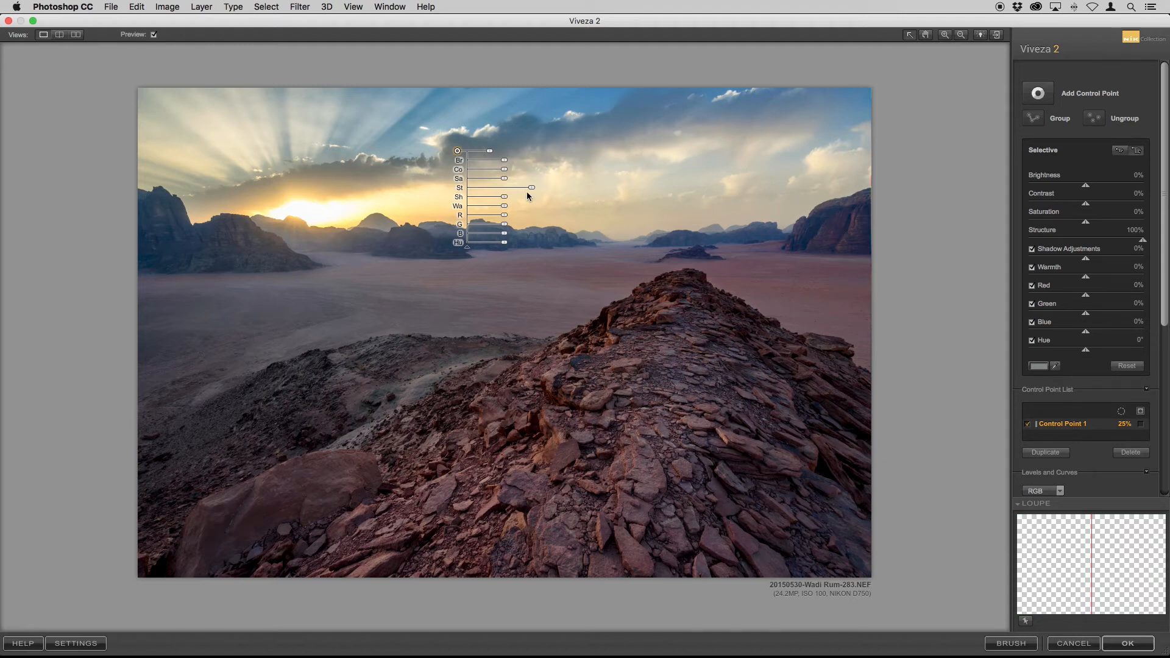
{"action": "left_click_drag", "start_coordinate": [534, 192], "coordinate": [512, 193]}
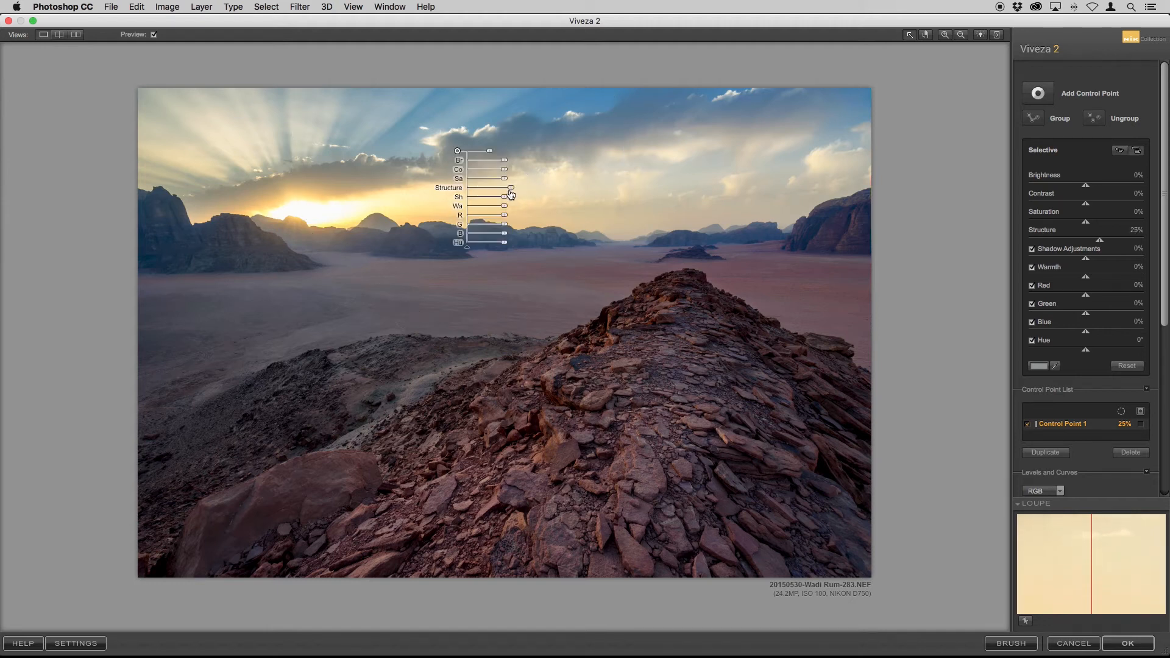
Compare the softer cloud effect with the original, set the control point's Warmth to 6% and shrink its size to 10%.
{"action": "left_click", "coordinate": [153, 35]}
{"action": "left_click", "coordinate": [154, 35]}
{"action": "left_click", "coordinate": [153, 36]}
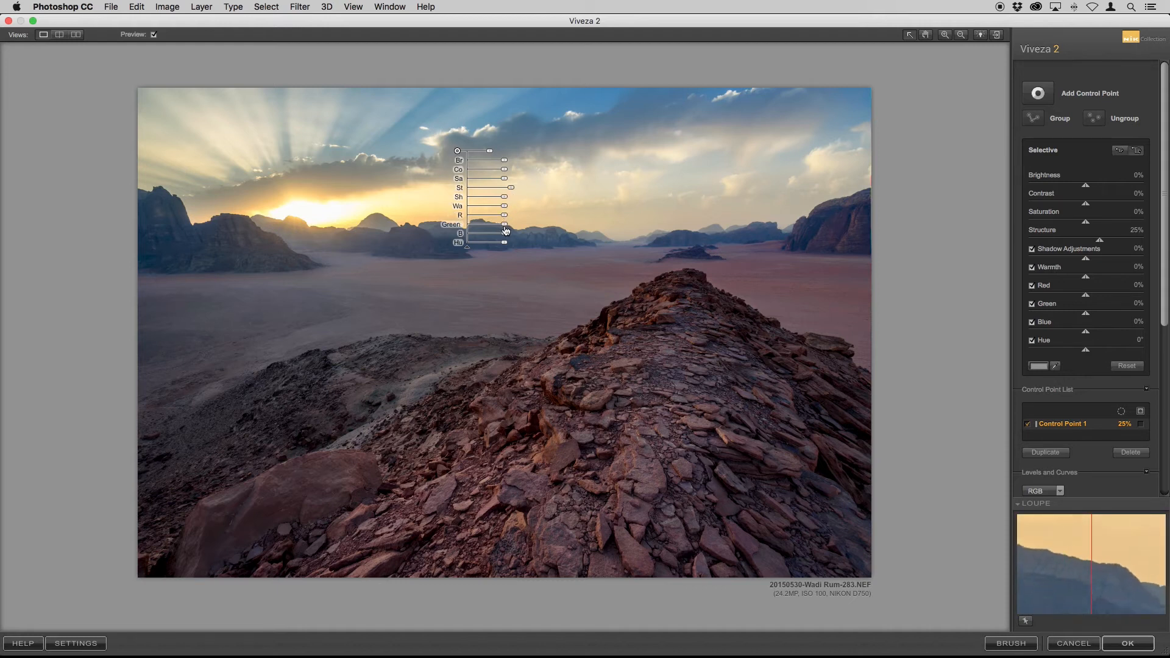
{"action": "left_click_drag", "start_coordinate": [505, 208], "coordinate": [509, 210]}
{"action": "left_click_drag", "start_coordinate": [491, 157], "coordinate": [485, 152]}
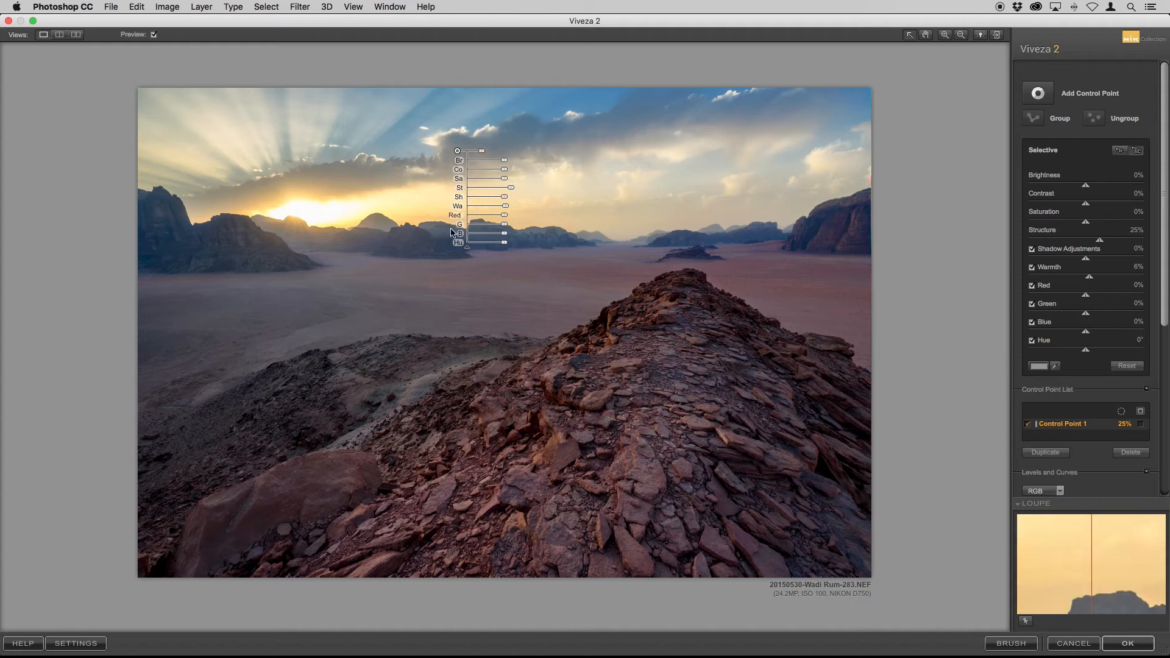
Duplicate the cloud control point five times, spacing the copies along the dark cloud band up to the photo's upper-right corner.
{"action": "left_click", "coordinate": [1045, 452]}
{"action": "left_click_drag", "start_coordinate": [460, 153], "coordinate": [586, 132]}
{"action": "left_click", "coordinate": [1045, 452]}
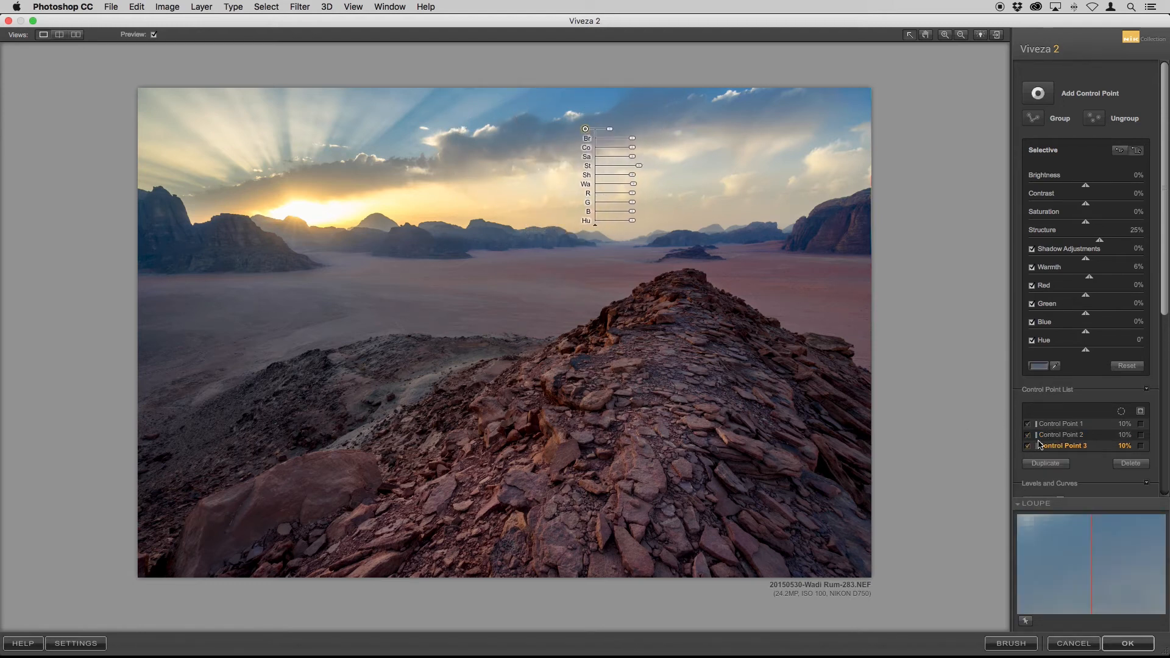
{"action": "left_click", "coordinate": [1044, 463]}
{"action": "left_click_drag", "start_coordinate": [589, 132], "coordinate": [653, 118]}
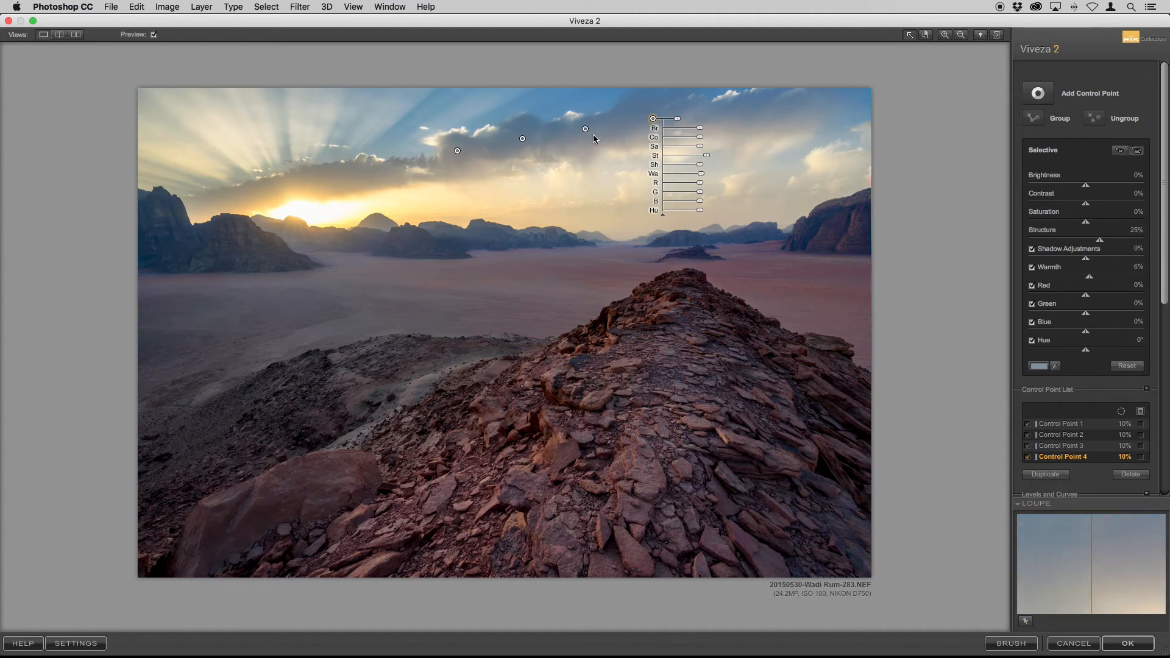
{"action": "left_click", "coordinate": [1045, 474]}
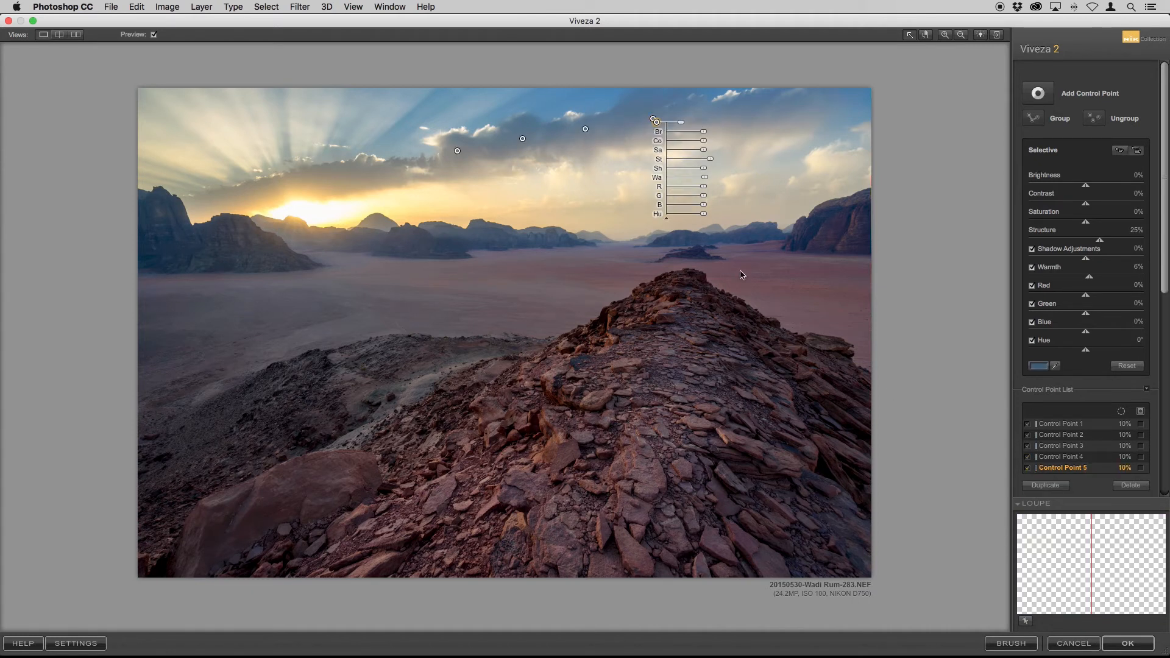
{"action": "left_click_drag", "start_coordinate": [657, 124], "coordinate": [726, 114]}
{"action": "left_click", "coordinate": [1045, 485]}
{"action": "left_click_drag", "start_coordinate": [723, 112], "coordinate": [788, 101]}
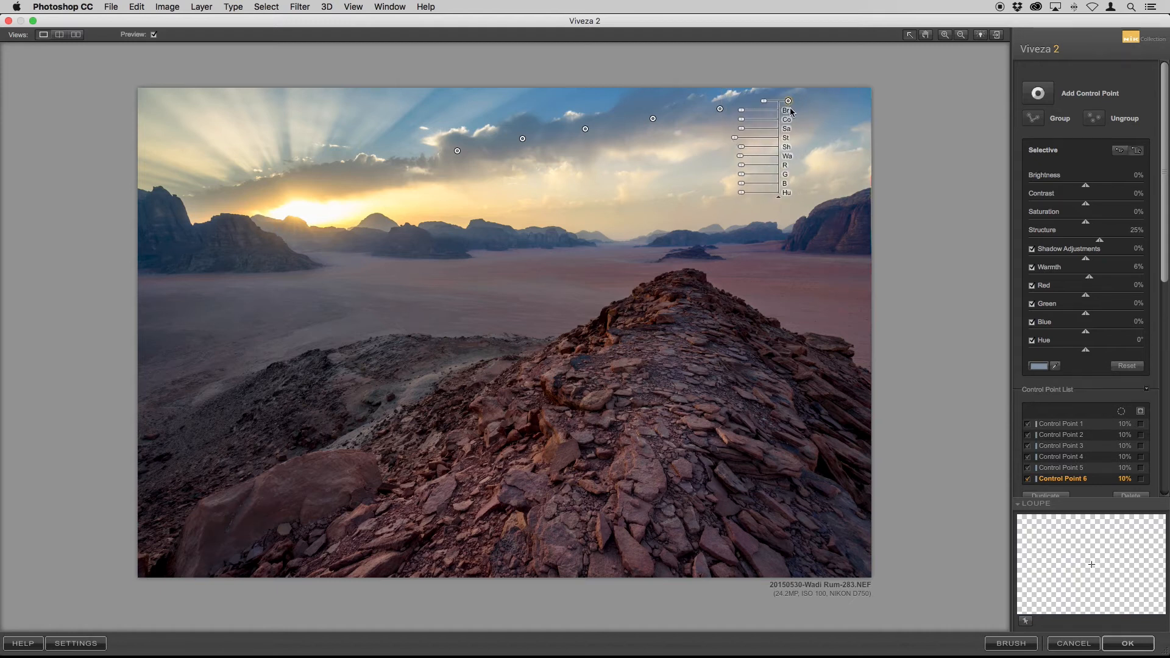
Duplicate the control point onto the bright clouds near the photo's right edge, with size 7% and Structure 40%.
{"action": "left_click", "coordinate": [1045, 499]}
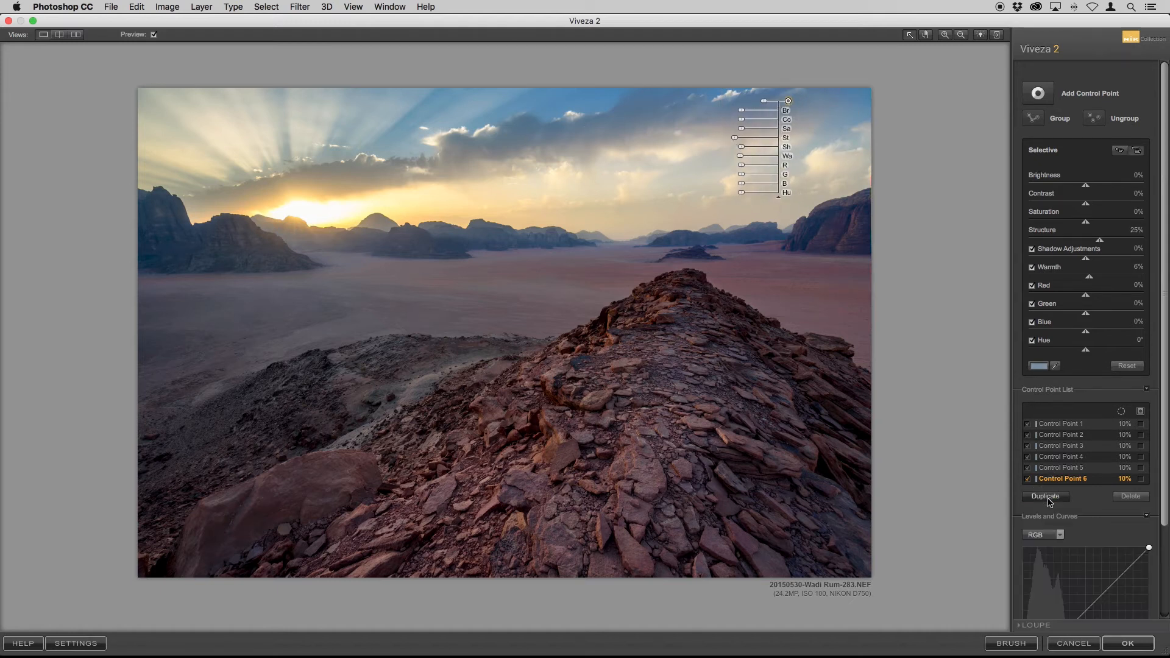
{"action": "left_click", "coordinate": [1046, 496]}
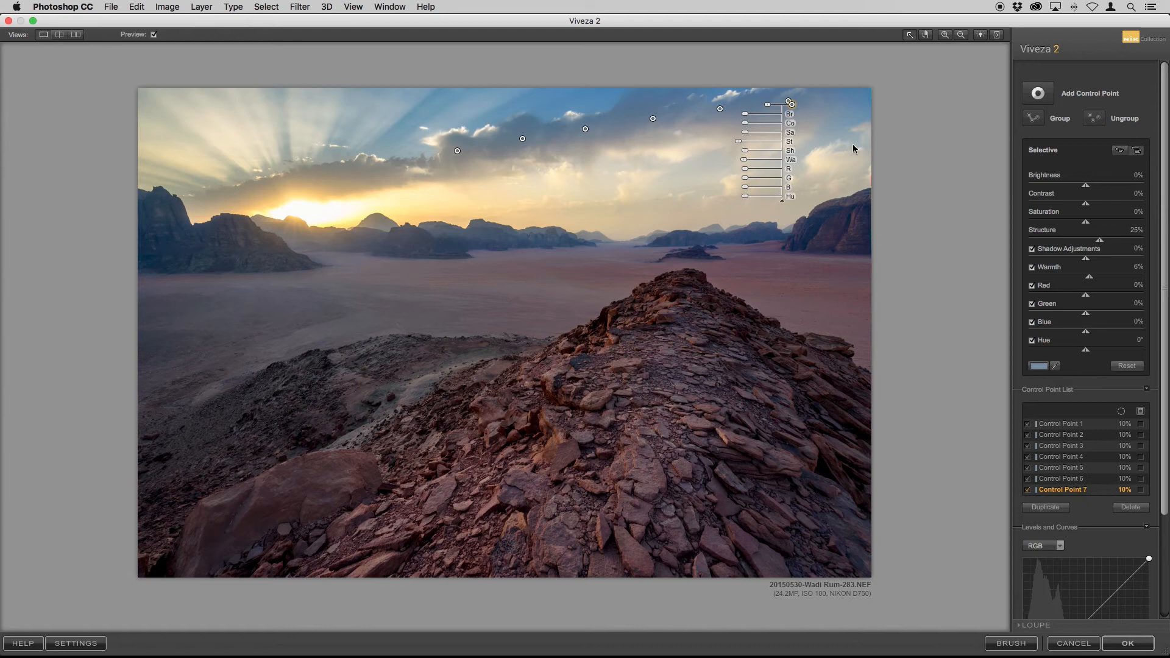
{"action": "left_click_drag", "start_coordinate": [794, 107], "coordinate": [806, 160]}
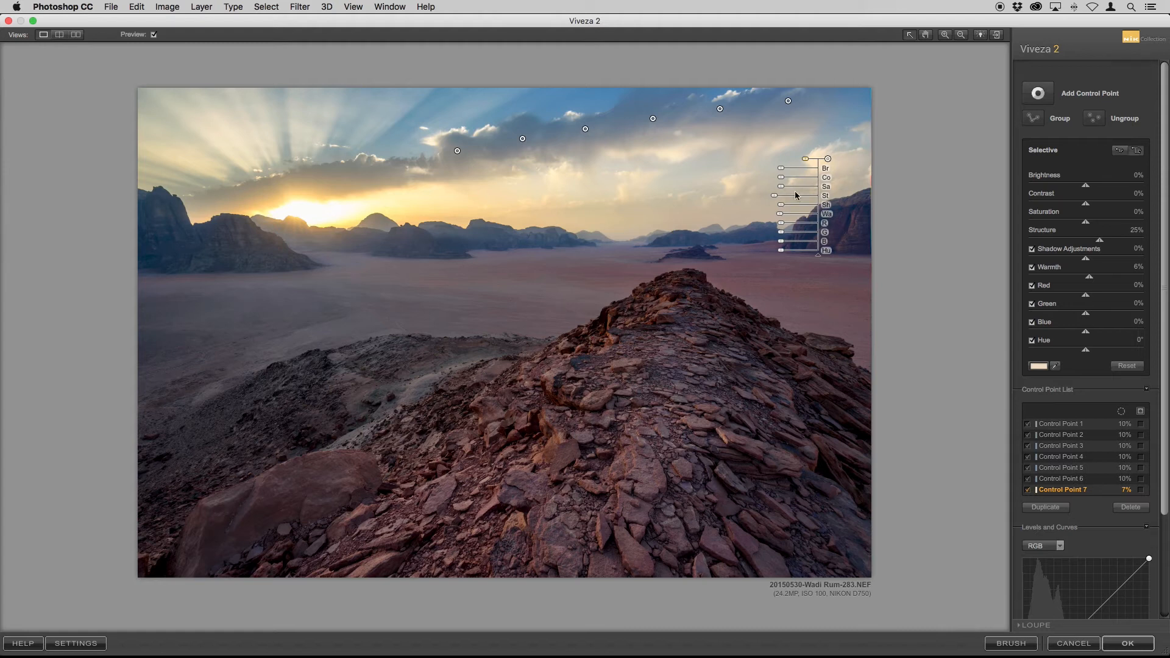
{"action": "mouse_move", "coordinate": [773, 196]}
{"action": "left_mouse_down"}
{"action": "mouse_move", "coordinate": [763, 195]}
{"action": "mouse_move", "coordinate": [771, 199]}
{"action": "left_mouse_up"}
Duplicate the bright-cloud control point three times, spreading the copies leftward across the lower clouds at size 6%.
{"action": "left_click", "coordinate": [1045, 507]}
{"action": "left_click_drag", "start_coordinate": [830, 162], "coordinate": [734, 186]}
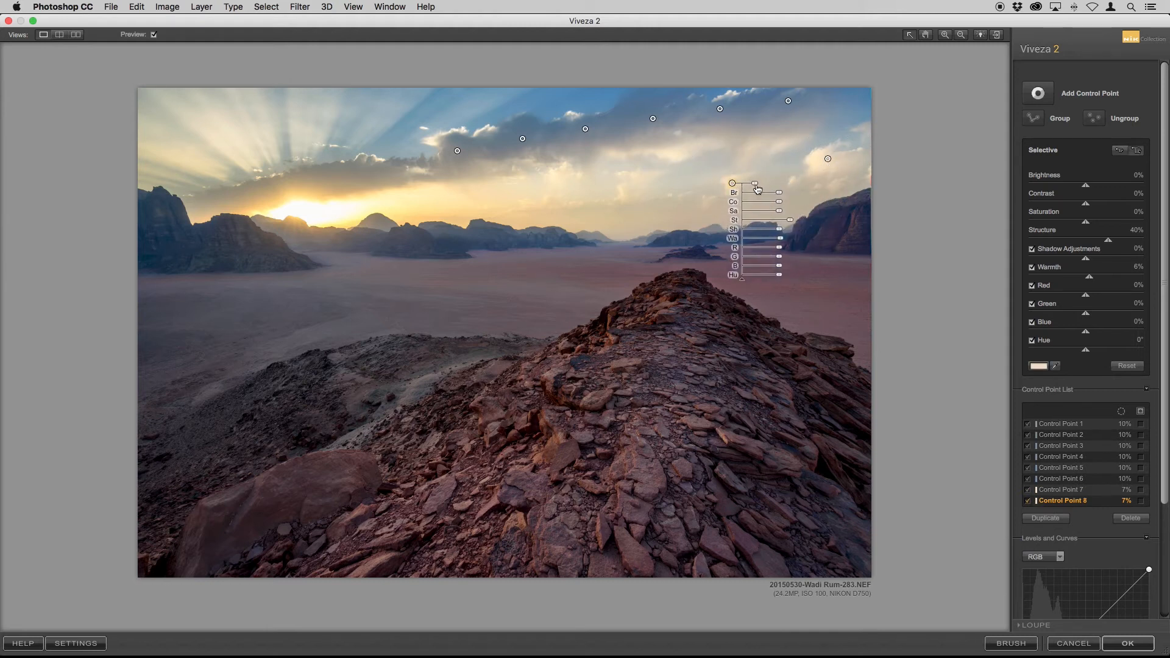
{"action": "left_click_drag", "start_coordinate": [759, 189], "coordinate": [756, 189]}
{"action": "left_click", "coordinate": [1045, 518]}
{"action": "left_click_drag", "start_coordinate": [737, 187], "coordinate": [627, 192]}
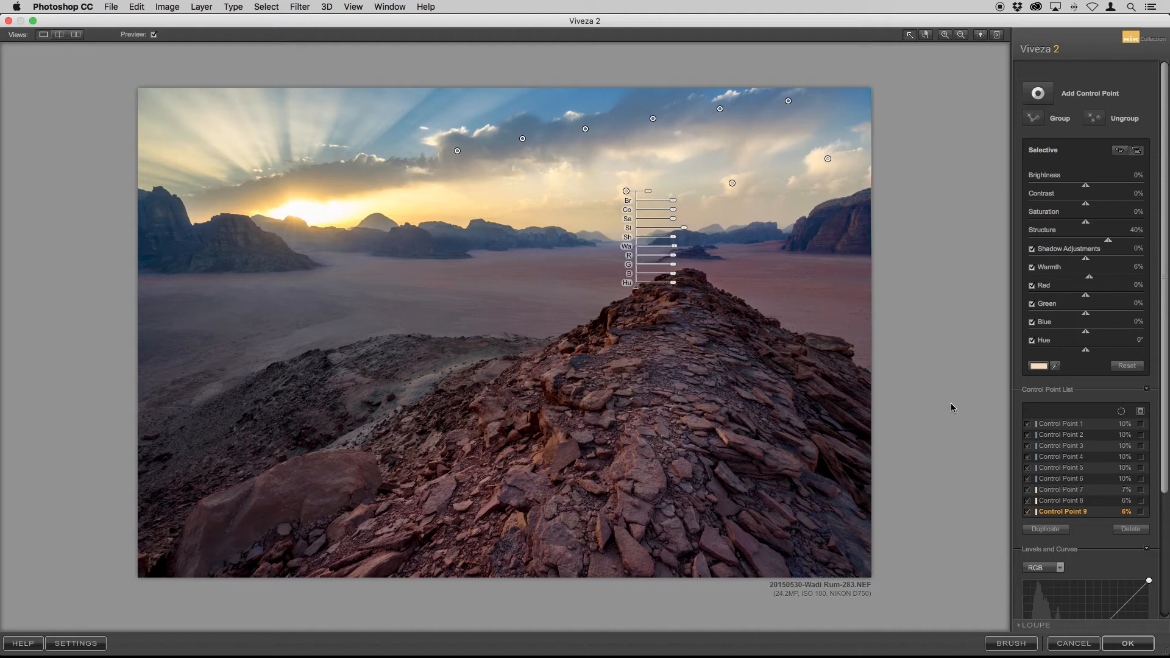
{"action": "left_click", "coordinate": [1045, 529]}
{"action": "left_click_drag", "start_coordinate": [626, 191], "coordinate": [564, 173]}
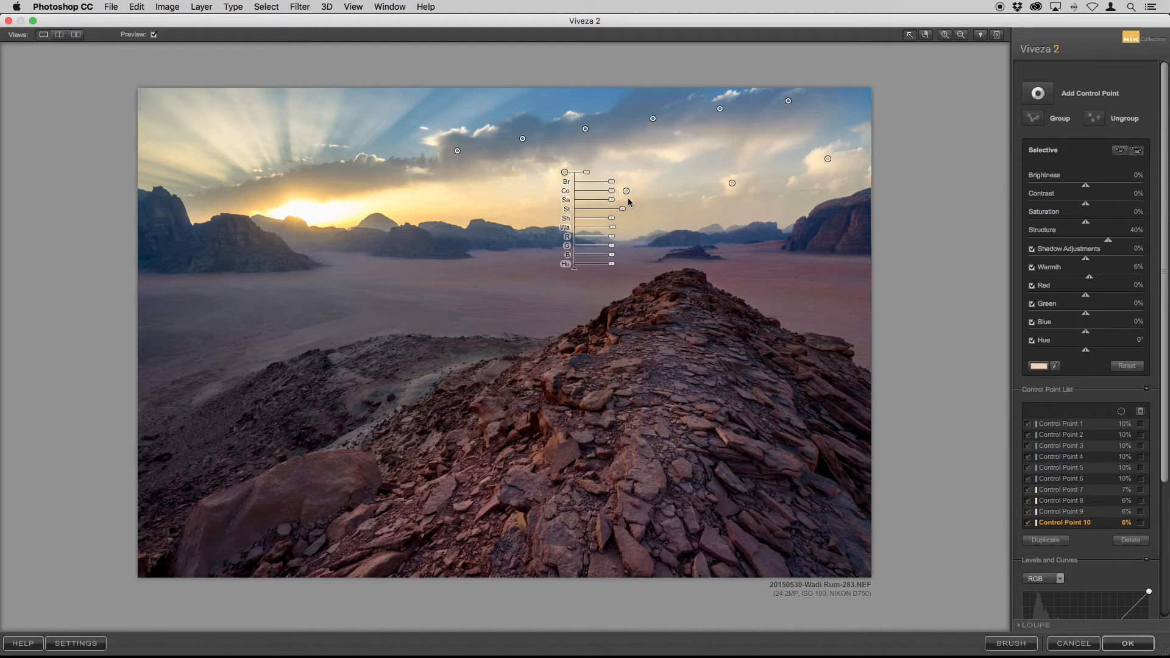
Add a control point in the yellow glow just right of the sun and size it 19%.
{"action": "left_click", "coordinate": [680, 166]}
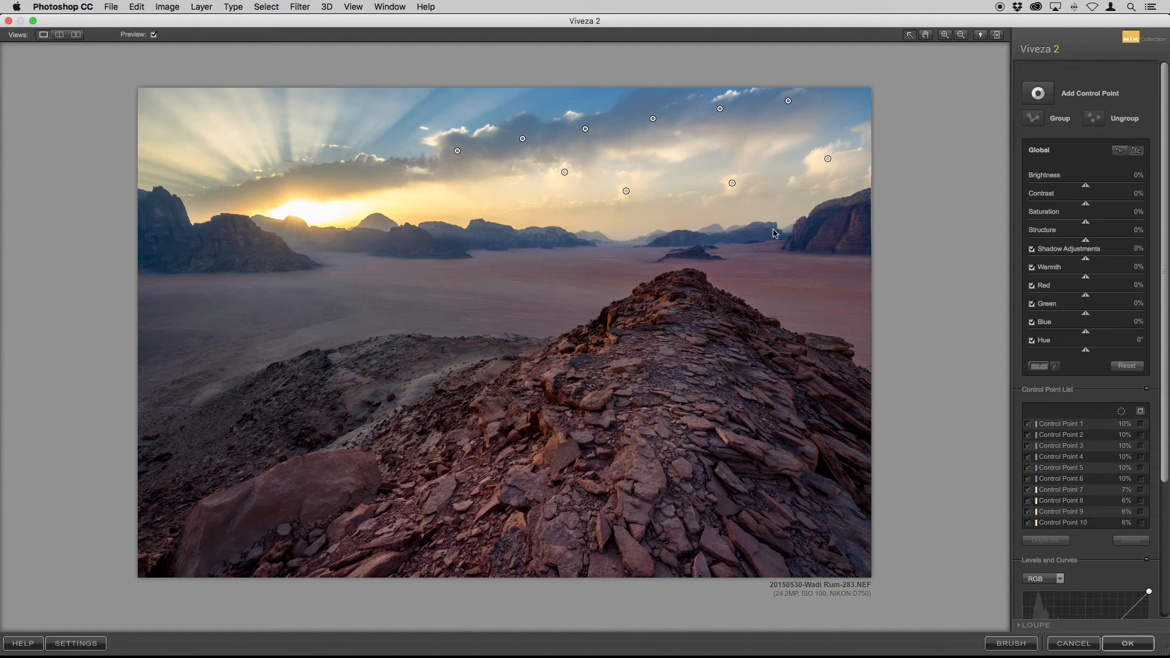
{"action": "left_click", "coordinate": [1037, 93]}
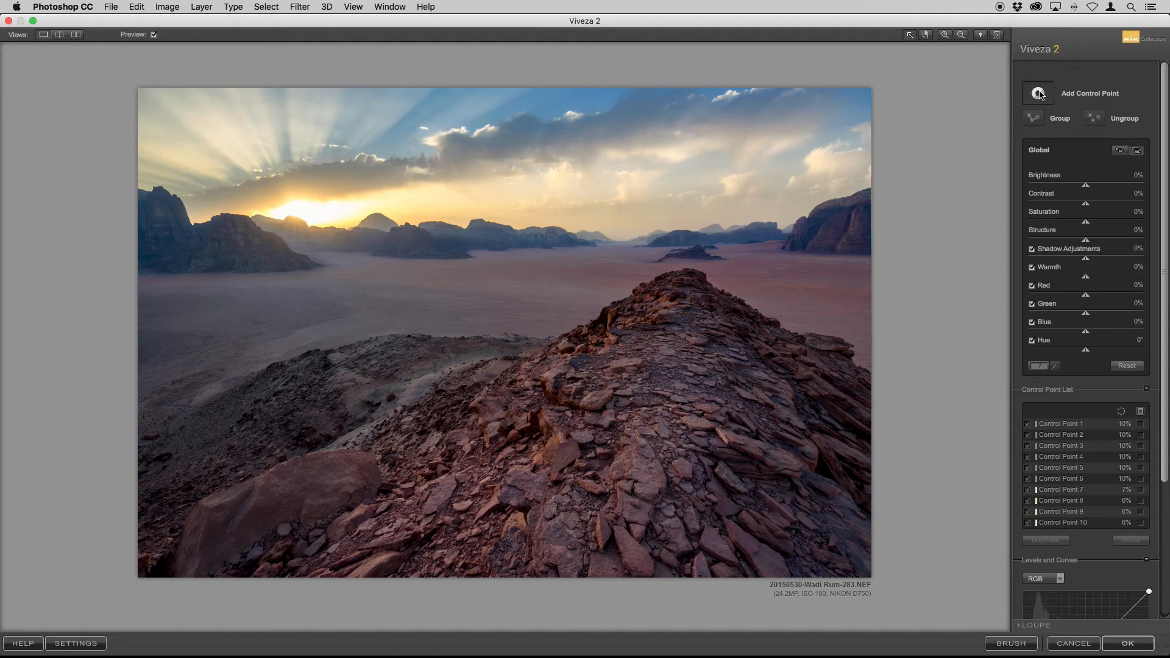
{"action": "left_click", "coordinate": [388, 200]}
{"action": "left_click_drag", "start_coordinate": [421, 206], "coordinate": [418, 204]}
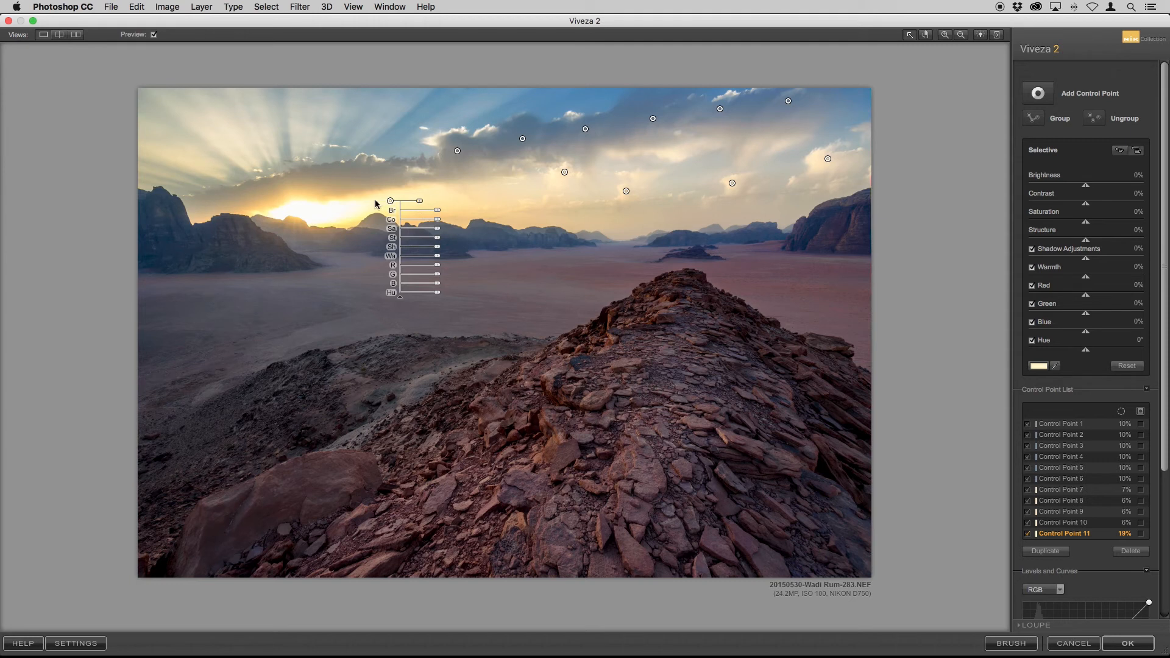
{"action": "left_click_drag", "start_coordinate": [394, 208], "coordinate": [397, 210]}
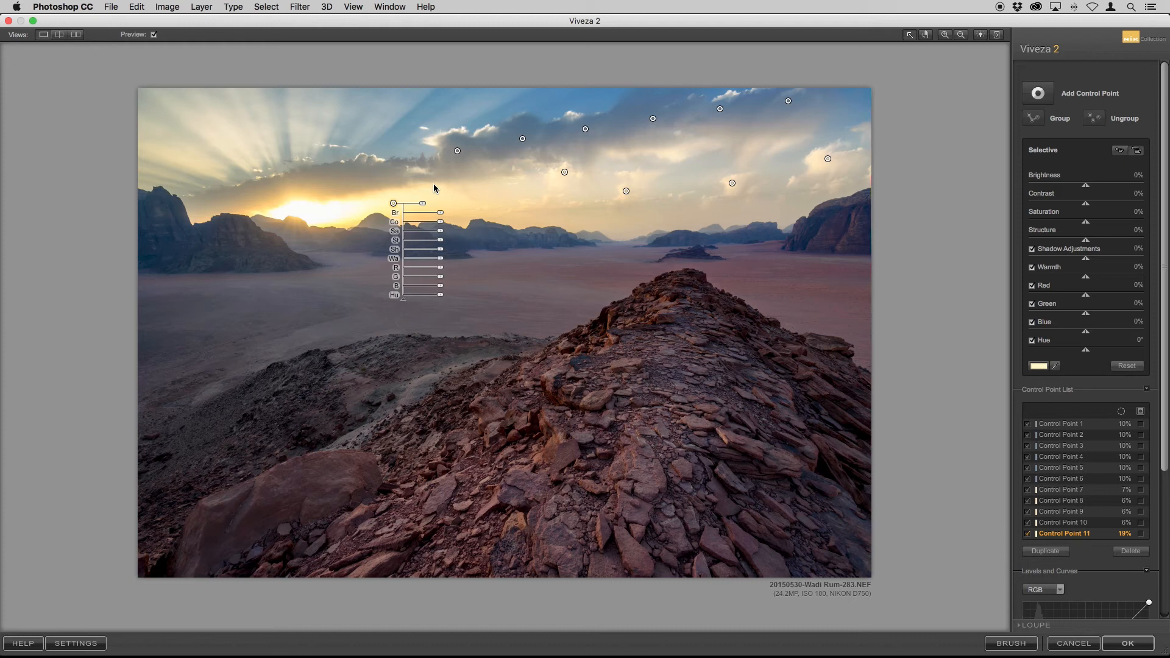
Try Saturation at 66% on the sun-glow control point and lower it to 13%.
{"action": "left_click", "coordinate": [393, 203]}
{"action": "left_click_drag", "start_coordinate": [441, 235], "coordinate": [460, 236]}
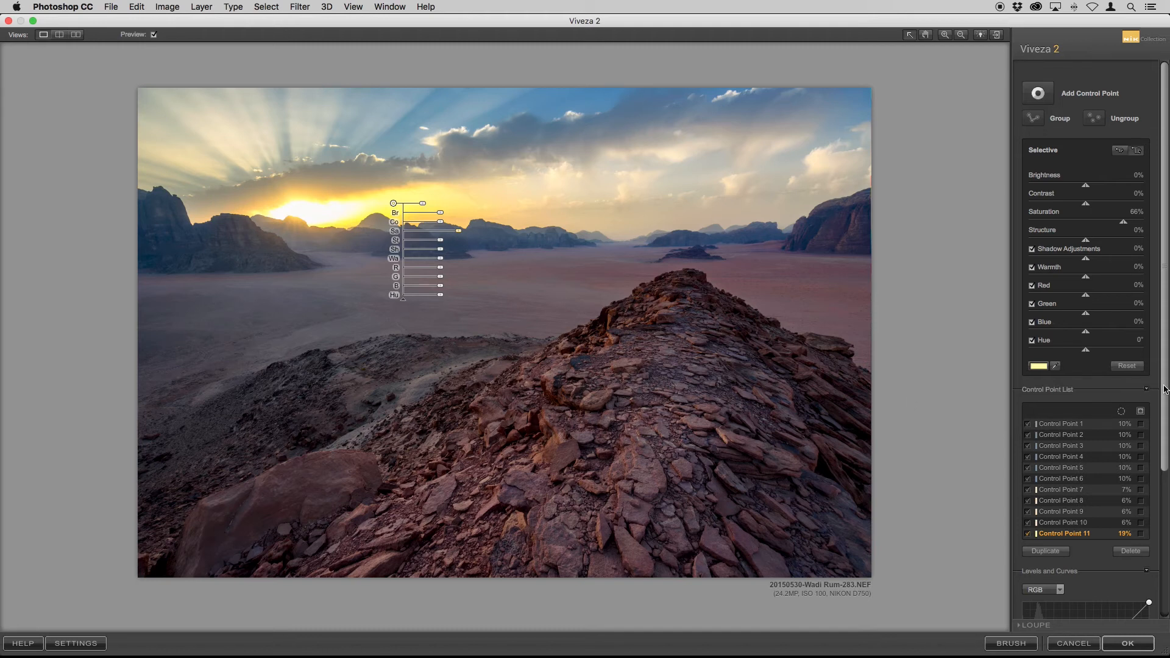
{"action": "scroll", "coordinate": [1154, 463], "scroll_direction": "down", "scroll_amount": 5}
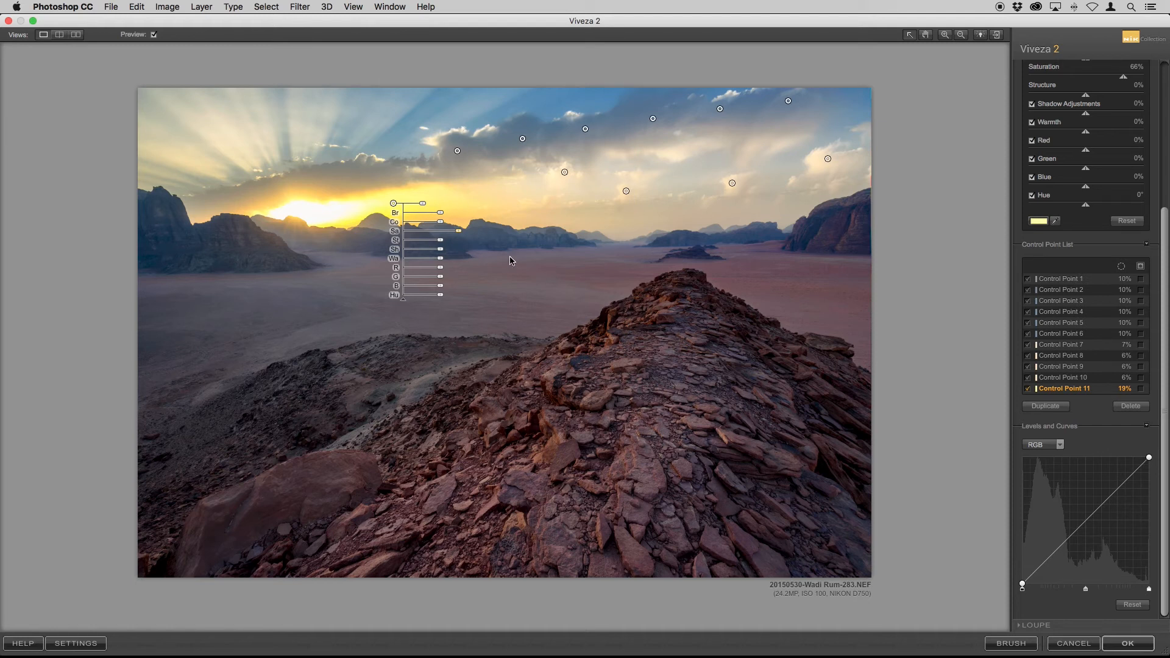
{"action": "scroll", "coordinate": [1166, 293], "scroll_direction": "up", "scroll_amount": 5}
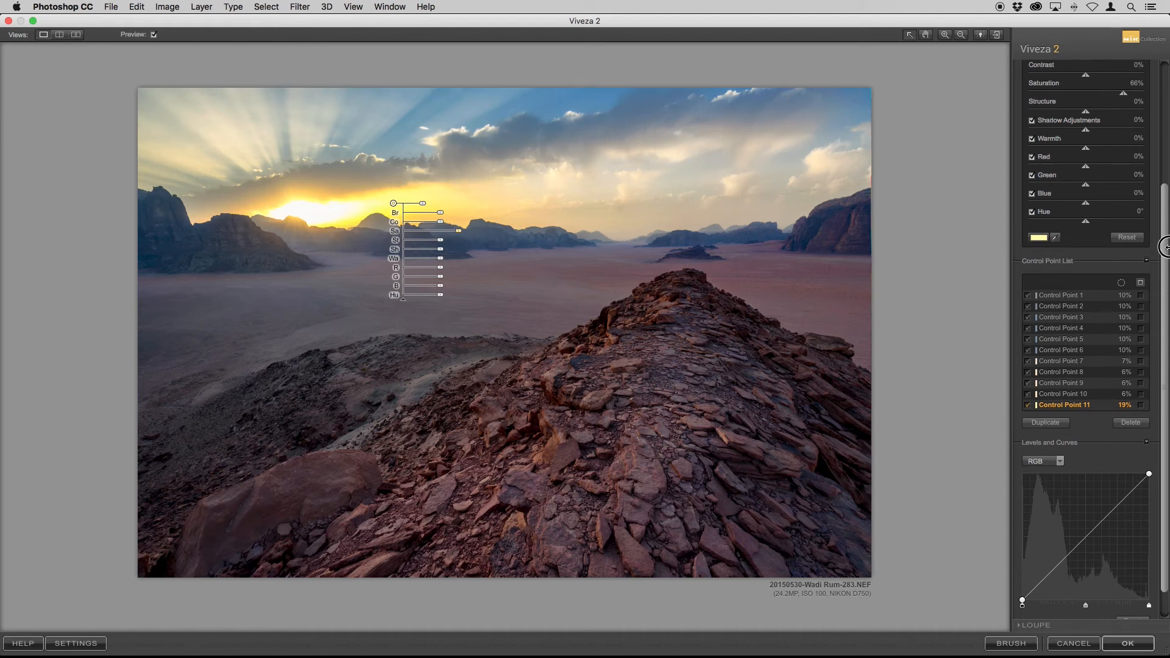
{"action": "left_click_drag", "start_coordinate": [458, 231], "coordinate": [448, 239]}
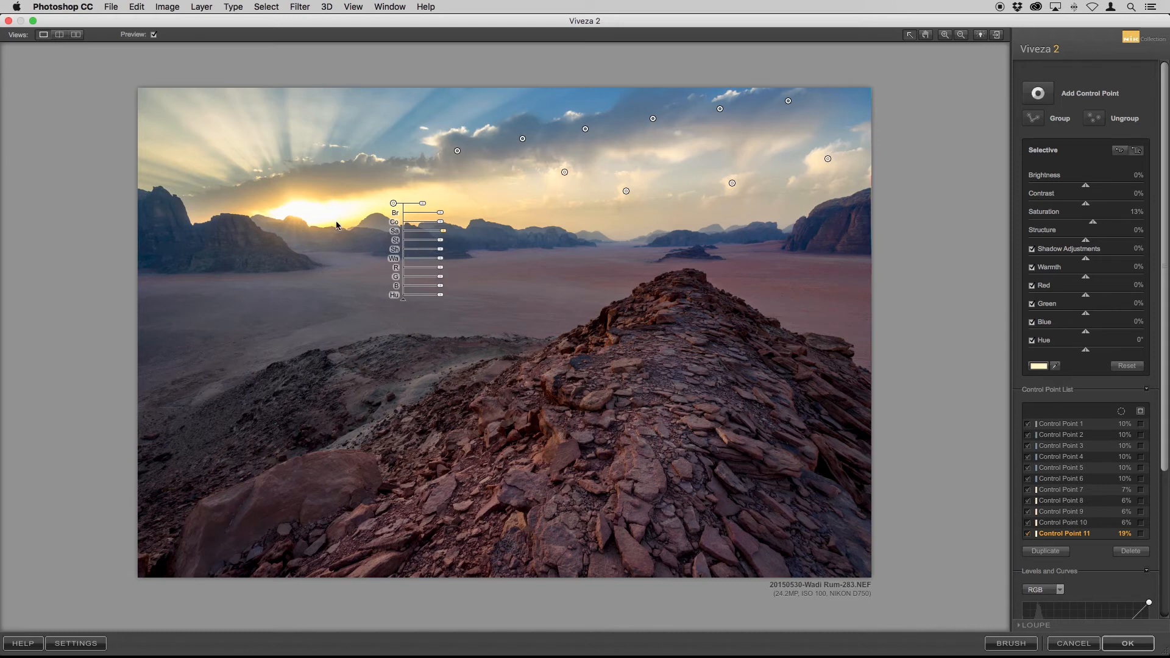
Try Red at 59% on the sun-glow control point and bring it back to -2%.
{"action": "left_click", "coordinate": [440, 268]}
{"action": "left_click_drag", "start_coordinate": [443, 273], "coordinate": [459, 273]}
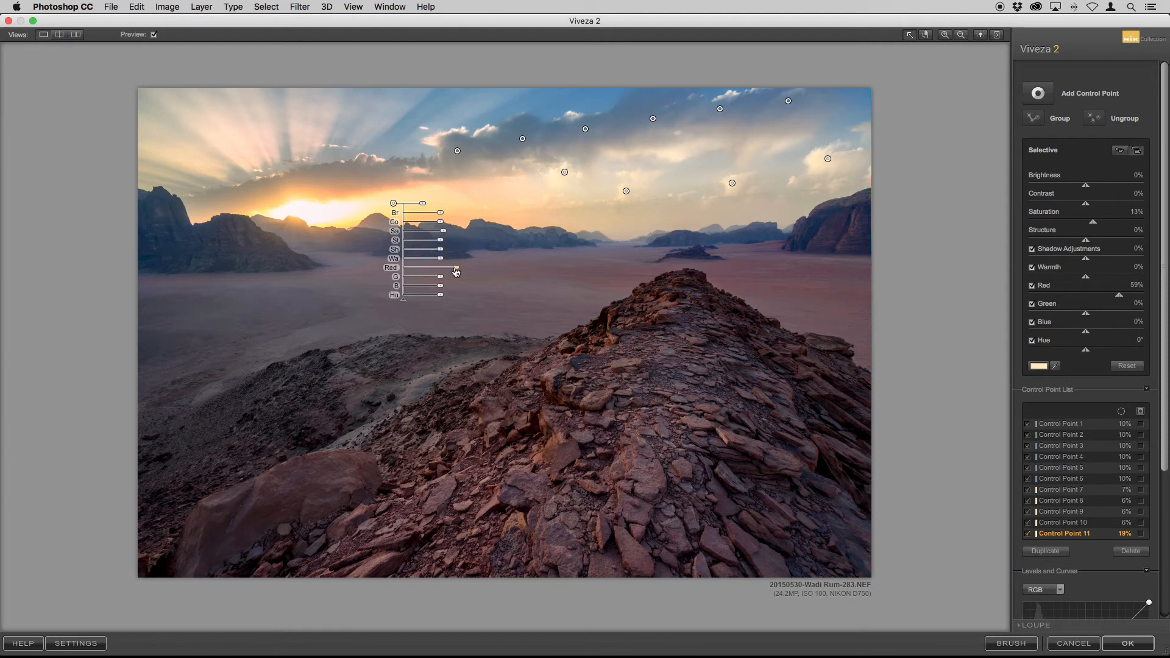
{"action": "left_click_drag", "start_coordinate": [458, 273], "coordinate": [438, 273]}
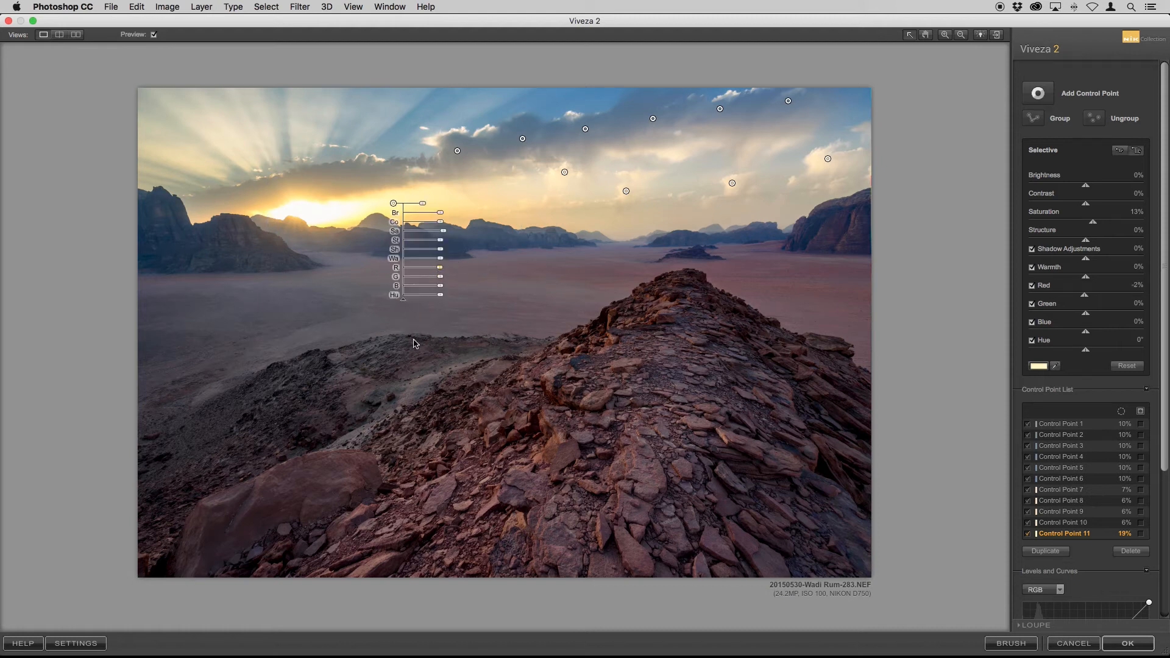
Compare the photo with and without the cloud and sun-glow control points.
{"action": "left_click", "coordinate": [519, 297]}
{"action": "left_click", "coordinate": [153, 34]}
{"action": "left_click", "coordinate": [154, 35]}
{"action": "left_click", "coordinate": [154, 35]}
{"action": "left_click", "coordinate": [154, 36]}
{"action": "left_click", "coordinate": [154, 35]}
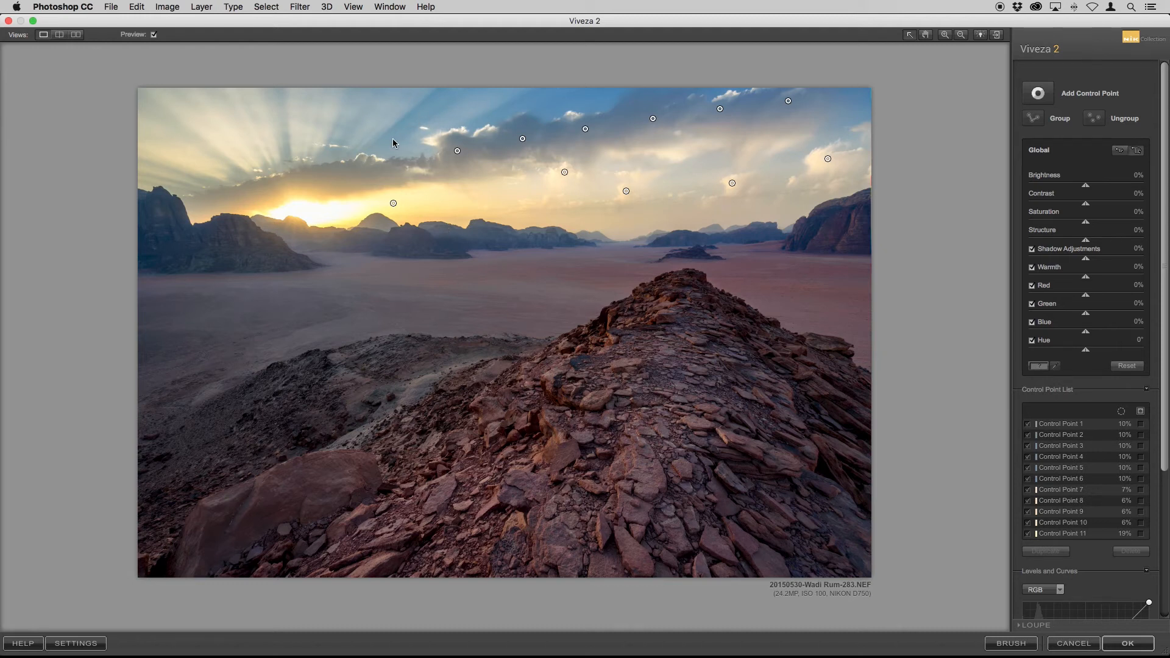
Add a control point sized 23% in the upper-left sun rays, try Structure at 71% and reduce it somewhat.
{"action": "left_click", "coordinate": [1038, 93]}
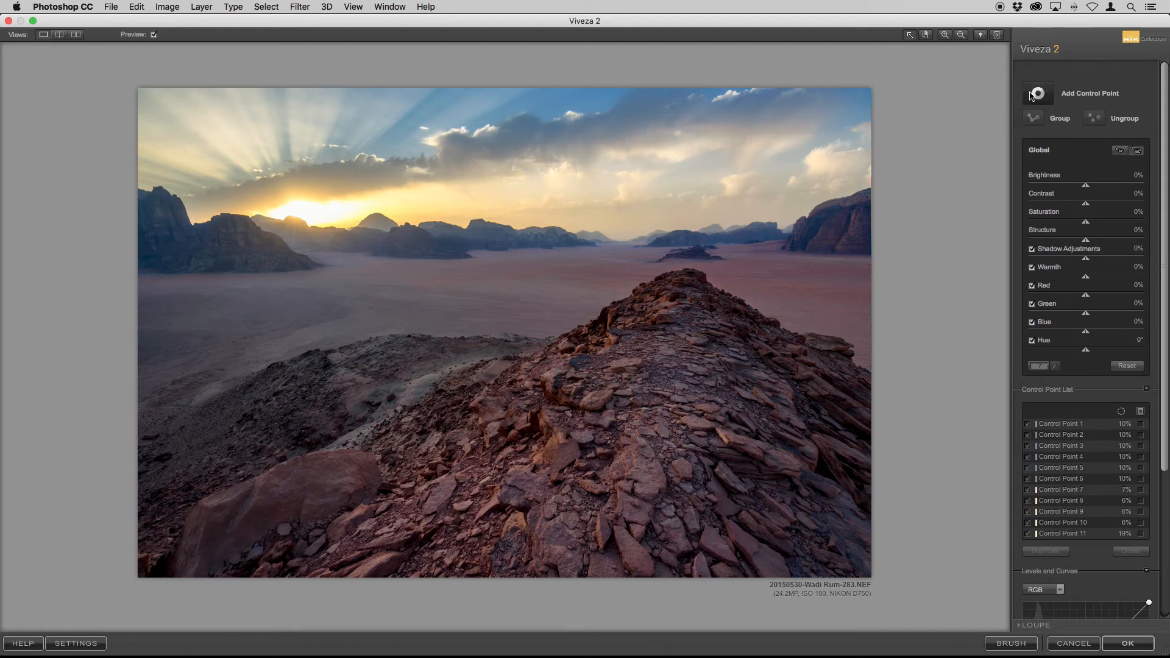
{"action": "left_click", "coordinate": [169, 119]}
{"action": "left_click_drag", "start_coordinate": [205, 121], "coordinate": [202, 121]}
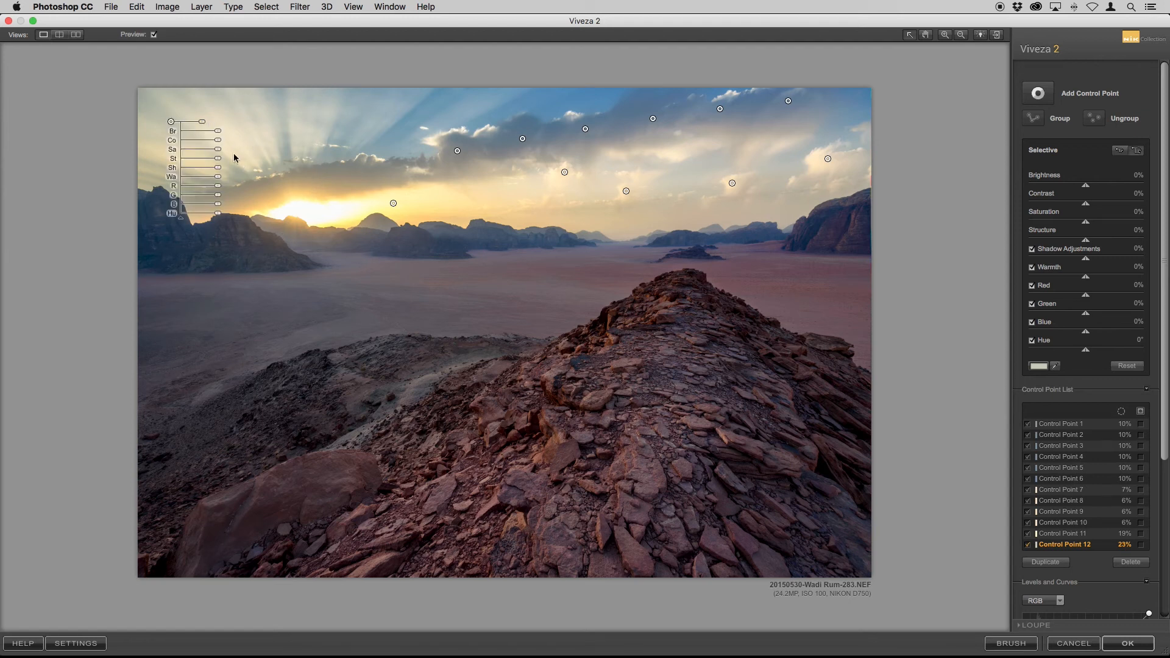
{"action": "left_click_drag", "start_coordinate": [219, 163], "coordinate": [238, 163]}
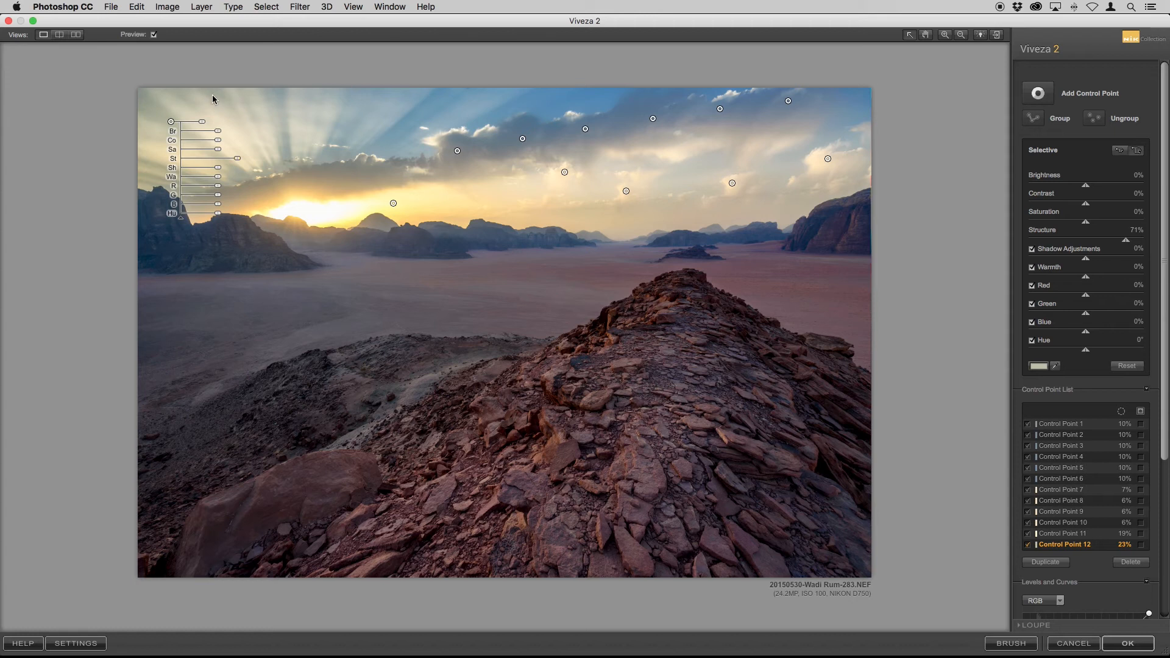
{"action": "left_click_drag", "start_coordinate": [237, 159], "coordinate": [228, 162]}
Check the photo against the unadjusted preview and apply the second Viveza 2 pass as a new layer.
{"action": "left_click", "coordinate": [242, 164]}
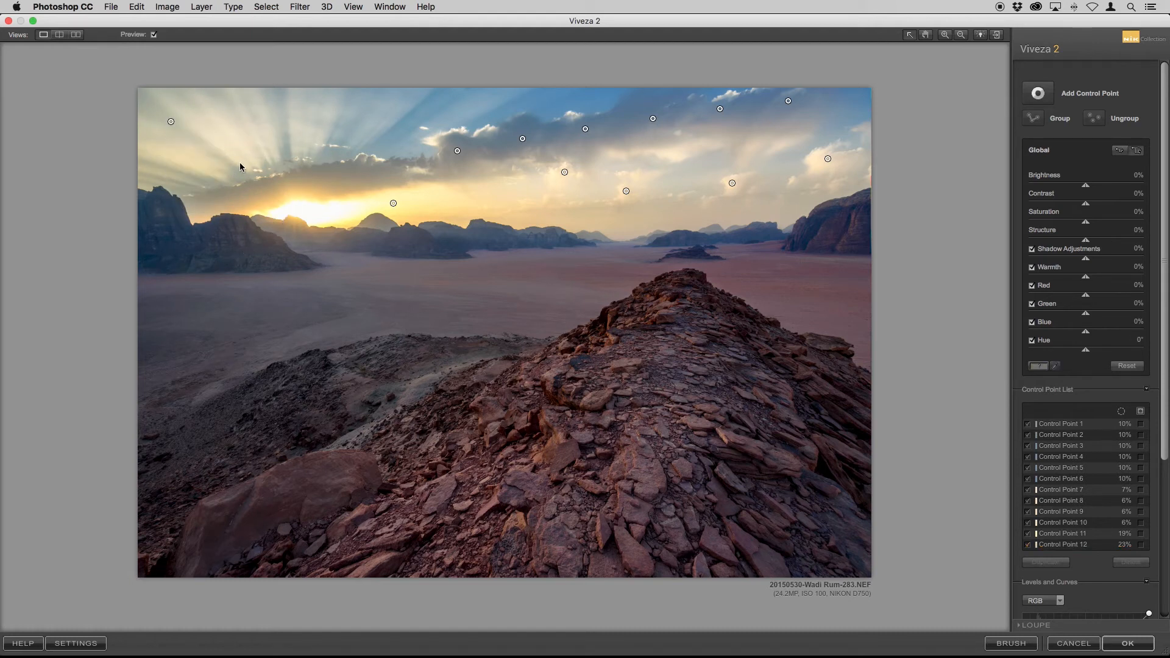
{"action": "left_click", "coordinate": [154, 35]}
{"action": "left_click", "coordinate": [1124, 644]}
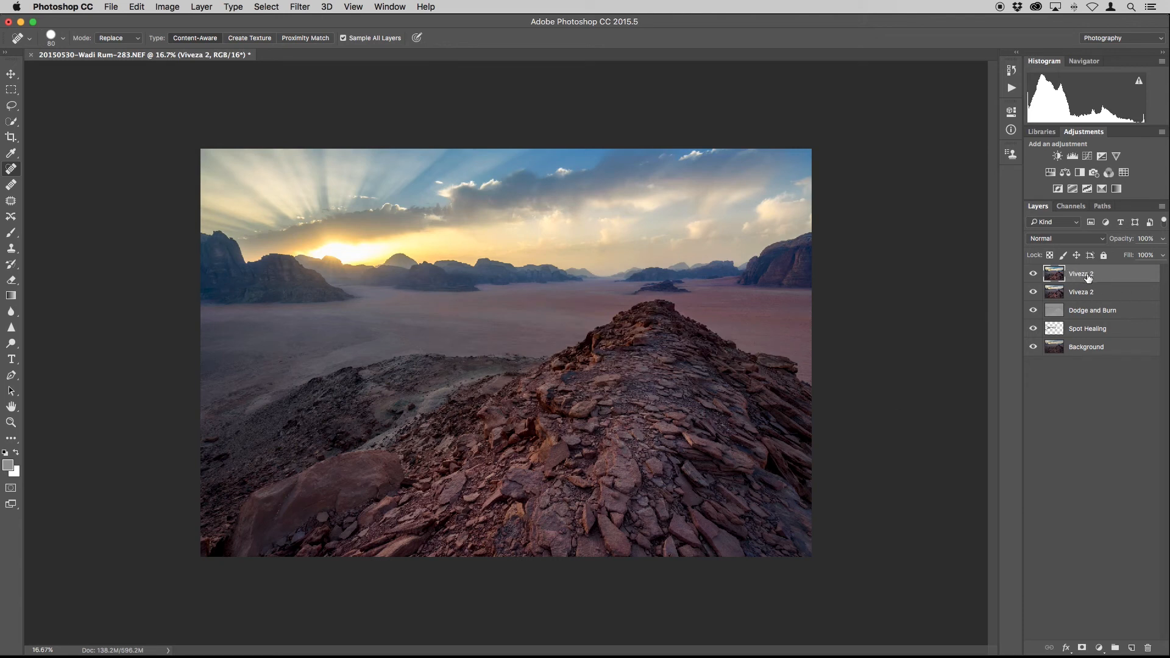
Check the photo without the newest Viveza 2 layer and delete the older Viveza 2 layer beneath it.
{"action": "left_click", "coordinate": [1034, 274]}
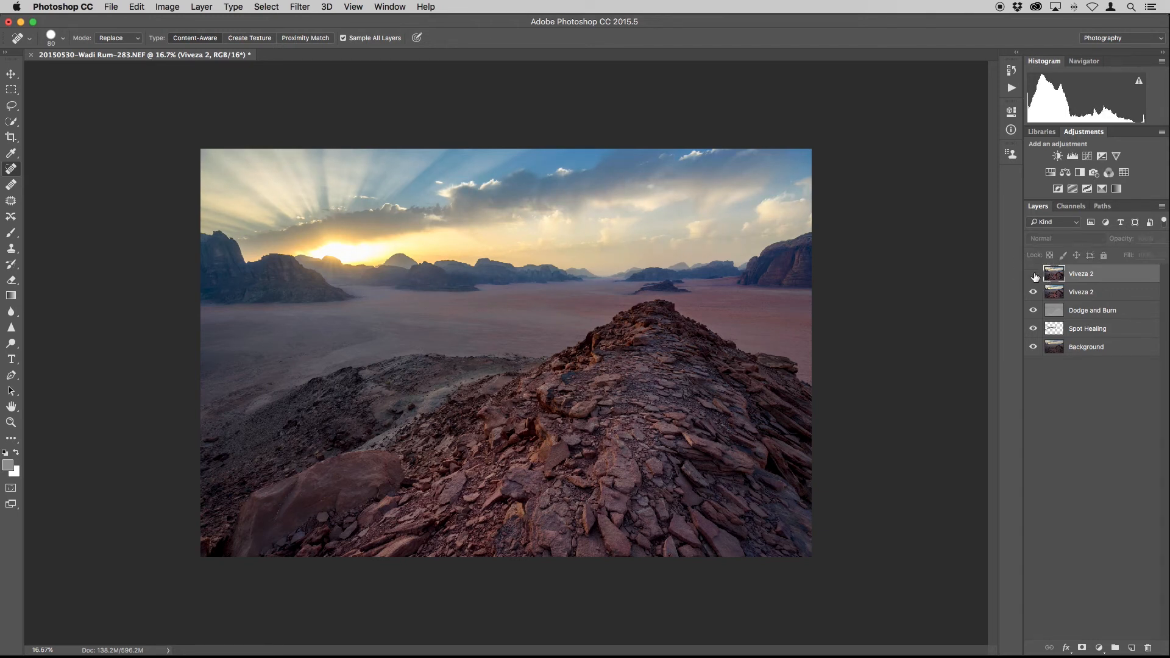
{"action": "left_click", "coordinate": [1083, 292]}
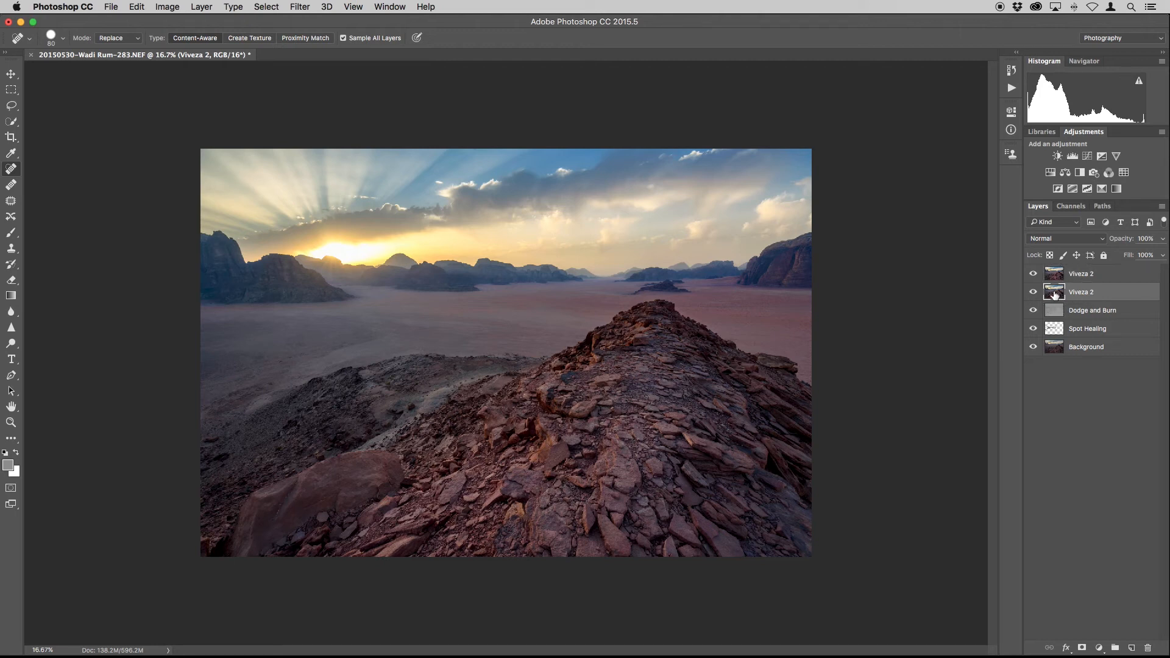
{"action": "mouse_move", "coordinate": [1063, 293]}
{"action": "left_mouse_down"}
{"action": "mouse_move", "coordinate": [1060, 484]}
{"action": "mouse_move", "coordinate": [1124, 646]}
{"action": "mouse_move", "coordinate": [1147, 648]}
{"action": "left_mouse_up"}
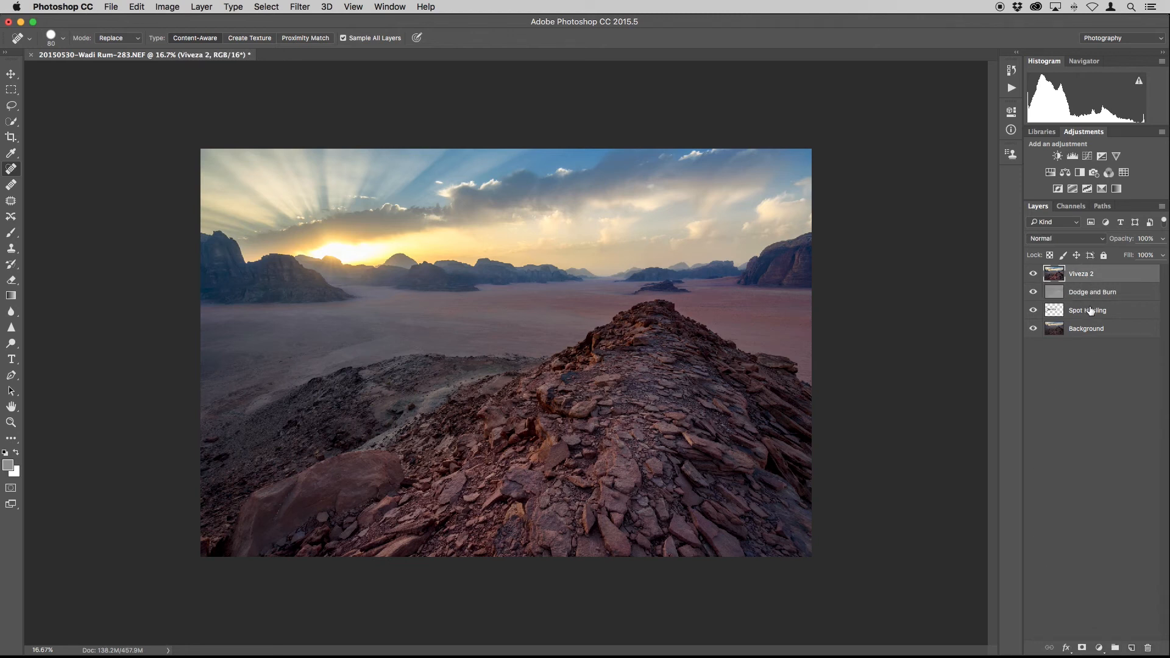
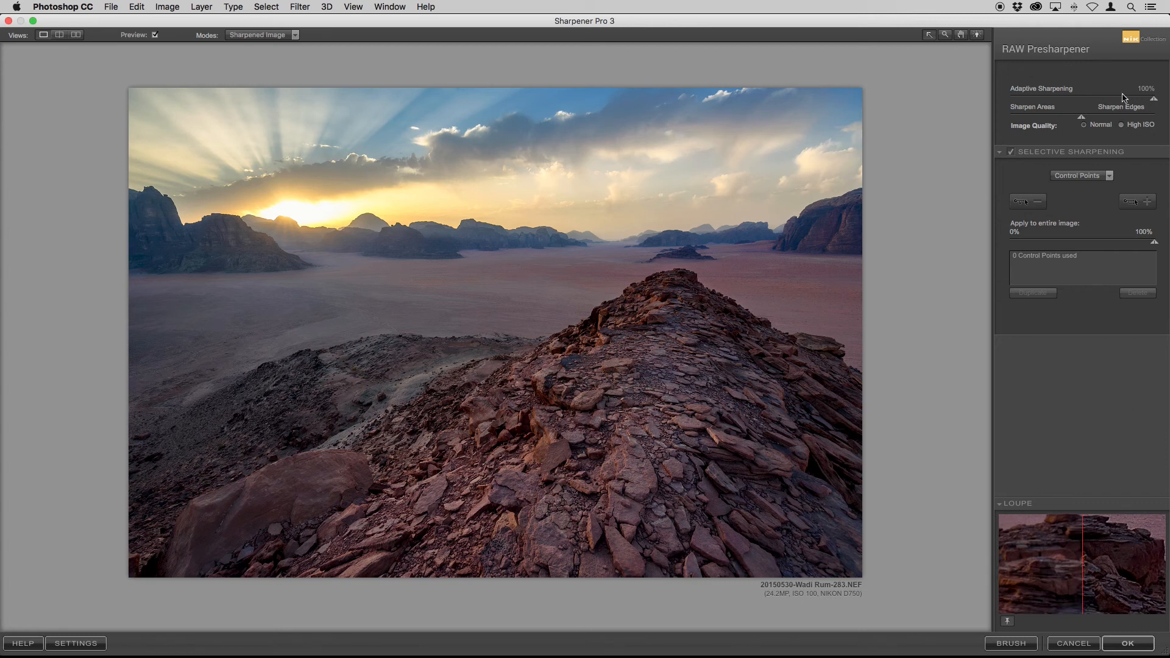
Set the RAW Presharpener's Adaptive Sharpening to 60% and check its effect on the rocks and sky in the loupe.
{"action": "left_click", "coordinate": [1093, 100]}
{"action": "left_click_drag", "start_coordinate": [1093, 100], "coordinate": [1098, 100]}
{"action": "left_click_drag", "start_coordinate": [1105, 571], "coordinate": [1071, 585]}
{"action": "mouse_move", "coordinate": [1128, 562]}
{"action": "left_mouse_down"}
{"action": "mouse_move", "coordinate": [1149, 551]}
{"action": "mouse_move", "coordinate": [1154, 565]}
{"action": "mouse_move", "coordinate": [1110, 568]}
{"action": "mouse_move", "coordinate": [1099, 548]}
{"action": "mouse_move", "coordinate": [1109, 551]}
{"action": "mouse_move", "coordinate": [1079, 555]}
{"action": "mouse_move", "coordinate": [1121, 563]}
{"action": "left_mouse_up"}
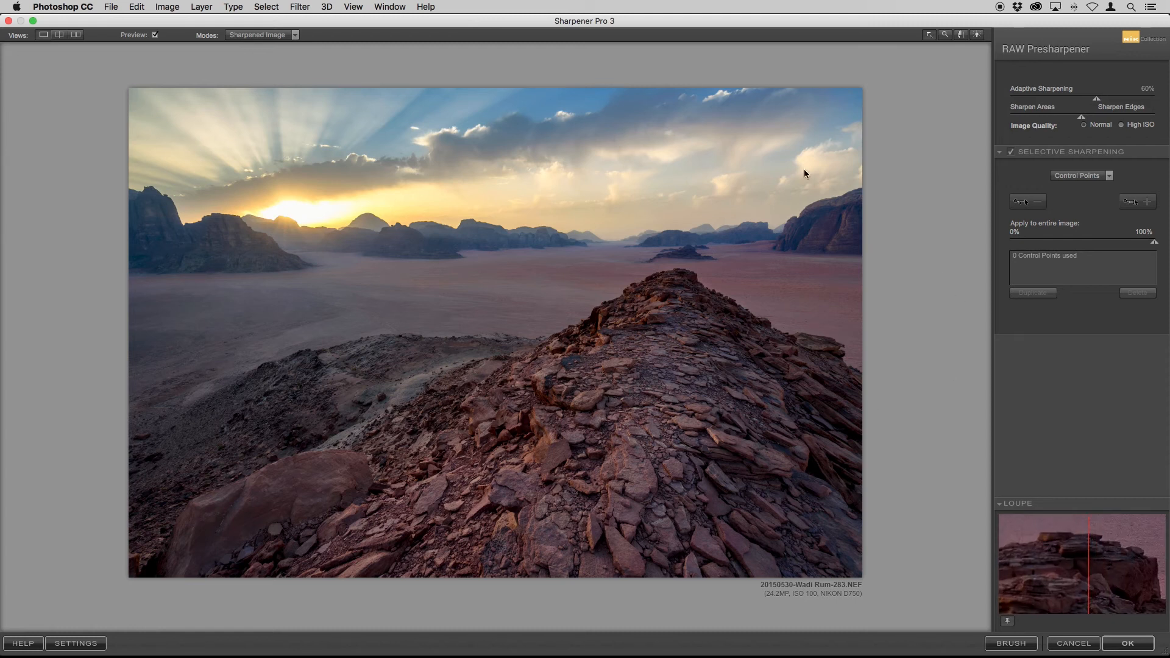
{"action": "left_click", "coordinate": [1006, 621]}
{"action": "left_click", "coordinate": [1006, 621]}
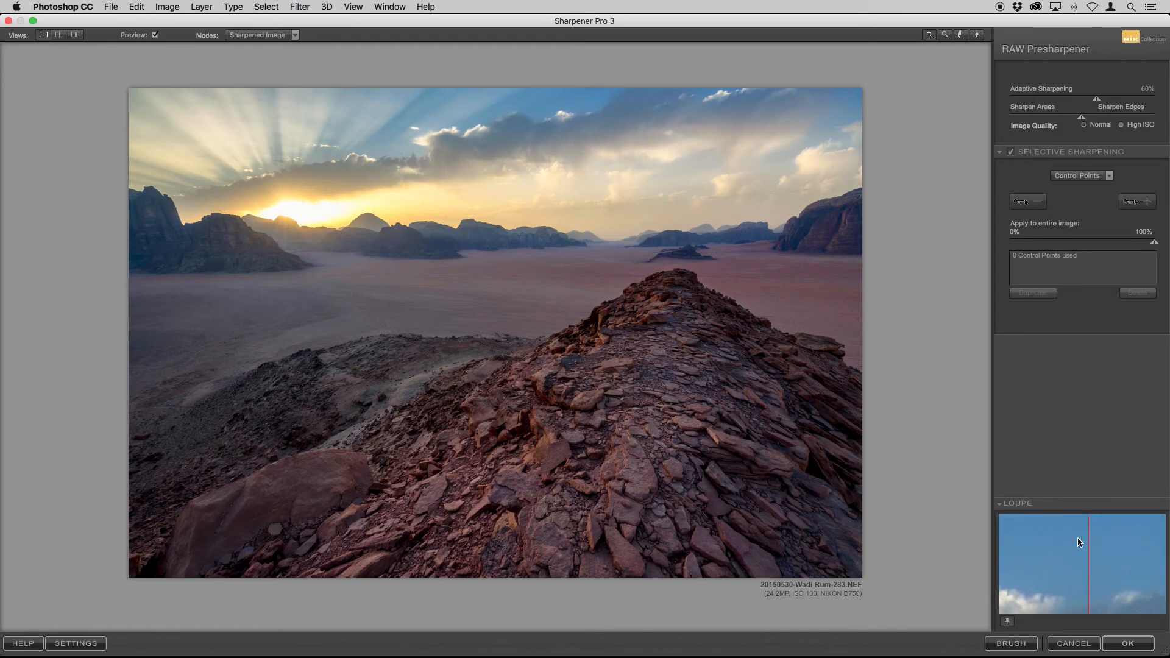
{"action": "mouse_move", "coordinate": [1131, 573]}
{"action": "left_mouse_down"}
{"action": "mouse_move", "coordinate": [1108, 551]}
{"action": "mouse_move", "coordinate": [1131, 568]}
{"action": "mouse_move", "coordinate": [1117, 572]}
{"action": "left_mouse_up"}
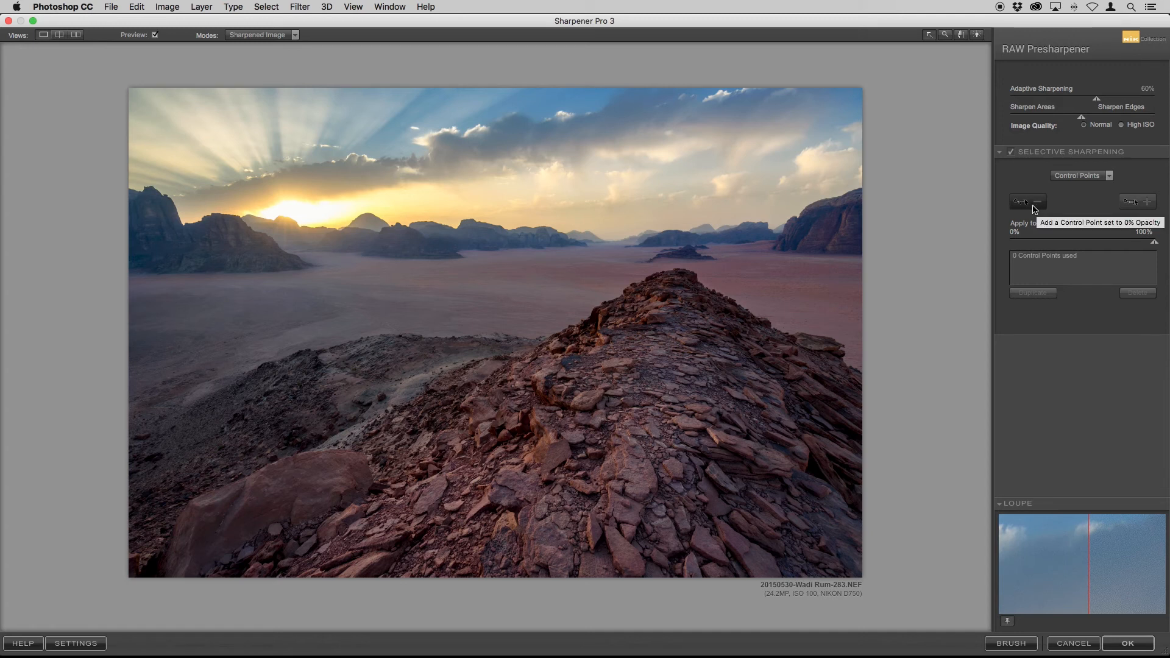
Add a 0% opacity sharpening control point in the clouds at the sky's right end and check the area in the loupe.
{"action": "left_click", "coordinate": [773, 154]}
{"action": "left_click_drag", "start_coordinate": [743, 155], "coordinate": [751, 159]}
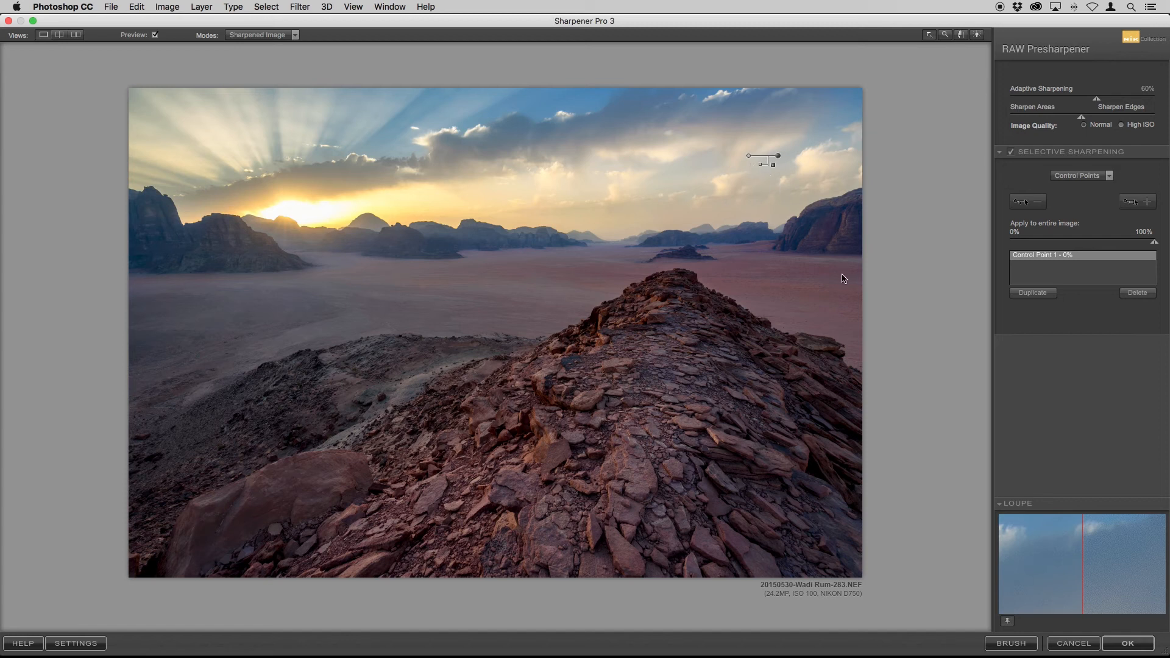
{"action": "left_click_drag", "start_coordinate": [752, 160], "coordinate": [793, 149]}
{"action": "left_click", "coordinate": [1007, 621]}
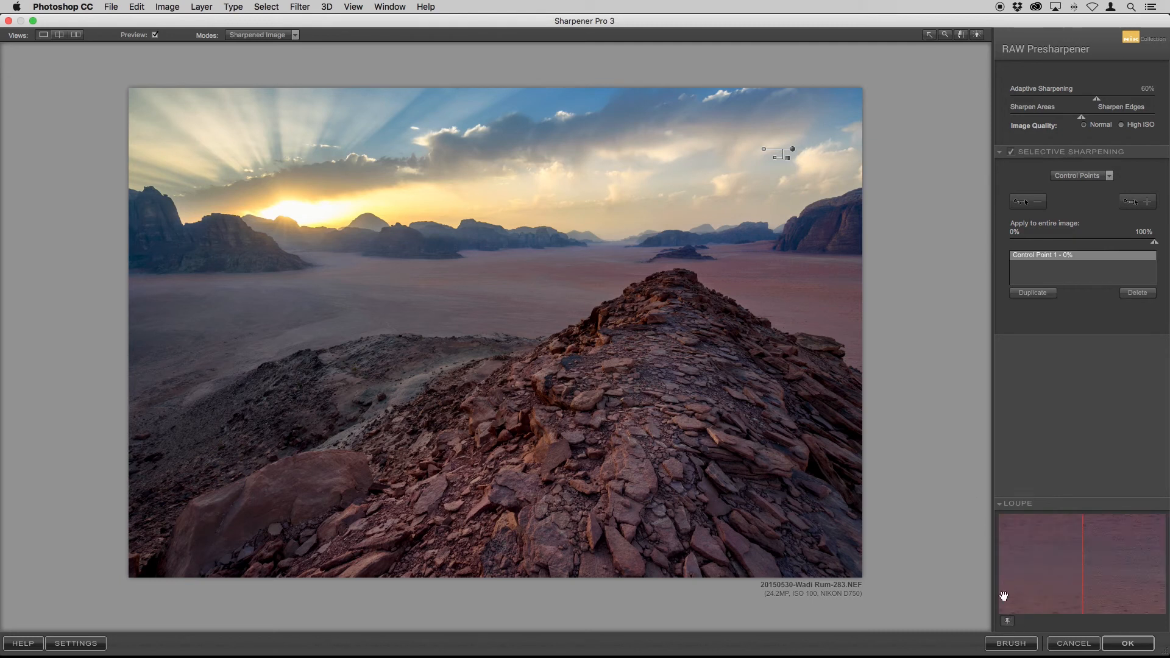
{"action": "left_click", "coordinate": [1007, 621]}
{"action": "left_click", "coordinate": [802, 152]}
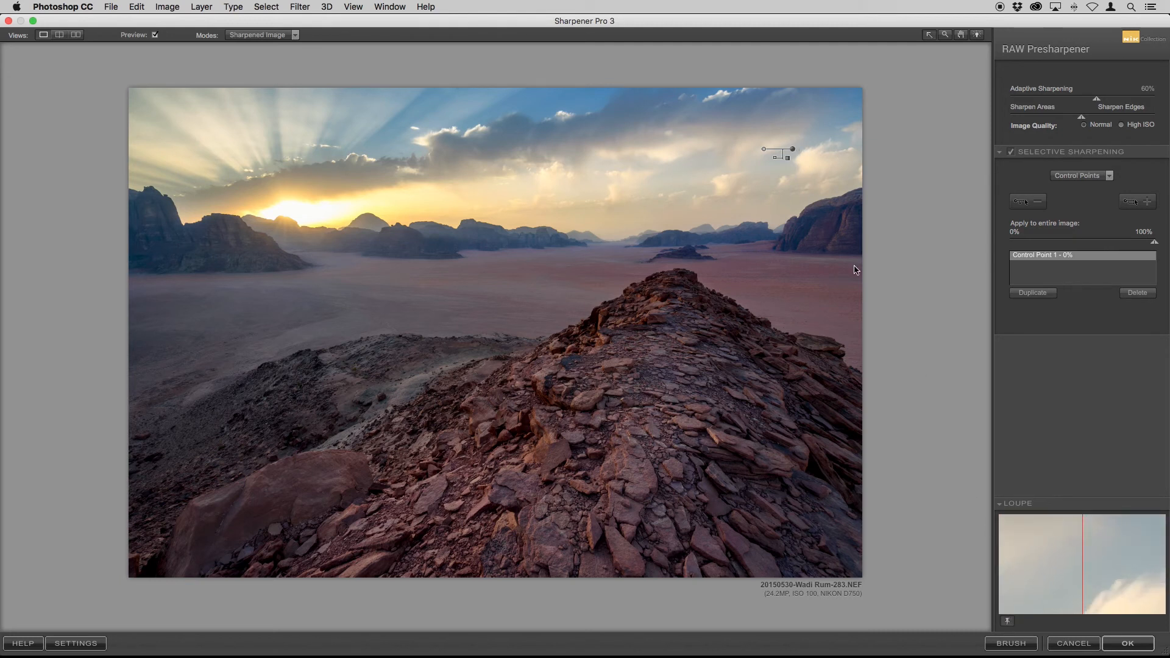
{"action": "left_click_drag", "start_coordinate": [1115, 587], "coordinate": [1087, 586]}
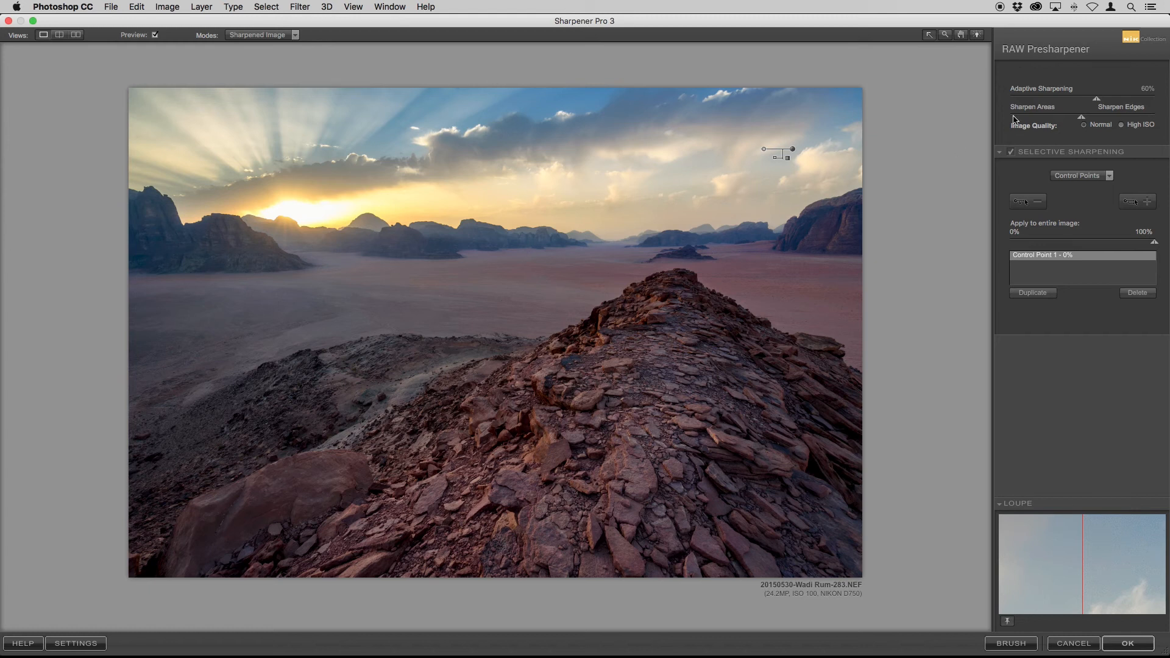
Add six more 0% control points and spread them across the sky to the upper-left corner of the photo.
{"action": "left_click", "coordinate": [1023, 203]}
{"action": "left_click", "coordinate": [1034, 294]}
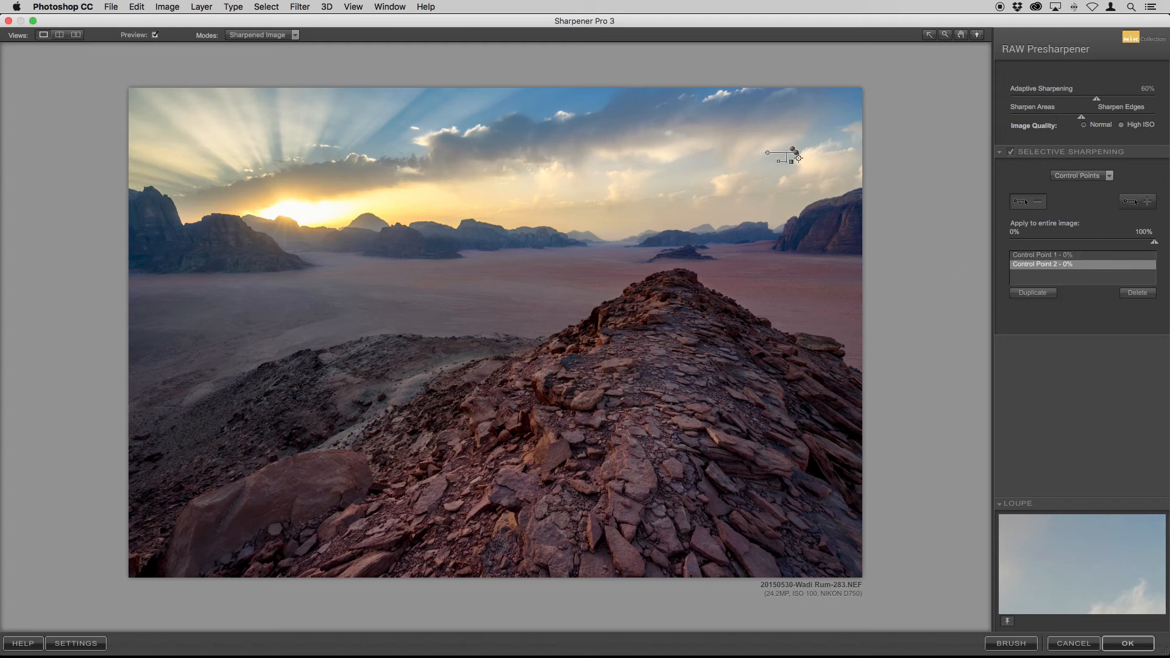
{"action": "left_click", "coordinate": [929, 36]}
{"action": "left_click_drag", "start_coordinate": [794, 151], "coordinate": [671, 146]}
{"action": "left_click", "coordinate": [1032, 292]}
{"action": "left_click_drag", "start_coordinate": [673, 146], "coordinate": [214, 134]}
{"action": "left_click", "coordinate": [1032, 292]}
{"action": "left_click", "coordinate": [1030, 297]}
{"action": "left_click", "coordinate": [1032, 305]}
{"action": "left_click", "coordinate": [1043, 314]}
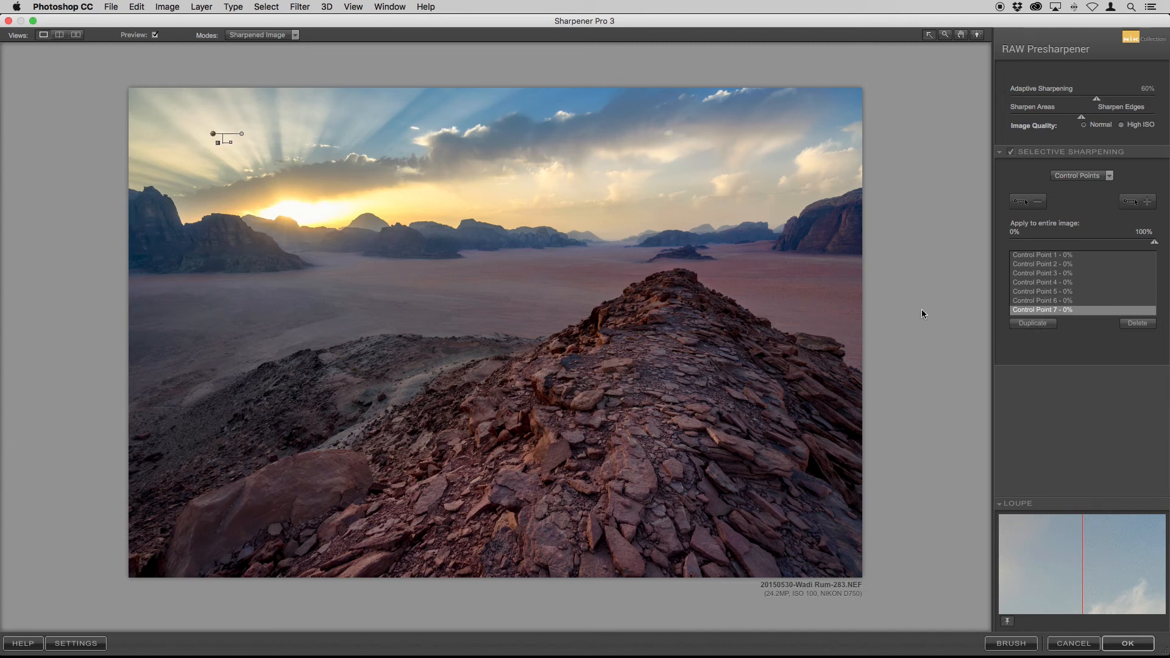
{"action": "left_click_drag", "start_coordinate": [217, 139], "coordinate": [139, 105]}
Check the rock formations in the loupe, adjust the control point in the sun rays slightly, and apply the RAW Presharpener.
{"action": "left_click", "coordinate": [1007, 621]}
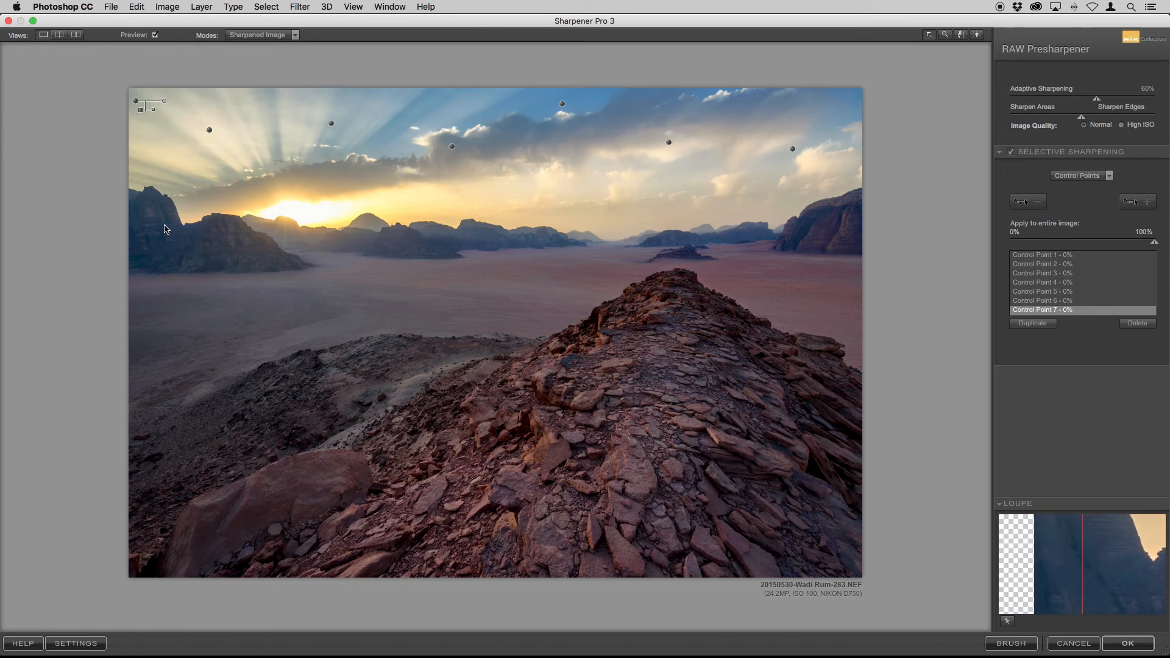
{"action": "left_click", "coordinate": [209, 130]}
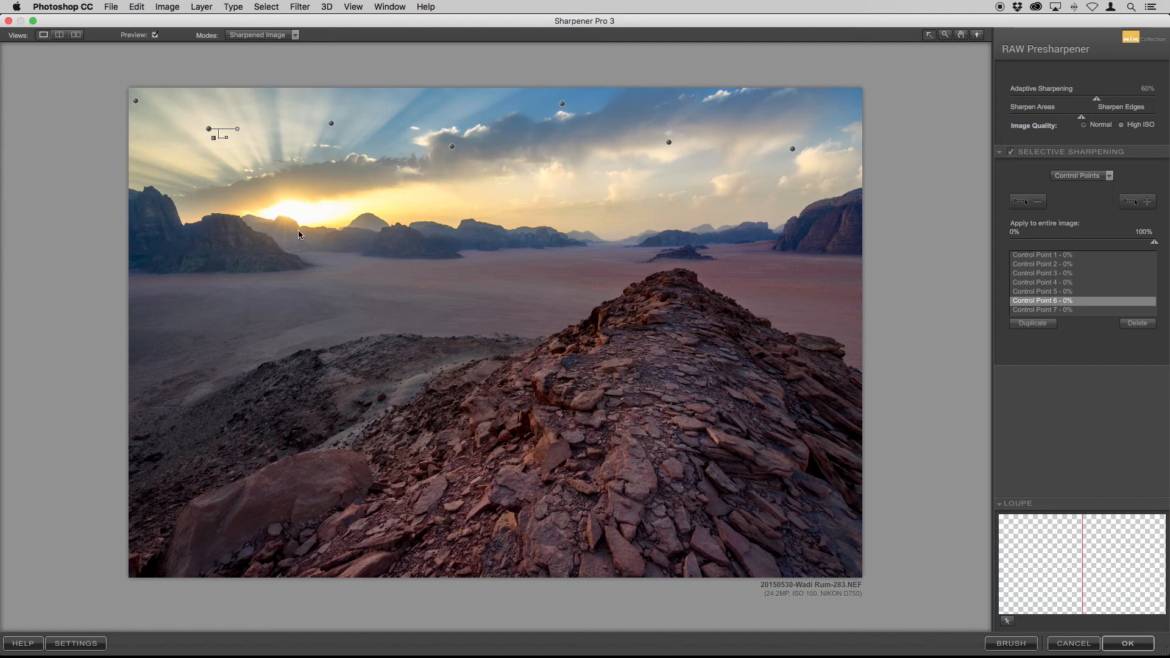
{"action": "left_click", "coordinate": [1127, 644]}
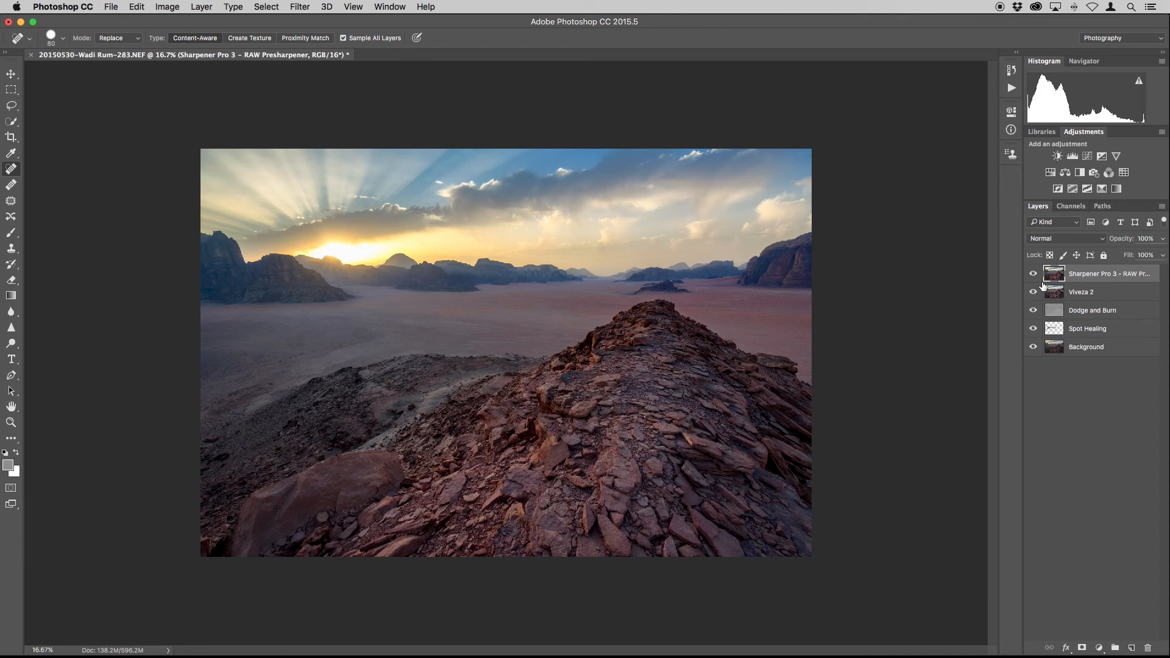
Check the layers below the sharpened one, delete the Viveza 2 layer, and select the Sharpener Pro 3 layer.
{"action": "left_click", "coordinate": [1034, 294]}
{"action": "left_click", "coordinate": [1032, 309]}
{"action": "left_click", "coordinate": [1033, 309]}
{"action": "left_click", "coordinate": [1033, 332]}
{"action": "left_click", "coordinate": [1086, 298]}
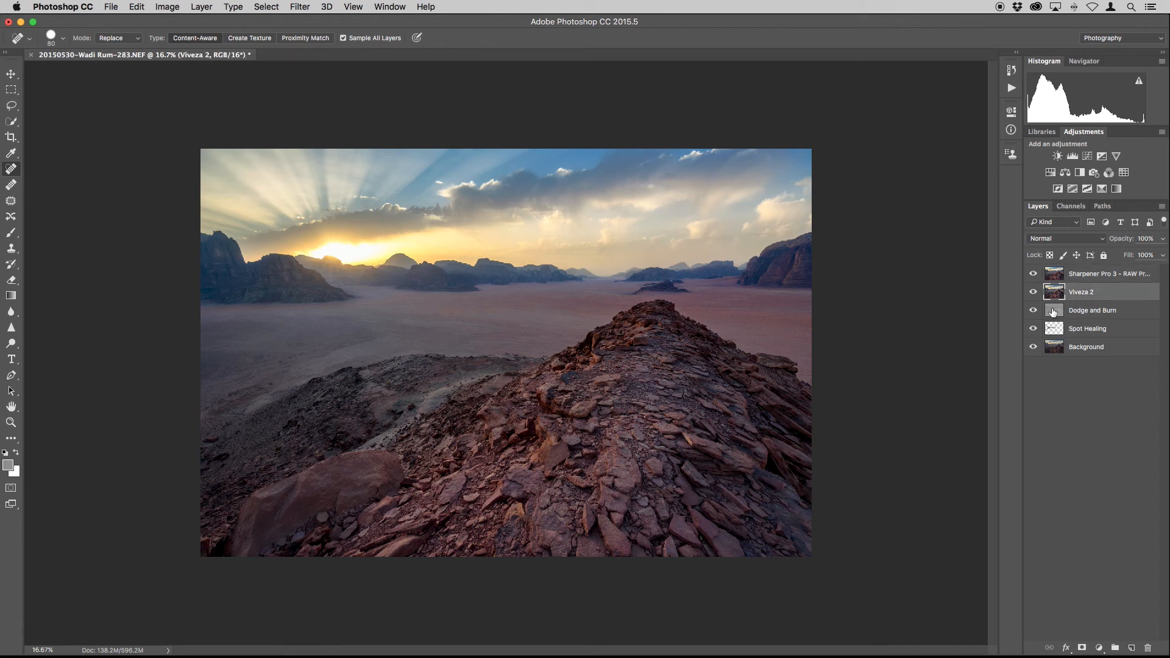
{"action": "mouse_move", "coordinate": [1077, 297]}
{"action": "left_mouse_down"}
{"action": "mouse_move", "coordinate": [1108, 536]}
{"action": "mouse_move", "coordinate": [1147, 648]}
{"action": "left_mouse_up"}
{"action": "left_click", "coordinate": [1085, 279]}
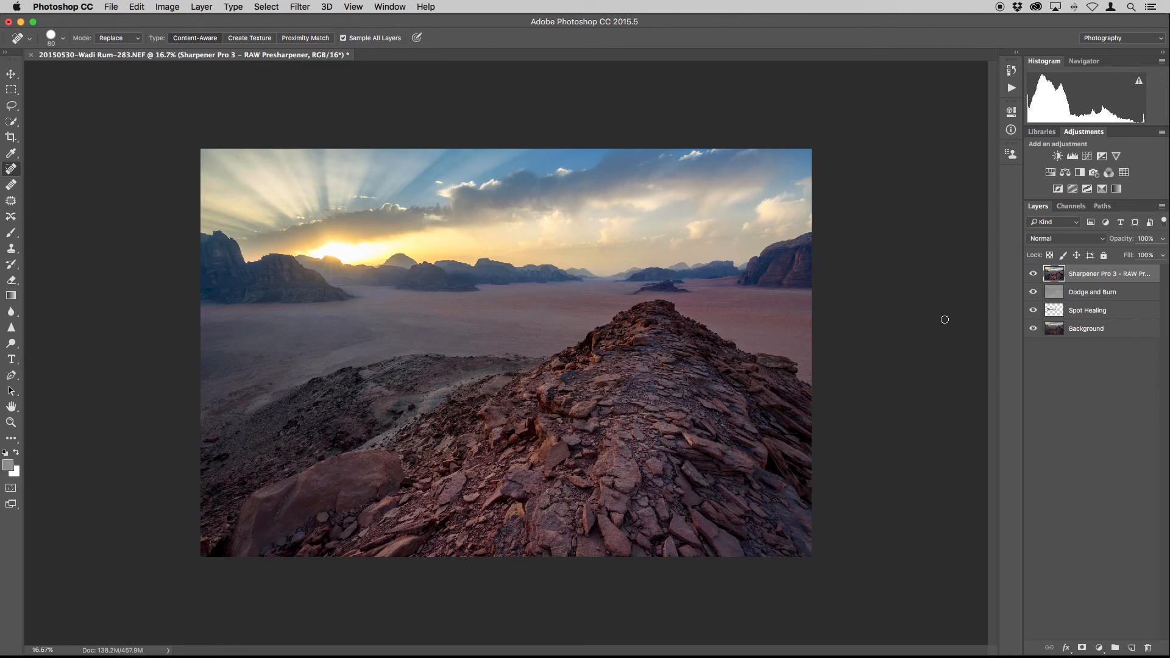
Examine the sharpening of the foreground rocks on the ridge at 100% magnification.
{"action": "key", "text": "super+equal"}
{"action": "key", "text": "super+equal"}
{"action": "key", "text": "super+equal"}
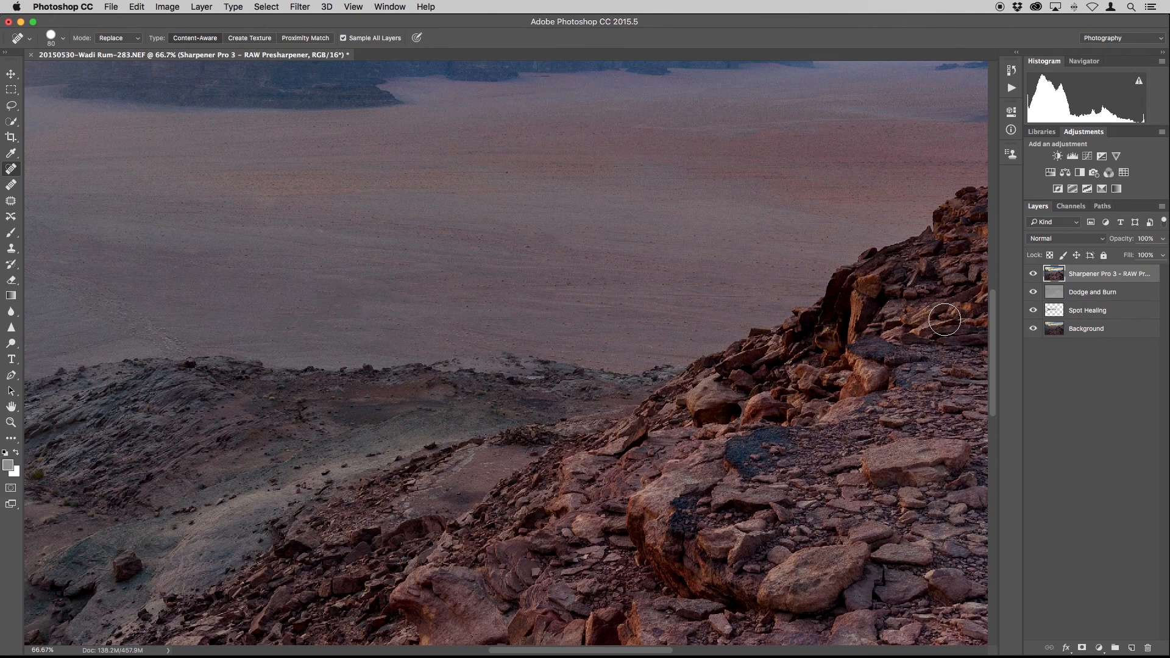
{"action": "mouse_move", "coordinate": [961, 579]}
{"action": "left_mouse_down"}
{"action": "mouse_move", "coordinate": [817, 410]}
{"action": "mouse_move", "coordinate": [759, 321]}
{"action": "mouse_move", "coordinate": [669, 413]}
{"action": "mouse_move", "coordinate": [674, 394]}
{"action": "left_mouse_up"}
{"action": "key", "text": "super+equal"}
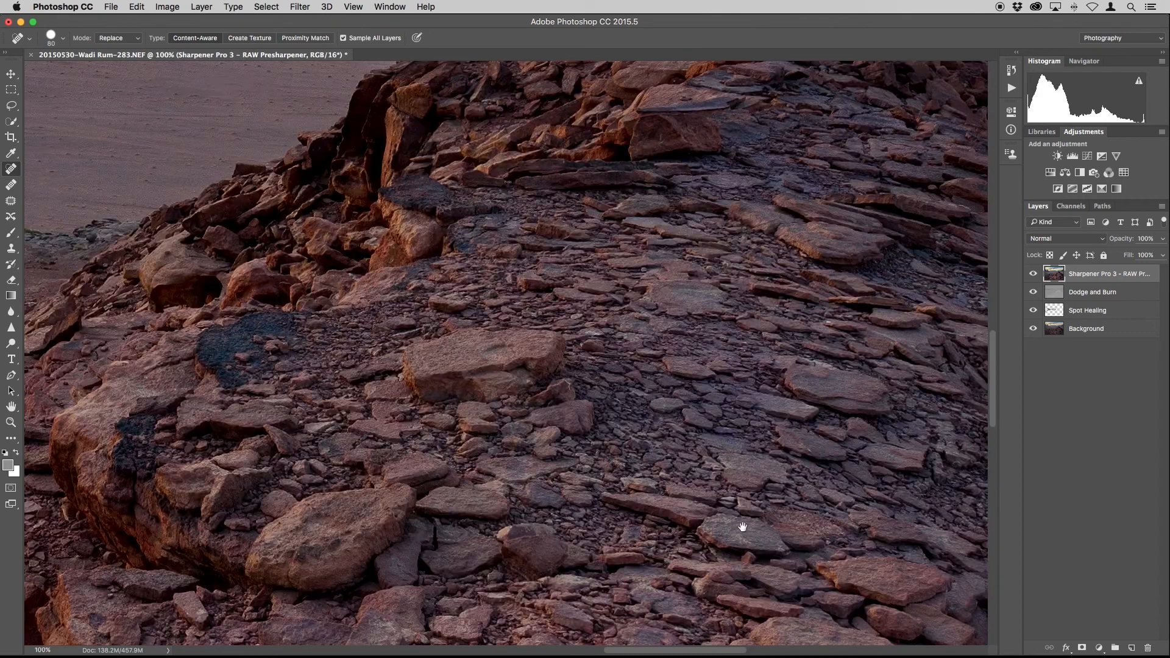
{"action": "left_click_drag", "start_coordinate": [771, 281], "coordinate": [702, 364]}
{"action": "left_click_drag", "start_coordinate": [506, 429], "coordinate": [668, 225]}
{"action": "mouse_move", "coordinate": [749, 500]}
{"action": "left_mouse_down"}
{"action": "mouse_move", "coordinate": [577, 306]}
{"action": "mouse_move", "coordinate": [542, 240]}
{"action": "mouse_move", "coordinate": [504, 218]}
{"action": "left_mouse_up"}
{"action": "left_click_drag", "start_coordinate": [619, 305], "coordinate": [514, 397]}
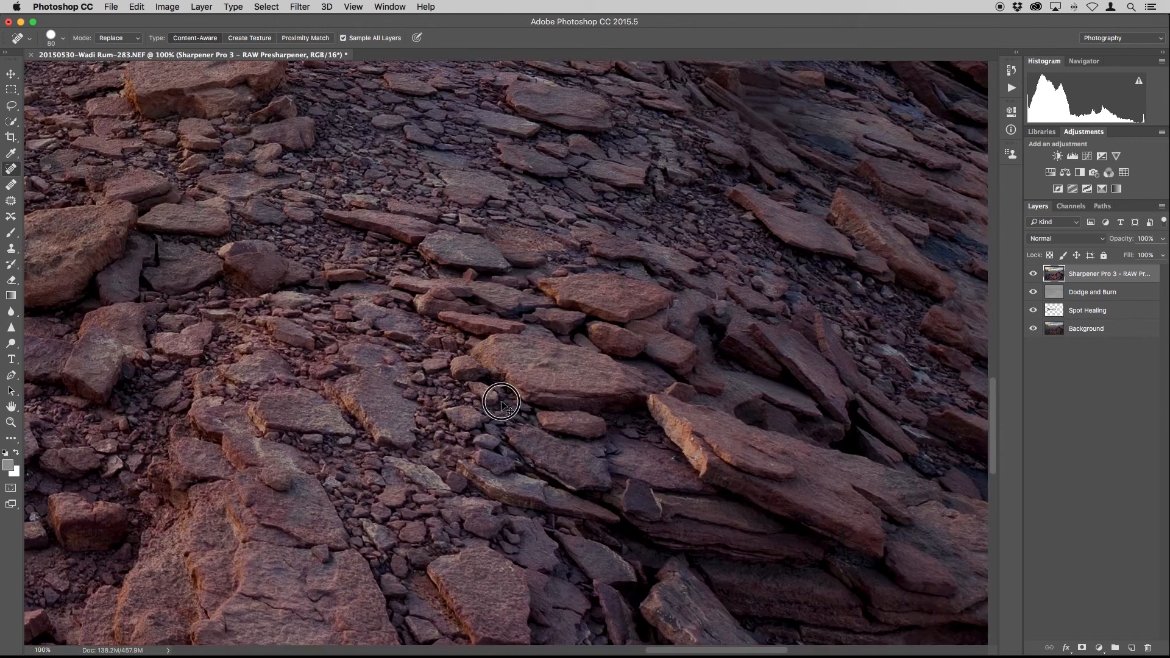
Examine the sharpening of the desert plain, the right-hand cliffs and the clouds at 100%, and return to the whole photo.
{"action": "left_click_drag", "start_coordinate": [738, 255], "coordinate": [606, 404]}
{"action": "mouse_move", "coordinate": [793, 214]}
{"action": "left_mouse_down"}
{"action": "mouse_move", "coordinate": [647, 371]}
{"action": "mouse_move", "coordinate": [600, 505]}
{"action": "left_mouse_up"}
{"action": "left_click_drag", "start_coordinate": [720, 294], "coordinate": [633, 353]}
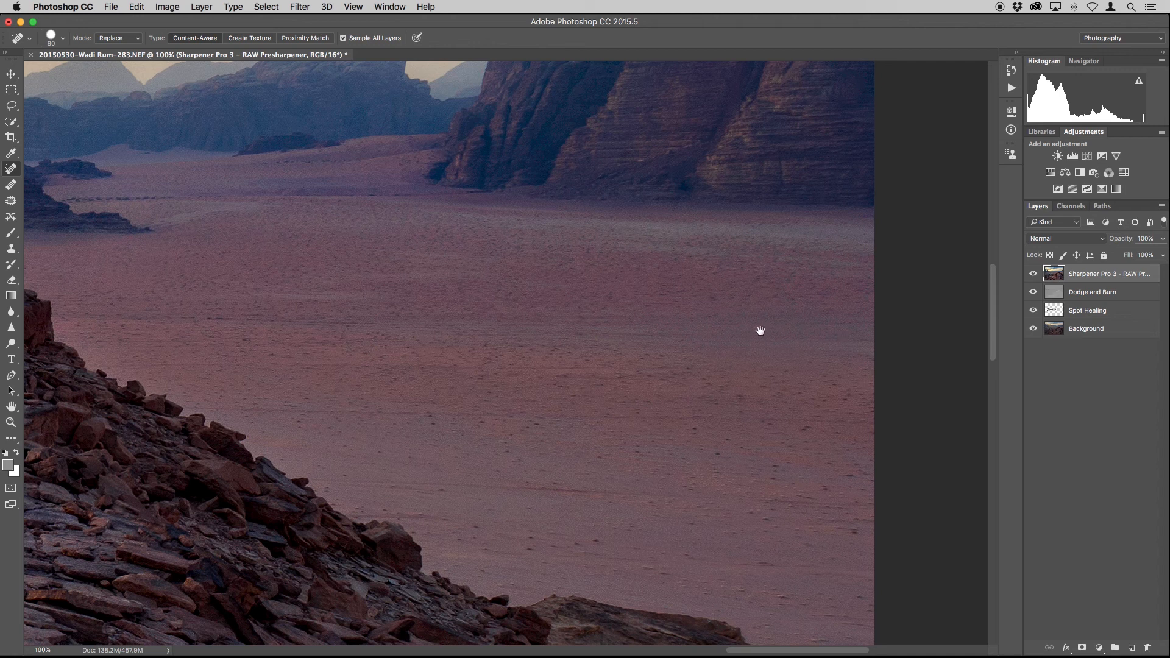
{"action": "left_click_drag", "start_coordinate": [627, 271], "coordinate": [595, 390]}
{"action": "left_click_drag", "start_coordinate": [571, 318], "coordinate": [587, 418]}
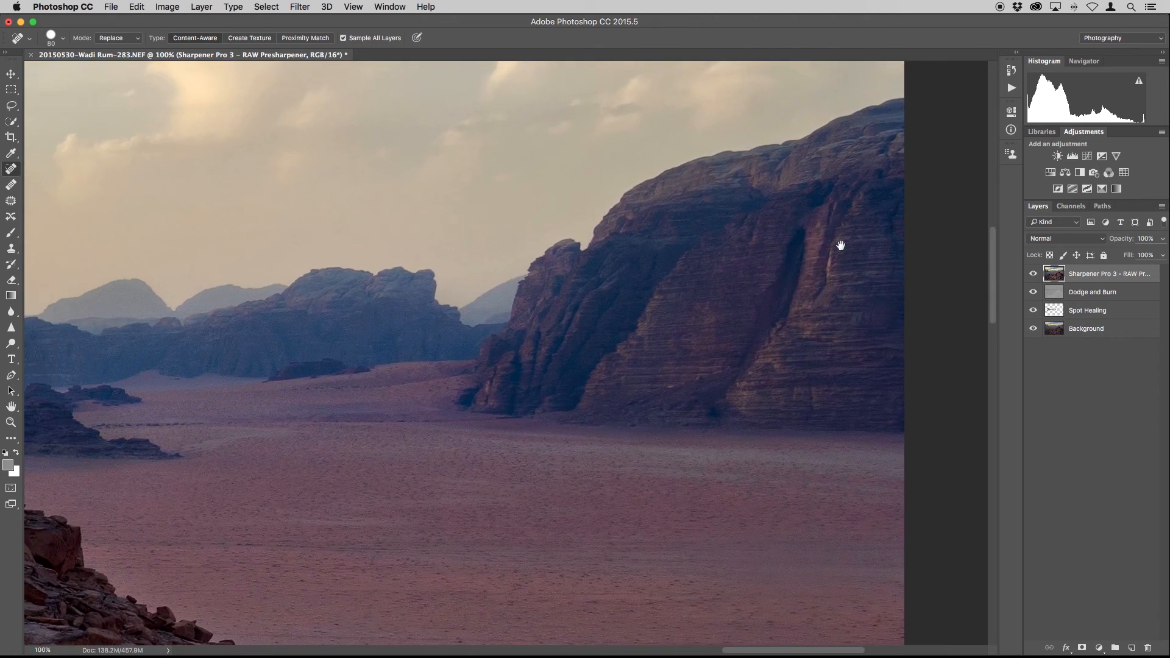
{"action": "left_click_drag", "start_coordinate": [572, 265], "coordinate": [802, 478]}
{"action": "left_click_drag", "start_coordinate": [462, 316], "coordinate": [779, 512]}
{"action": "left_click_drag", "start_coordinate": [512, 358], "coordinate": [722, 348]}
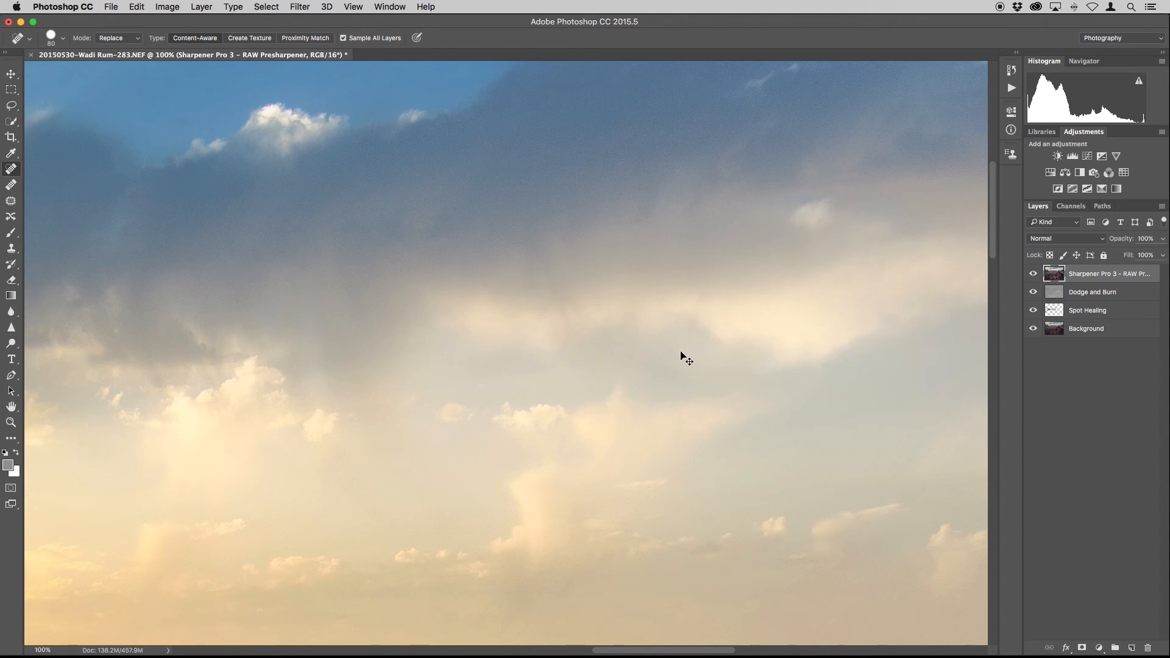
{"action": "key", "text": "super+minus"}
{"action": "key", "text": "super+minus"}
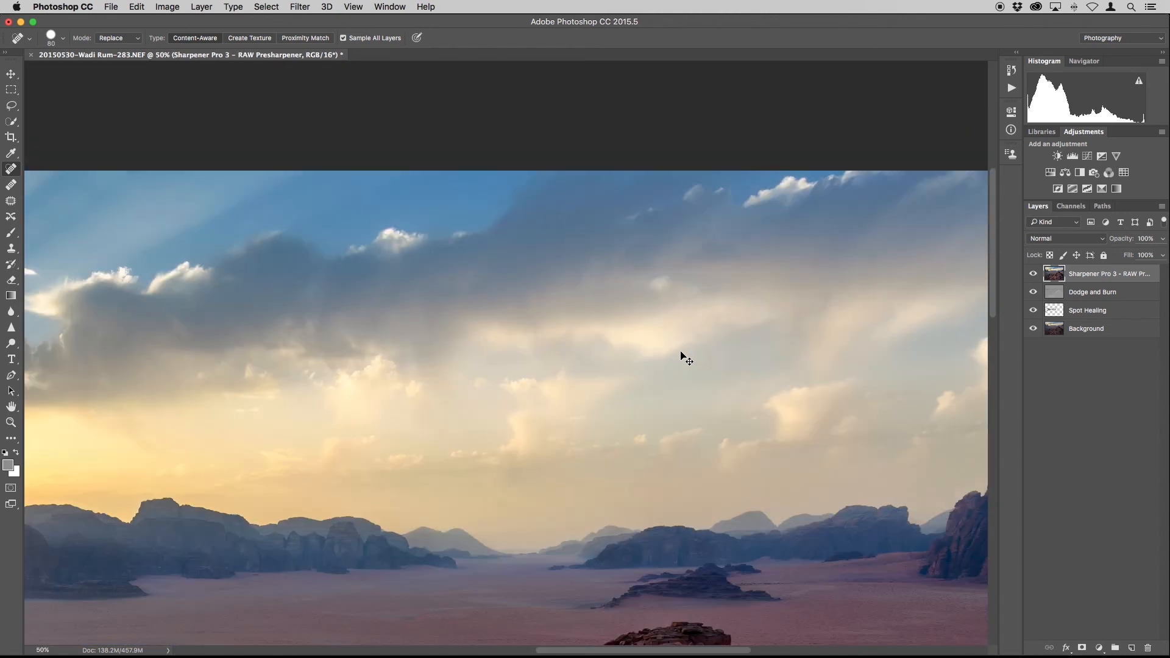
{"action": "key", "text": "super+minus"}
{"action": "key", "text": "super+minus"}
{"action": "key", "text": "super+minus"}
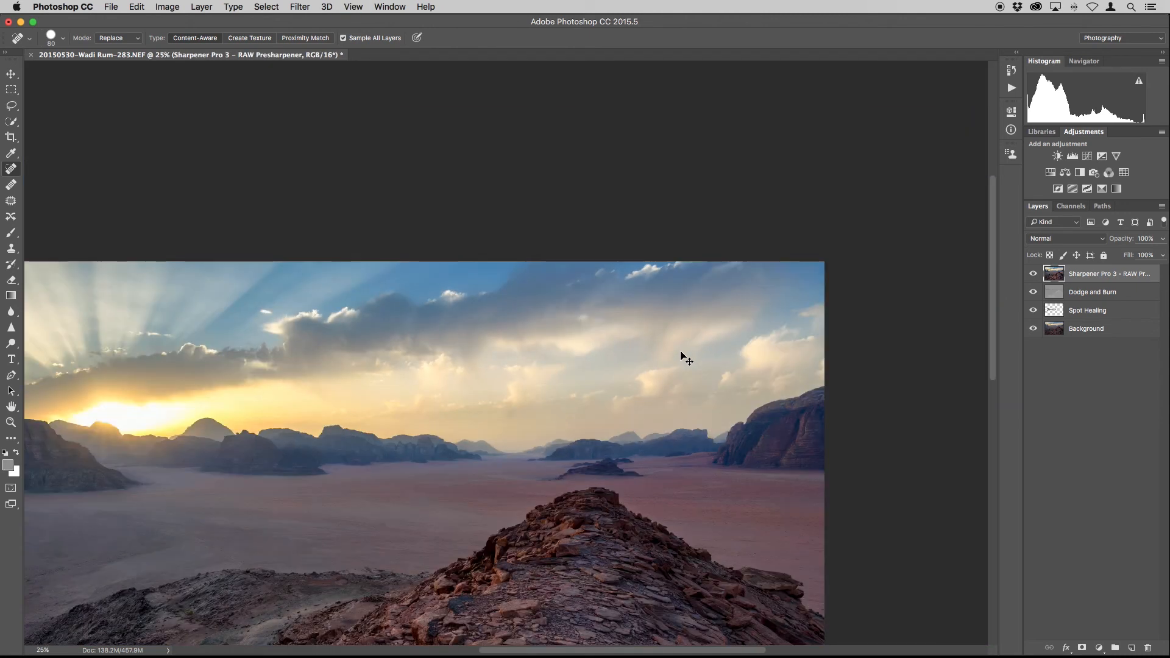
{"action": "key", "text": "super+plus"}
{"action": "key", "text": "super+minus"}
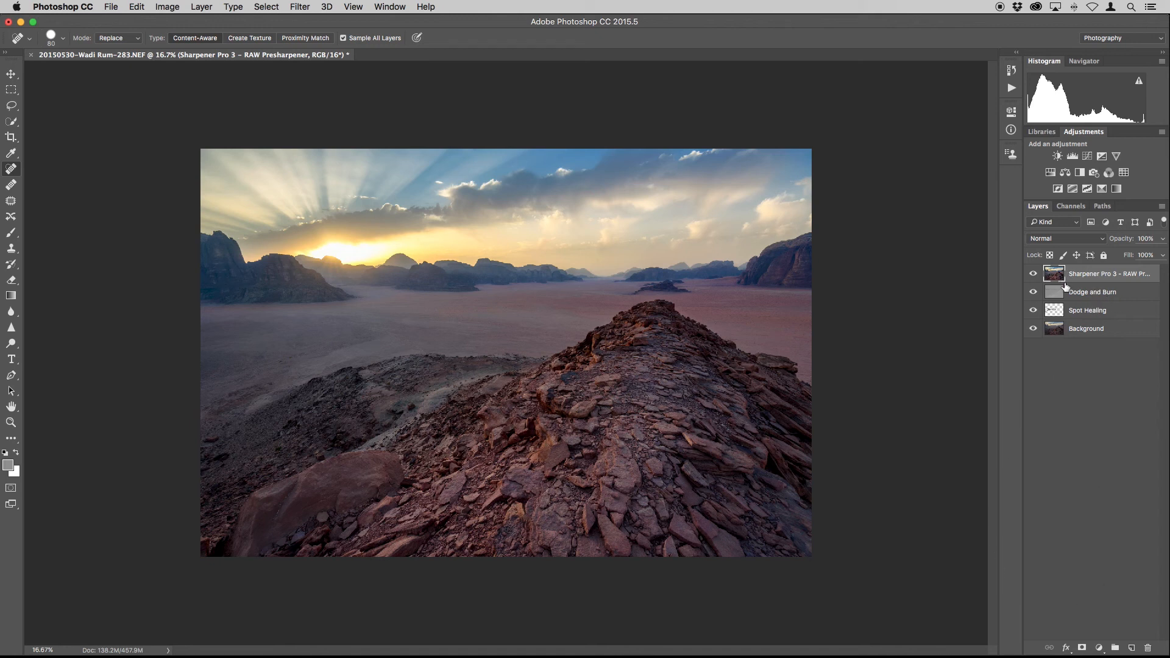
Try adding a layer mask to the Sharpener Pro 3 layer and brushing black across the plain and the ridge.
{"action": "left_click", "coordinate": [1080, 648]}
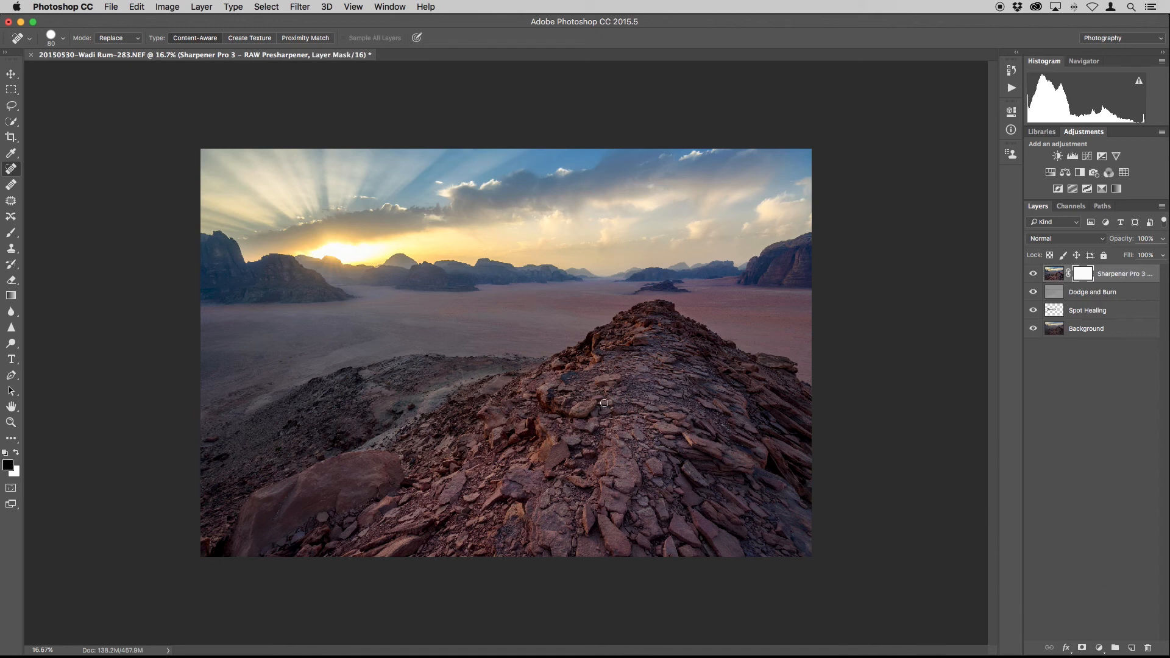
{"action": "key", "text": "b"}
{"action": "mouse_move", "coordinate": [422, 314]}
{"action": "left_mouse_down"}
{"action": "mouse_move", "coordinate": [504, 321]}
{"action": "mouse_move", "coordinate": [590, 304]}
{"action": "mouse_move", "coordinate": [477, 317]}
{"action": "mouse_move", "coordinate": [527, 288]}
{"action": "mouse_move", "coordinate": [511, 319]}
{"action": "mouse_move", "coordinate": [530, 340]}
{"action": "mouse_move", "coordinate": [616, 334]}
{"action": "mouse_move", "coordinate": [604, 352]}
{"action": "mouse_move", "coordinate": [616, 368]}
{"action": "mouse_move", "coordinate": [666, 377]}
{"action": "mouse_move", "coordinate": [670, 393]}
{"action": "mouse_move", "coordinate": [626, 423]}
{"action": "left_mouse_up"}
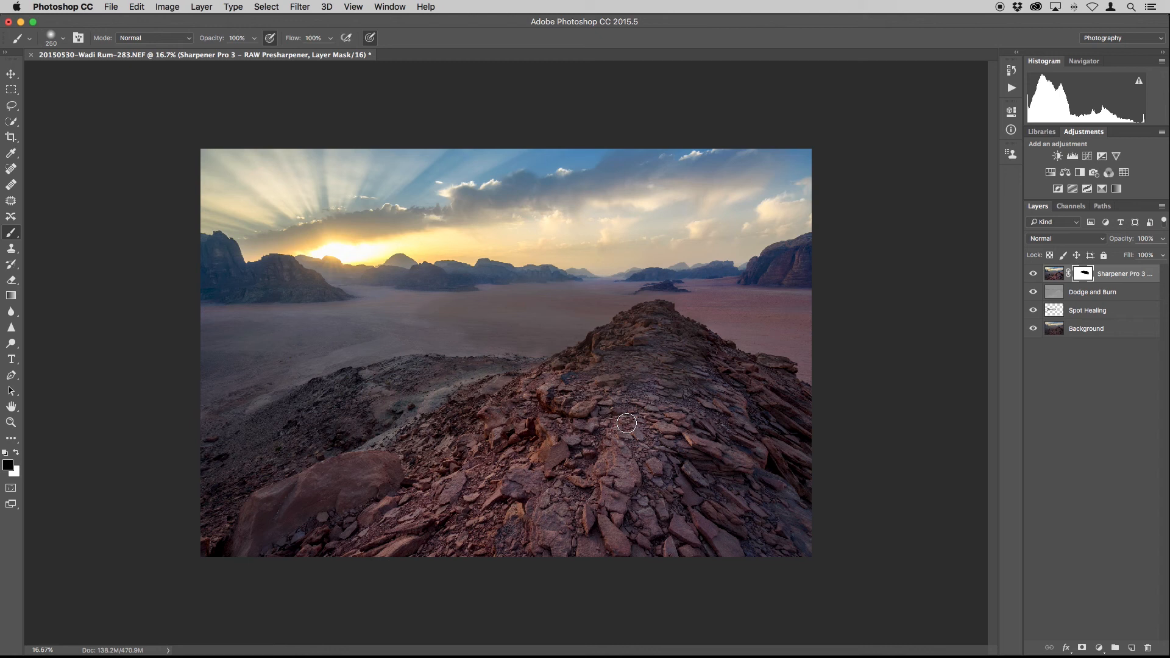
Undo the mask painting, the layer mask and the deletion of the Viveza 2 layer.
{"action": "key", "text": "super+z"}
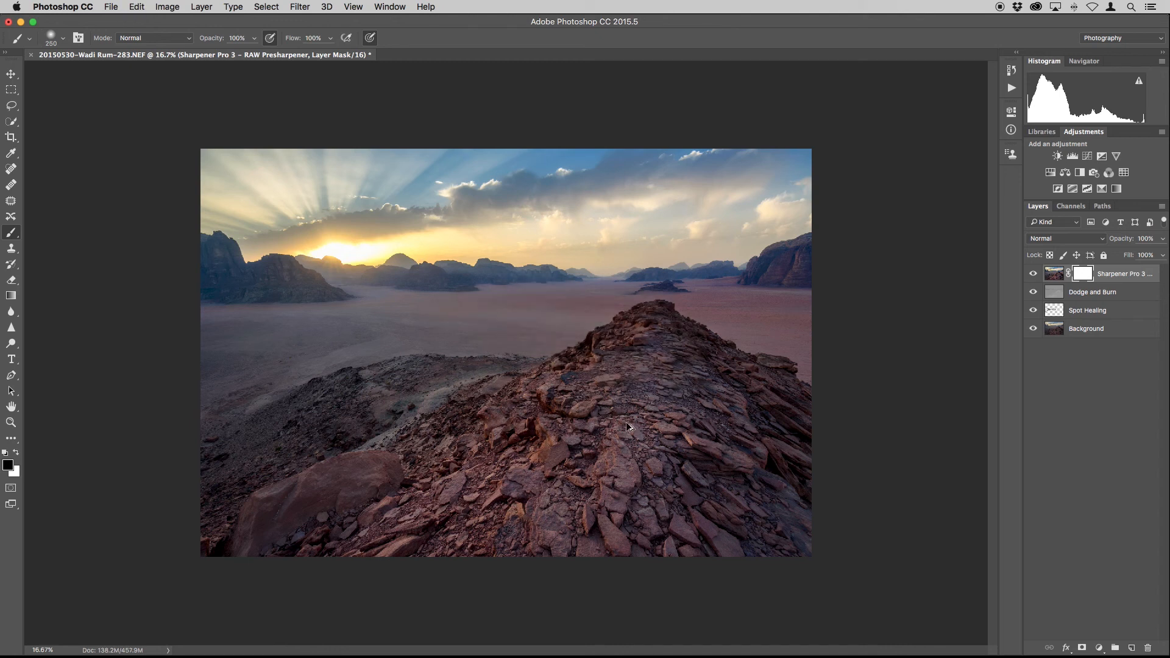
{"action": "key", "text": "alt+super+z"}
{"action": "key", "text": "alt+super+z"}
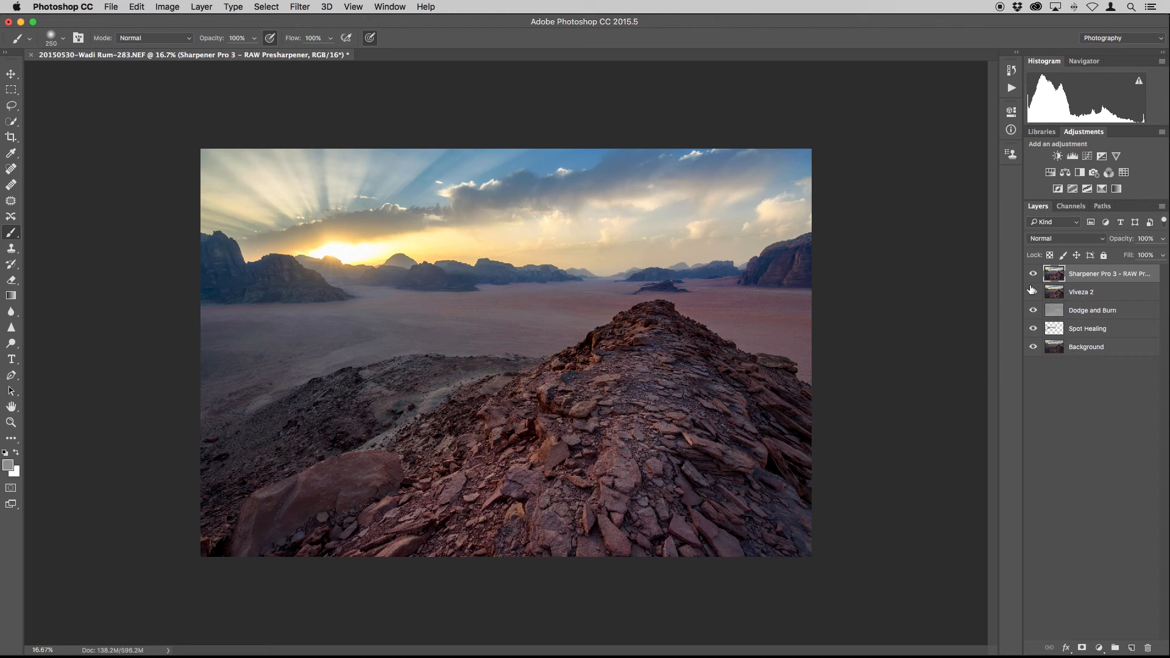
Compare the plain and rocky ridge with and without the Sharpener Pro 3 layer at 66.67% magnification.
{"action": "key", "text": "super+equal"}
{"action": "key", "text": "super+equal"}
{"action": "key", "text": "super+equal"}
{"action": "key", "text": "super+equal"}
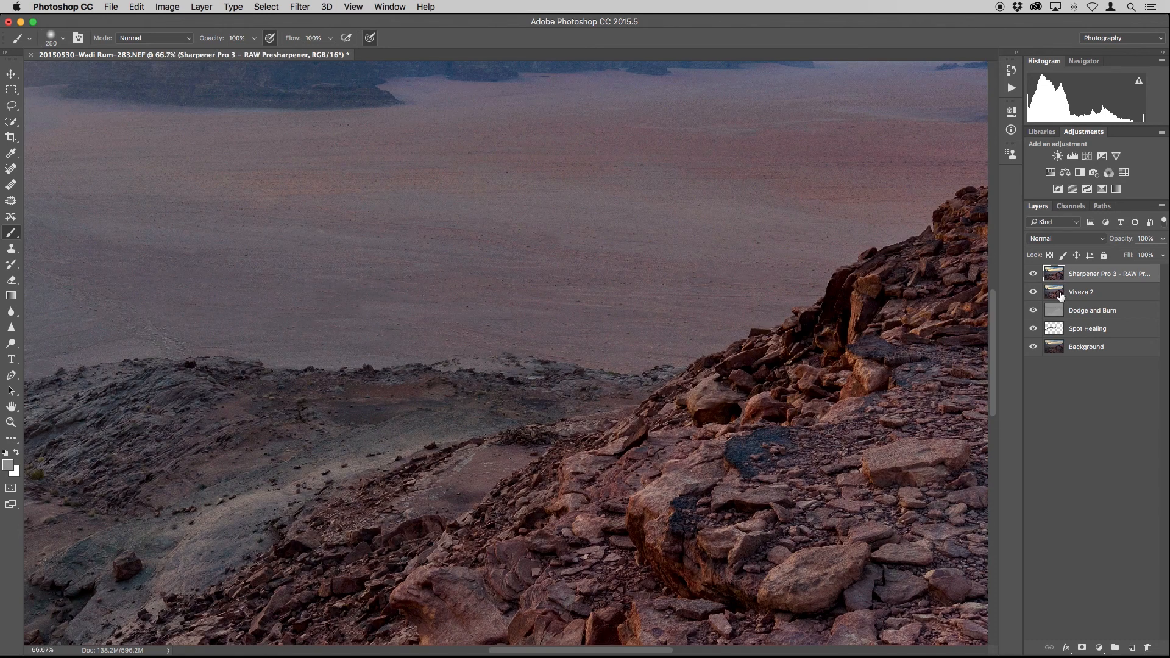
{"action": "left_click_drag", "start_coordinate": [825, 269], "coordinate": [812, 326]}
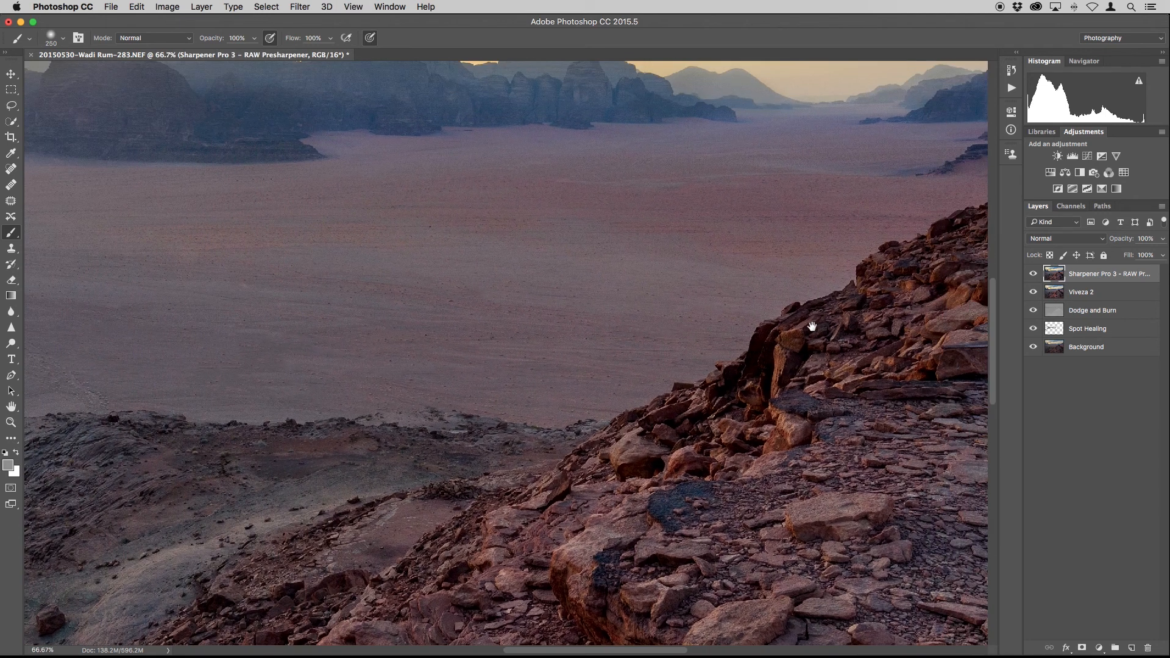
{"action": "left_click", "coordinate": [1032, 278]}
{"action": "left_click", "coordinate": [1032, 277]}
{"action": "left_click", "coordinate": [1033, 277]}
{"action": "left_click", "coordinate": [1033, 279]}
{"action": "left_click", "coordinate": [1034, 278]}
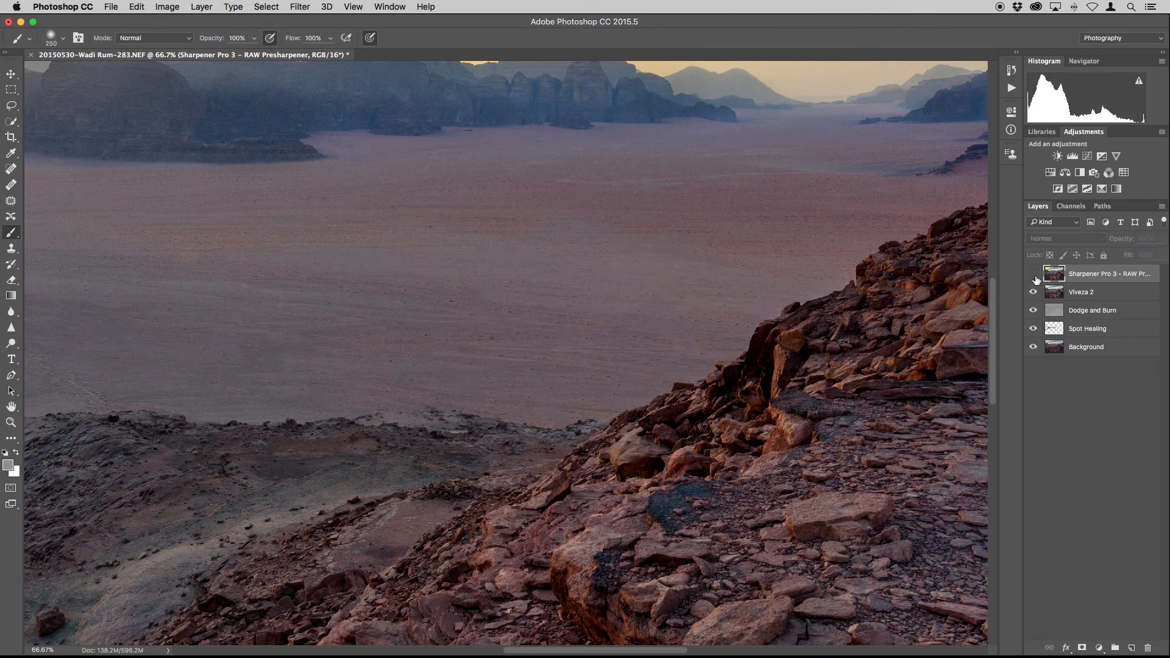
{"action": "left_click", "coordinate": [1034, 279]}
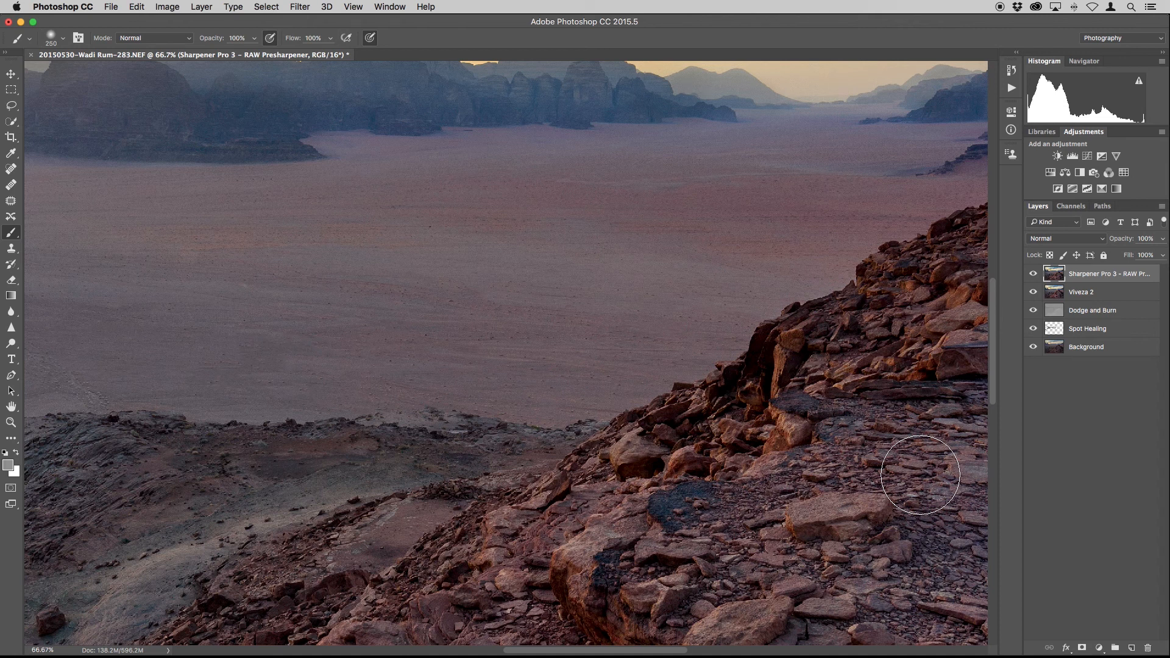
Add a layer mask to the Sharpener Pro 3 layer and paint black over the plain beside the large cliff.
{"action": "scroll", "coordinate": [778, 347], "scroll_direction": "up", "scroll_amount": 3}
{"action": "scroll", "coordinate": [778, 348], "scroll_direction": "right", "scroll_amount": 3}
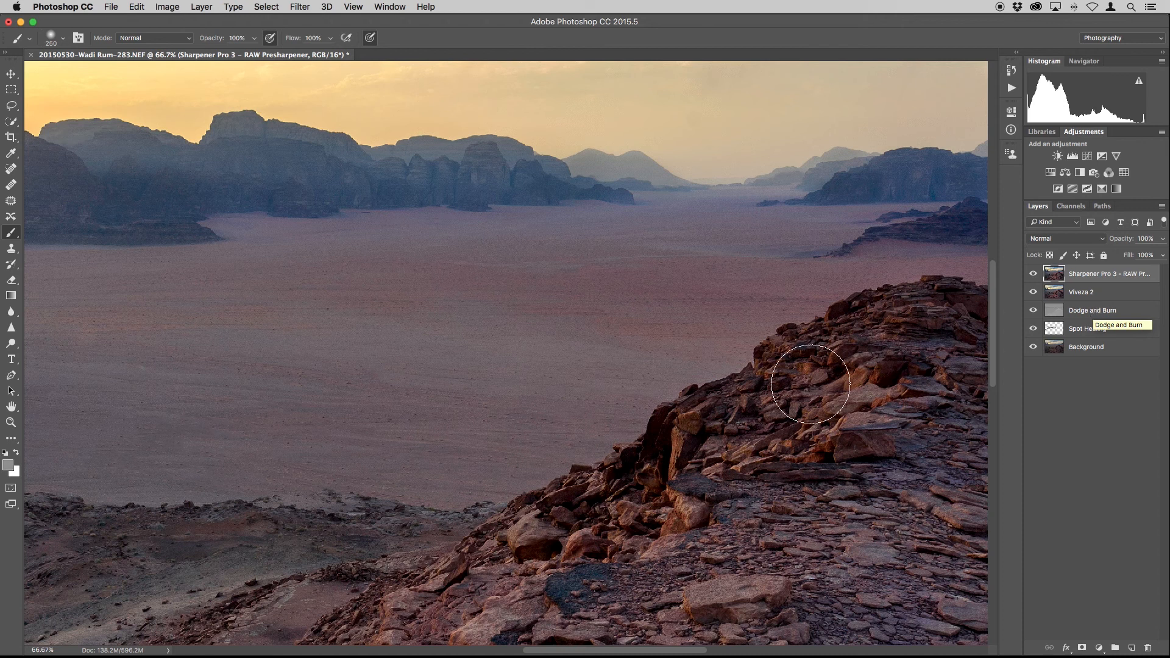
{"action": "left_click_drag", "start_coordinate": [900, 311], "coordinate": [611, 344]}
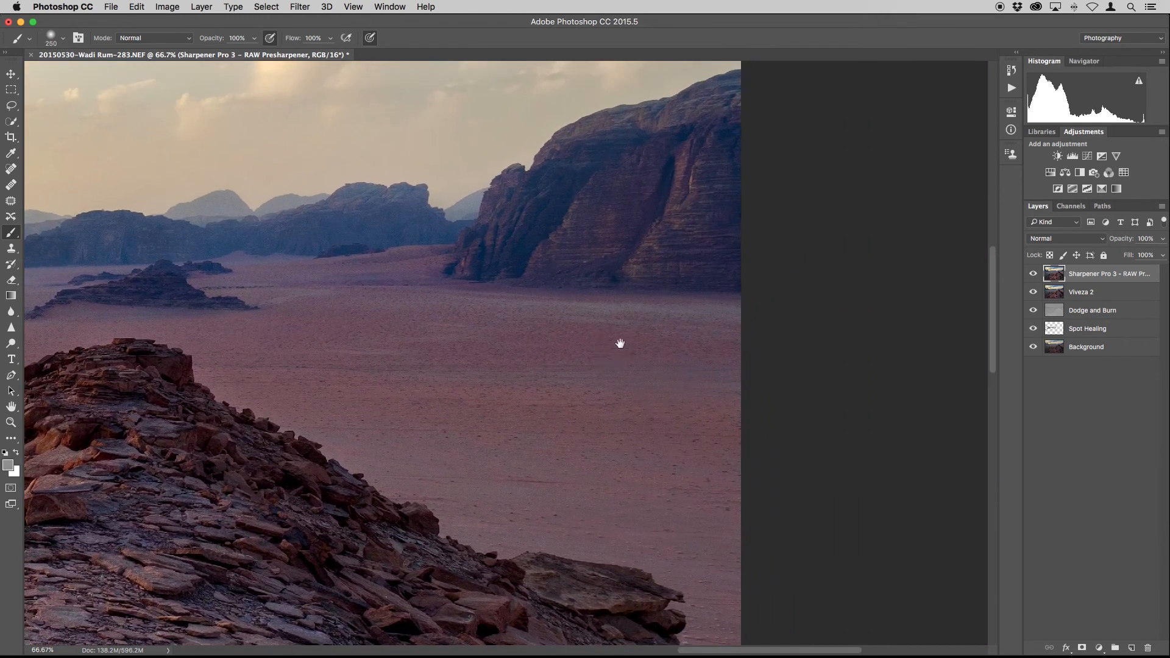
{"action": "left_click", "coordinate": [1082, 649]}
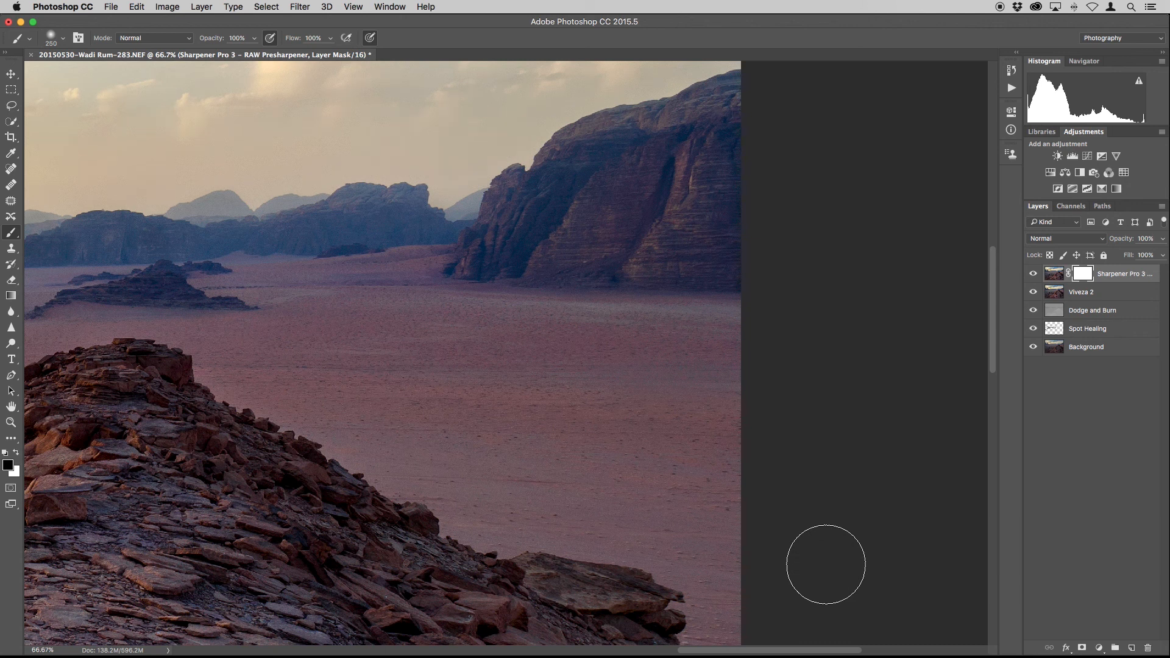
{"action": "left_click_drag", "start_coordinate": [441, 376], "coordinate": [575, 341]}
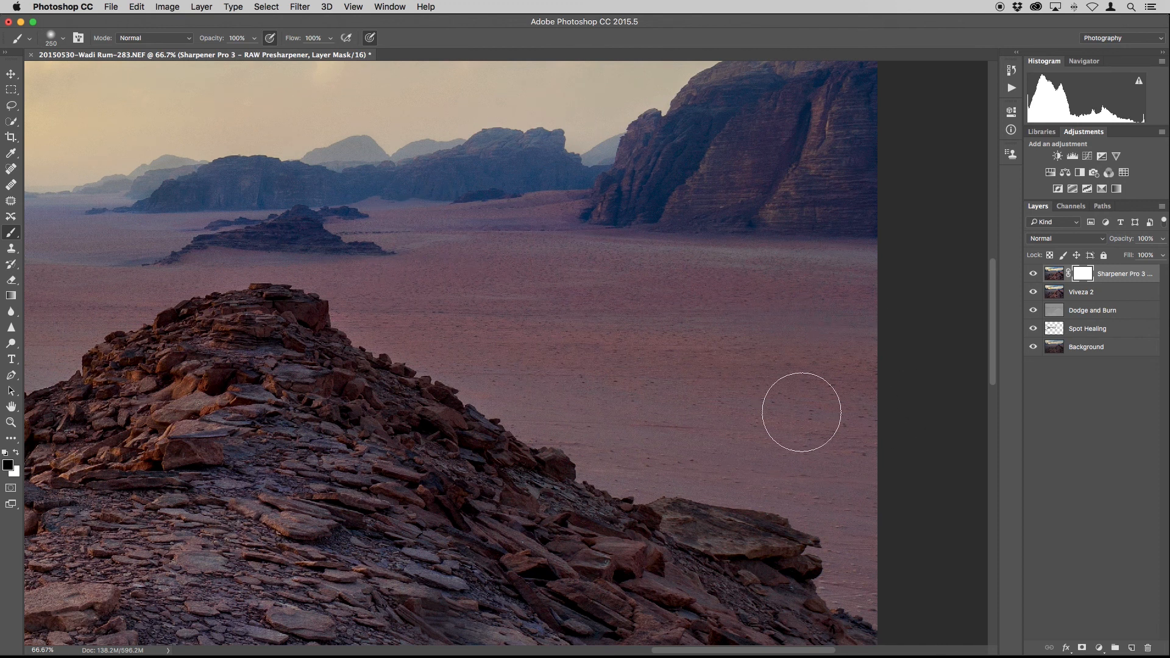
{"action": "left_click_drag", "start_coordinate": [828, 501], "coordinate": [759, 441]}
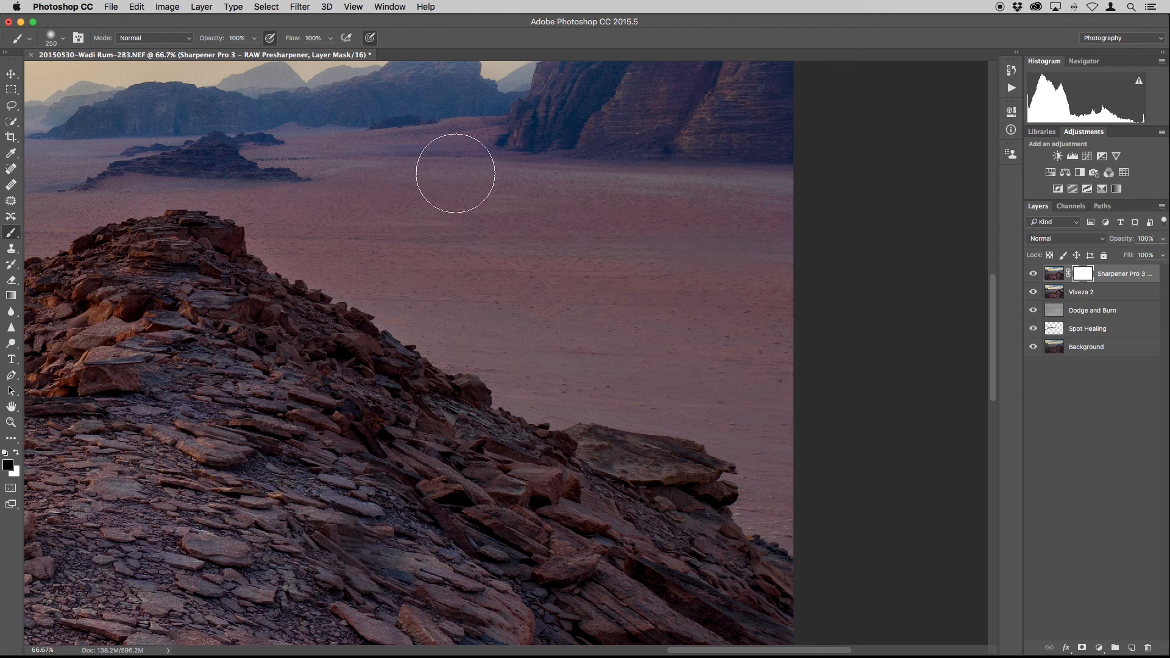
{"action": "mouse_move", "coordinate": [448, 156]}
{"action": "left_mouse_down"}
{"action": "mouse_move", "coordinate": [332, 171]}
{"action": "mouse_move", "coordinate": [596, 280]}
{"action": "left_mouse_up"}
Reduce the brush to 125 px and mask the narrow strip of plain between the ridge's peak and the distant mountains.
{"action": "key", "text": "bracketleft"}
{"action": "key", "text": "bracketleft"}
{"action": "key", "text": "bracketleft"}
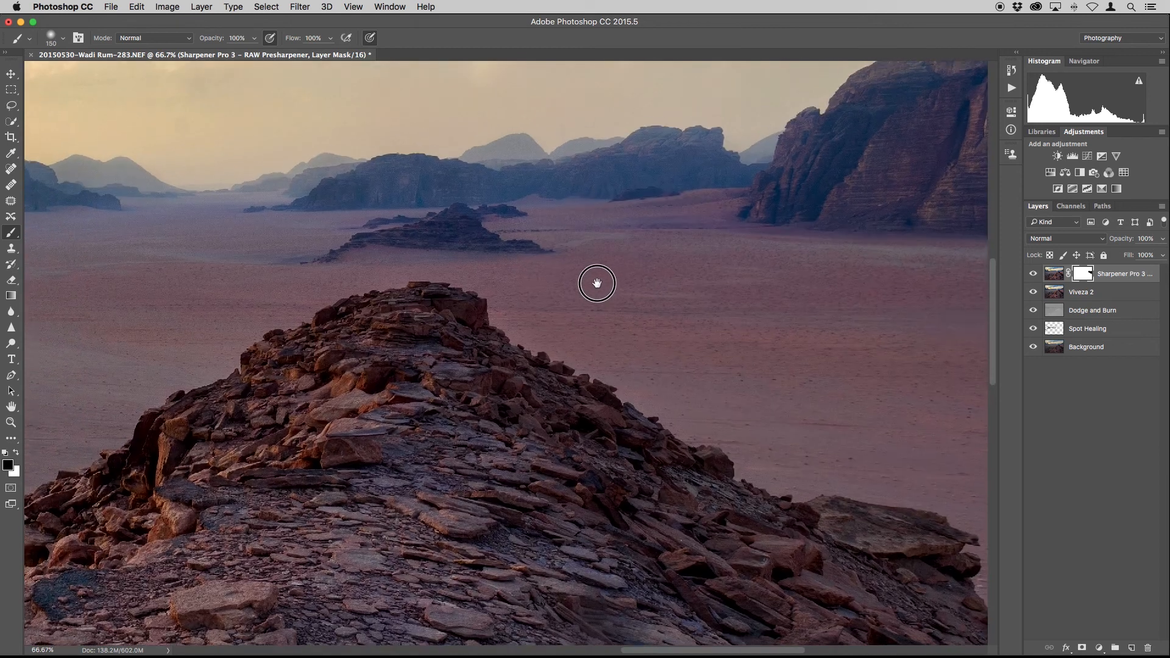
{"action": "key", "text": "bracketleft"}
{"action": "left_click_drag", "start_coordinate": [537, 319], "coordinate": [689, 329]}
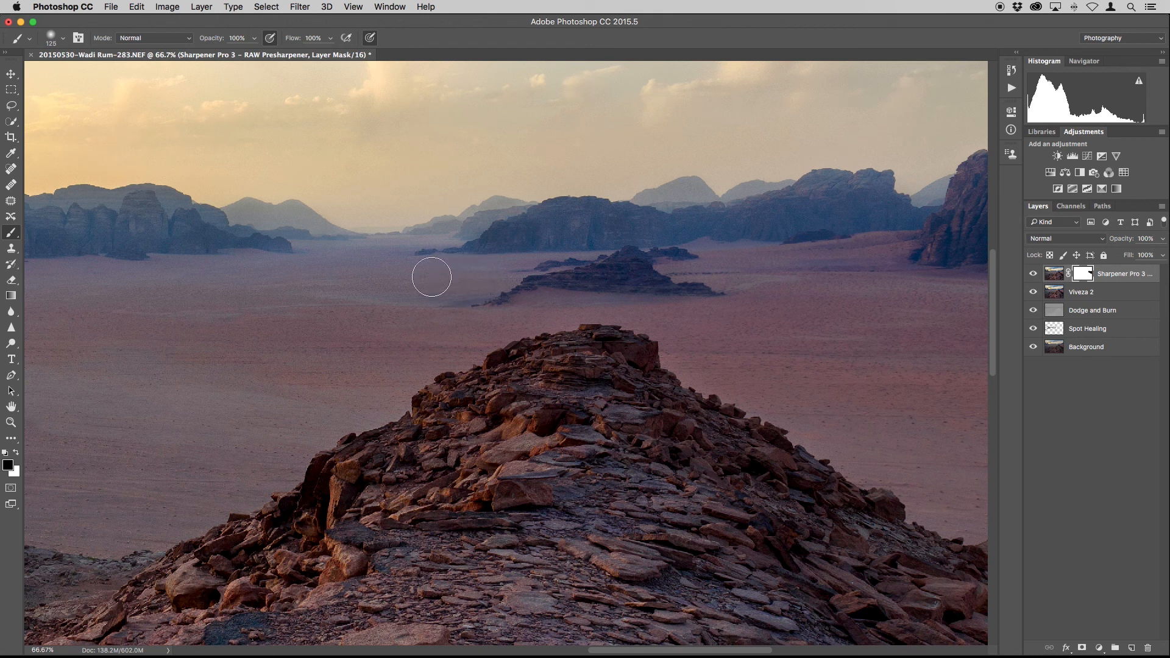
{"action": "left_click_drag", "start_coordinate": [378, 275], "coordinate": [297, 272]}
{"action": "left_click_drag", "start_coordinate": [394, 323], "coordinate": [501, 266]}
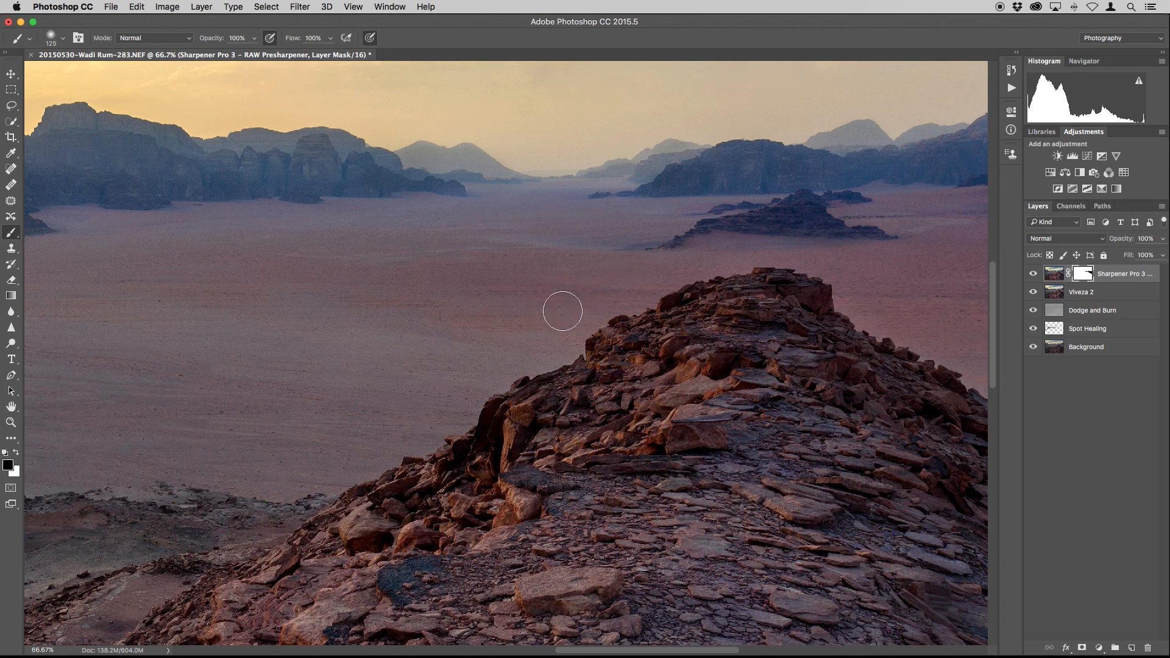
Enlarge the brush to 300 px and paint black on the mask over the middle of the plain.
{"action": "key", "text": "bracketright"}
{"action": "key", "text": "bracketright"}
{"action": "key", "text": "bracketright"}
{"action": "key", "text": "bracketright"}
{"action": "key", "text": "bracketright"}
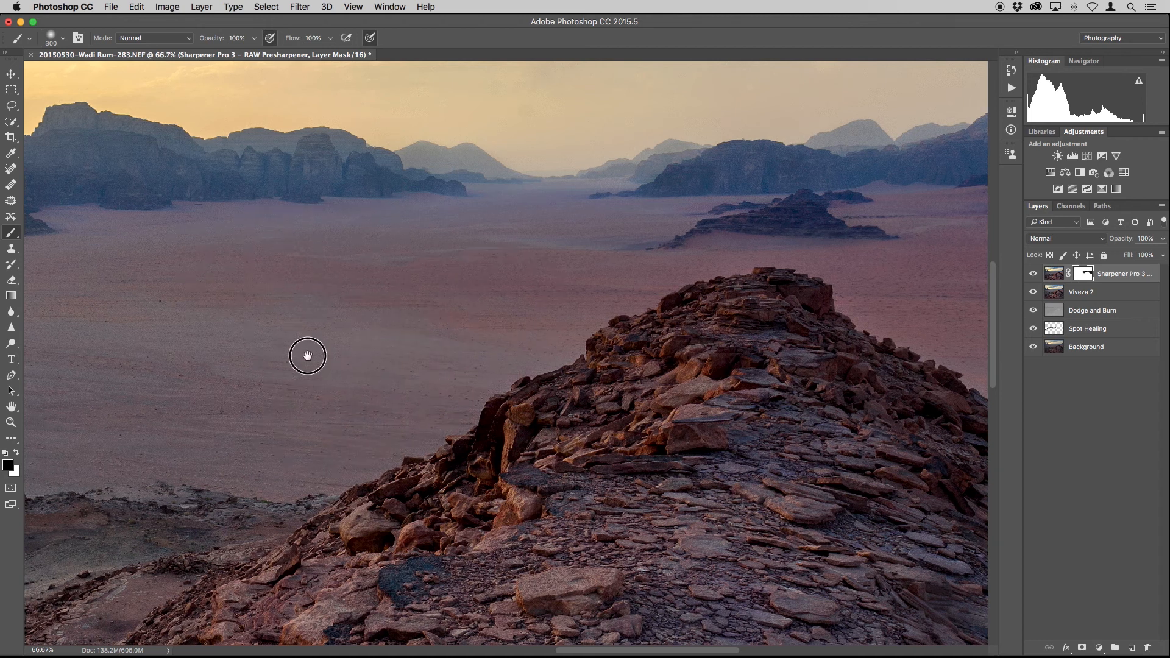
{"action": "left_click_drag", "start_coordinate": [305, 353], "coordinate": [490, 386]}
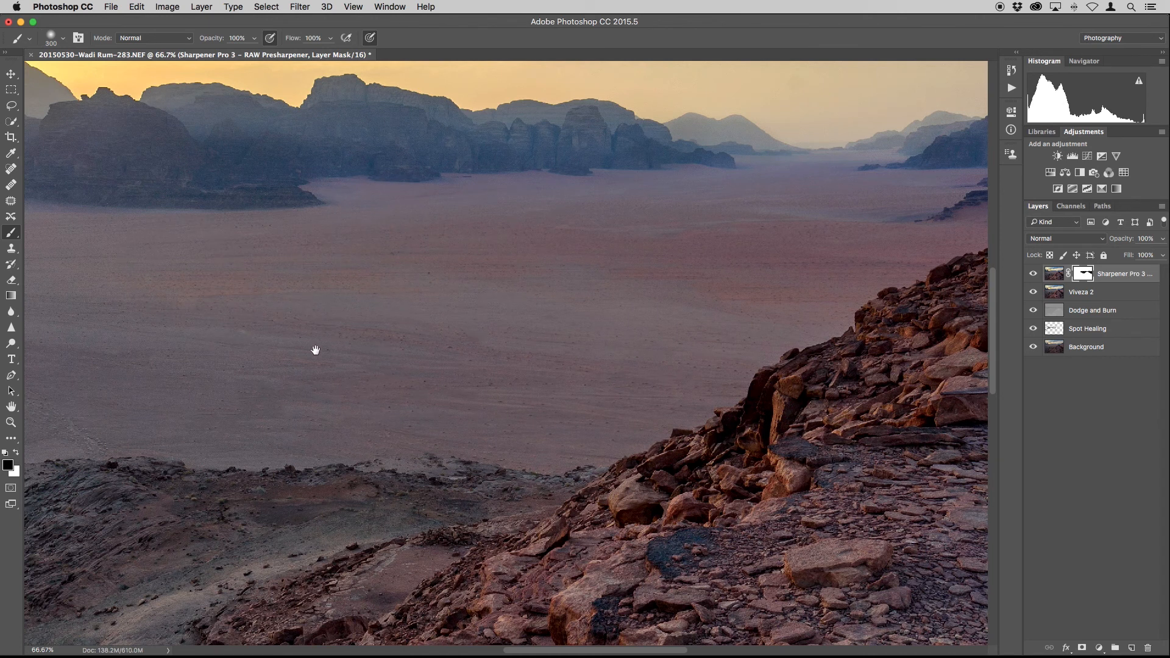
{"action": "left_click_drag", "start_coordinate": [335, 339], "coordinate": [559, 362]}
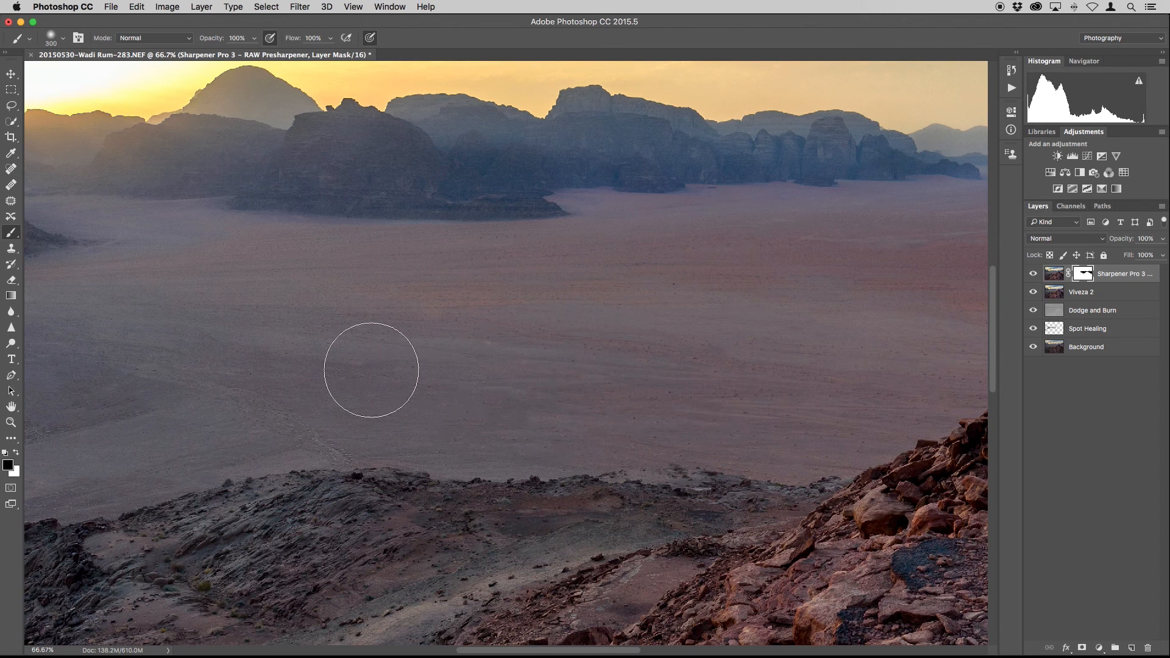
Continue masking the plain with black out to the photo's left edge, below the dark rock massif.
{"action": "left_click_drag", "start_coordinate": [347, 309], "coordinate": [524, 273]}
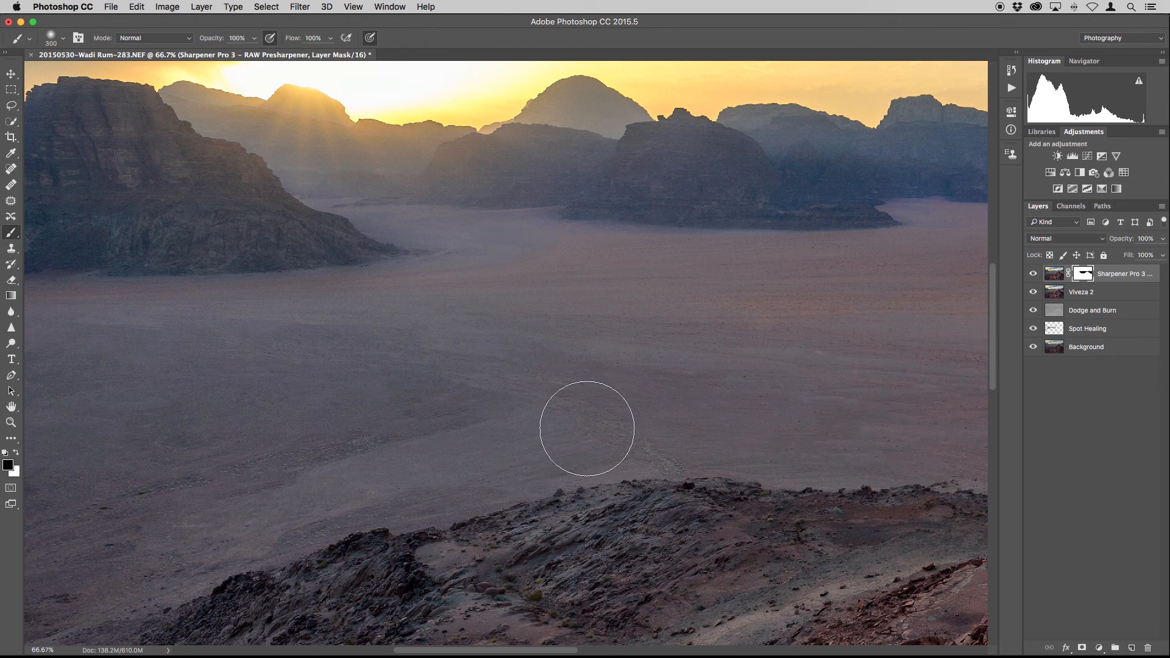
{"action": "left_click_drag", "start_coordinate": [429, 434], "coordinate": [133, 436]}
{"action": "left_click_drag", "start_coordinate": [233, 349], "coordinate": [571, 310]}
{"action": "left_click_drag", "start_coordinate": [356, 319], "coordinate": [524, 388]}
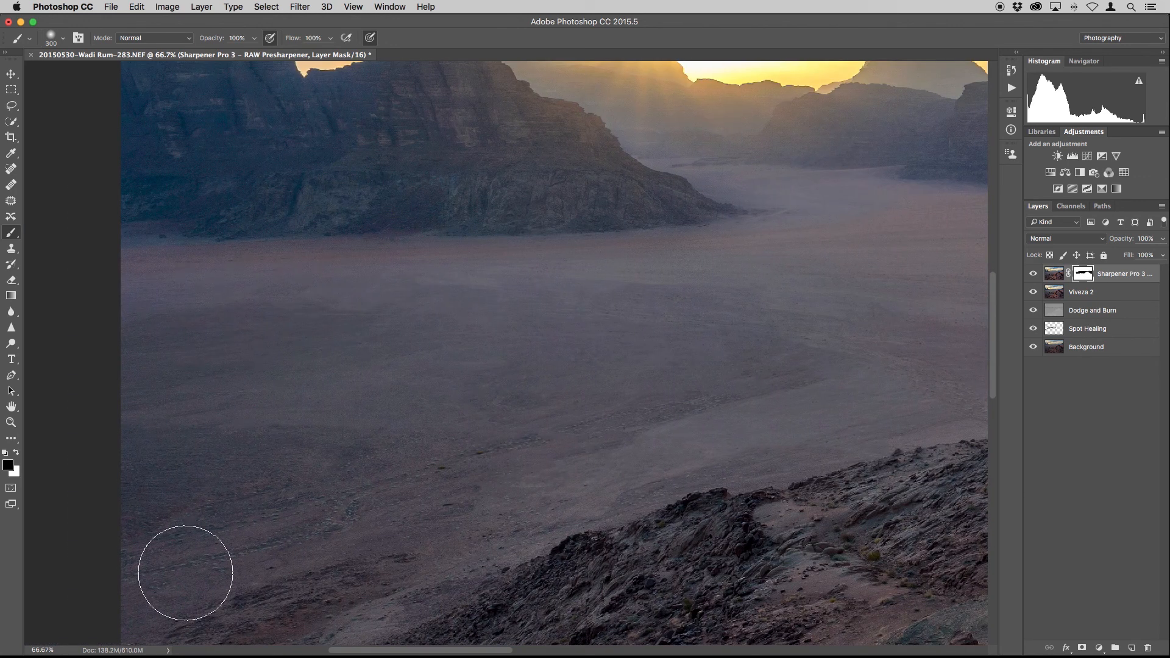
{"action": "left_click_drag", "start_coordinate": [511, 444], "coordinate": [563, 306]}
{"action": "mouse_move", "coordinate": [790, 291]}
{"action": "left_mouse_down"}
{"action": "mouse_move", "coordinate": [418, 311]}
{"action": "mouse_move", "coordinate": [470, 293]}
{"action": "left_mouse_up"}
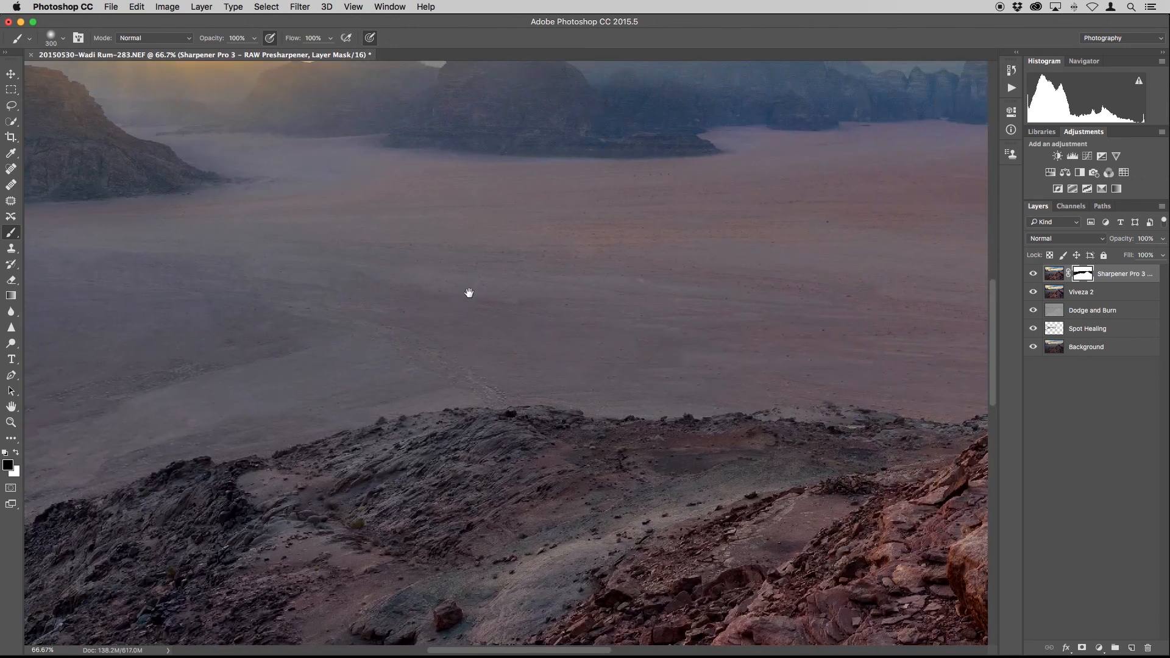
Display the Sharpener Pro 3 layer mask alone, paint its uneven dark patches solid black, and return to the photo.
{"action": "key", "text": "super+minus"}
{"action": "key", "text": "super+minus"}
{"action": "key", "text": "super+minus"}
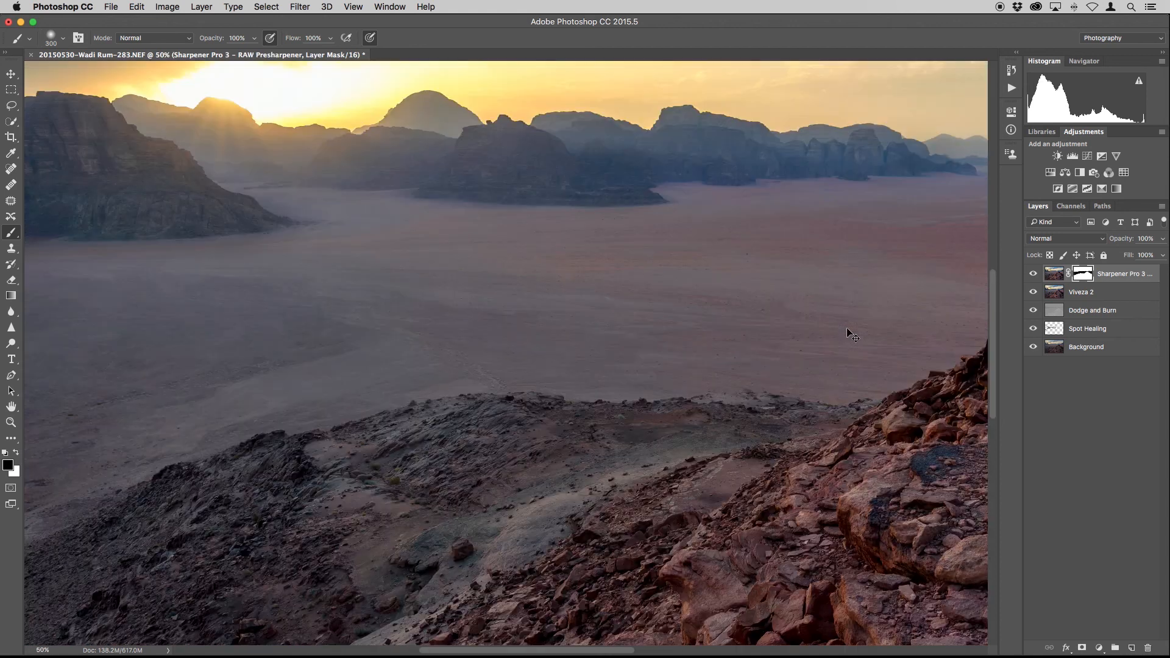
{"action": "key", "text": "super+minus"}
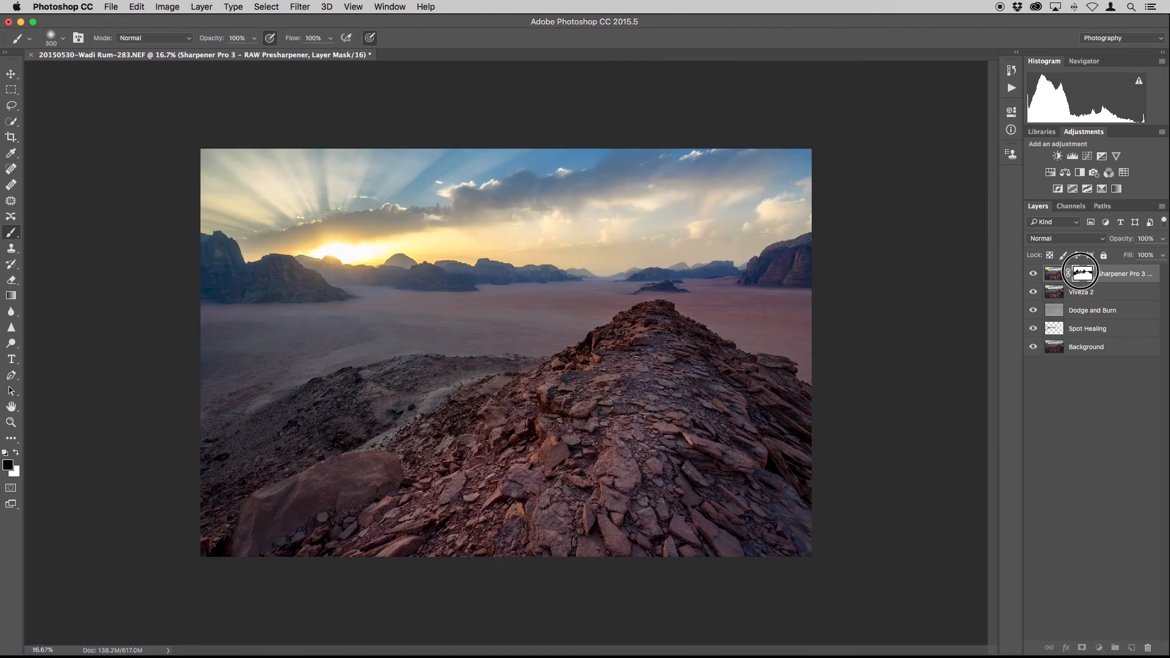
{"action": "left_click", "coordinate": [1082, 276], "text": "alt"}
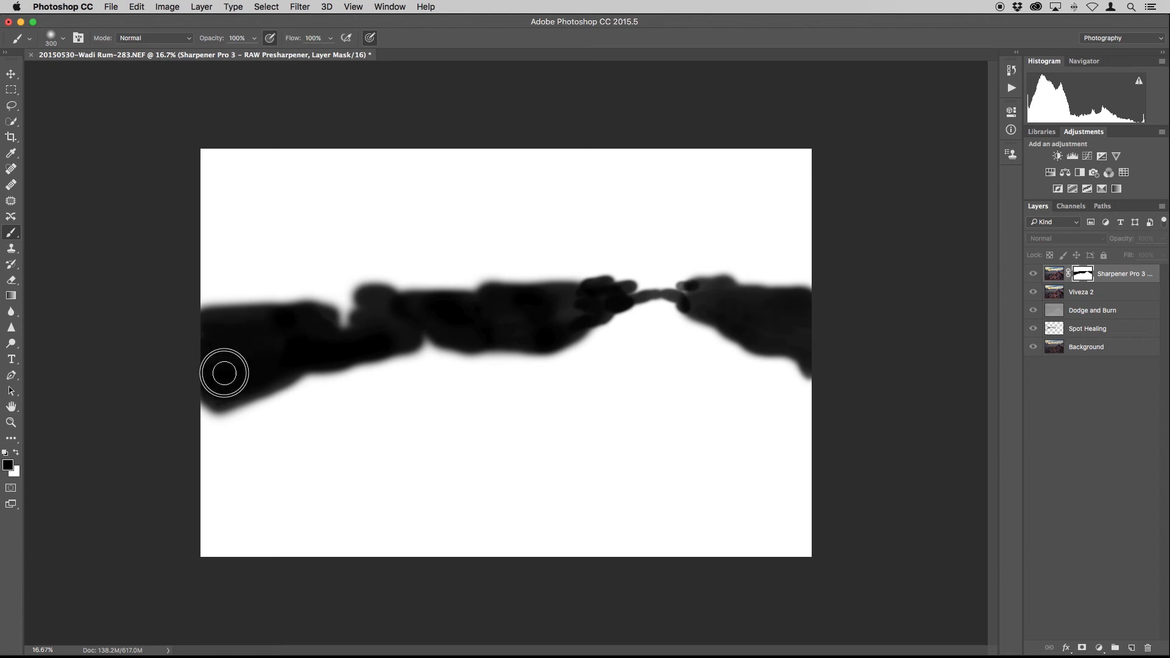
{"action": "mouse_move", "coordinate": [390, 326]}
{"action": "left_mouse_down"}
{"action": "mouse_move", "coordinate": [582, 311]}
{"action": "mouse_move", "coordinate": [551, 304]}
{"action": "mouse_move", "coordinate": [594, 301]}
{"action": "left_mouse_up"}
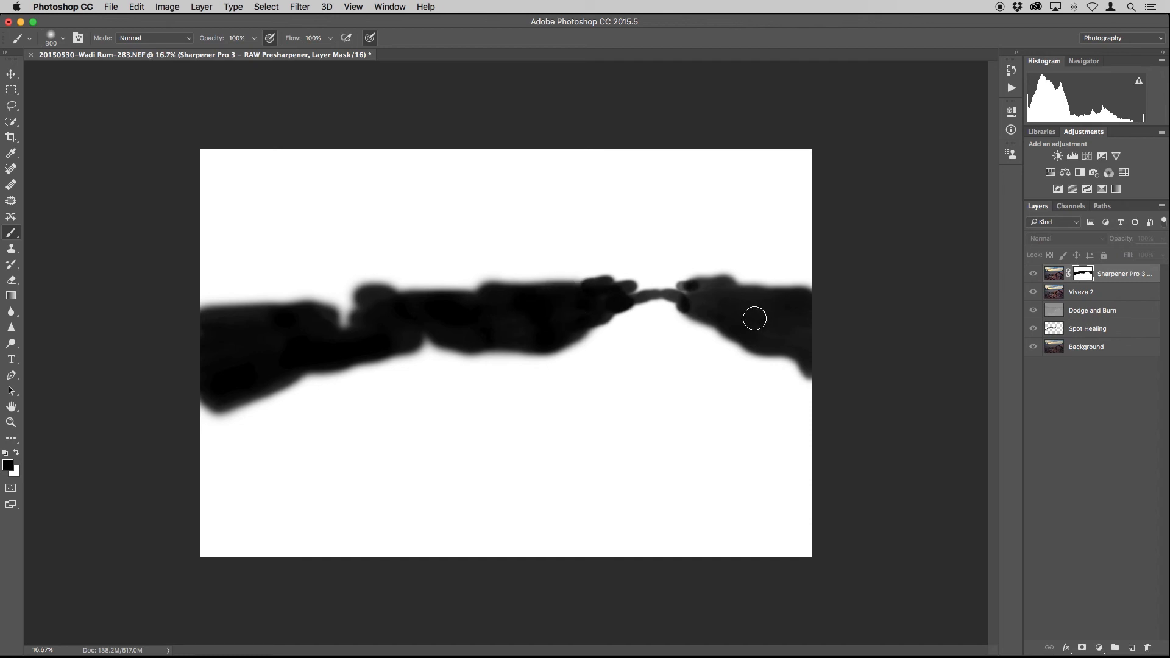
{"action": "mouse_move", "coordinate": [709, 305]}
{"action": "left_mouse_down"}
{"action": "mouse_move", "coordinate": [701, 295]}
{"action": "mouse_move", "coordinate": [778, 326]}
{"action": "mouse_move", "coordinate": [765, 331]}
{"action": "mouse_move", "coordinate": [770, 313]}
{"action": "mouse_move", "coordinate": [800, 329]}
{"action": "left_mouse_up"}
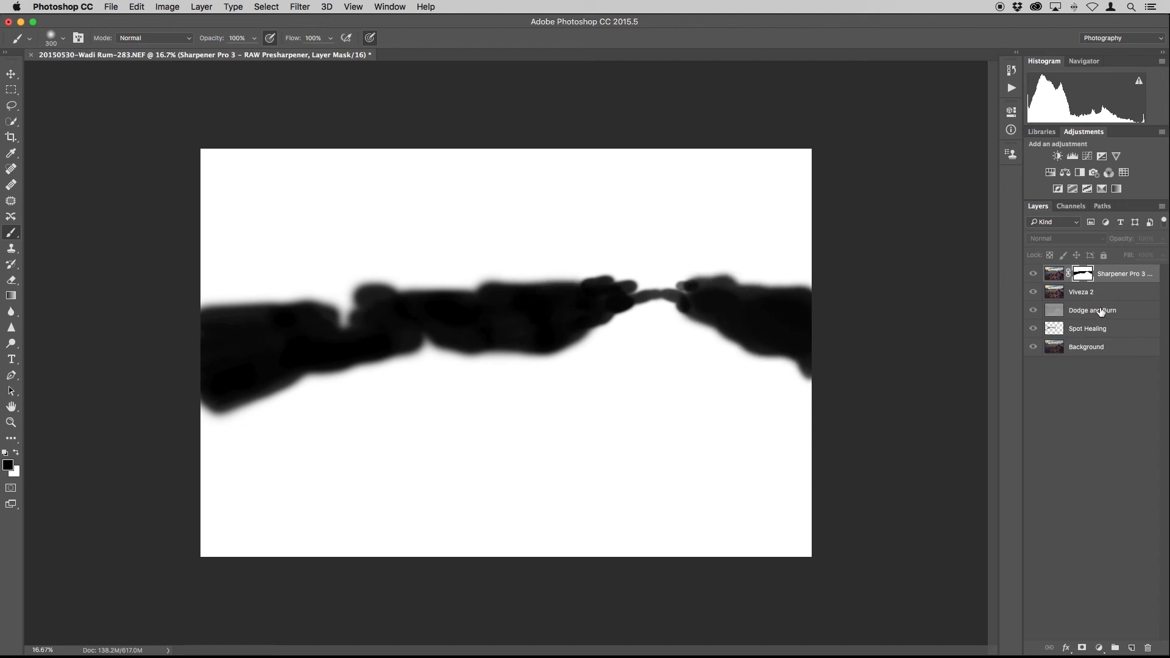
{"action": "left_click", "coordinate": [1055, 278]}
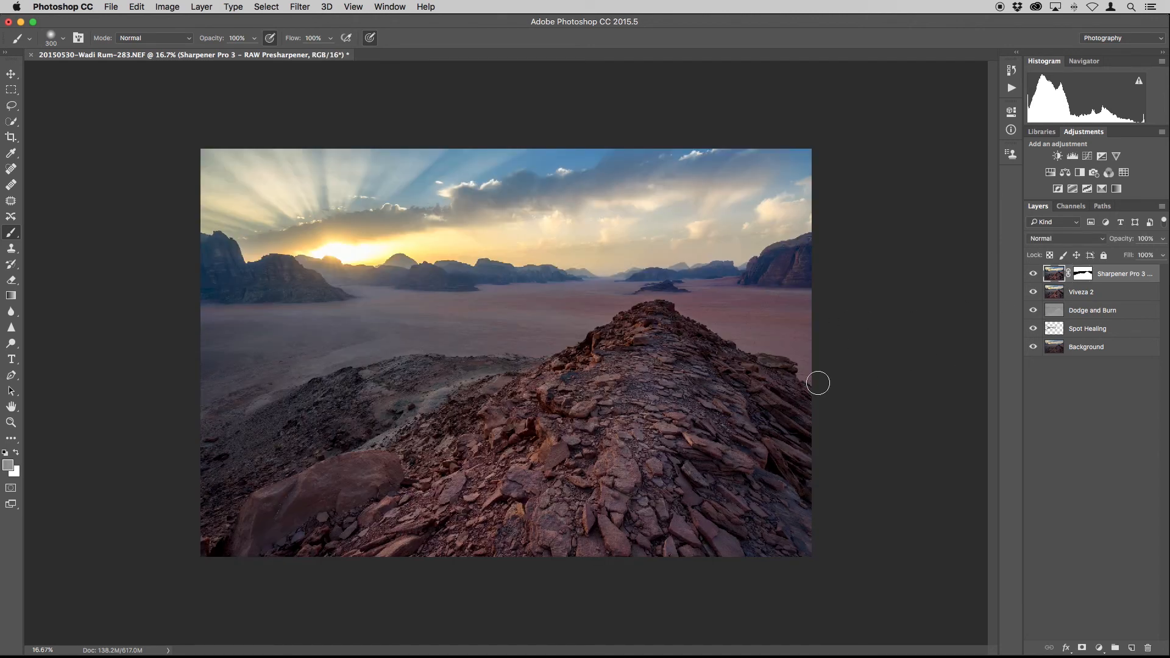
Compare the plain and rocks with and without the masked Sharpener Pro 3 layer at 66.67% magnification.
{"action": "key", "text": "super+plus"}
{"action": "key", "text": "super+plus"}
{"action": "key", "text": "super+plus"}
{"action": "key", "text": "super+plus"}
{"action": "left_click_drag", "start_coordinate": [737, 104], "coordinate": [721, 267]}
{"action": "left_click_drag", "start_coordinate": [676, 298], "coordinate": [755, 323]}
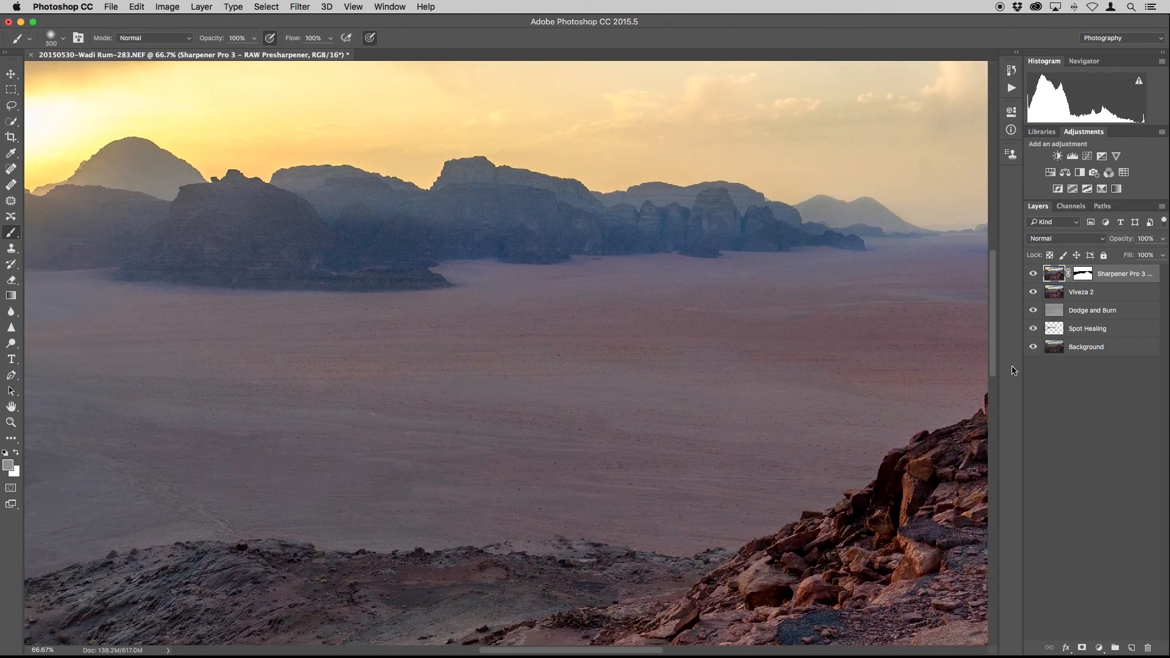
{"action": "left_click", "coordinate": [1034, 274]}
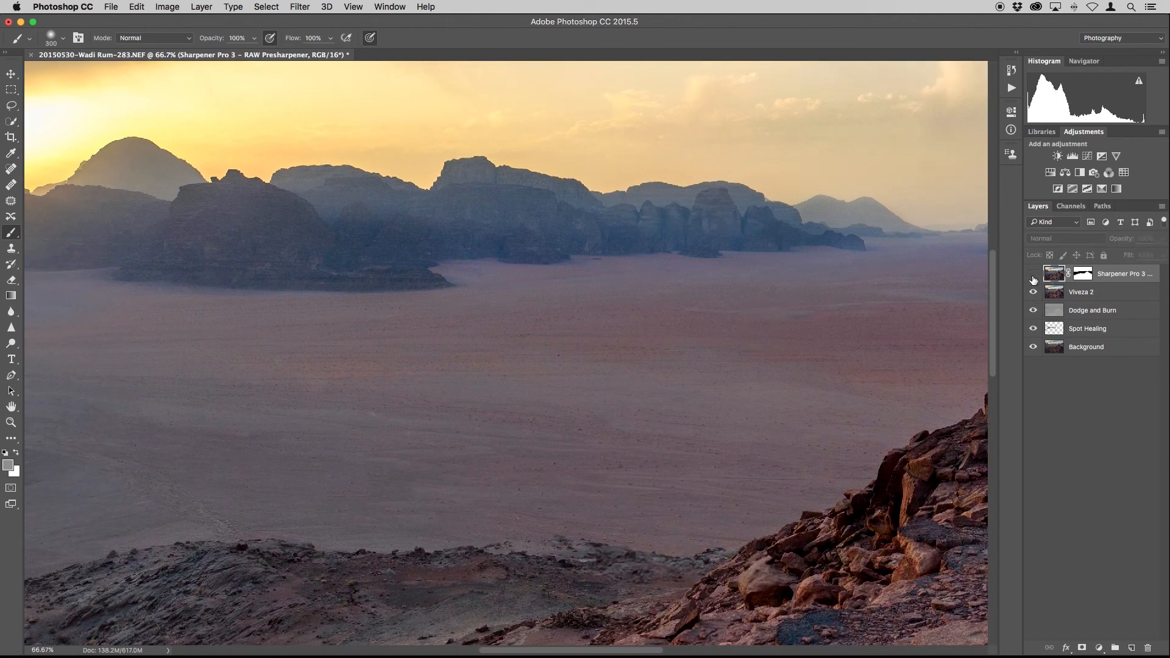
{"action": "left_click", "coordinate": [1033, 276]}
{"action": "left_click", "coordinate": [1033, 275]}
{"action": "left_click", "coordinate": [1034, 275]}
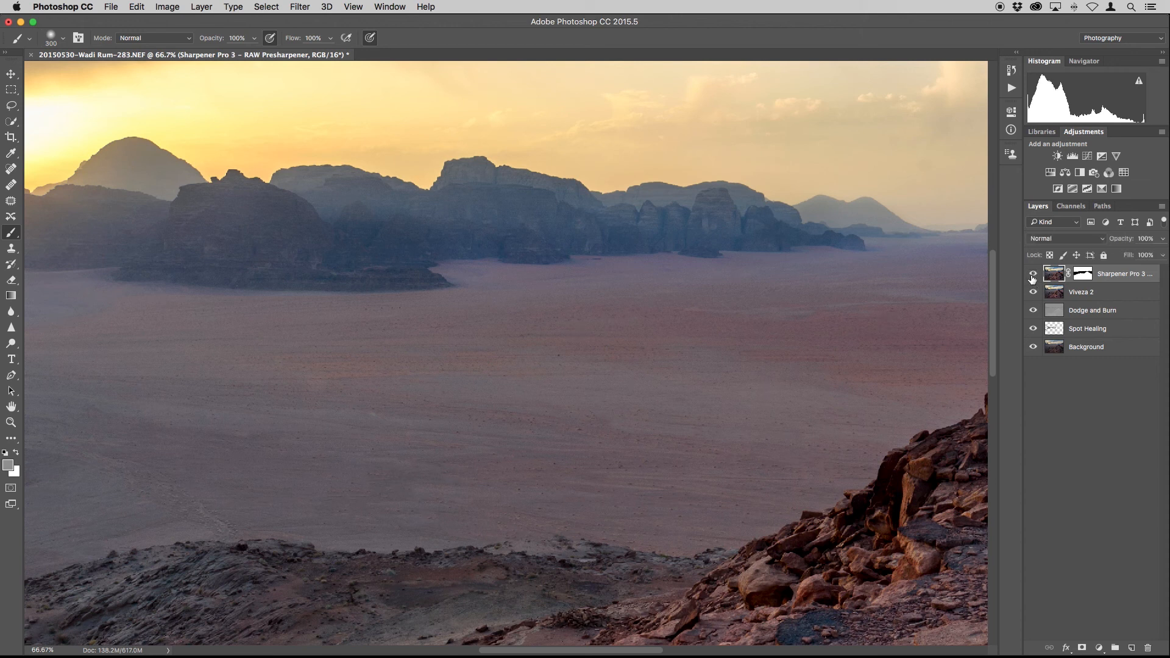
{"action": "left_click", "coordinate": [1033, 275]}
{"action": "left_click", "coordinate": [1033, 274]}
{"action": "left_click", "coordinate": [1033, 274]}
{"action": "left_click", "coordinate": [1033, 274]}
Examine the masked sharpening across the left massif, the plain, the large right-hand cliff and the clouds.
{"action": "left_click_drag", "start_coordinate": [417, 344], "coordinate": [817, 358]}
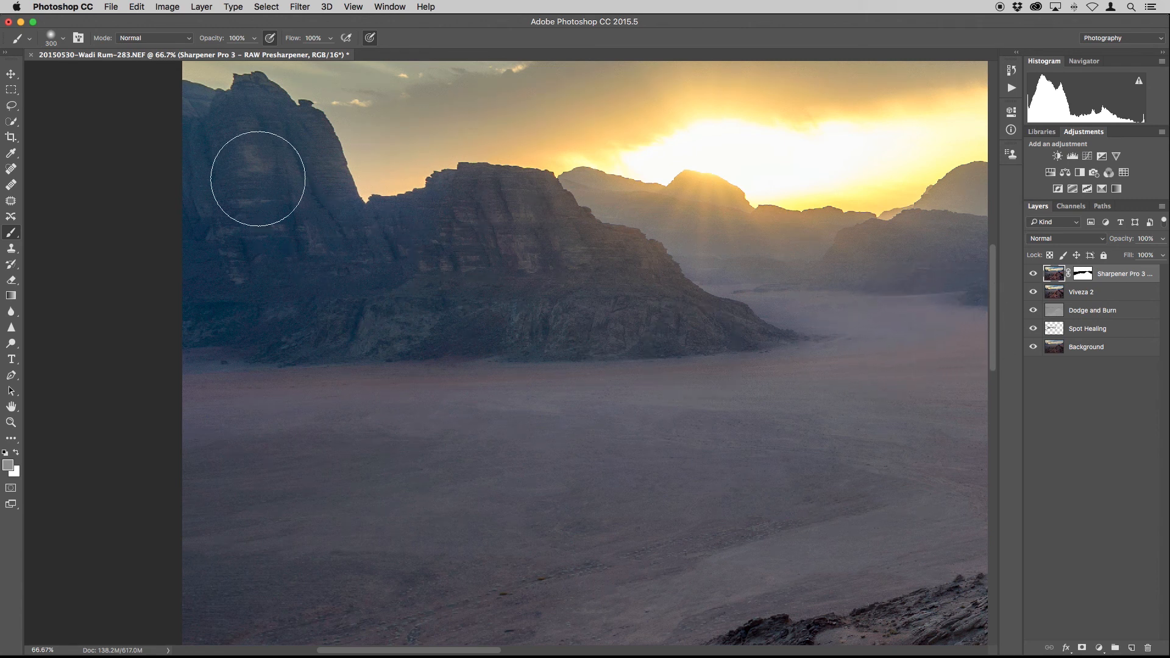
{"action": "left_click_drag", "start_coordinate": [733, 366], "coordinate": [347, 398]}
{"action": "left_click_drag", "start_coordinate": [822, 357], "coordinate": [436, 339]}
{"action": "left_click_drag", "start_coordinate": [868, 335], "coordinate": [390, 366]}
{"action": "left_click_drag", "start_coordinate": [824, 337], "coordinate": [485, 303]}
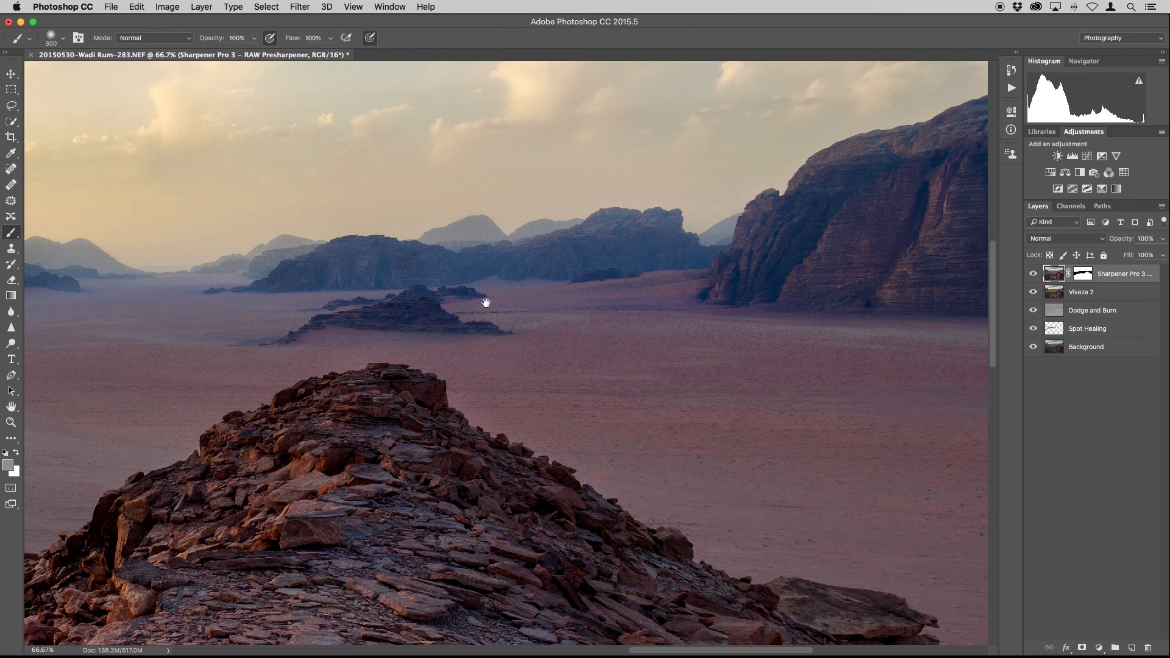
{"action": "left_click_drag", "start_coordinate": [578, 235], "coordinate": [621, 459]}
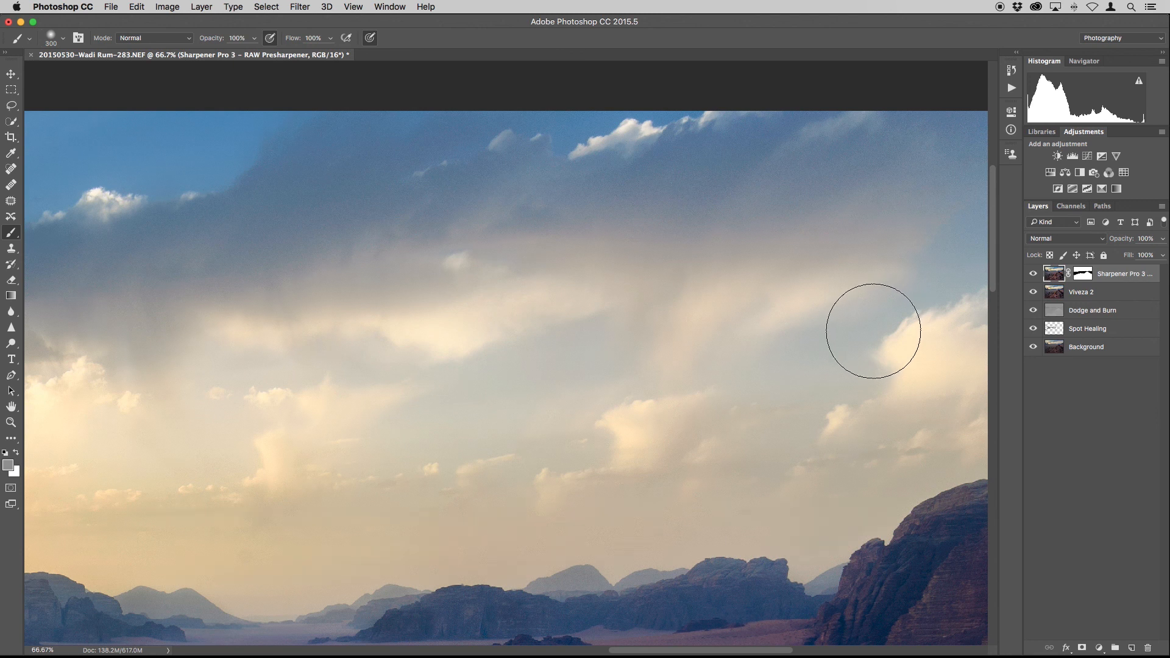
Paint black over the sky on the Sharpener Pro 3 layer mask with a 700 px brush.
{"action": "key", "text": "super+minus"}
{"action": "key", "text": "super+minus"}
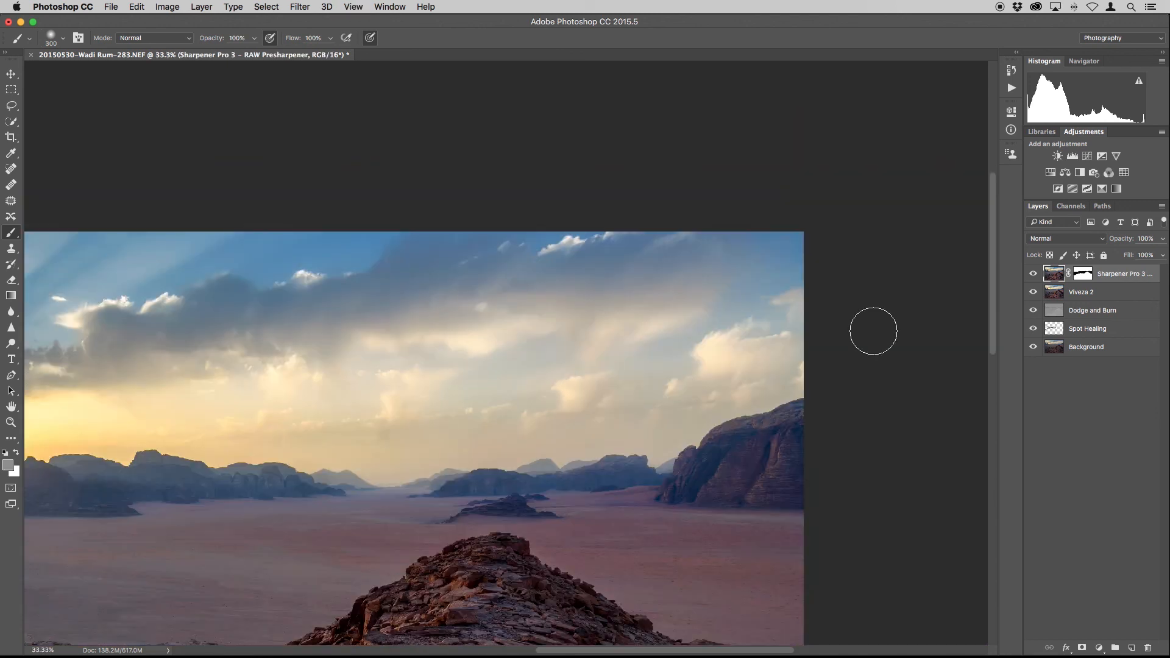
{"action": "key", "text": "super+minus"}
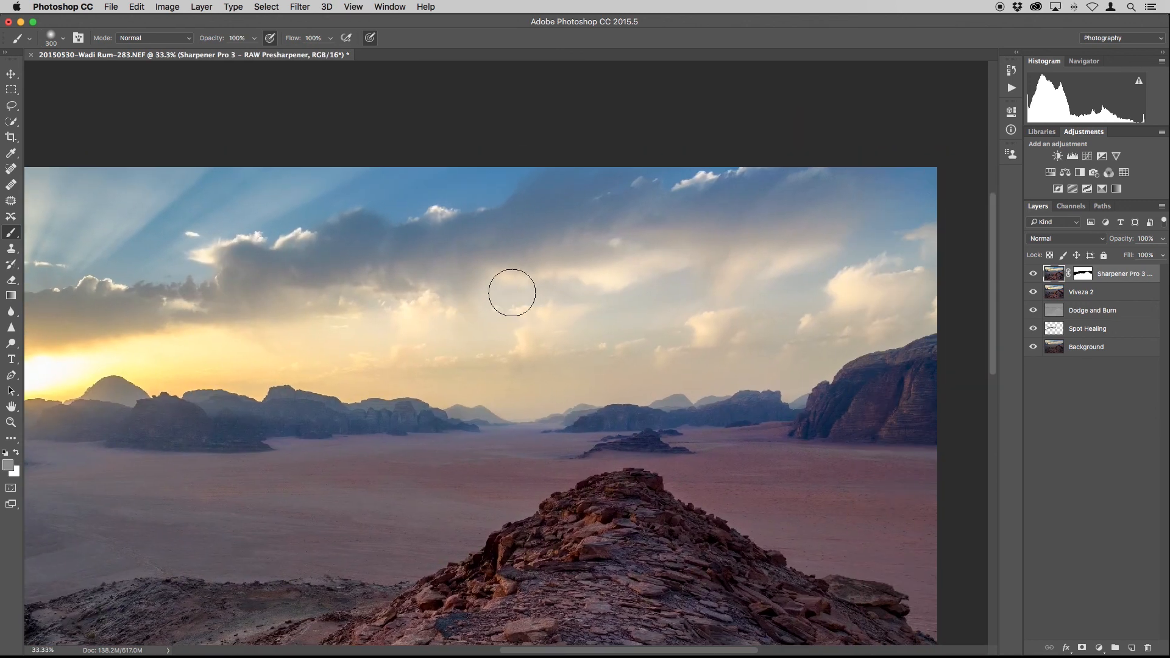
{"action": "key", "text": "bracketright"}
{"action": "key", "text": "bracketright"}
{"action": "key", "text": "bracketright"}
{"action": "key", "text": "bracketright"}
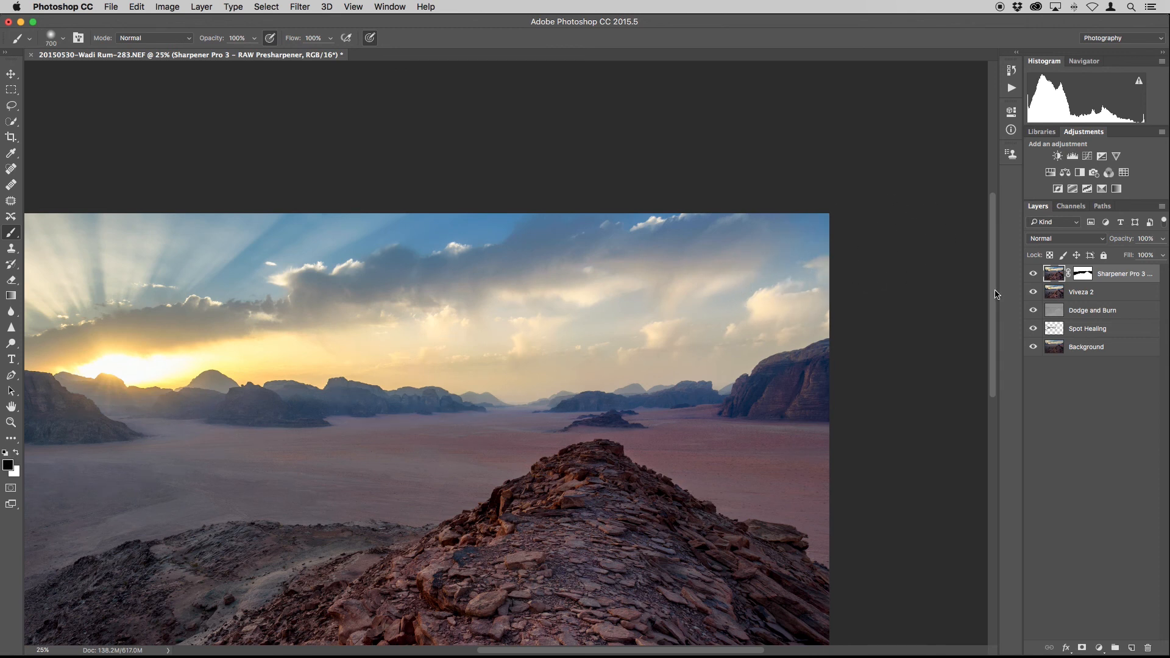
{"action": "left_click", "coordinate": [1082, 277]}
{"action": "left_click_drag", "start_coordinate": [243, 328], "coordinate": [426, 324]}
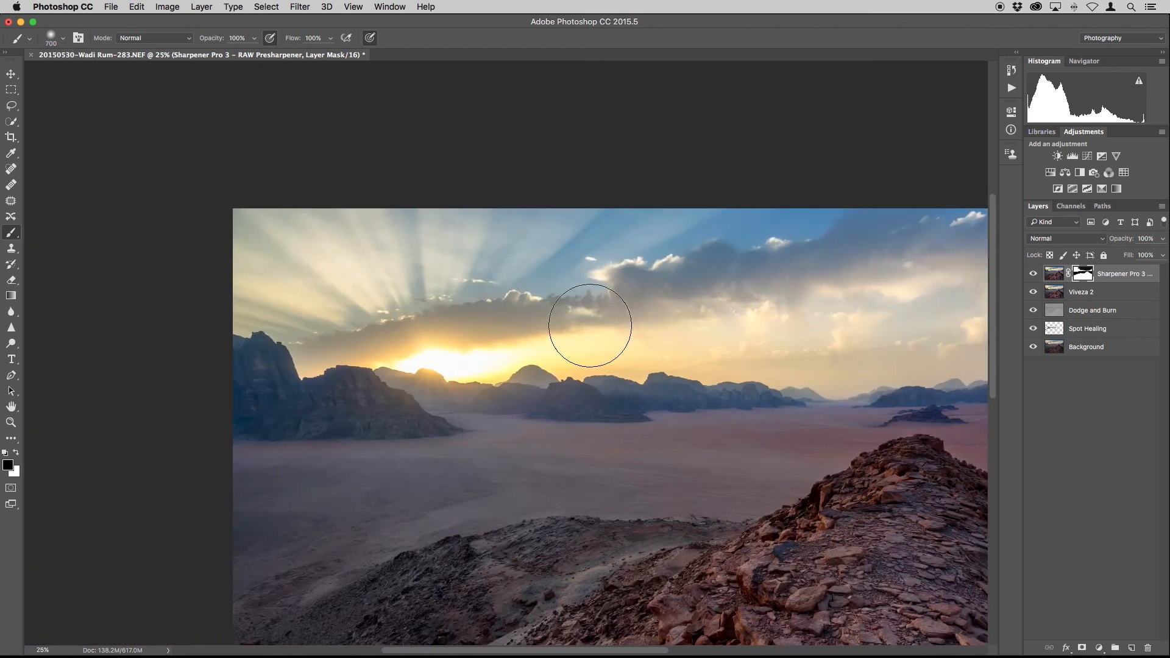
{"action": "left_click_drag", "start_coordinate": [731, 281], "coordinate": [540, 276]}
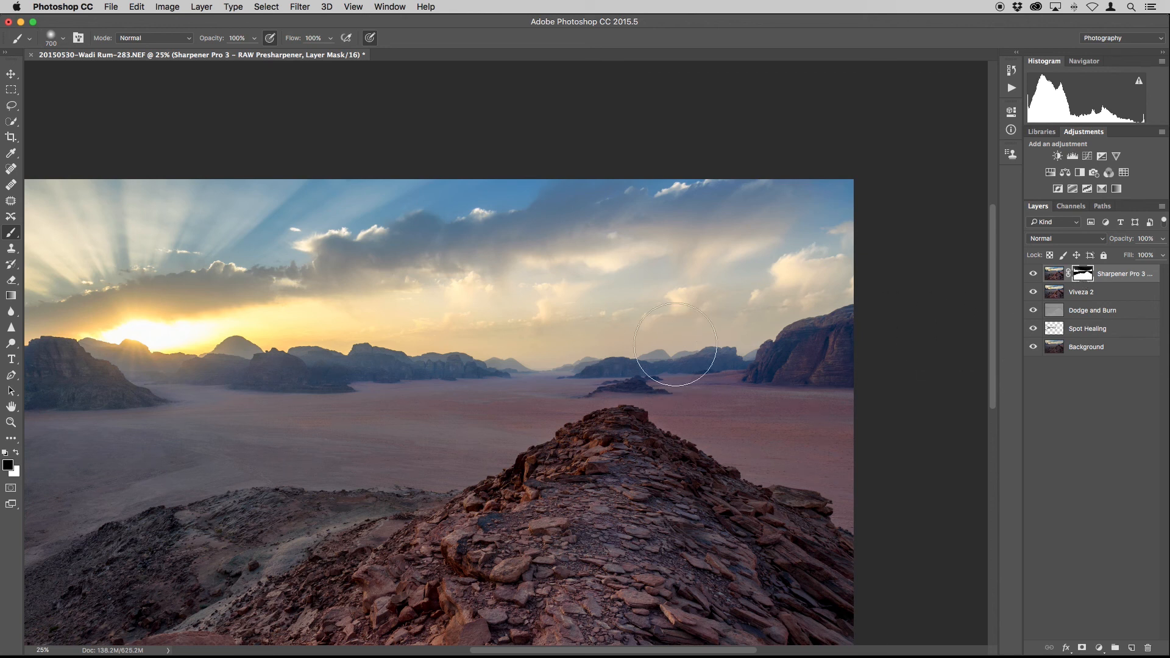
Reduce the brush to 200 px and touch up the mask along the base of the distant mountains at 200% magnification.
{"action": "key", "text": "super+equal"}
{"action": "key", "text": "super+equal"}
{"action": "key", "text": "super+equal"}
{"action": "key", "text": "super+equal"}
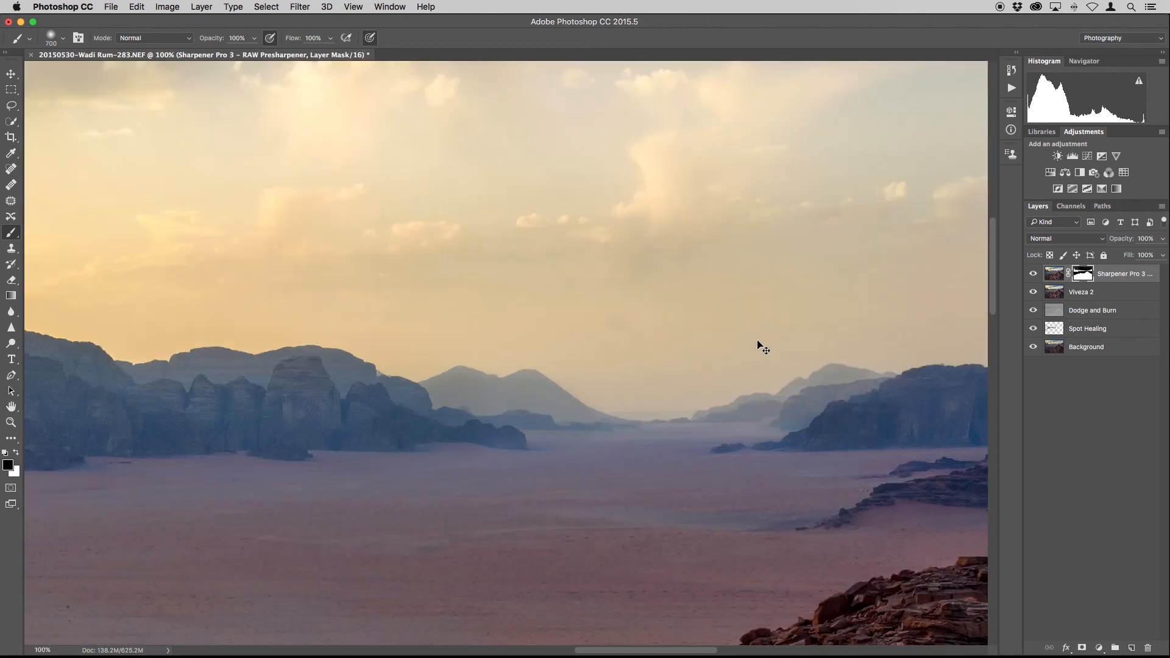
{"action": "scroll", "coordinate": [443, 354], "scroll_direction": "down", "scroll_amount": 10}
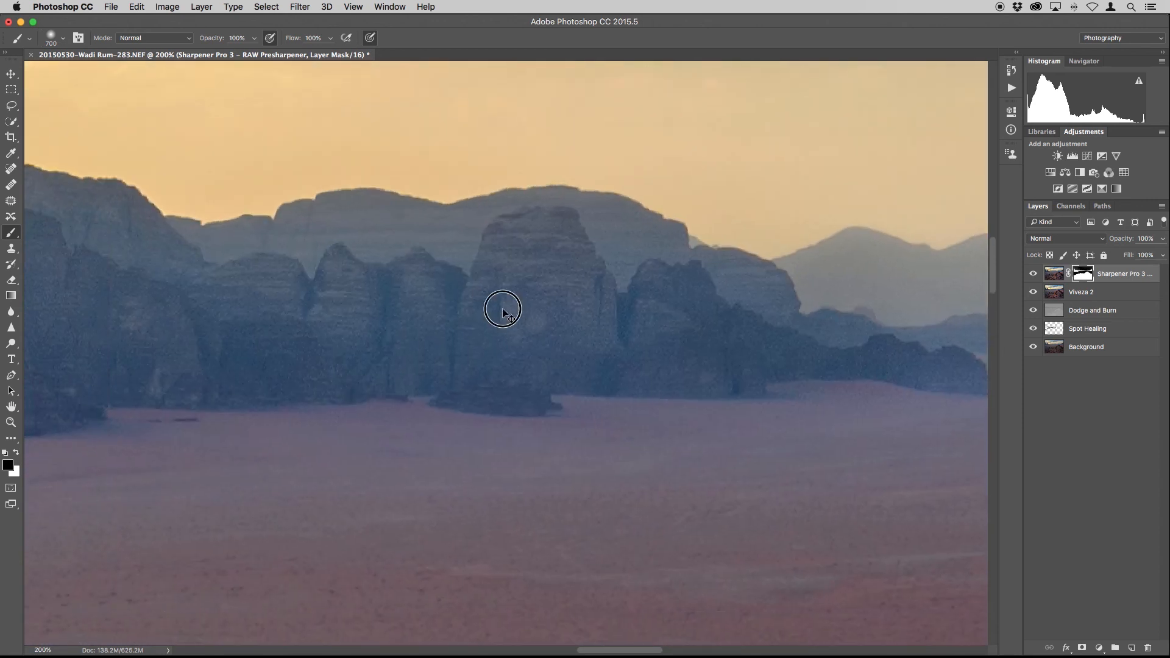
{"action": "key", "text": "bracketleft"}
{"action": "key", "text": "bracketleft"}
{"action": "key", "text": "bracketleft"}
{"action": "key", "text": "bracketleft"}
{"action": "key", "text": "bracketleft"}
{"action": "key", "text": "bracketleft"}
{"action": "left_click_drag", "start_coordinate": [552, 477], "coordinate": [734, 381]}
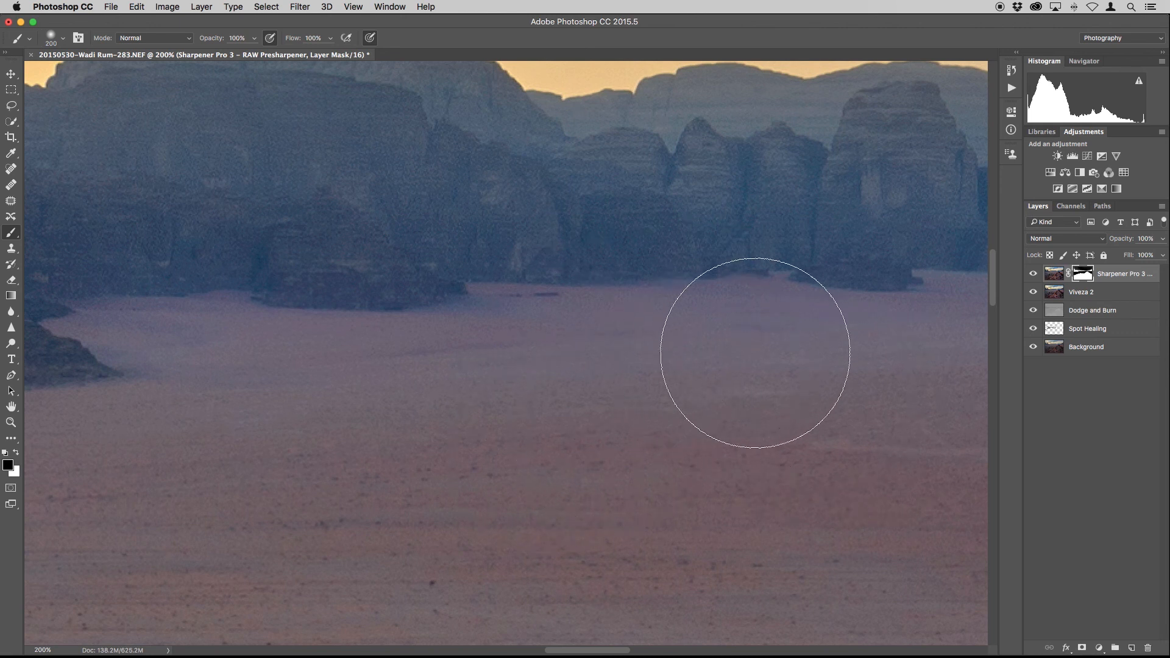
{"action": "key", "text": "super+minus"}
{"action": "key", "text": "super+minus"}
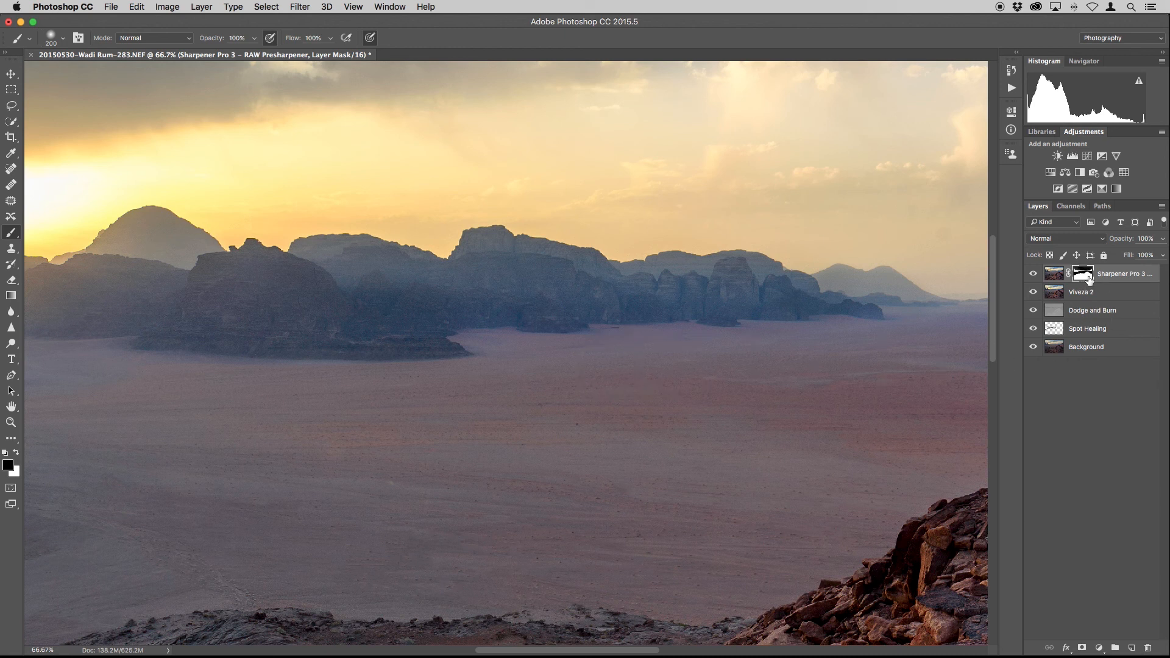
Inspect the Sharpener Pro 3 layer mask and paint partial black over the distant mountains with the brush at 59% opacity.
{"action": "left_click", "coordinate": [1083, 277], "text": "alt"}
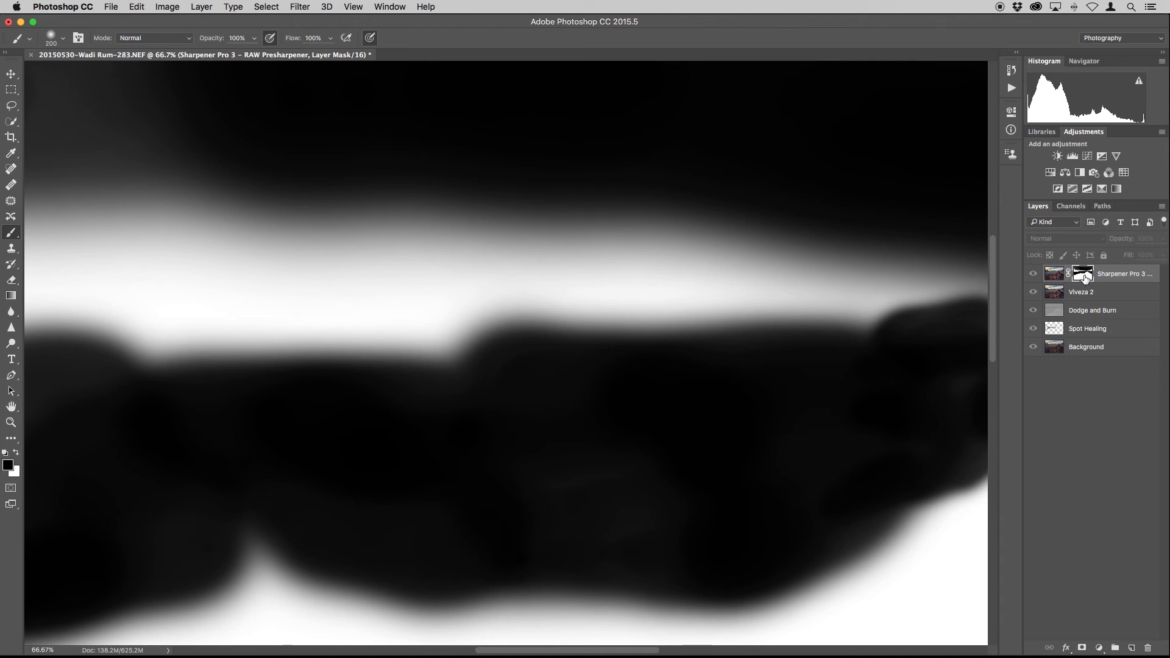
{"action": "left_click", "coordinate": [1082, 278], "text": "alt"}
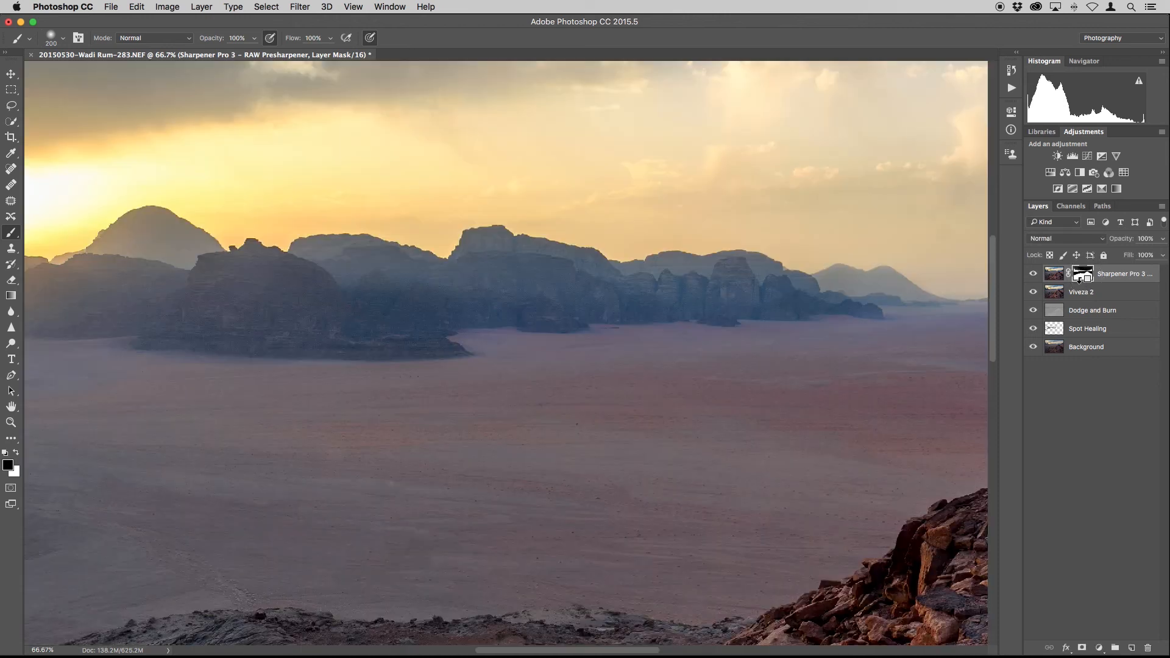
{"action": "left_click", "coordinate": [254, 39]}
{"action": "left_click_drag", "start_coordinate": [250, 55], "coordinate": [230, 55]}
{"action": "left_click", "coordinate": [432, 32]}
{"action": "left_click_drag", "start_coordinate": [368, 328], "coordinate": [617, 308]}
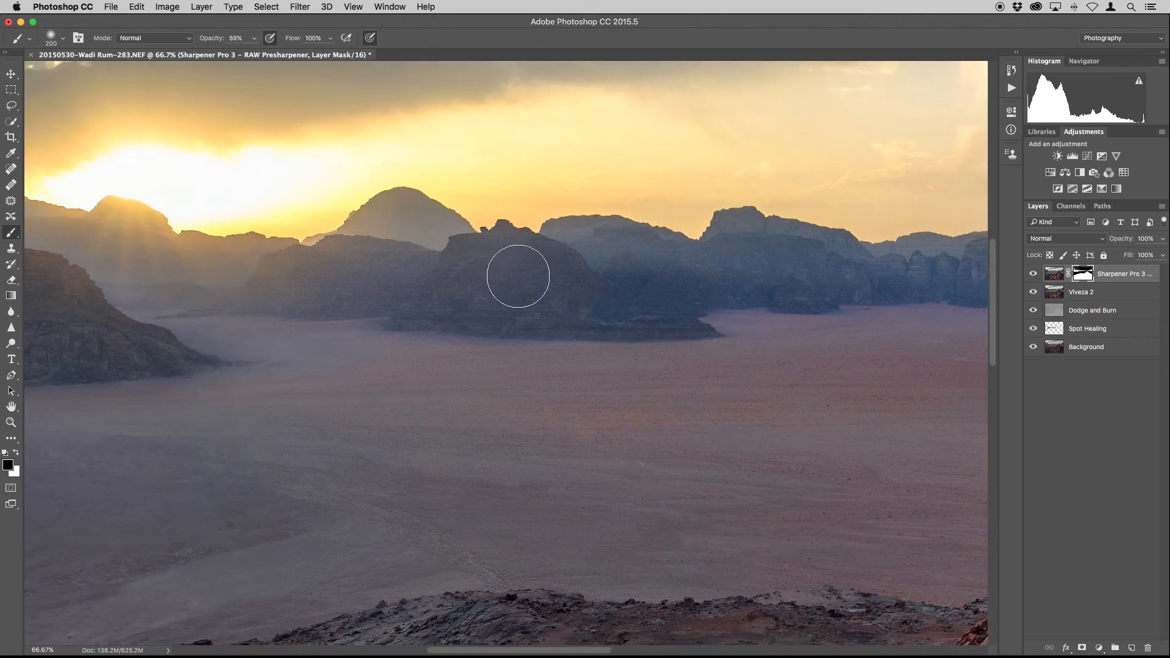
{"action": "mouse_move", "coordinate": [619, 307]}
{"action": "left_mouse_down"}
{"action": "mouse_move", "coordinate": [611, 289]}
{"action": "mouse_move", "coordinate": [712, 317]}
{"action": "left_mouse_up"}
{"action": "left_click", "coordinate": [1083, 276], "text": "alt"}
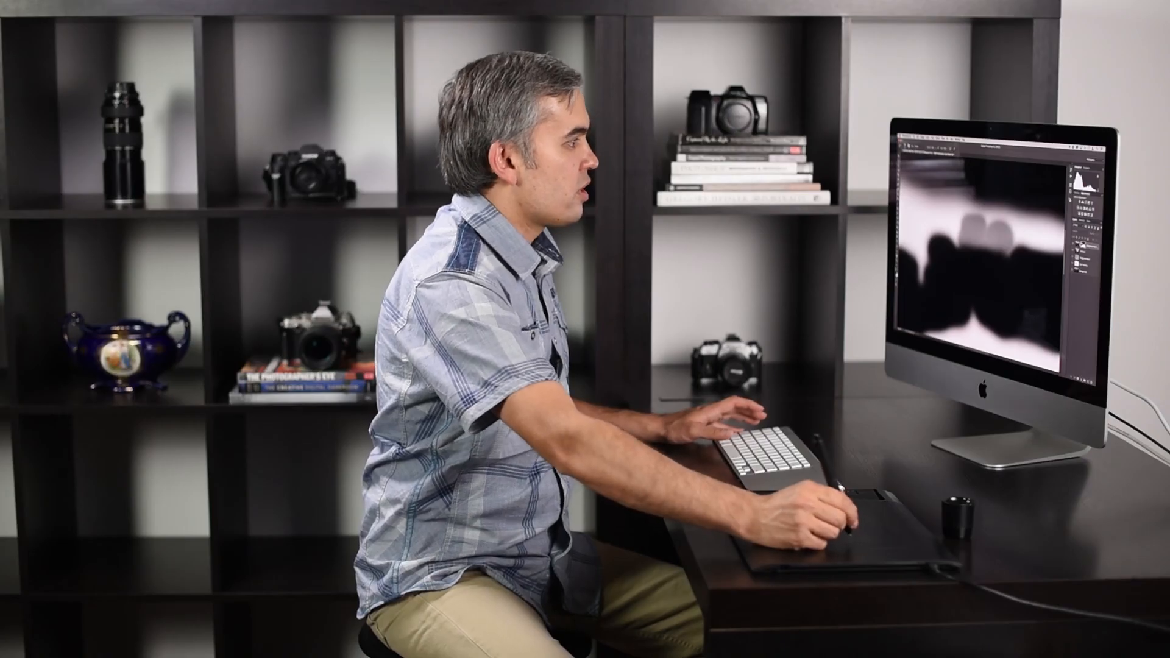
{"action": "left_click", "coordinate": [1083, 274], "text": "alt"}
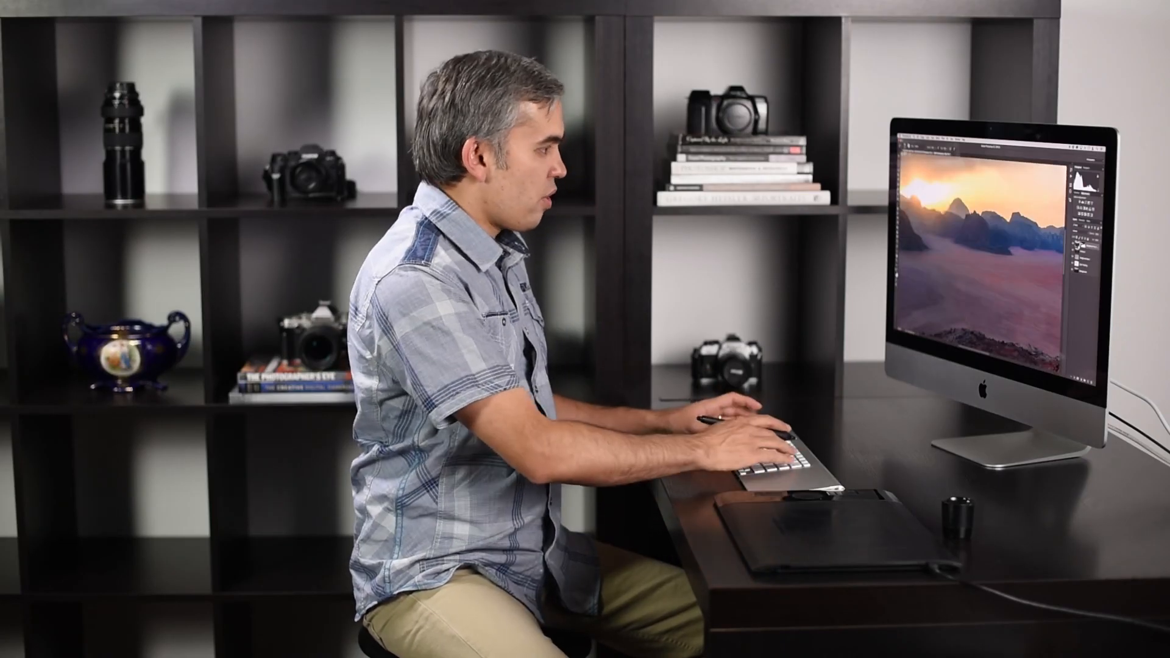
Display the whole photo and save the retouched document with its layers intact.
{"action": "key", "text": "super+0"}
{"action": "key", "text": "super+minus"}
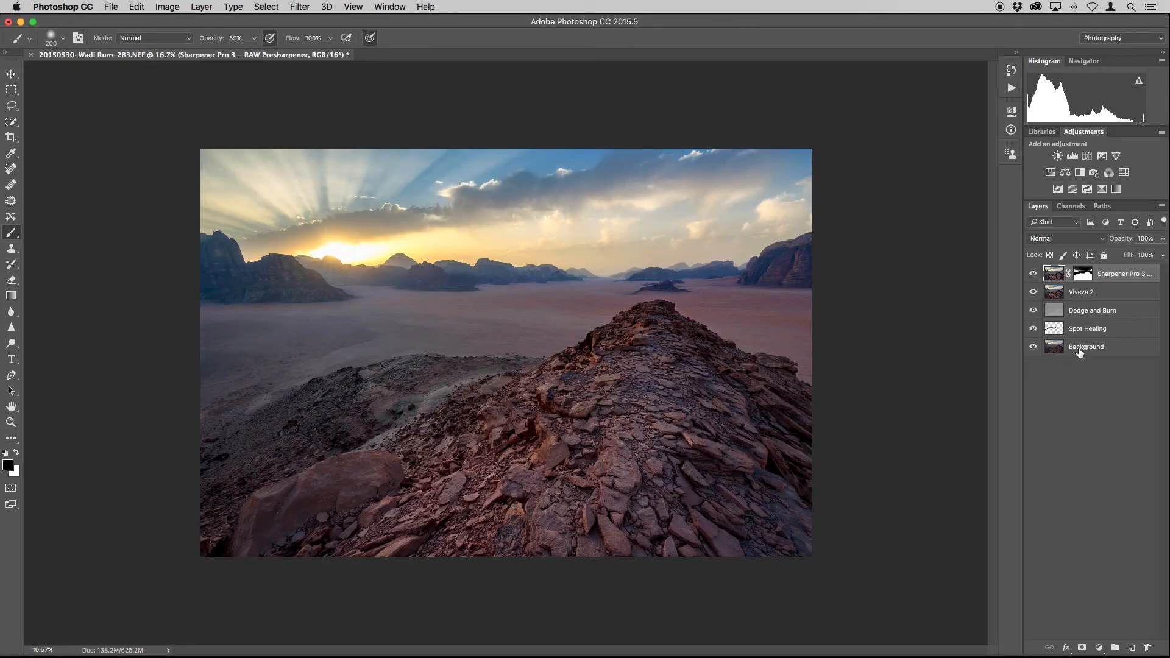
{"action": "key", "text": "Delete"}
{"action": "key", "text": "super+s"}
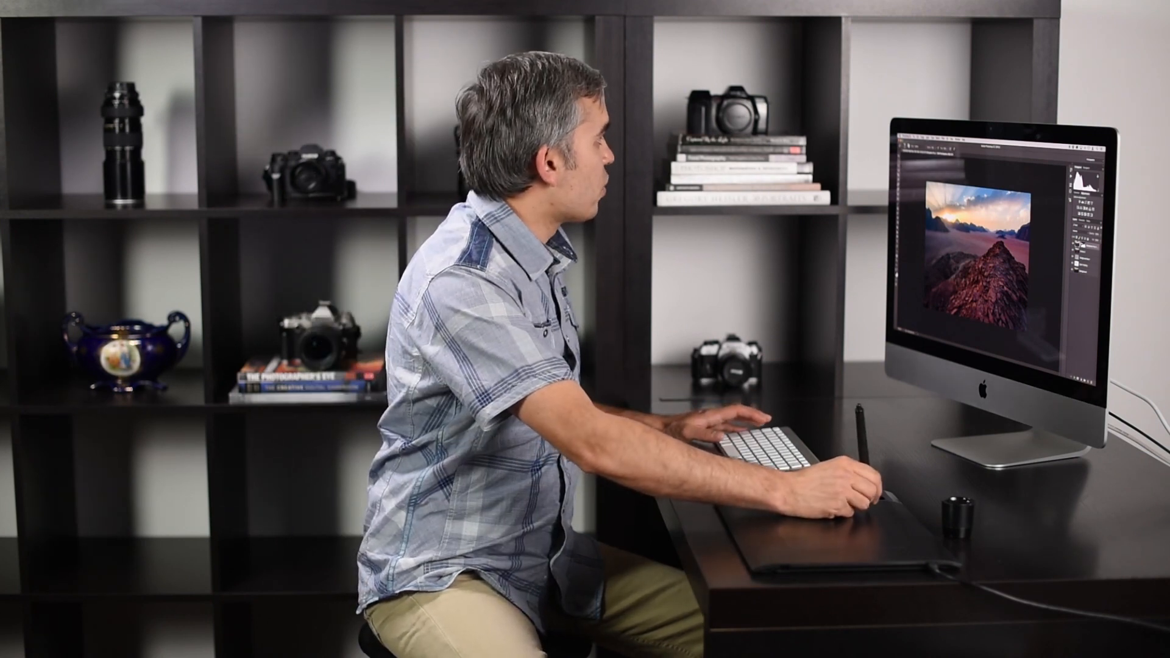
{"action": "left_click", "coordinate": [928, 138]}
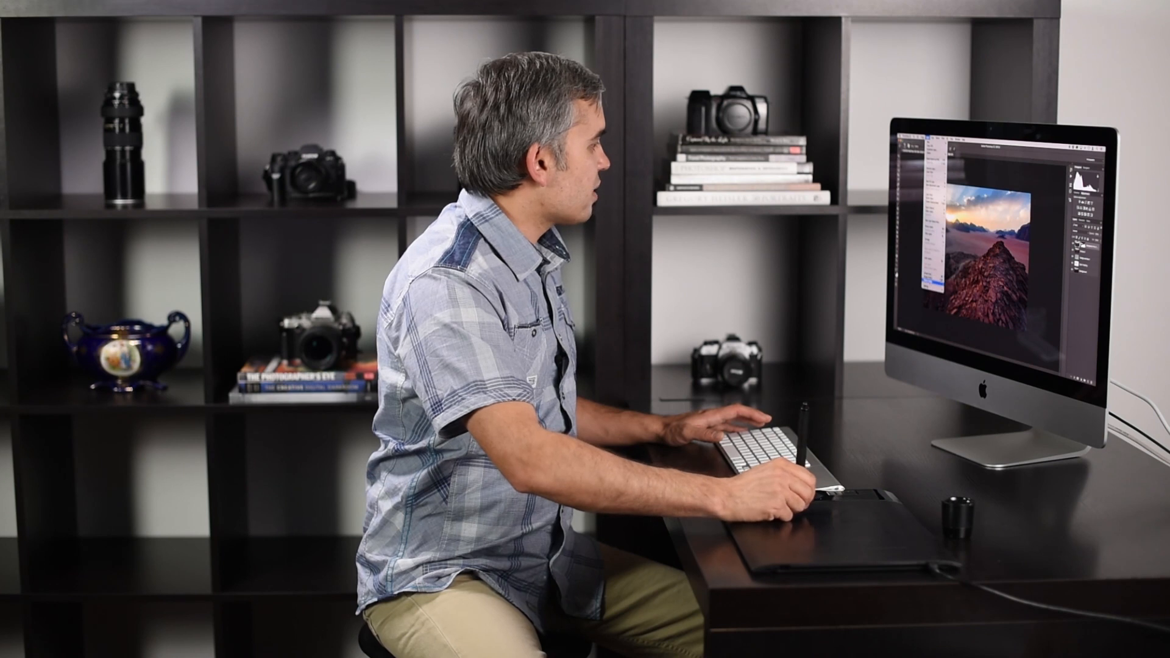
{"action": "left_click", "coordinate": [929, 281]}
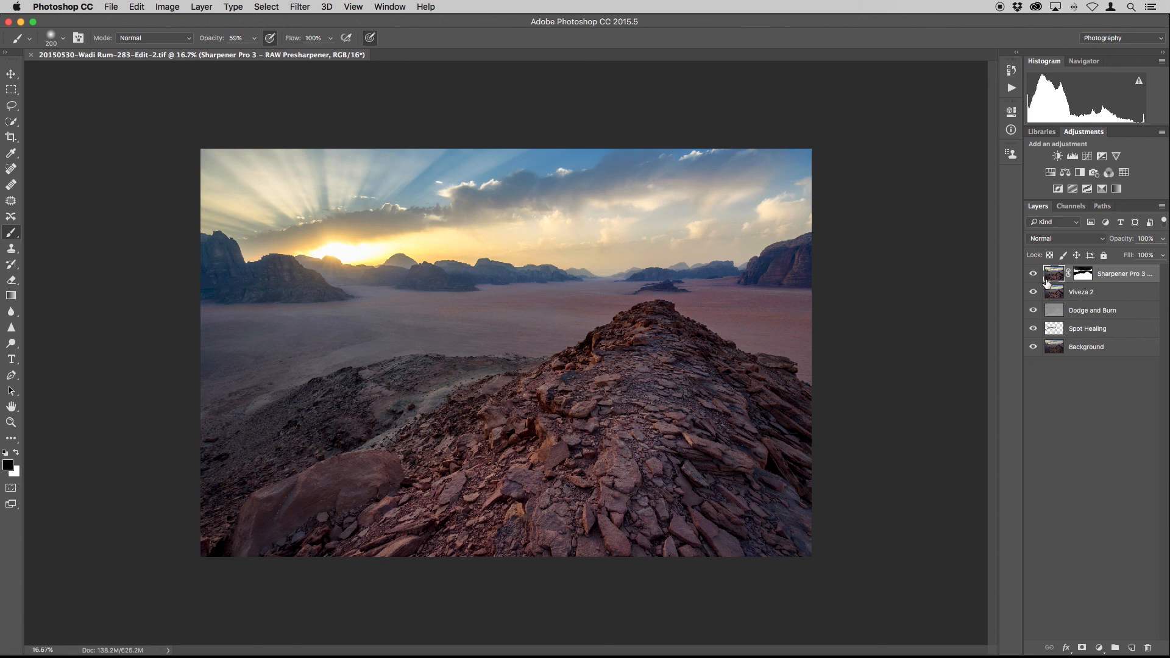
Compare the photo with and without the Sharpener Pro 3 and Viveza 2 layers.
{"action": "left_click_drag", "start_coordinate": [1033, 276], "coordinate": [1034, 294]}
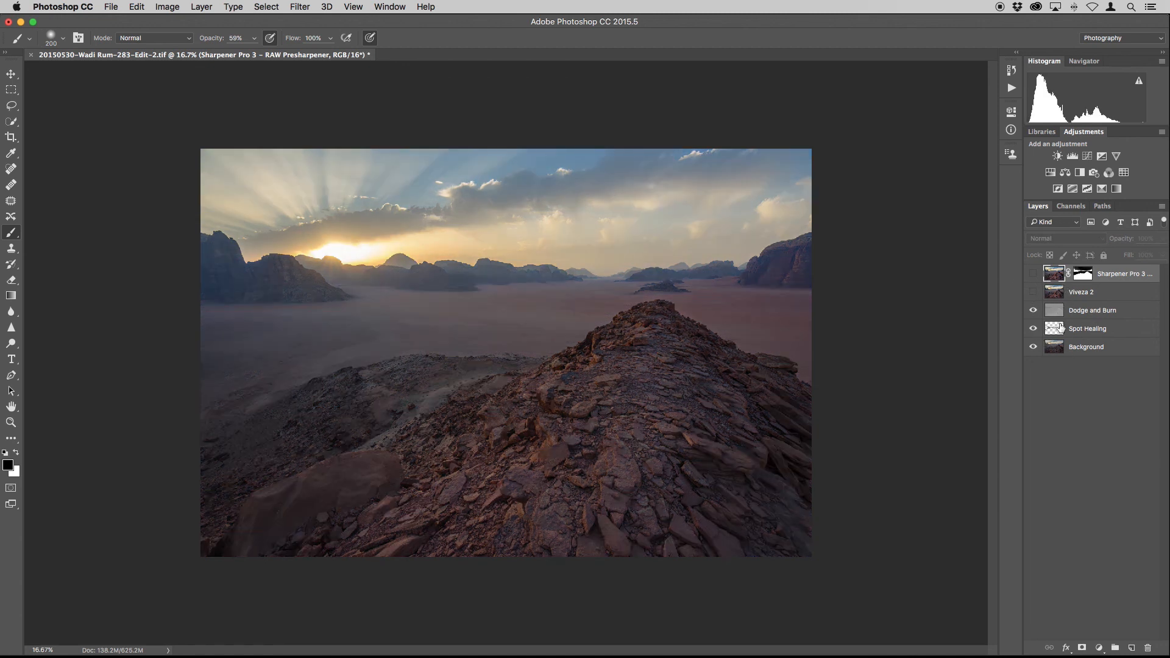
{"action": "left_click_drag", "start_coordinate": [1033, 274], "coordinate": [1034, 295]}
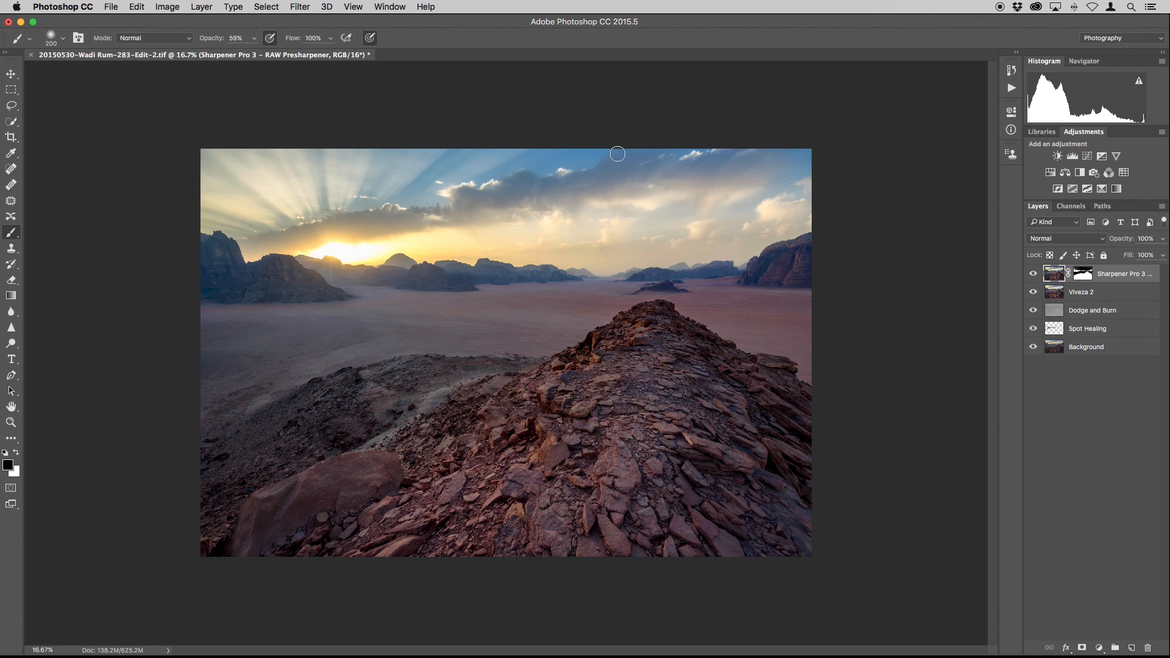
Switch to Lightroom and show the edited TIFF stacked with its raw versions in the Library grid.
{"action": "key", "text": "super+Tab"}
{"action": "key", "text": "super+Tab"}
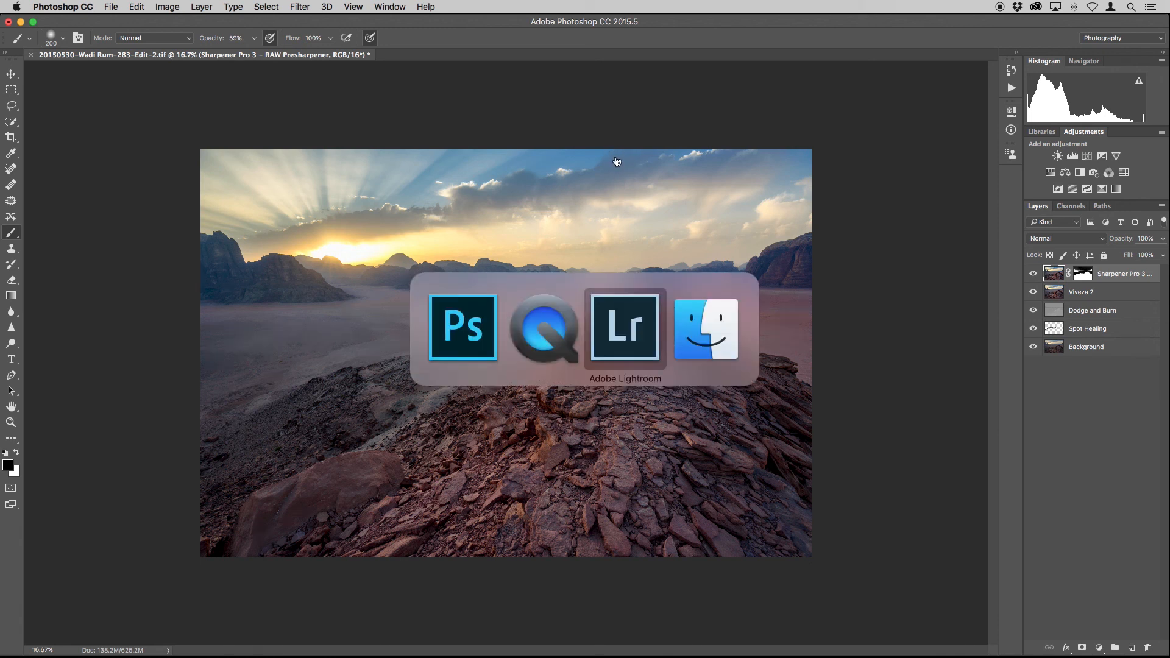
{"action": "key", "text": "g"}
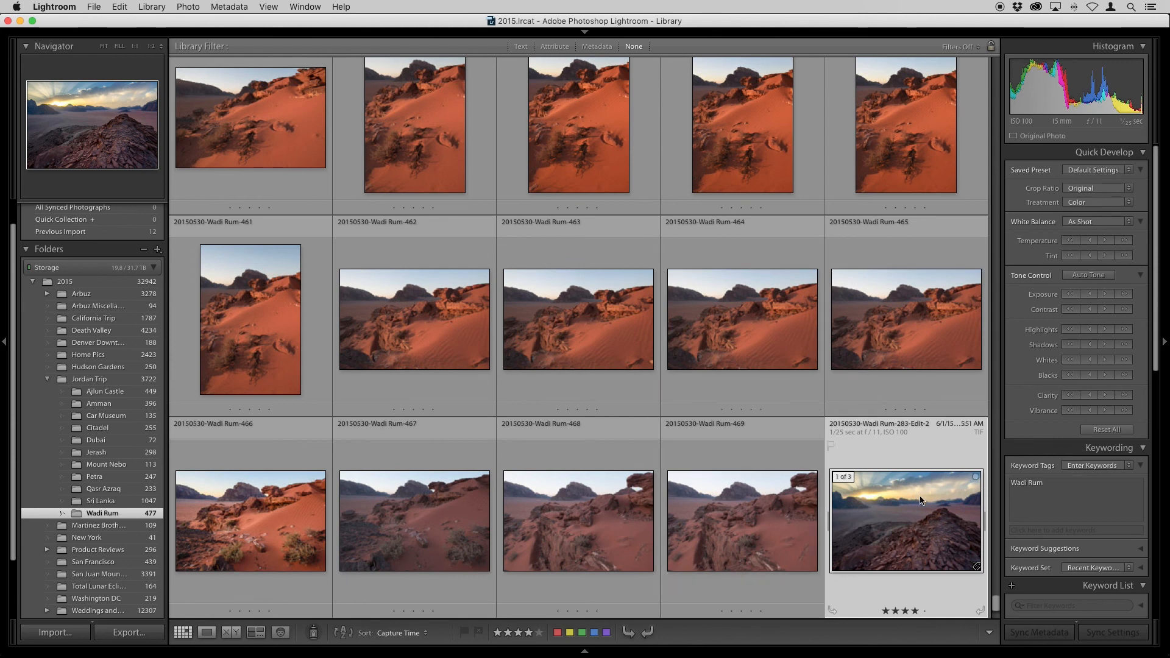
{"action": "key", "text": "super+g"}
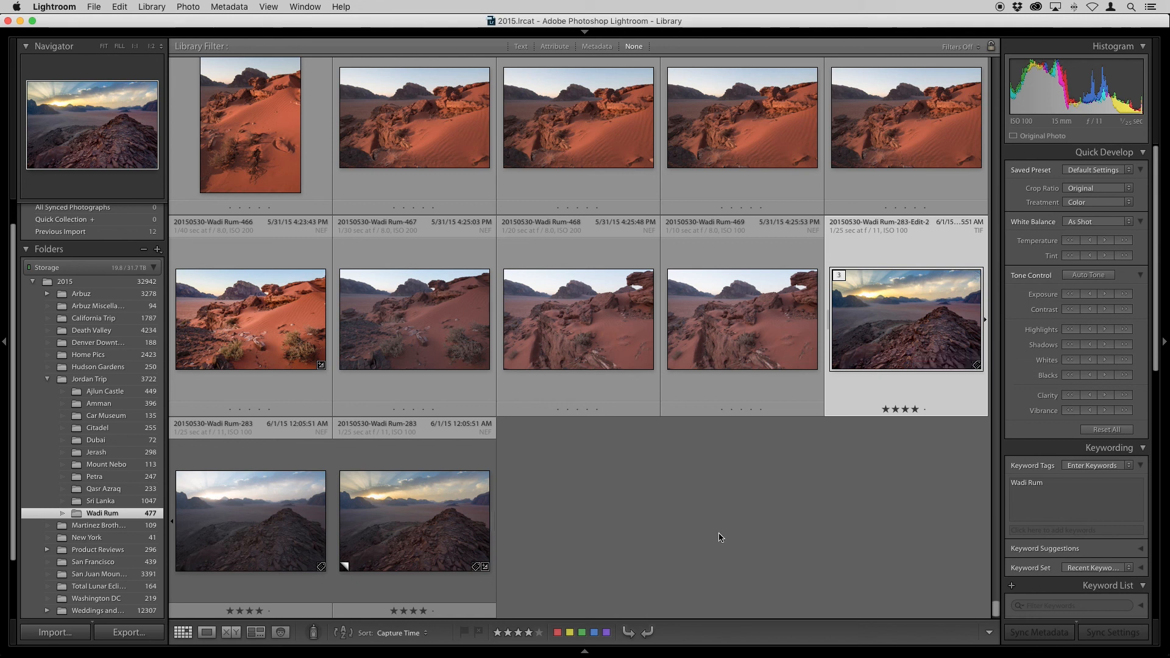
Go back to Photoshop, close the TIFF without saving the latest changes, and return to Lightroom.
{"action": "key", "text": "super+Tab"}
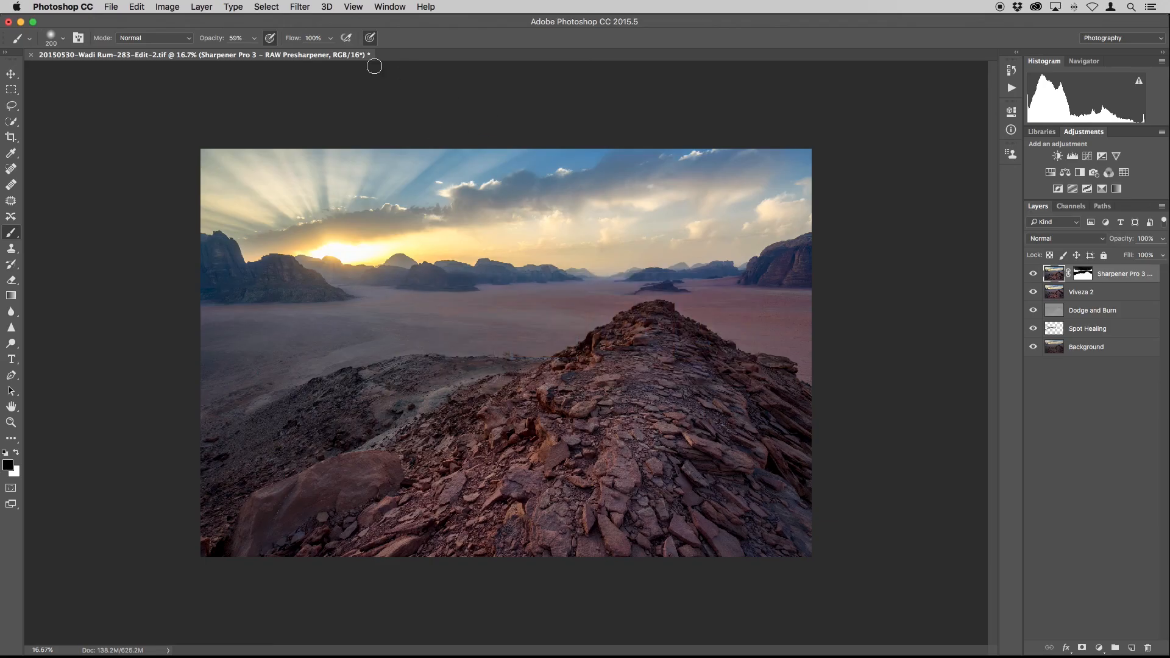
{"action": "left_click", "coordinate": [32, 55]}
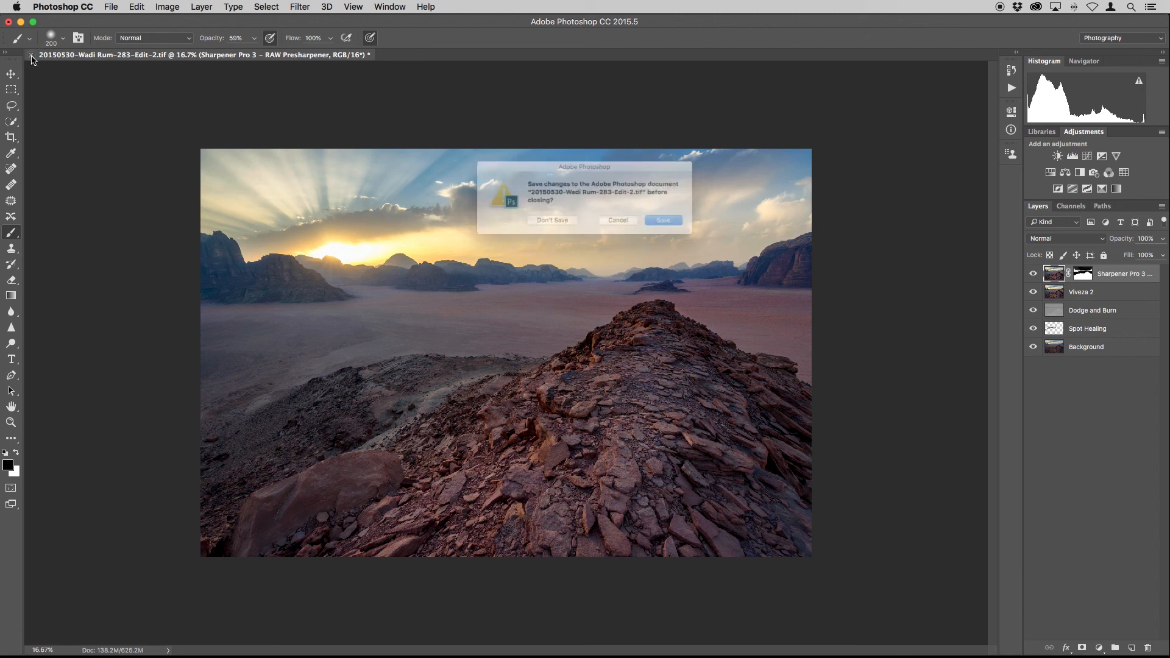
{"action": "left_click", "coordinate": [553, 227]}
{"action": "key", "text": "super+Tab"}
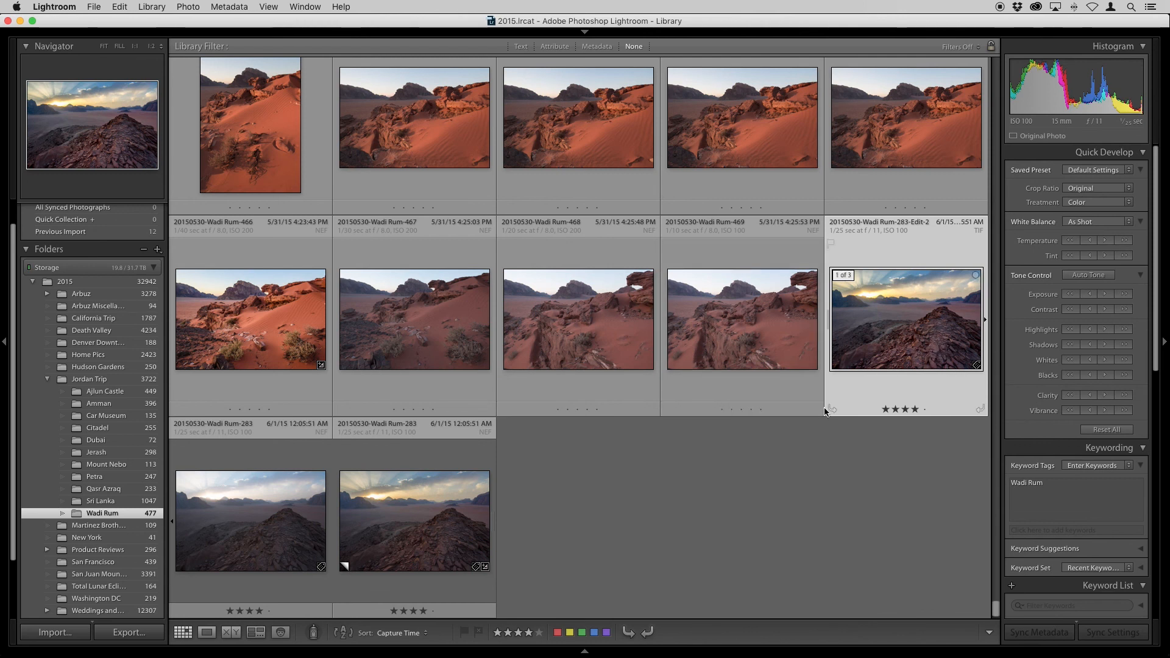
Compare the edited TIFF with the Lightroom-developed Wadi Rum-283 copy in Survey view with the side panels hidden.
{"action": "left_click", "coordinate": [426, 524], "text": "super"}
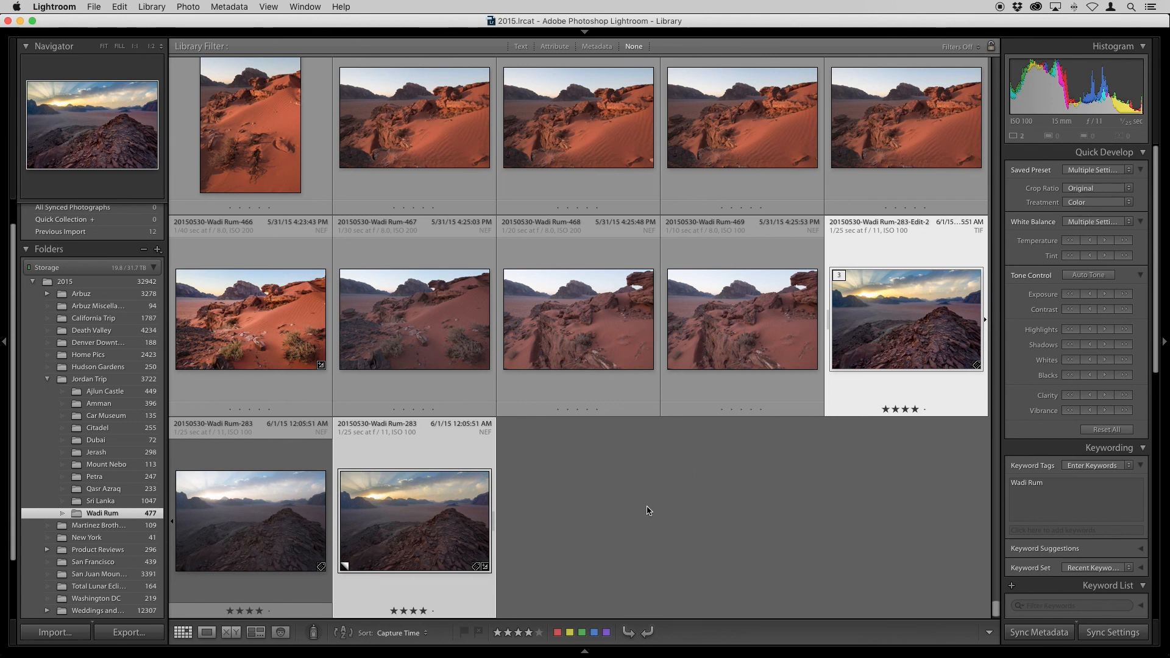
{"action": "key", "text": "n"}
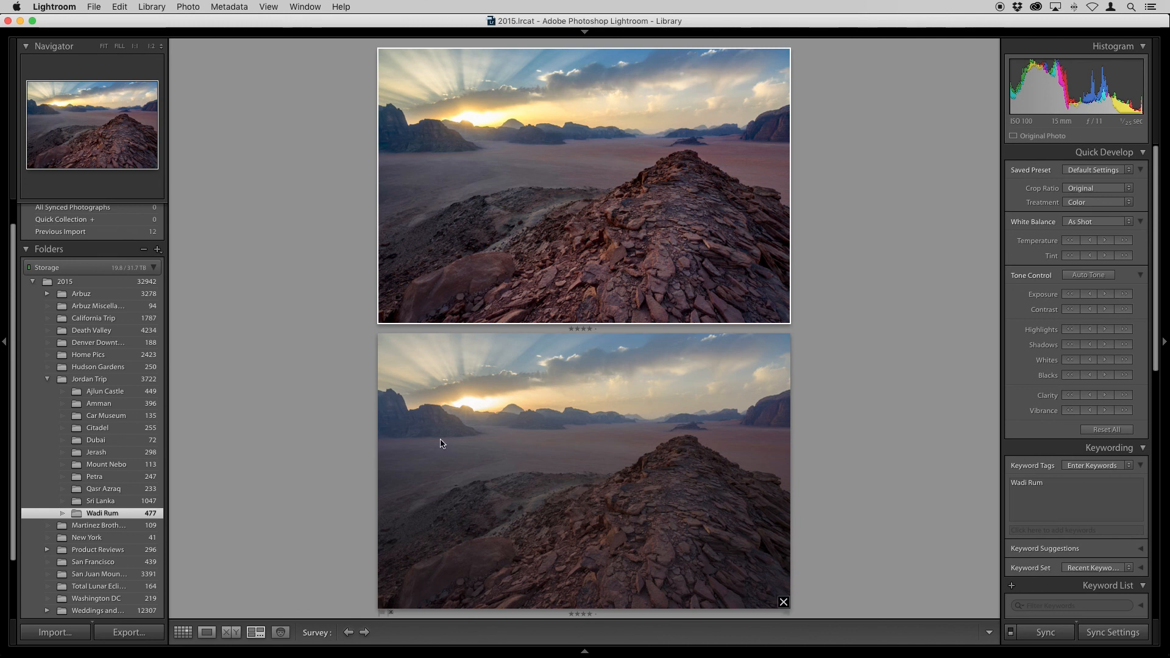
{"action": "key", "text": "Tab"}
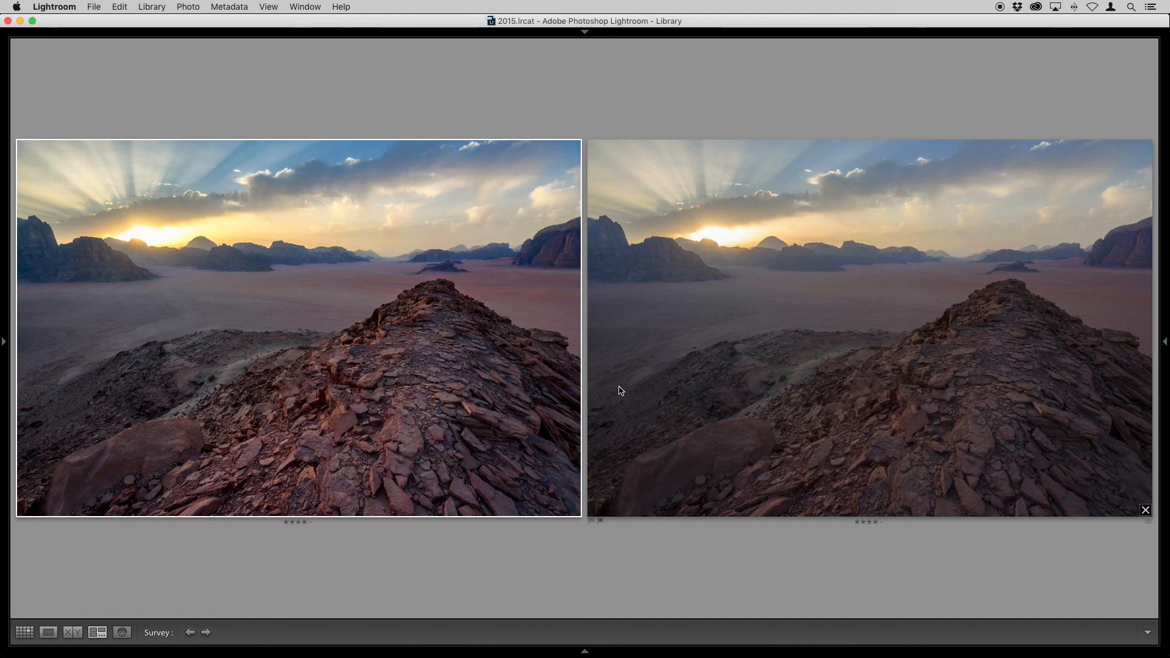
Compare the edited TIFF with the undeveloped Wadi Rum-283 raw original in Survey view.
{"action": "key", "text": "g"}
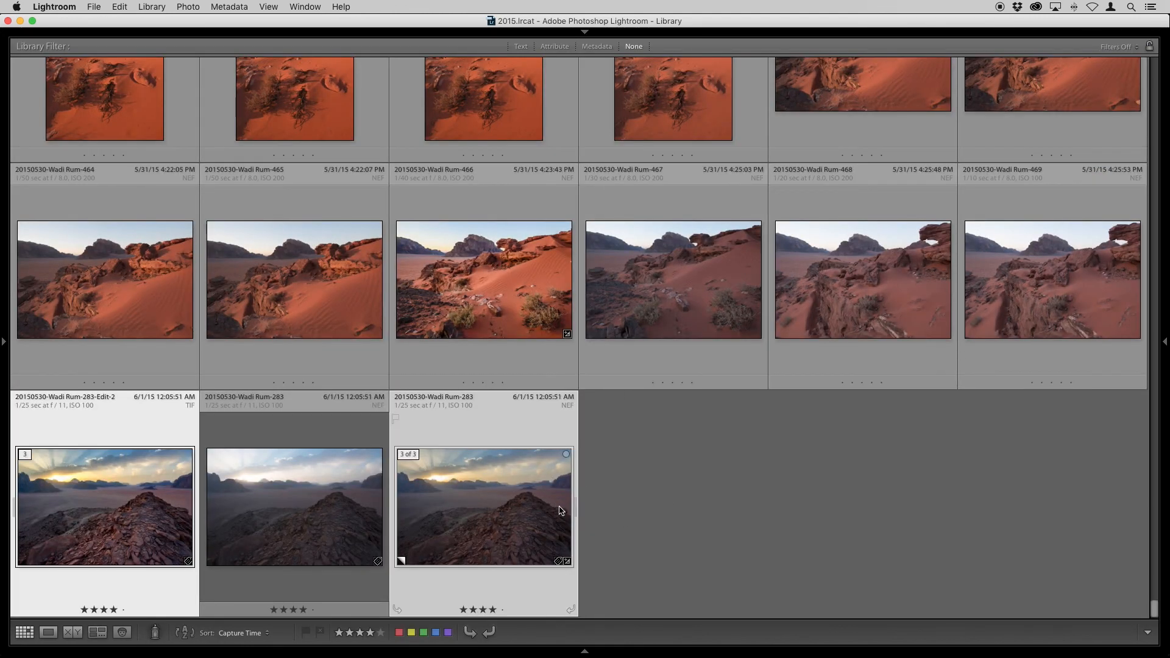
{"action": "left_click", "coordinate": [654, 500]}
{"action": "left_click", "coordinate": [240, 512]}
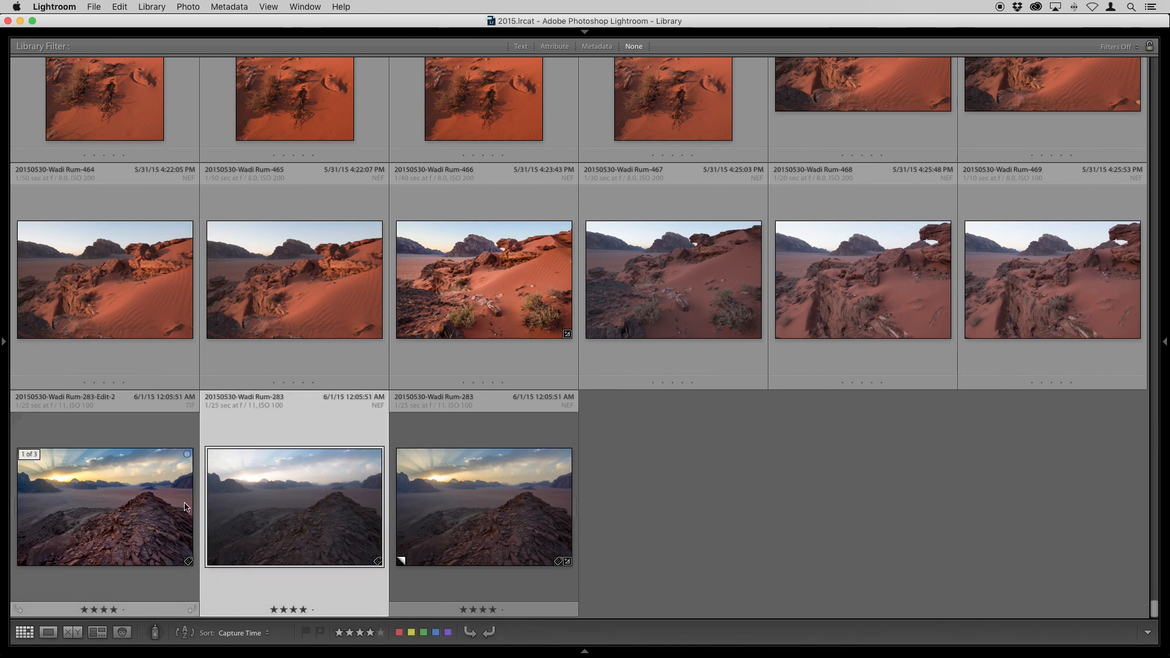
{"action": "left_click", "coordinate": [133, 510], "text": "shift"}
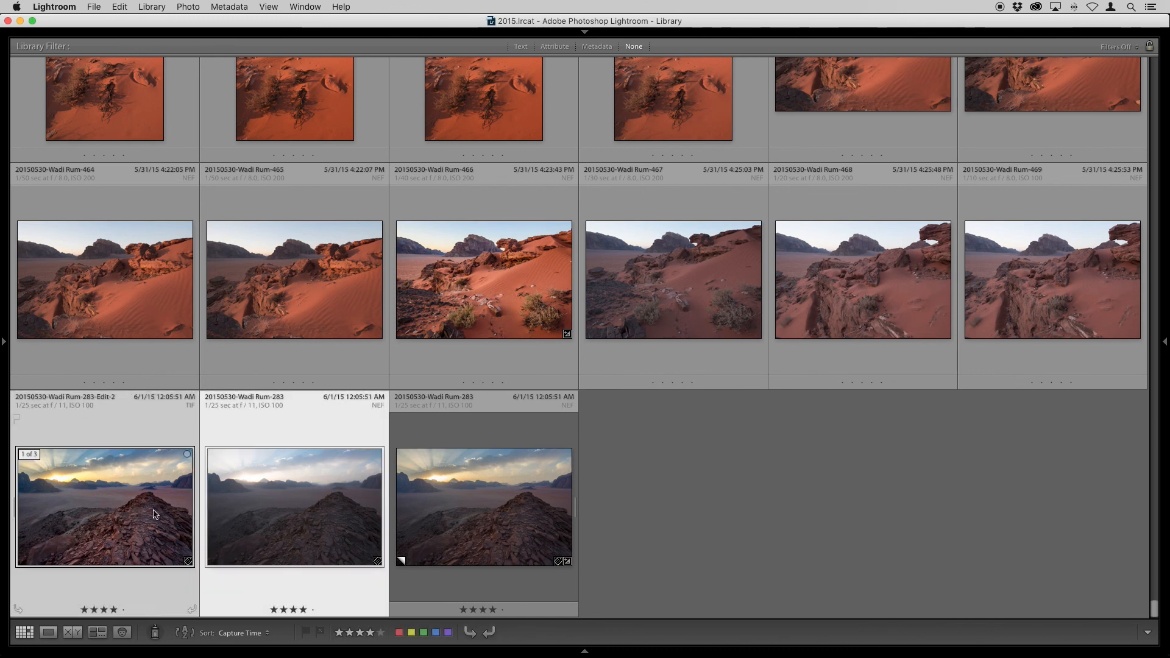
{"action": "key", "text": "n"}
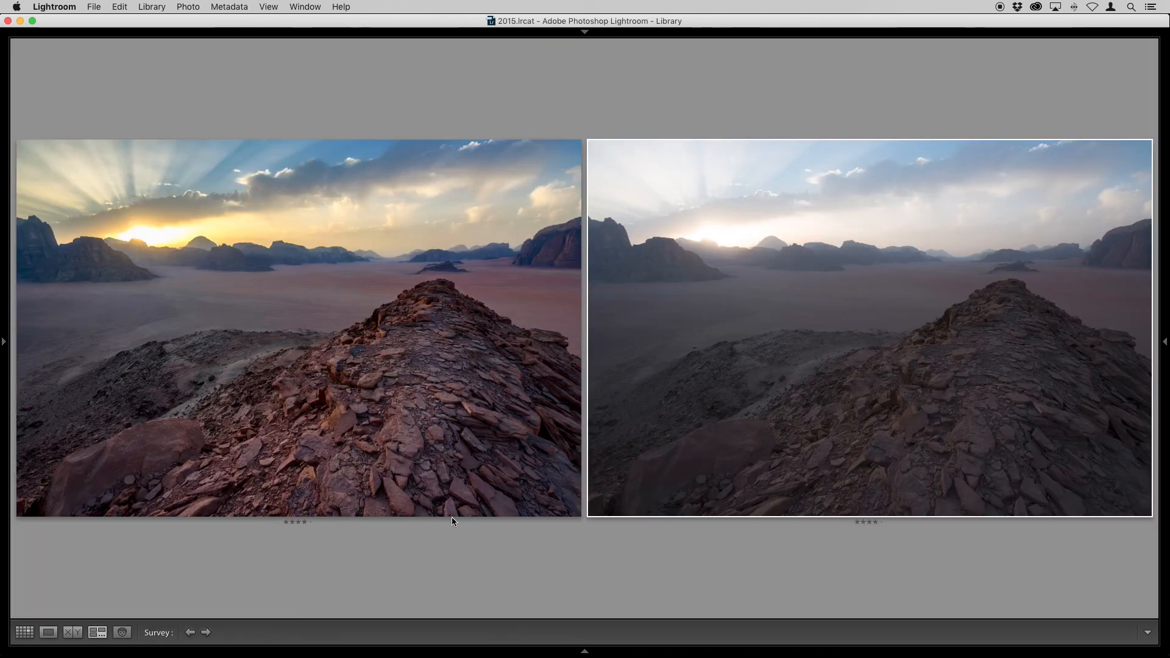